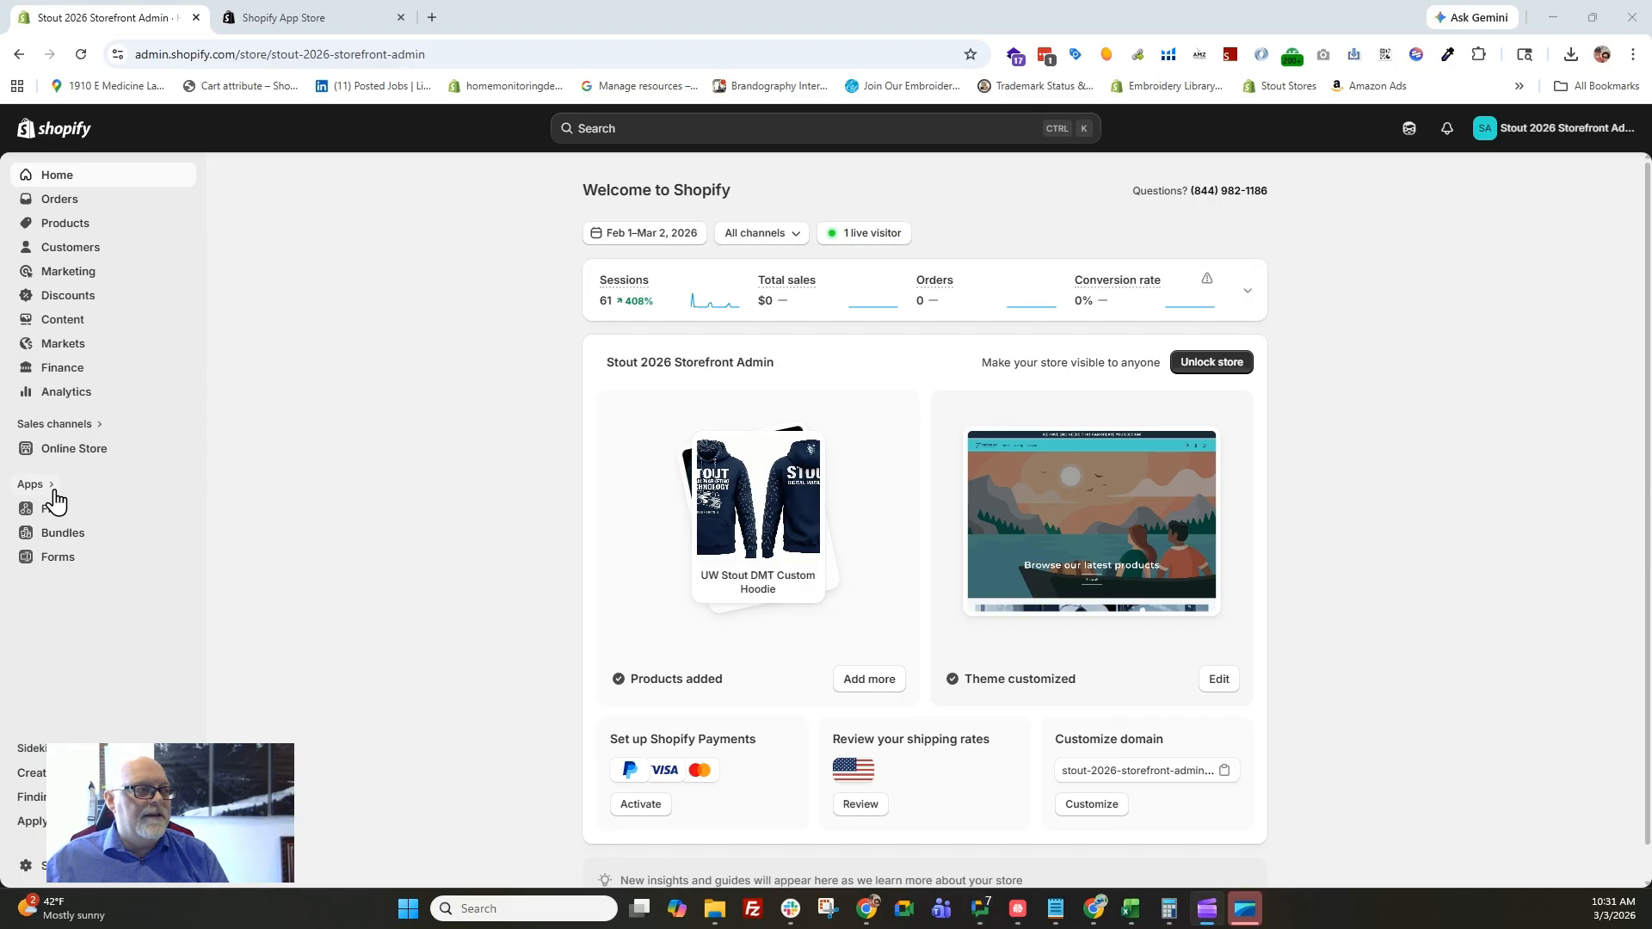
Search the Shopify App Store for "review" apps, starting from the store admin's app search.
click(30, 488)
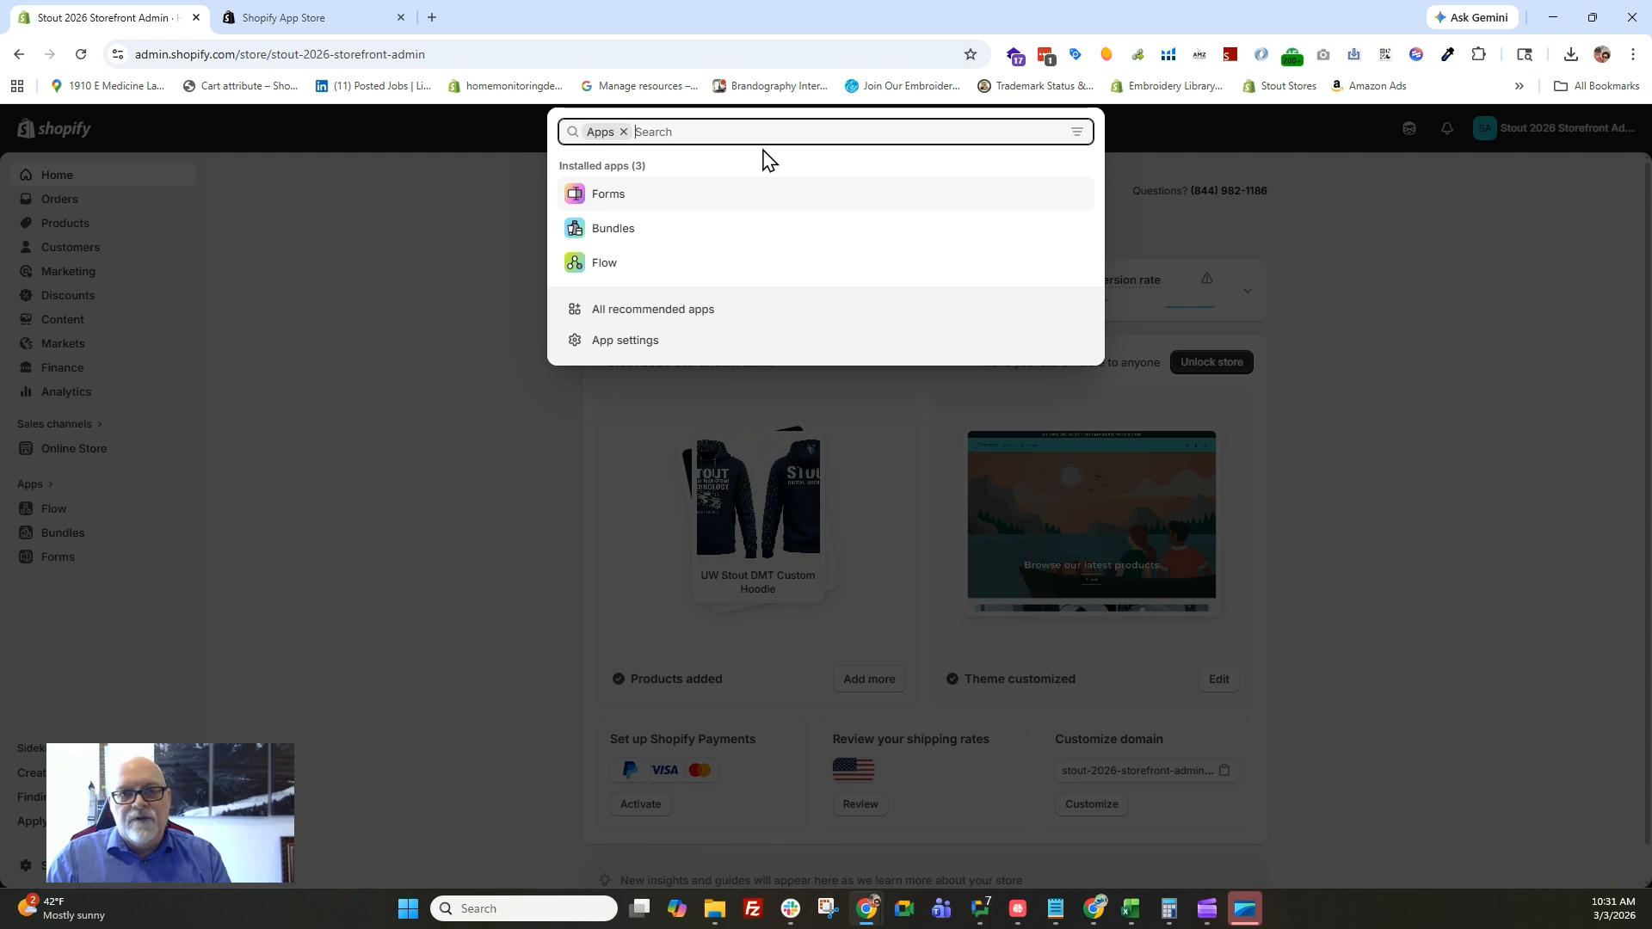
text(re)
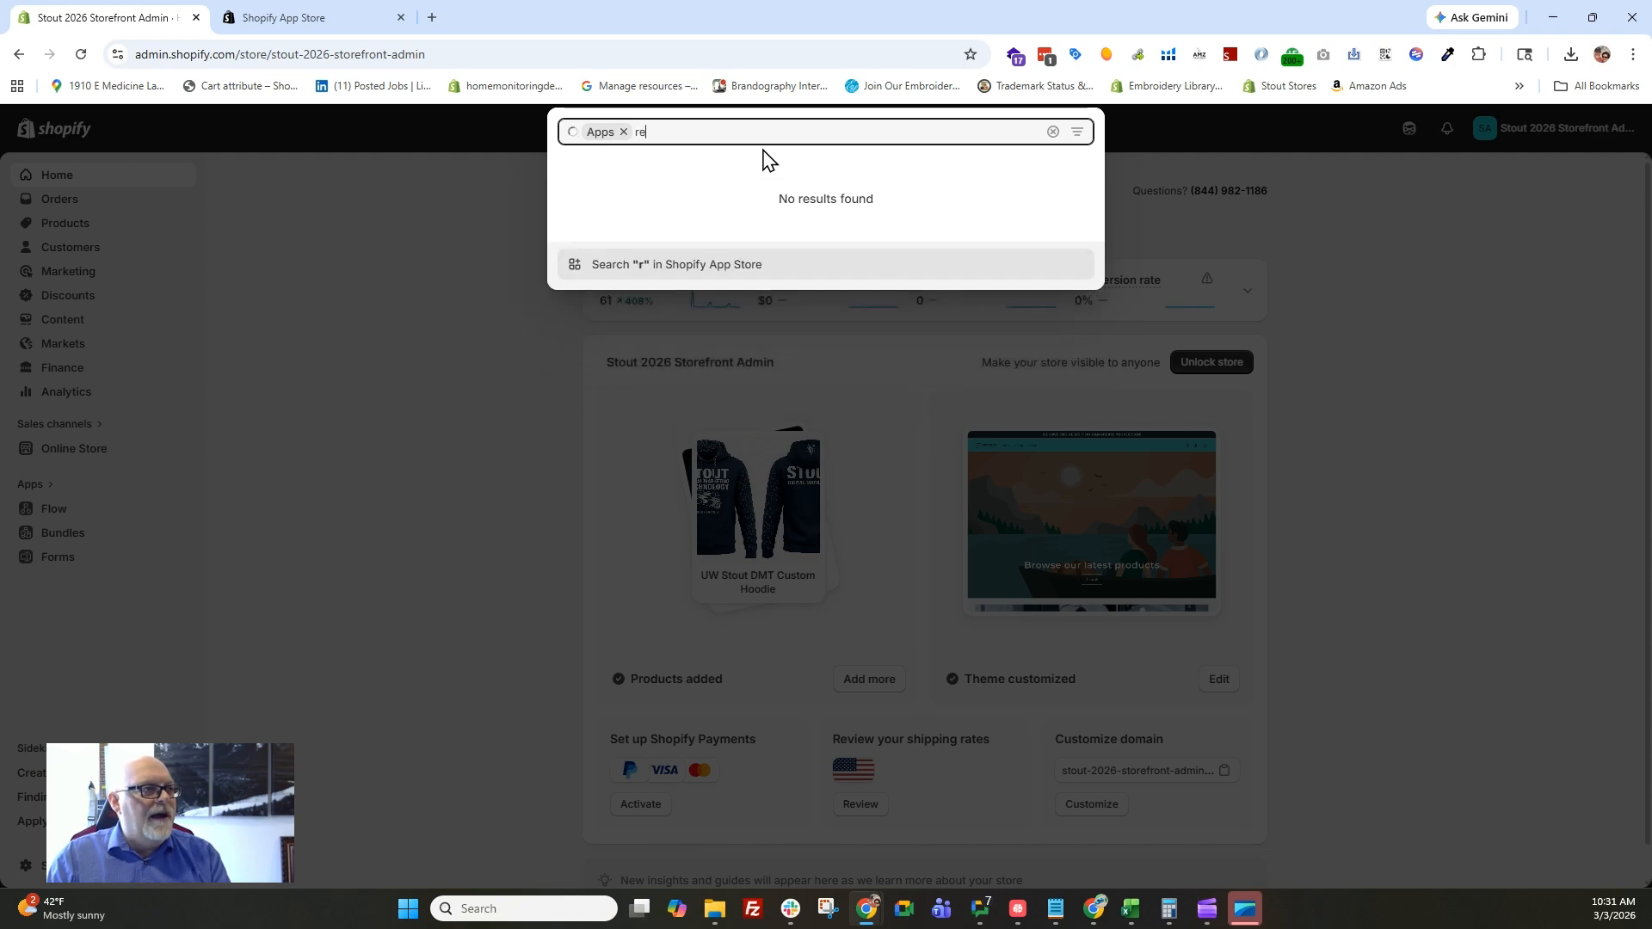
text(view)
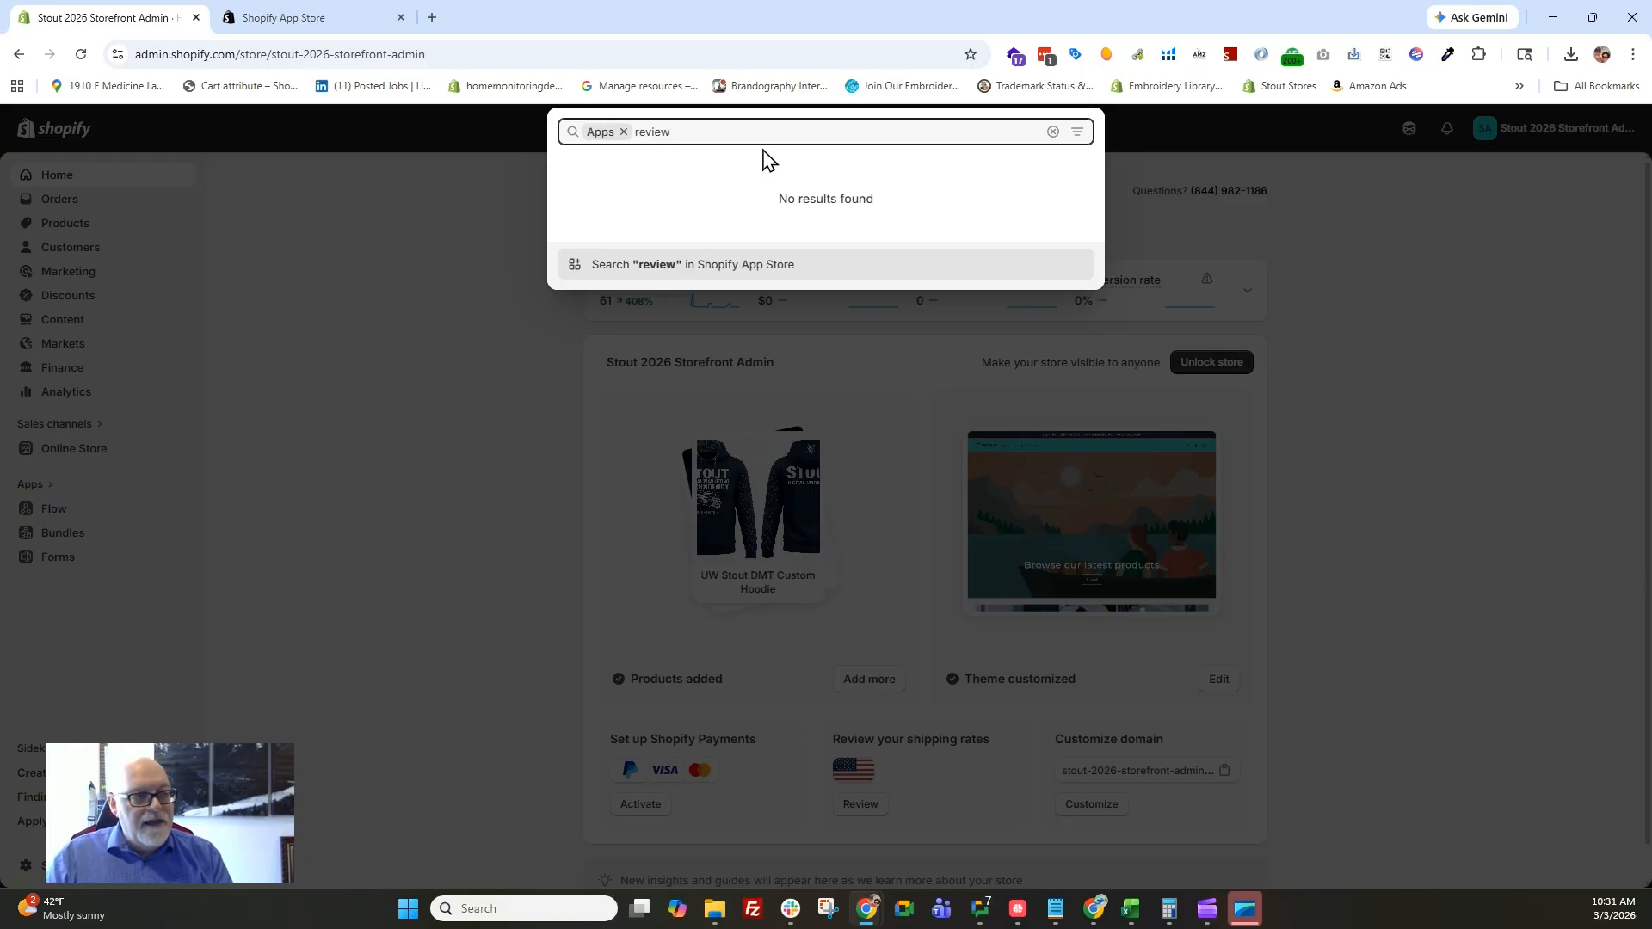
key(Return)
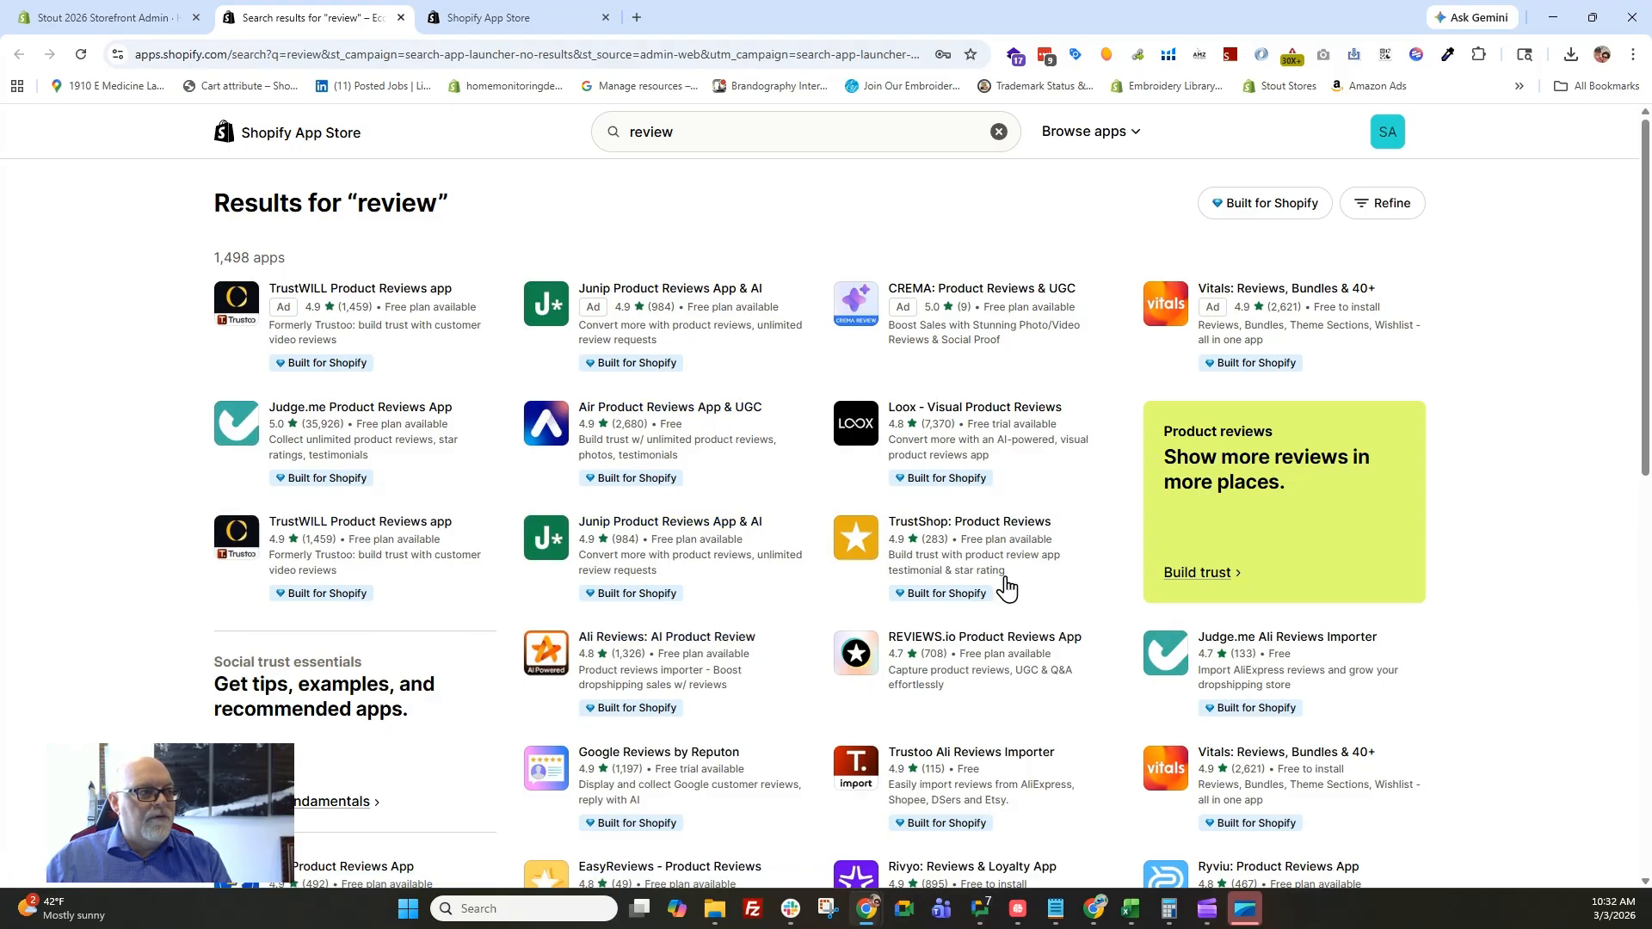
Look through the review app results and open the listing of the Judge.me Product Reviews App.
scroll(647, 458, down, 2)
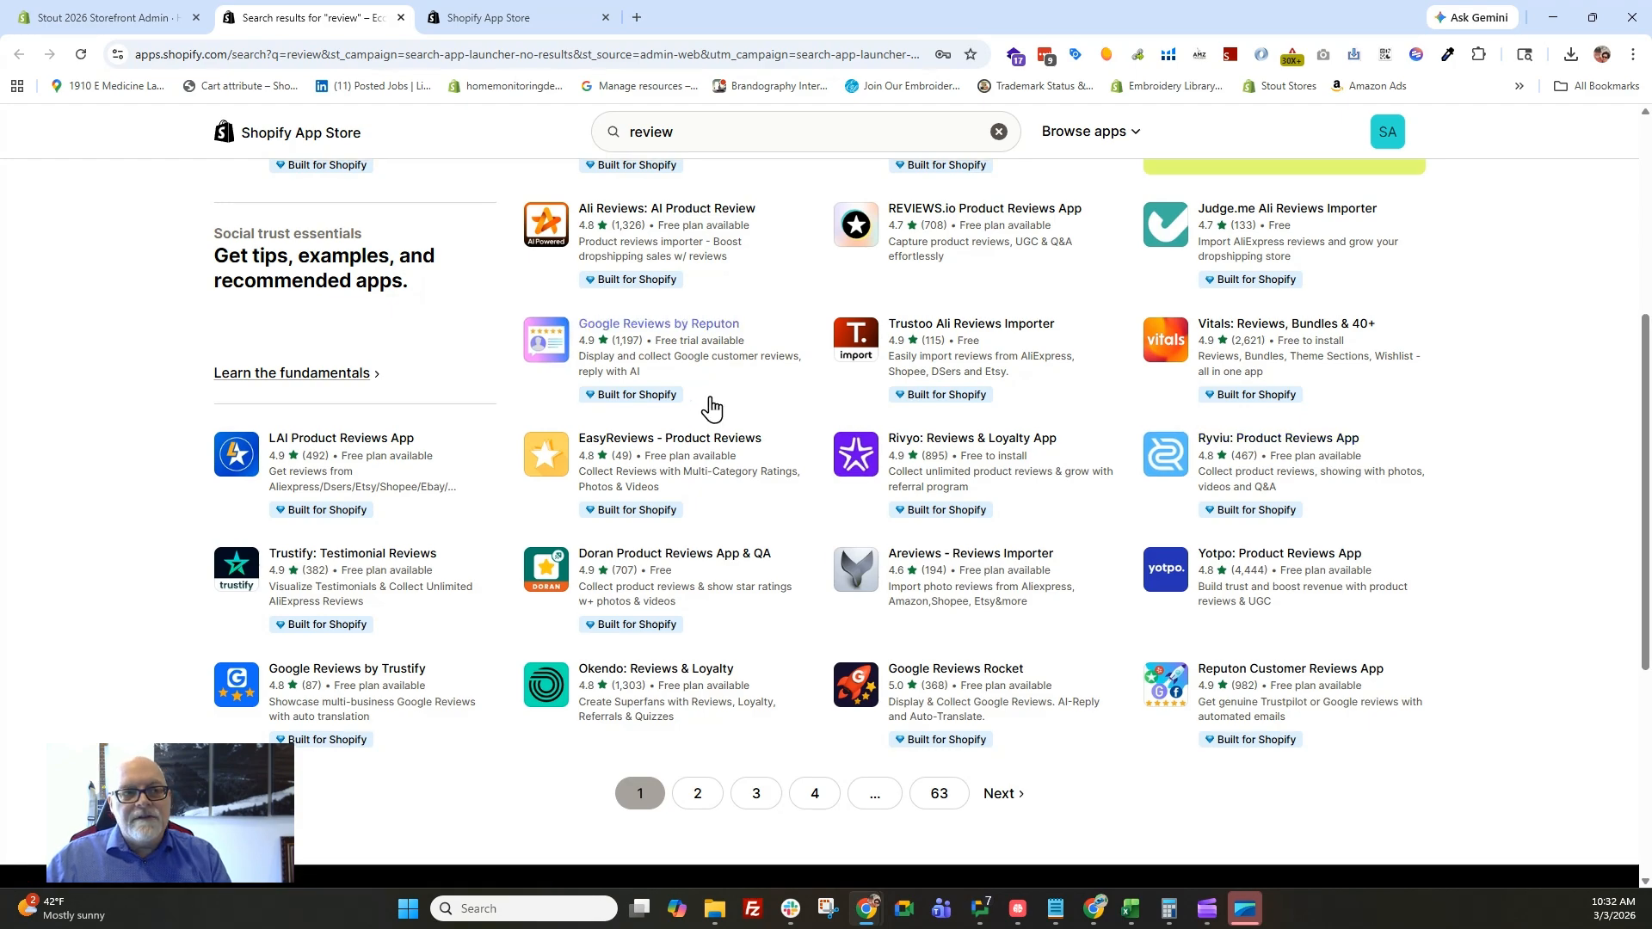
scroll(711, 404, up, 1)
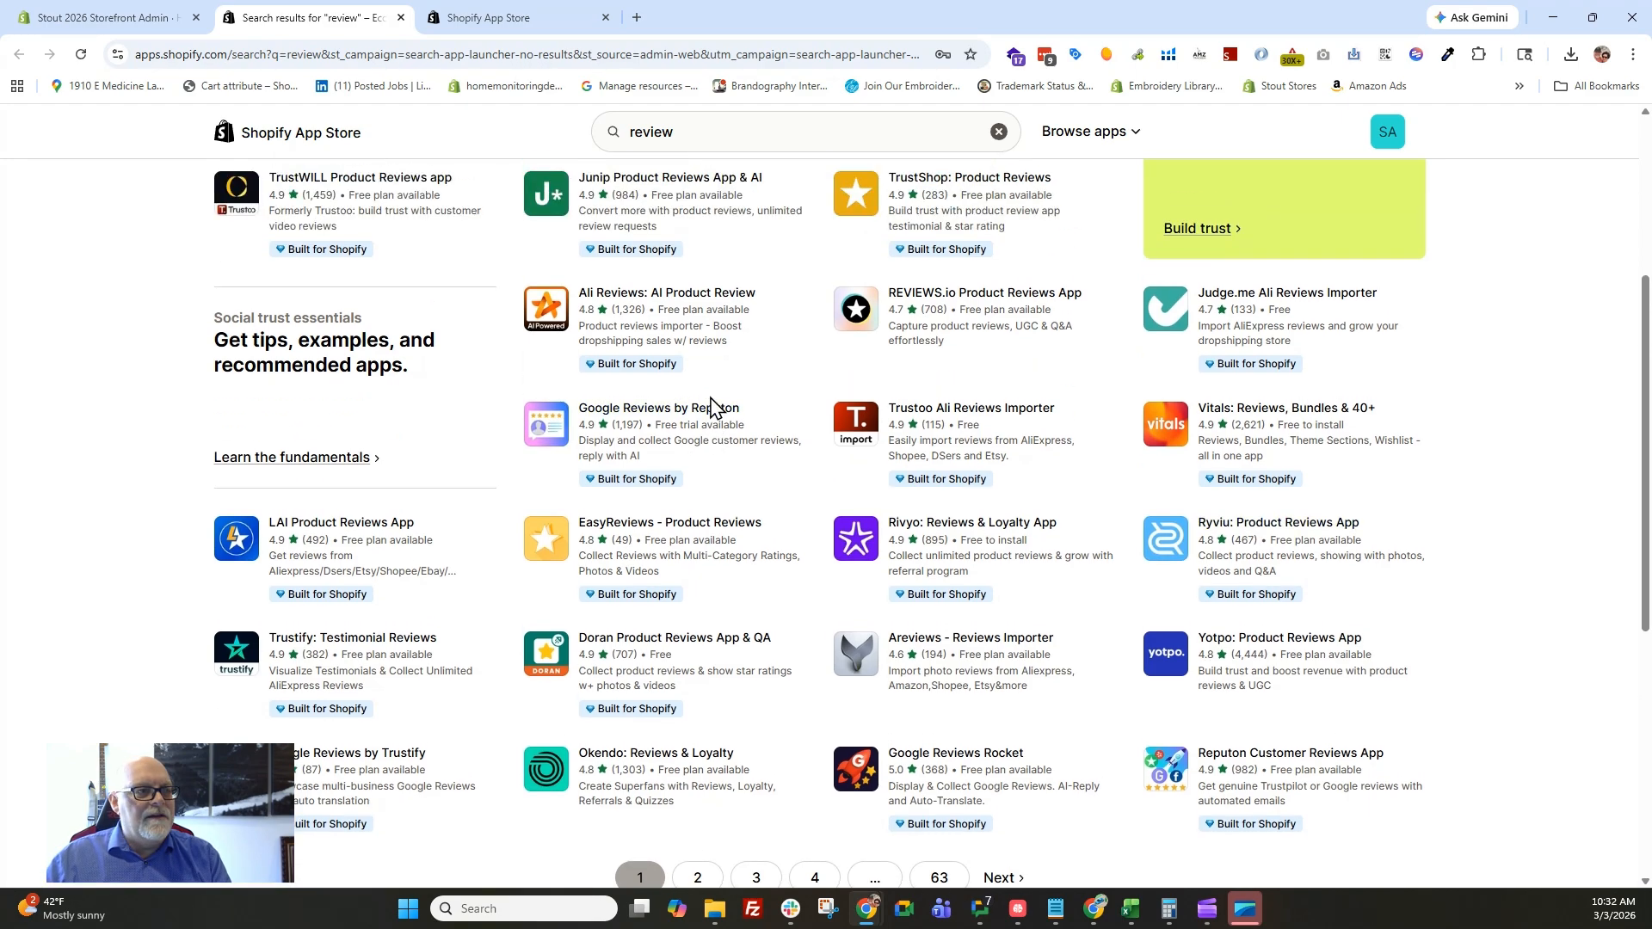
scroll(709, 404, up, 3)
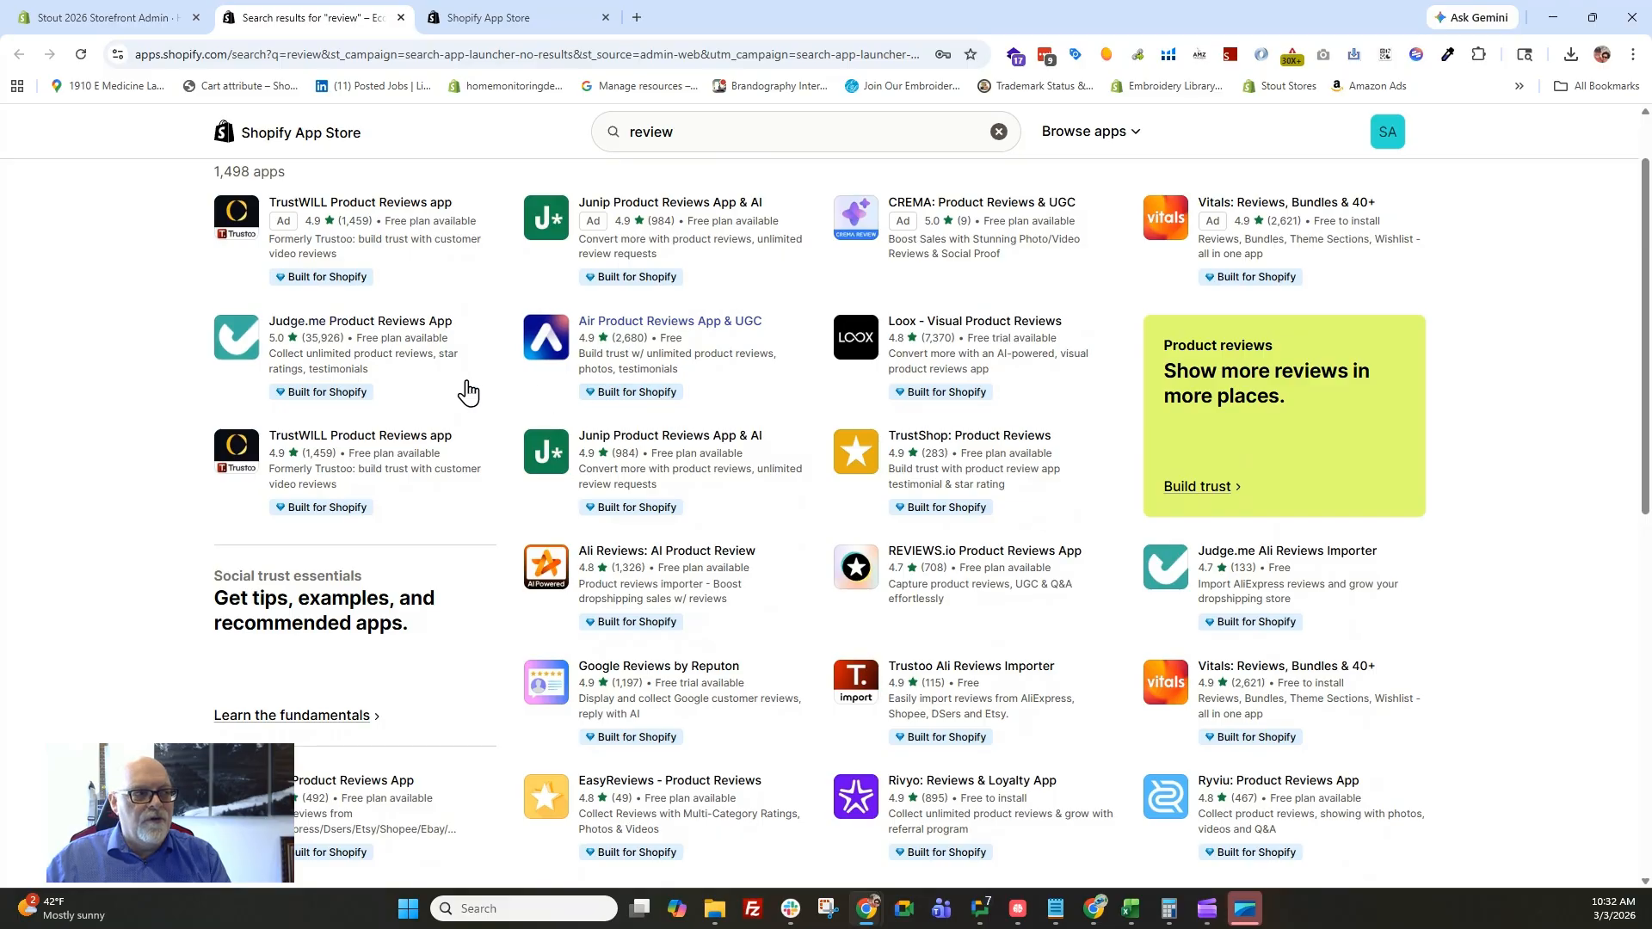
click(272, 338)
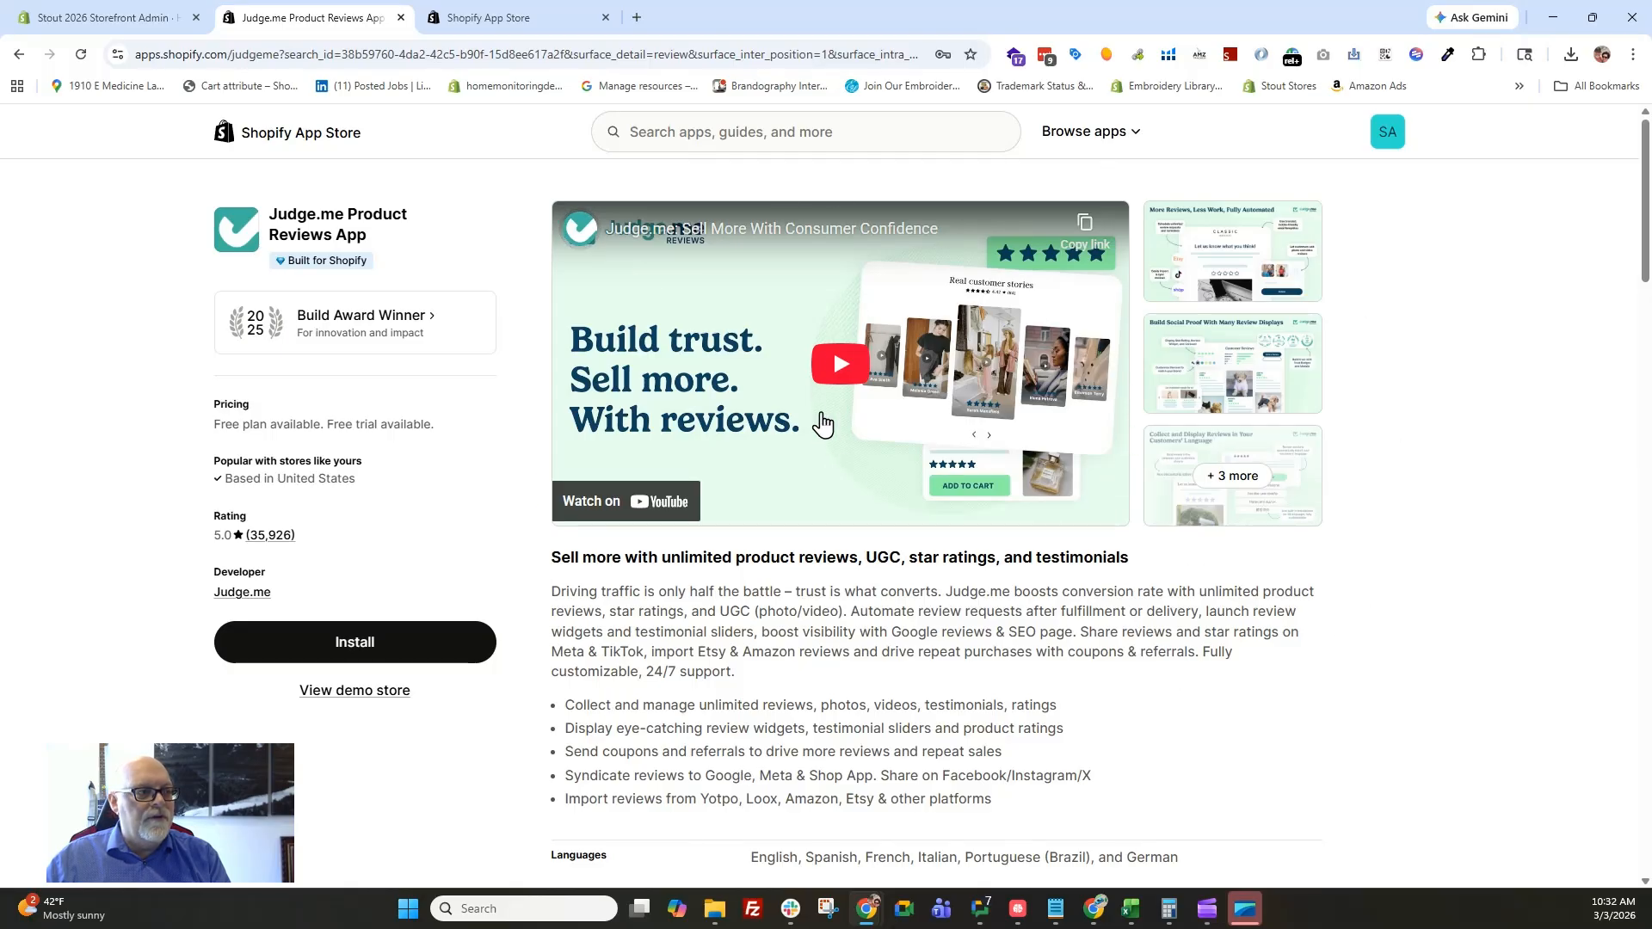
Check the listing's pricing and reviews, then install Judge.me on the store and pin it in the admin navigation.
scroll(708, 616, down, 5)
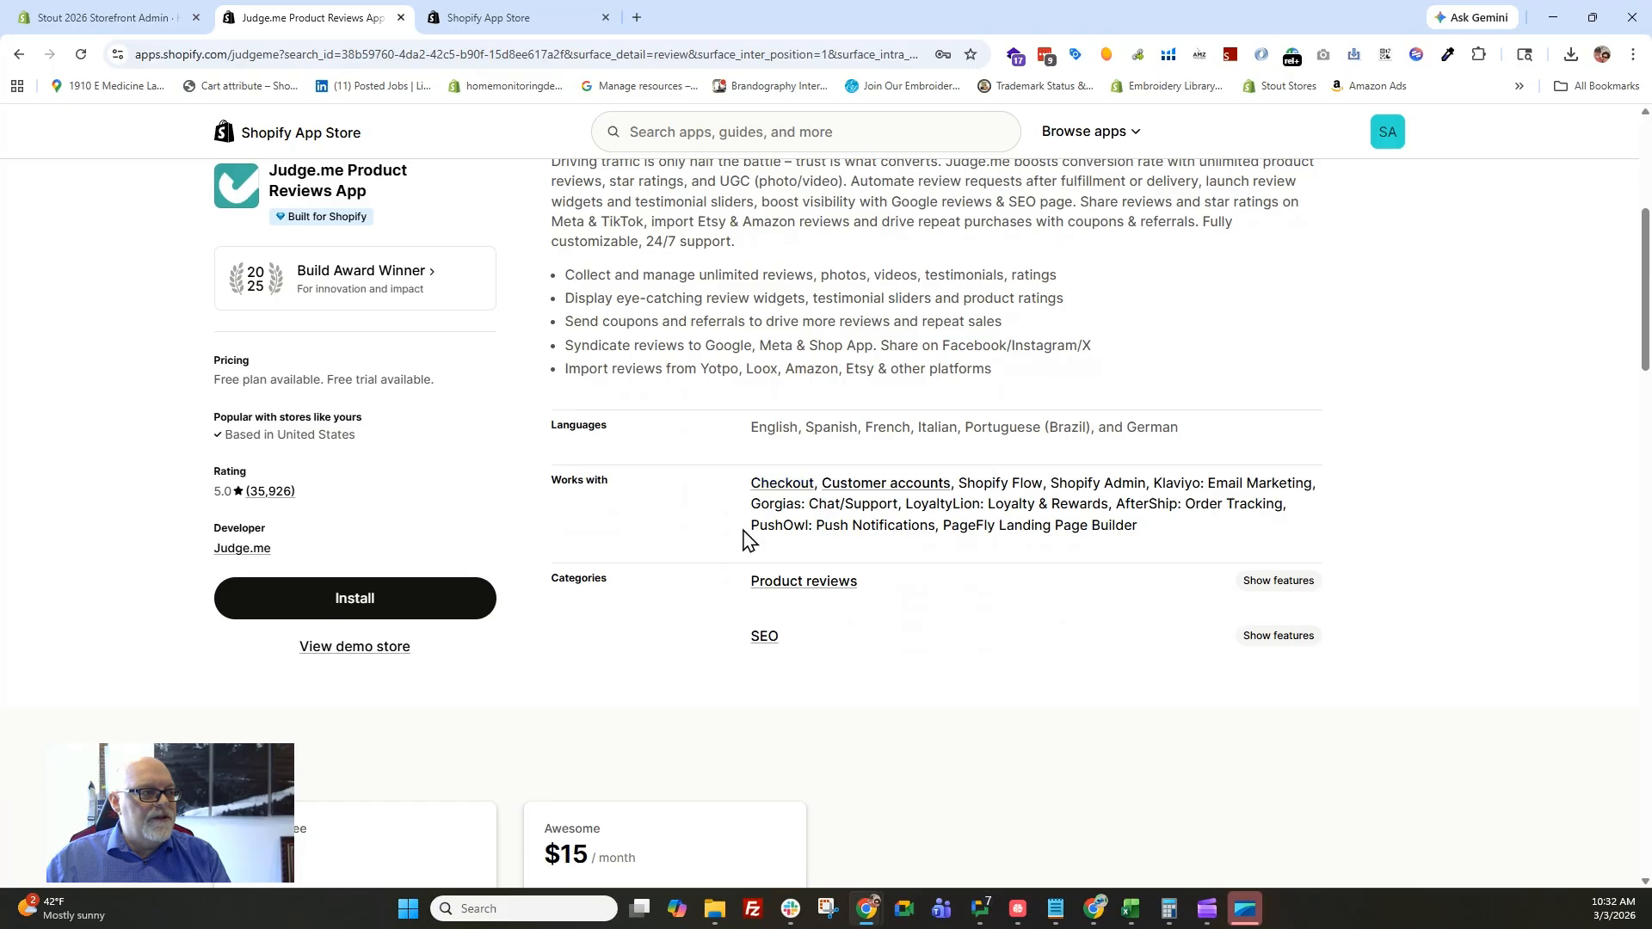
scroll(745, 540, down, 4)
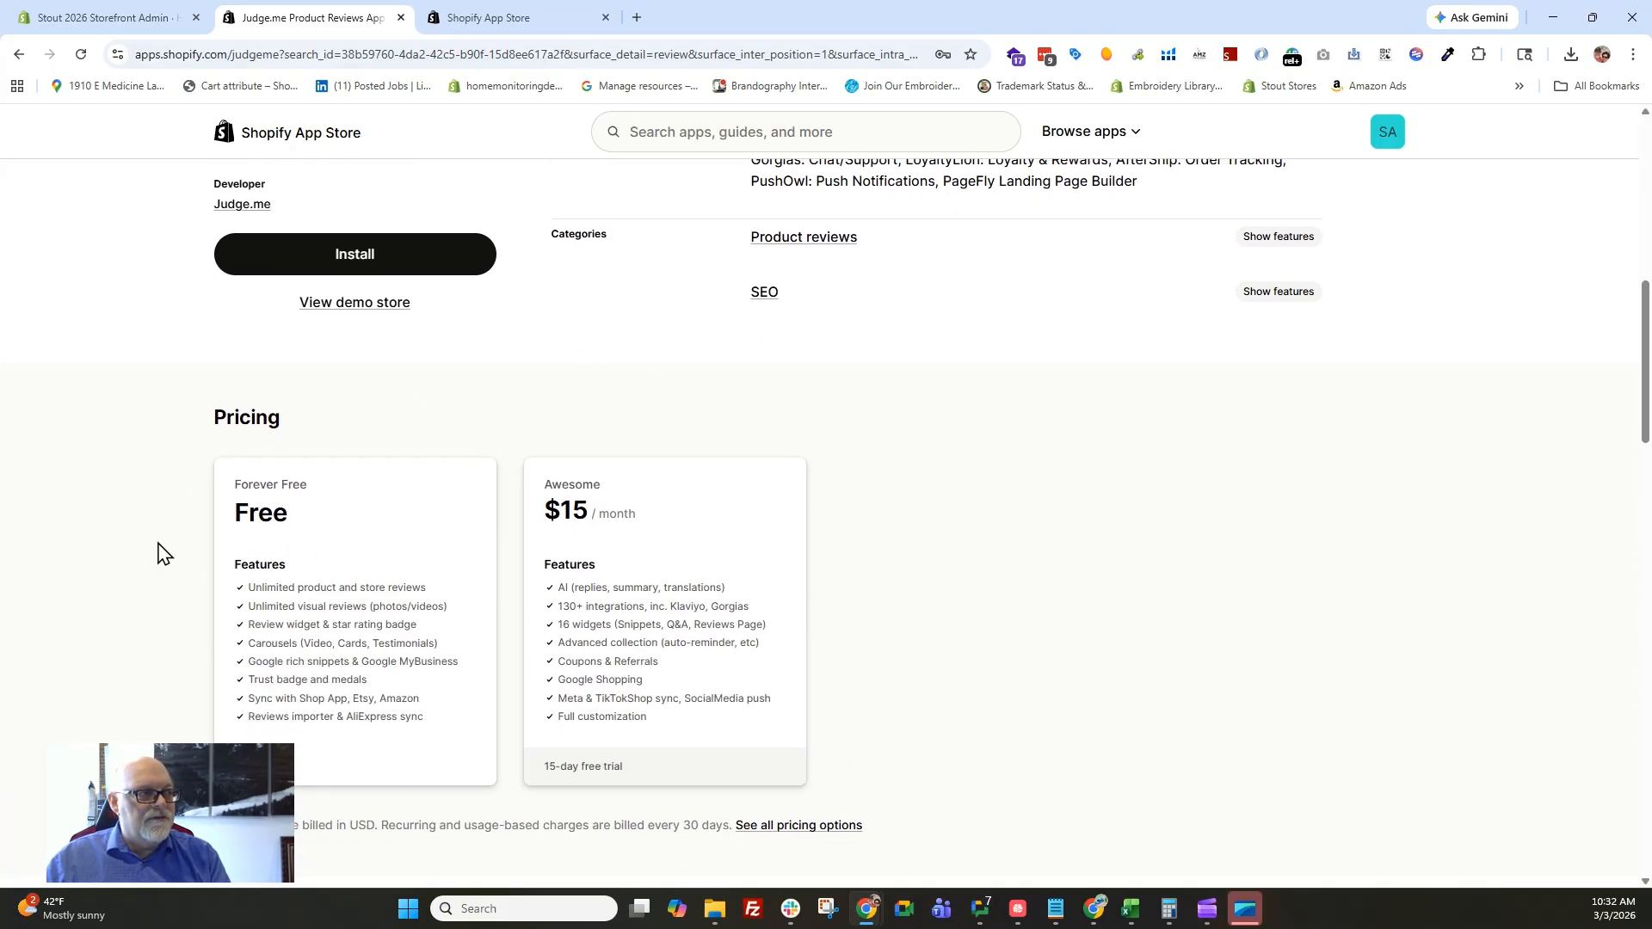
scroll(712, 352, down, 6)
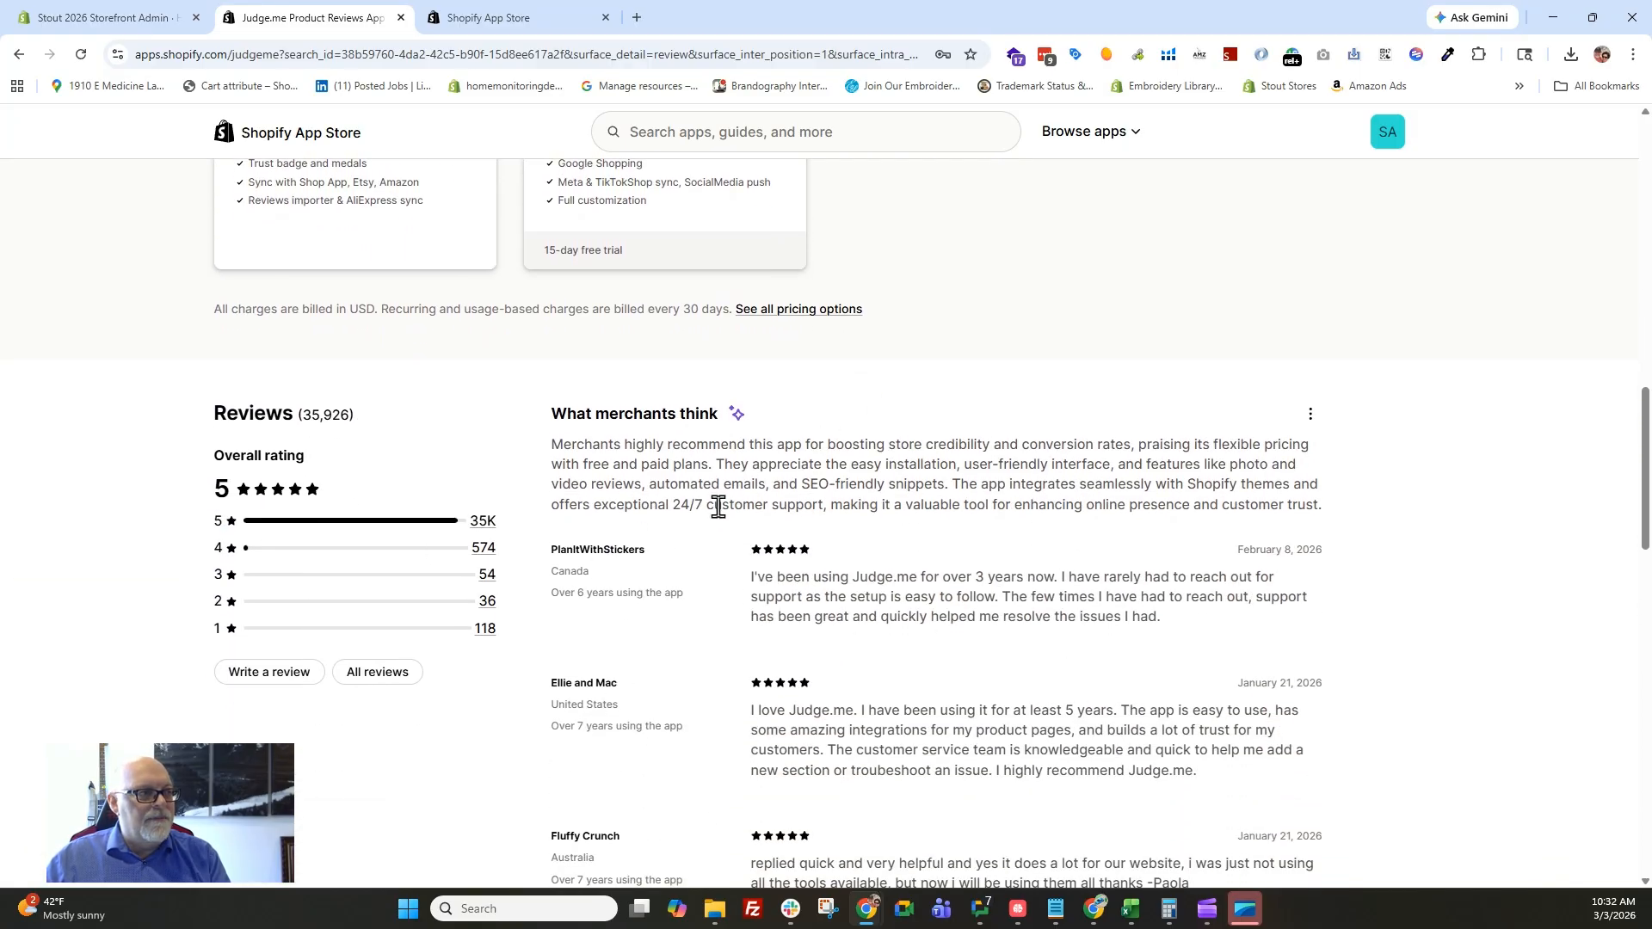
scroll(402, 446, up, 7)
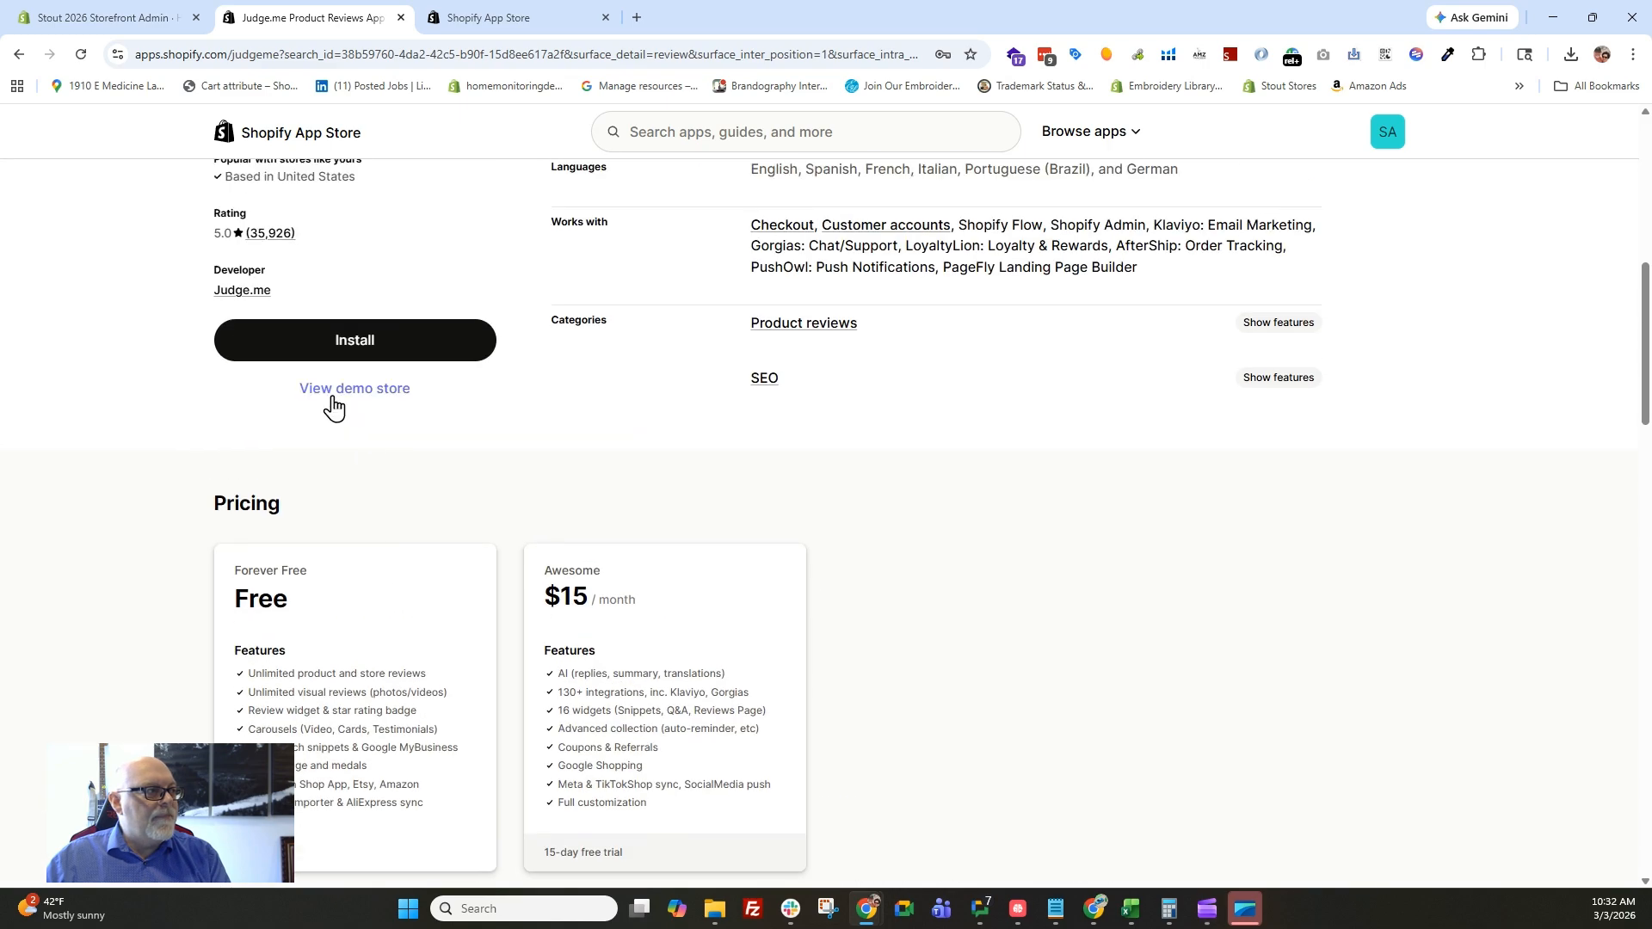
click(346, 340)
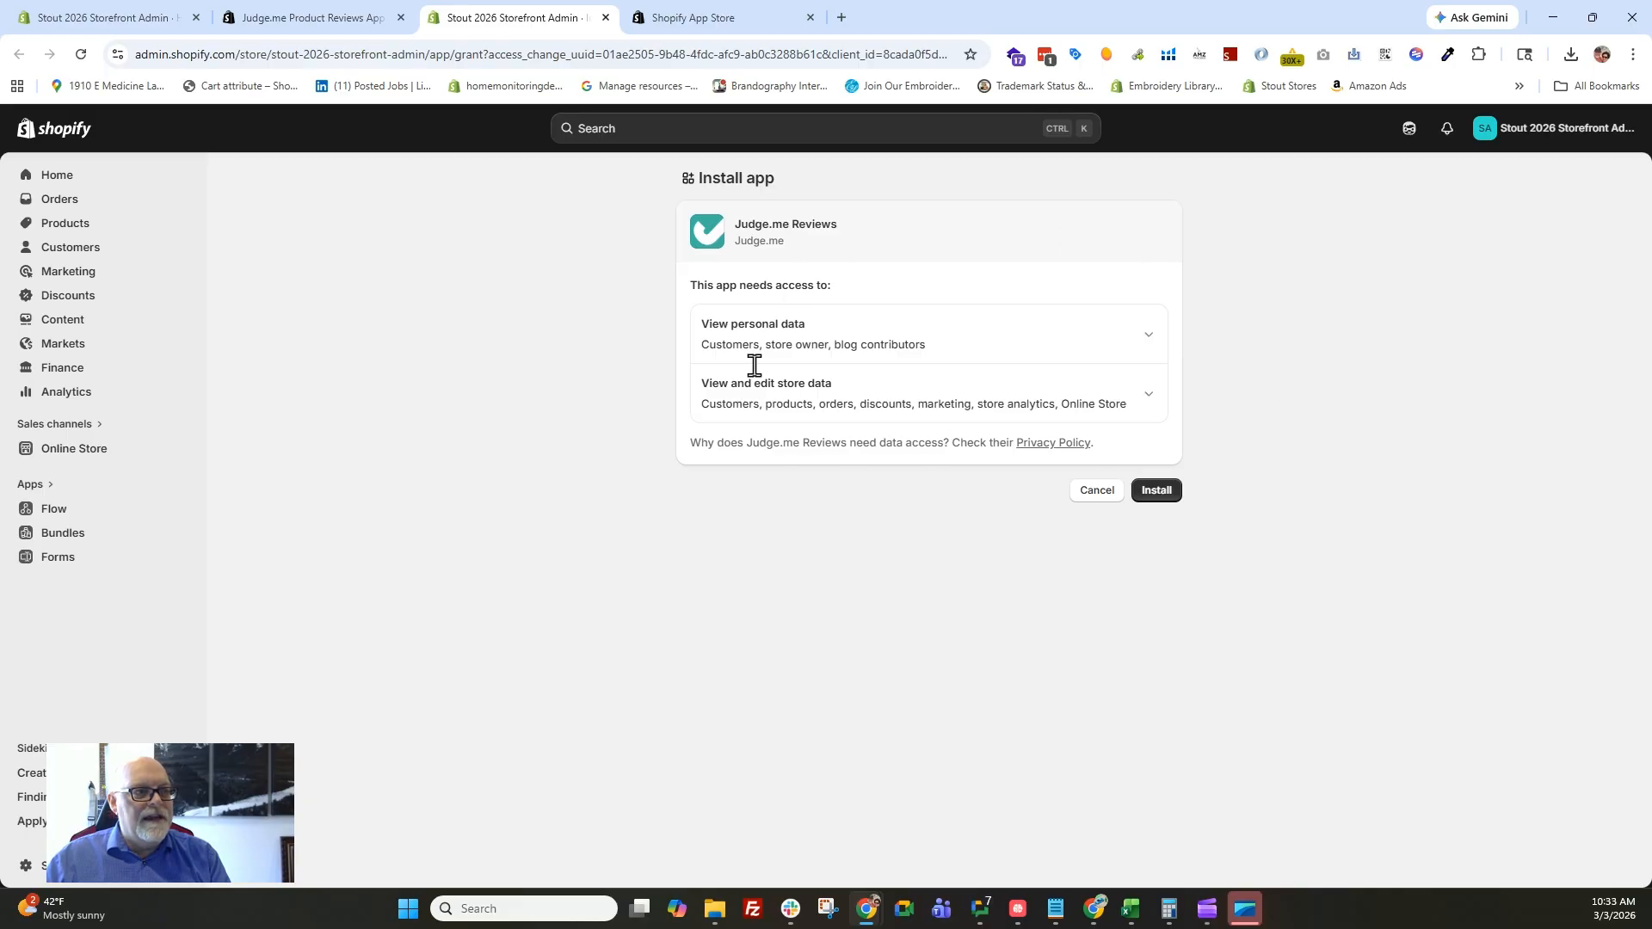
click(1162, 508)
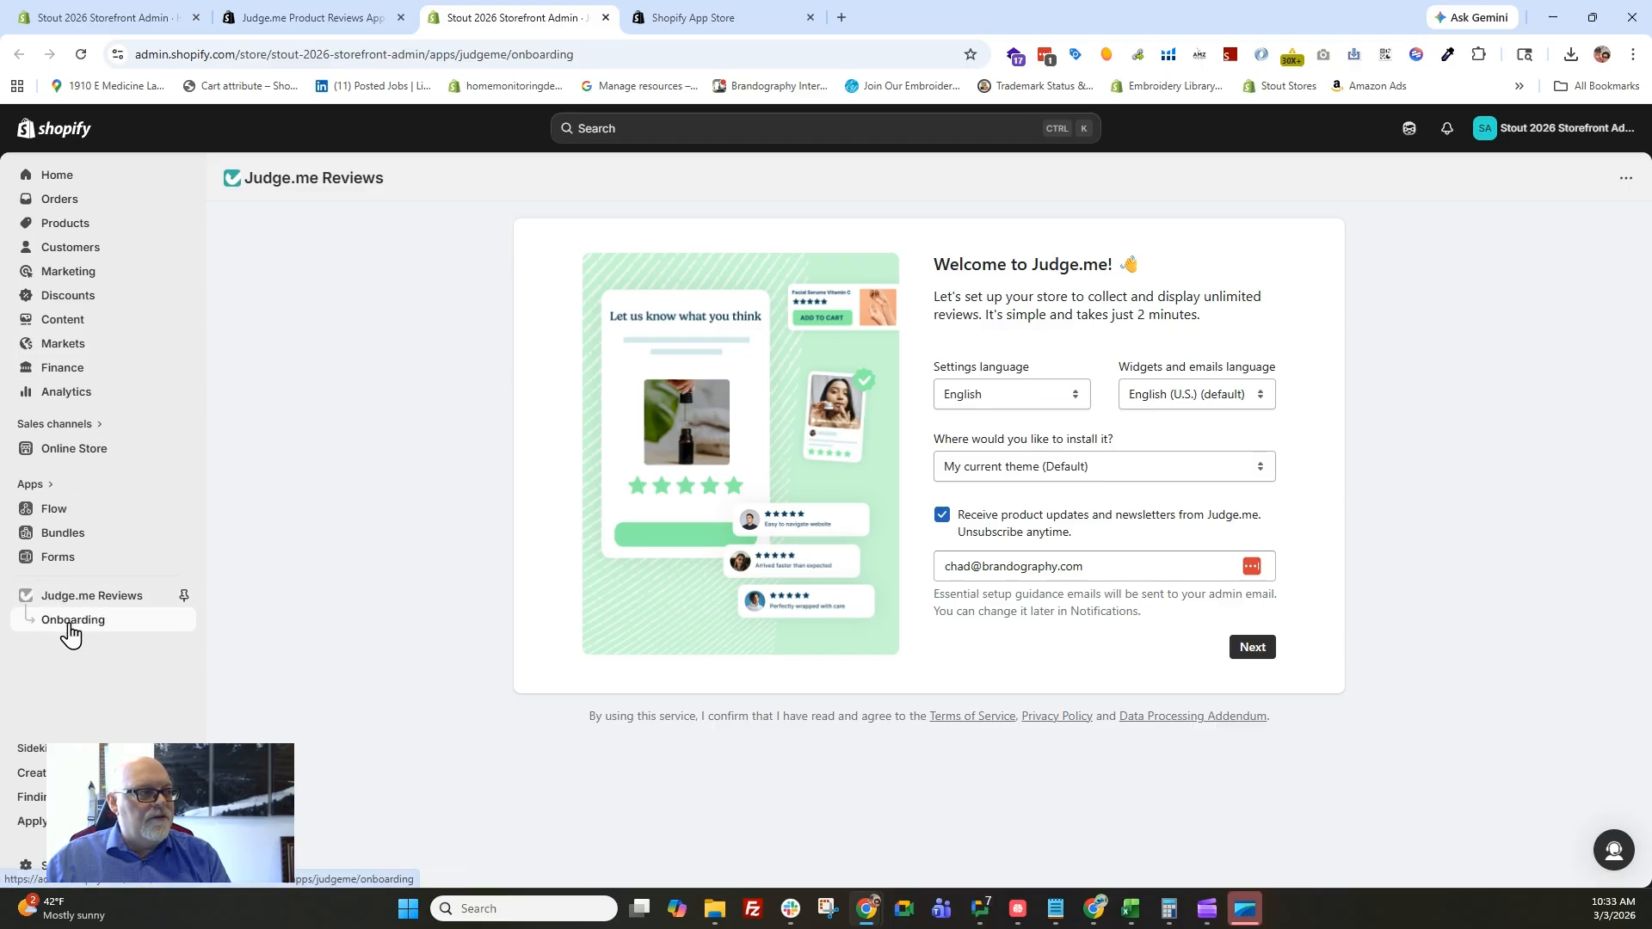
click(184, 598)
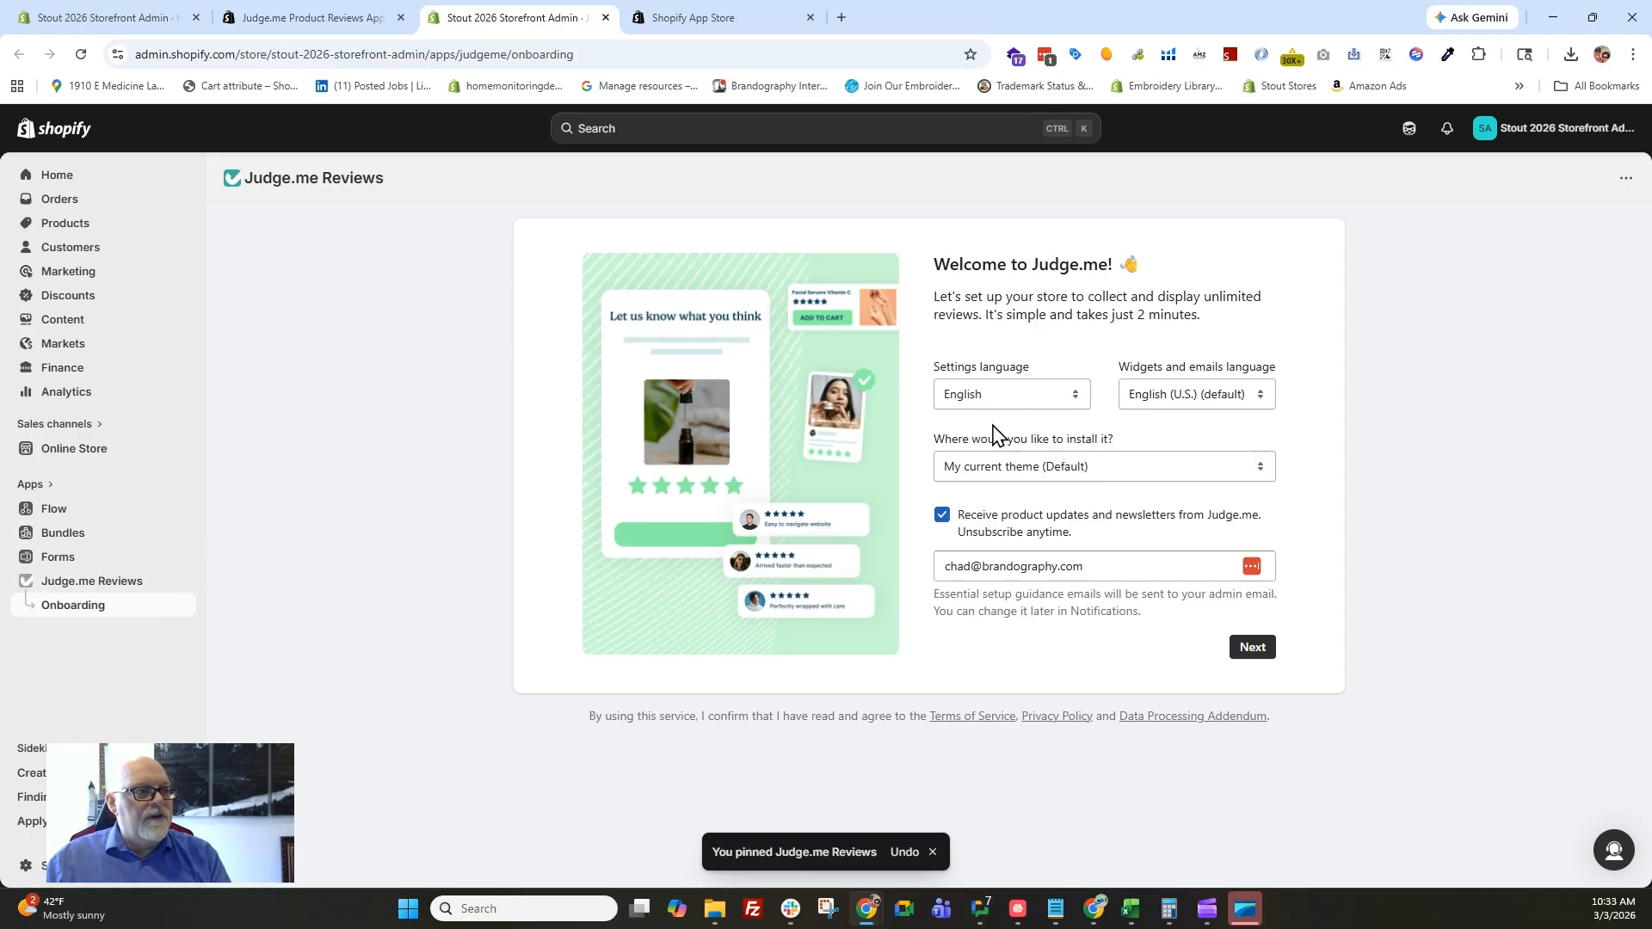
Accept the default Judge.me welcome settings and skip the onboarding questions about the business and first reviews.
click(1249, 659)
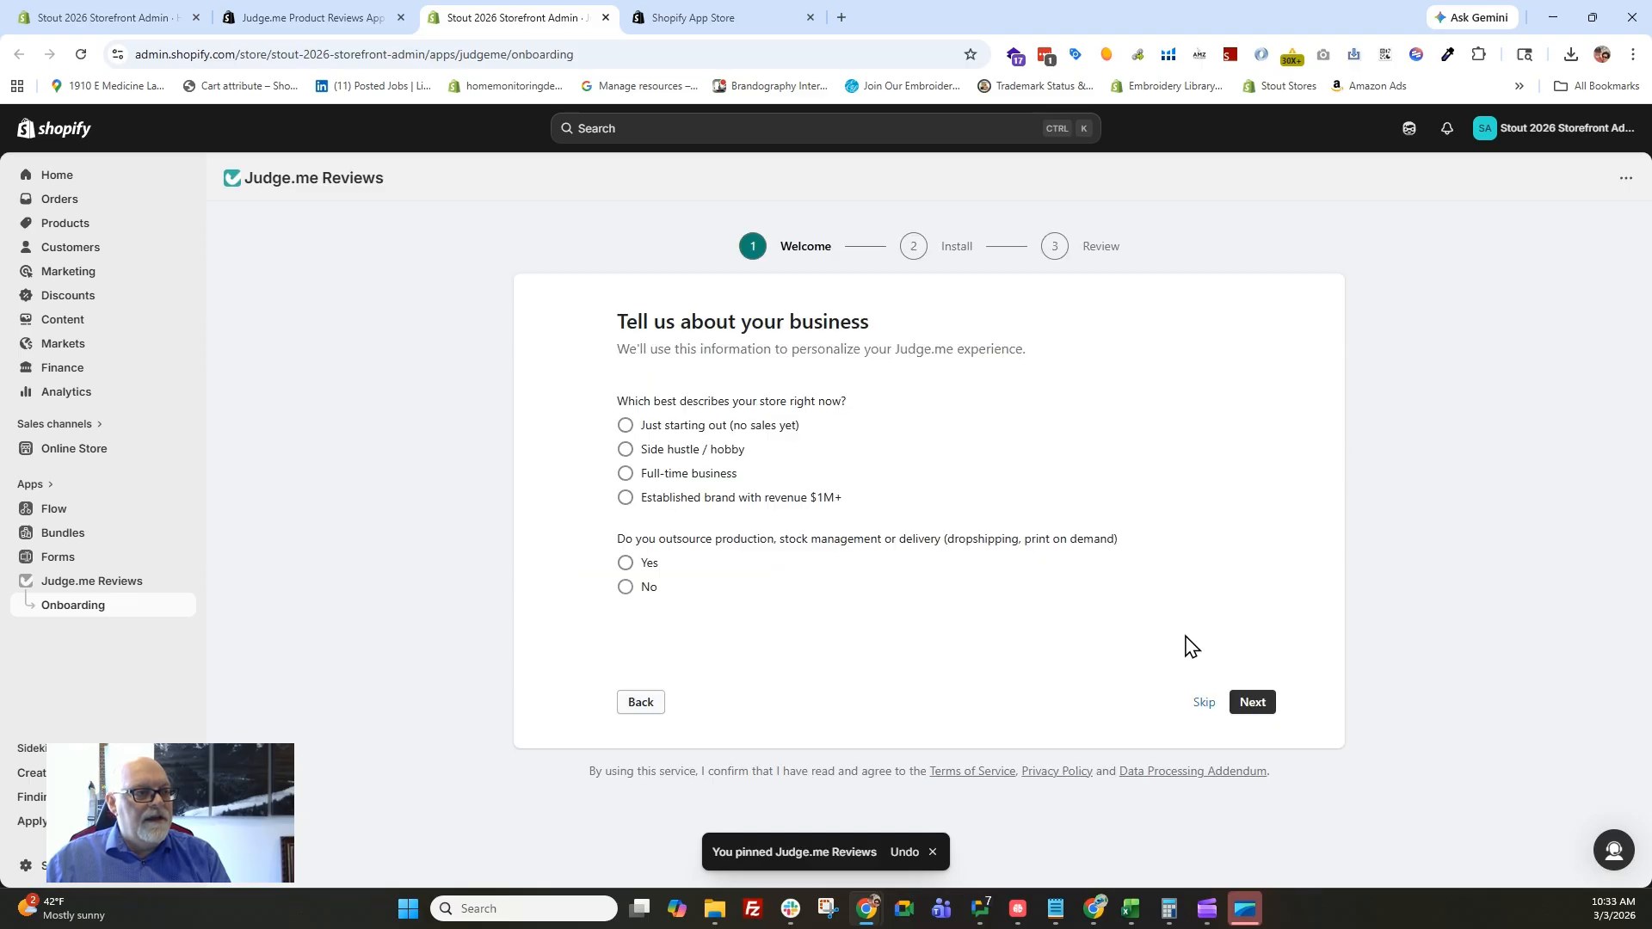
click(1196, 705)
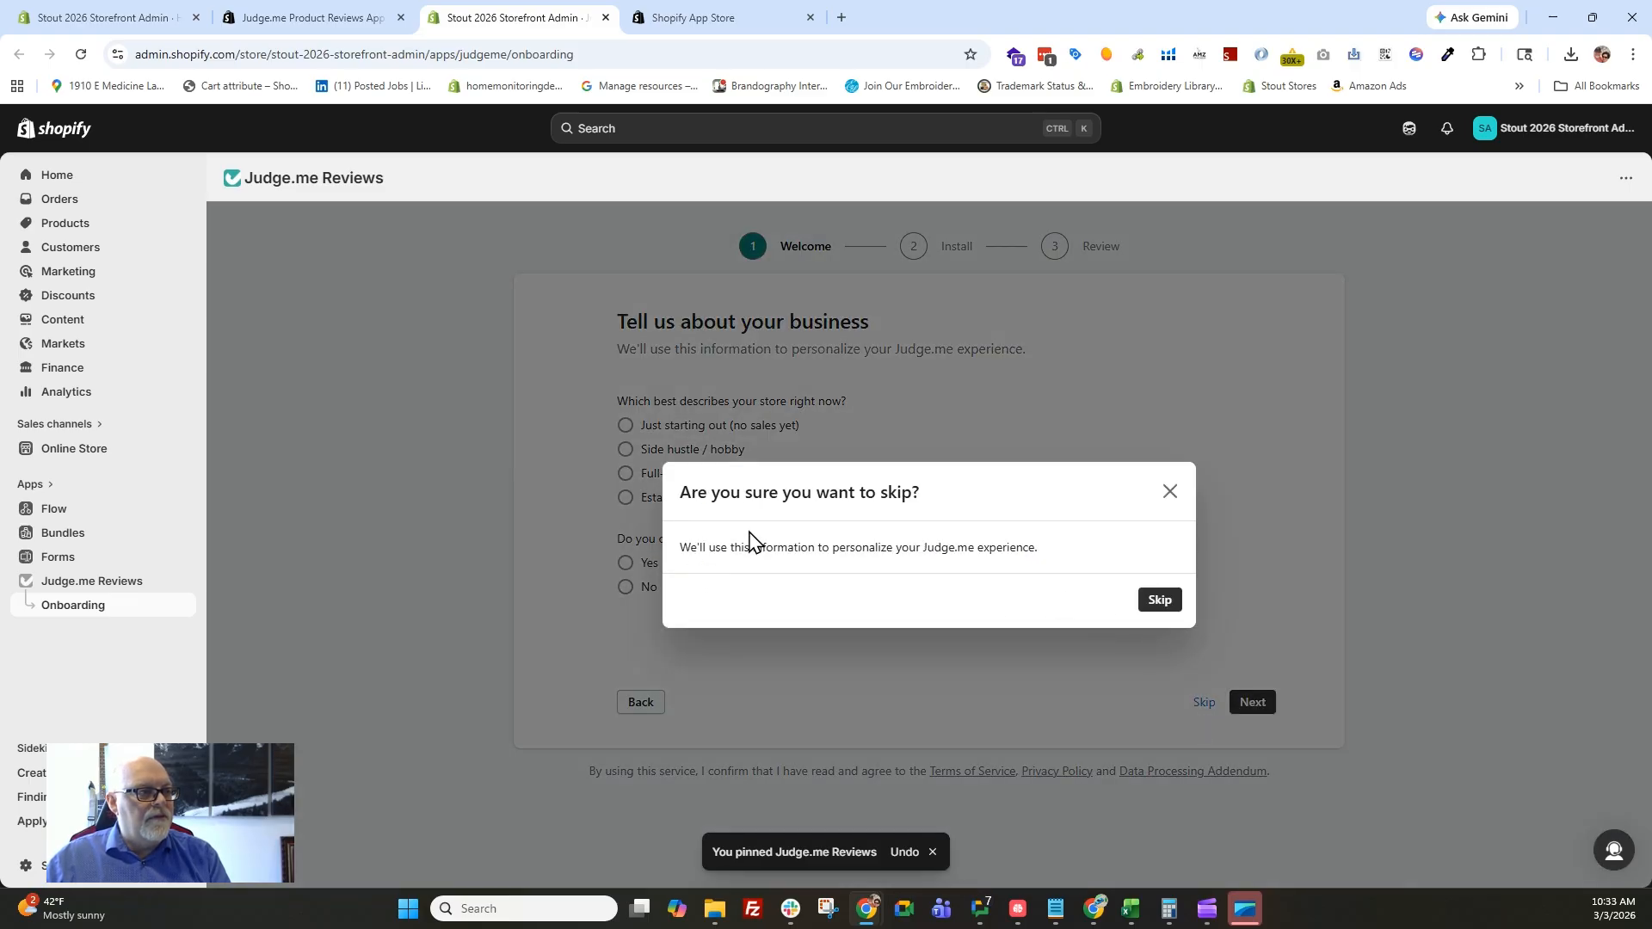
click(1153, 601)
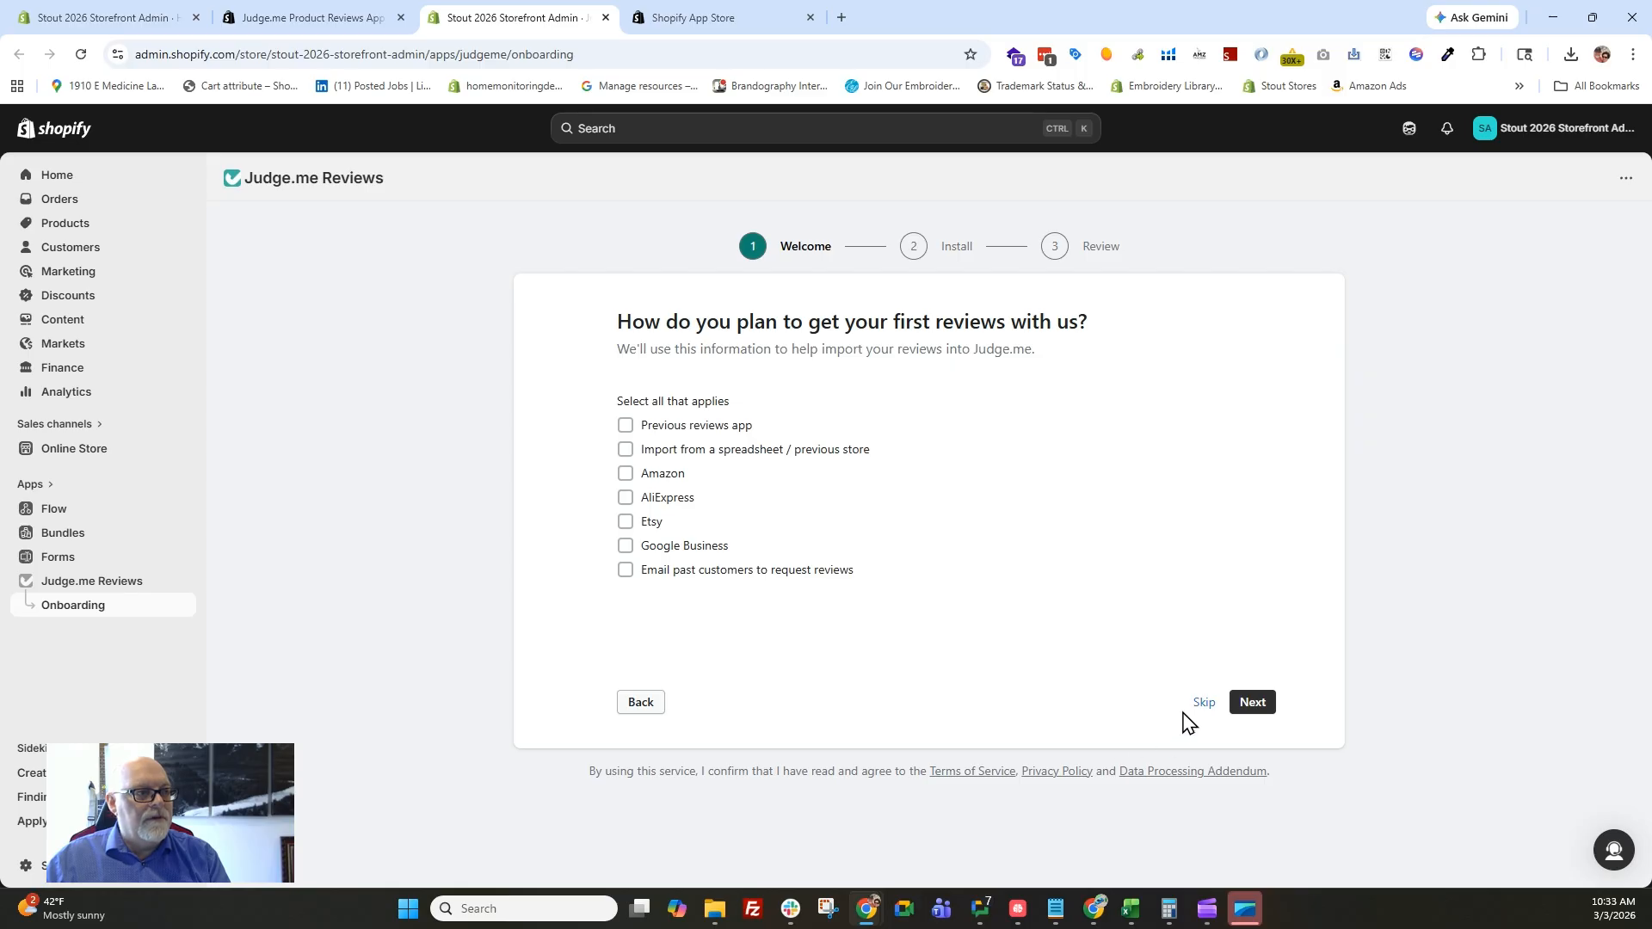
click(1203, 704)
click(1159, 601)
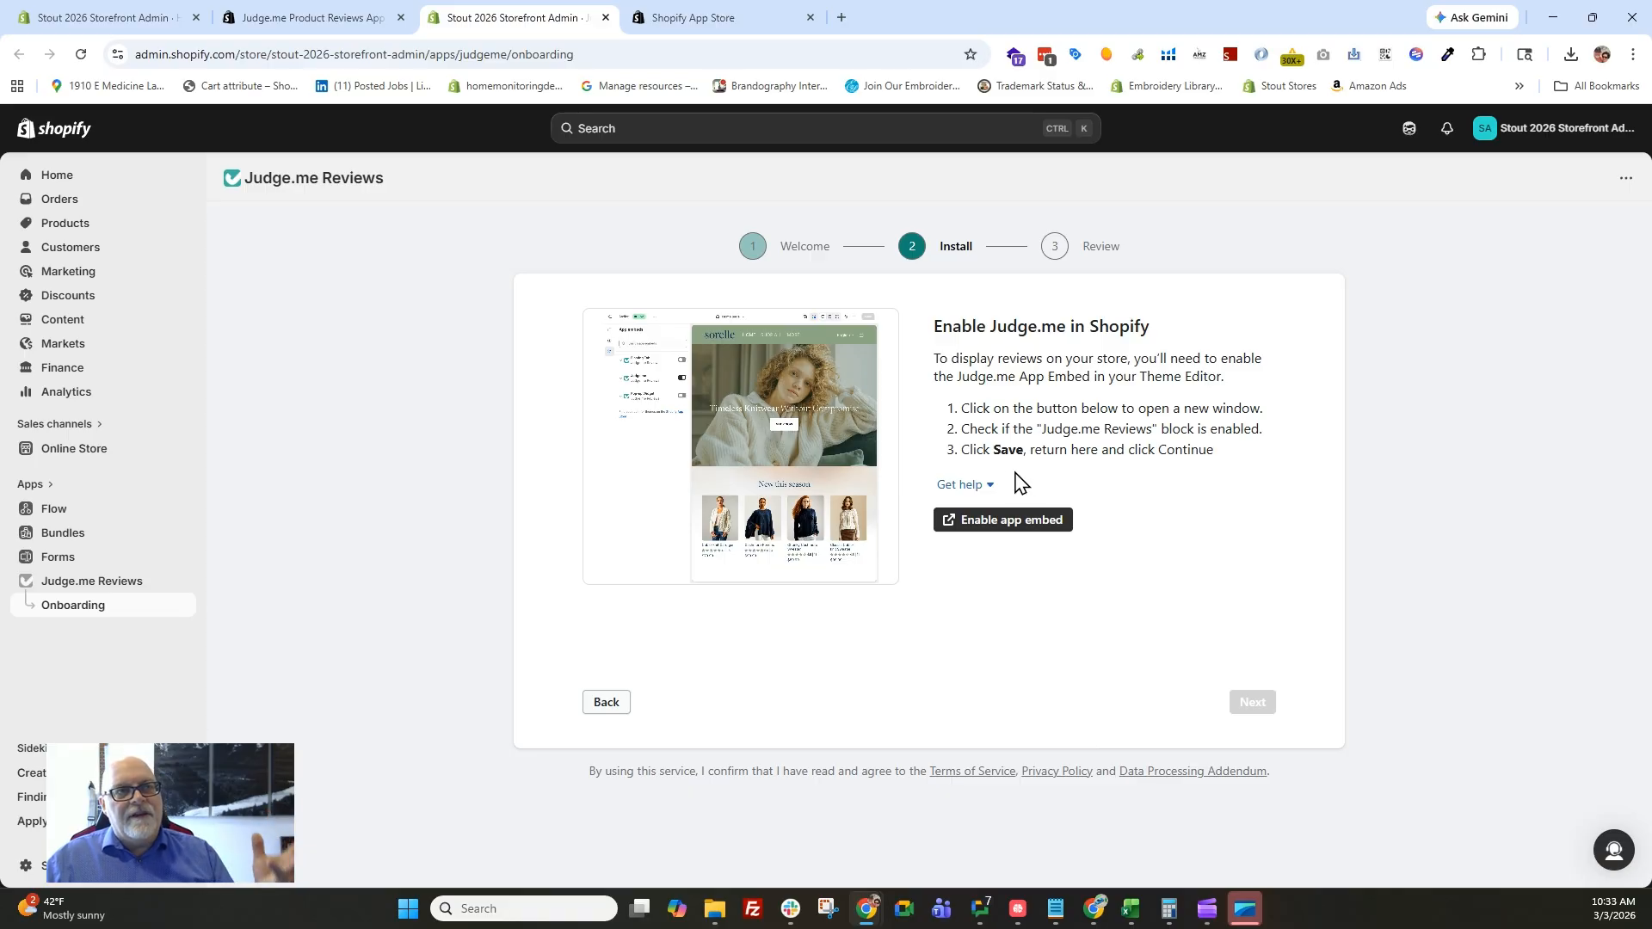
Enable the Judge.me Reviews app embed in the live Horizon theme, save it, and continue the onboarding.
click(984, 526)
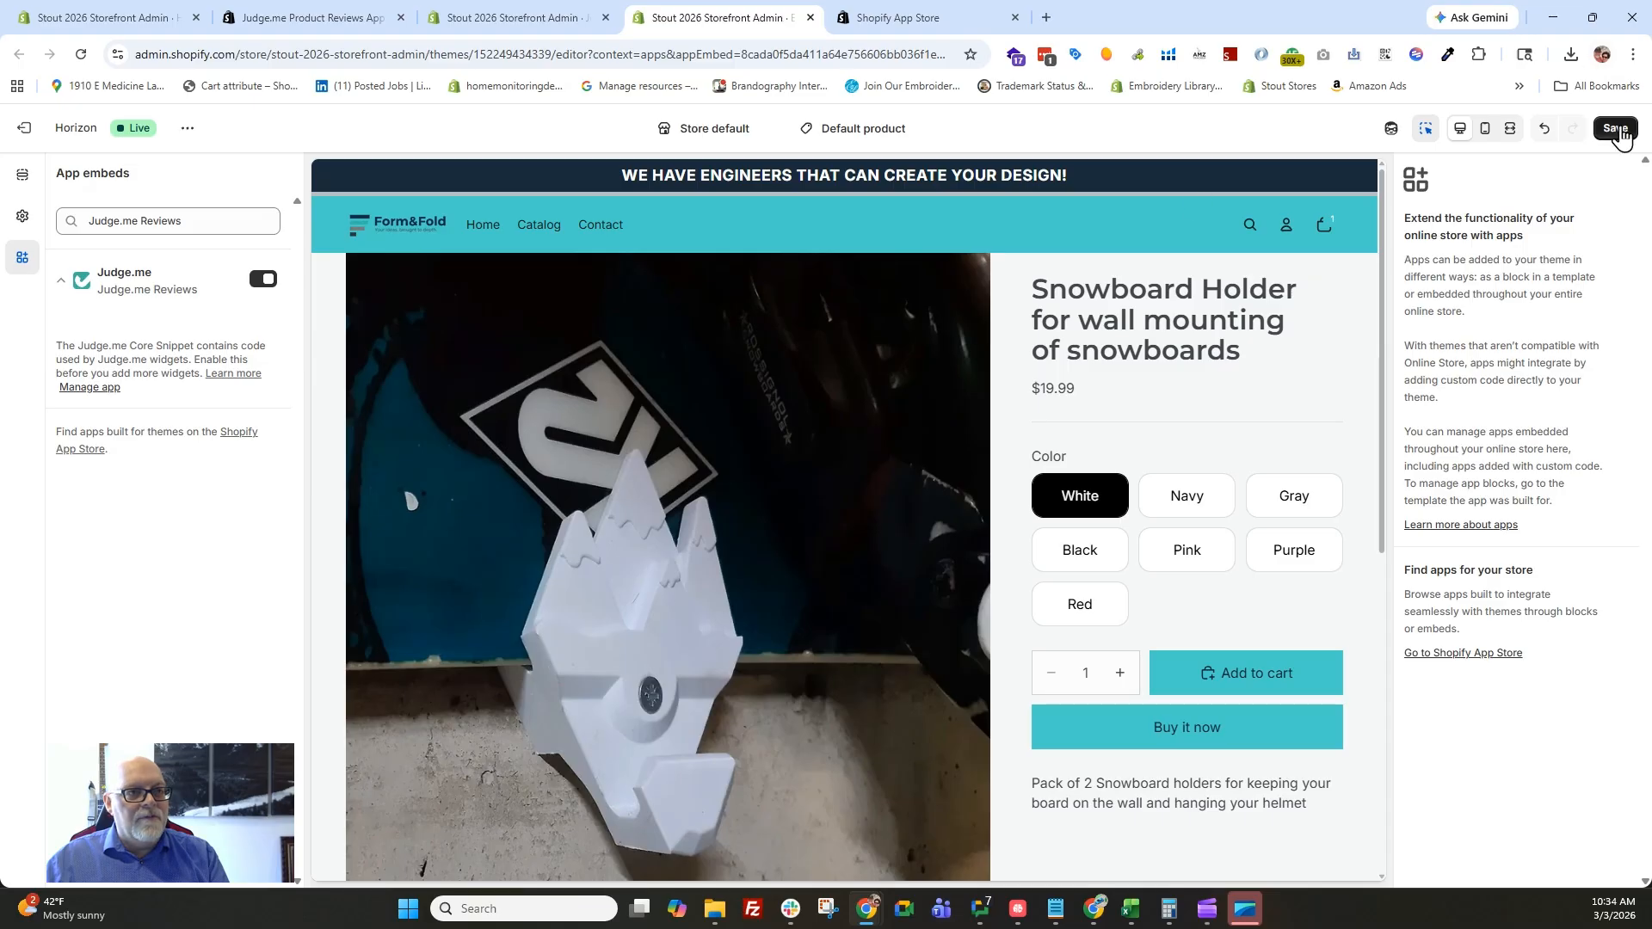
click(1616, 129)
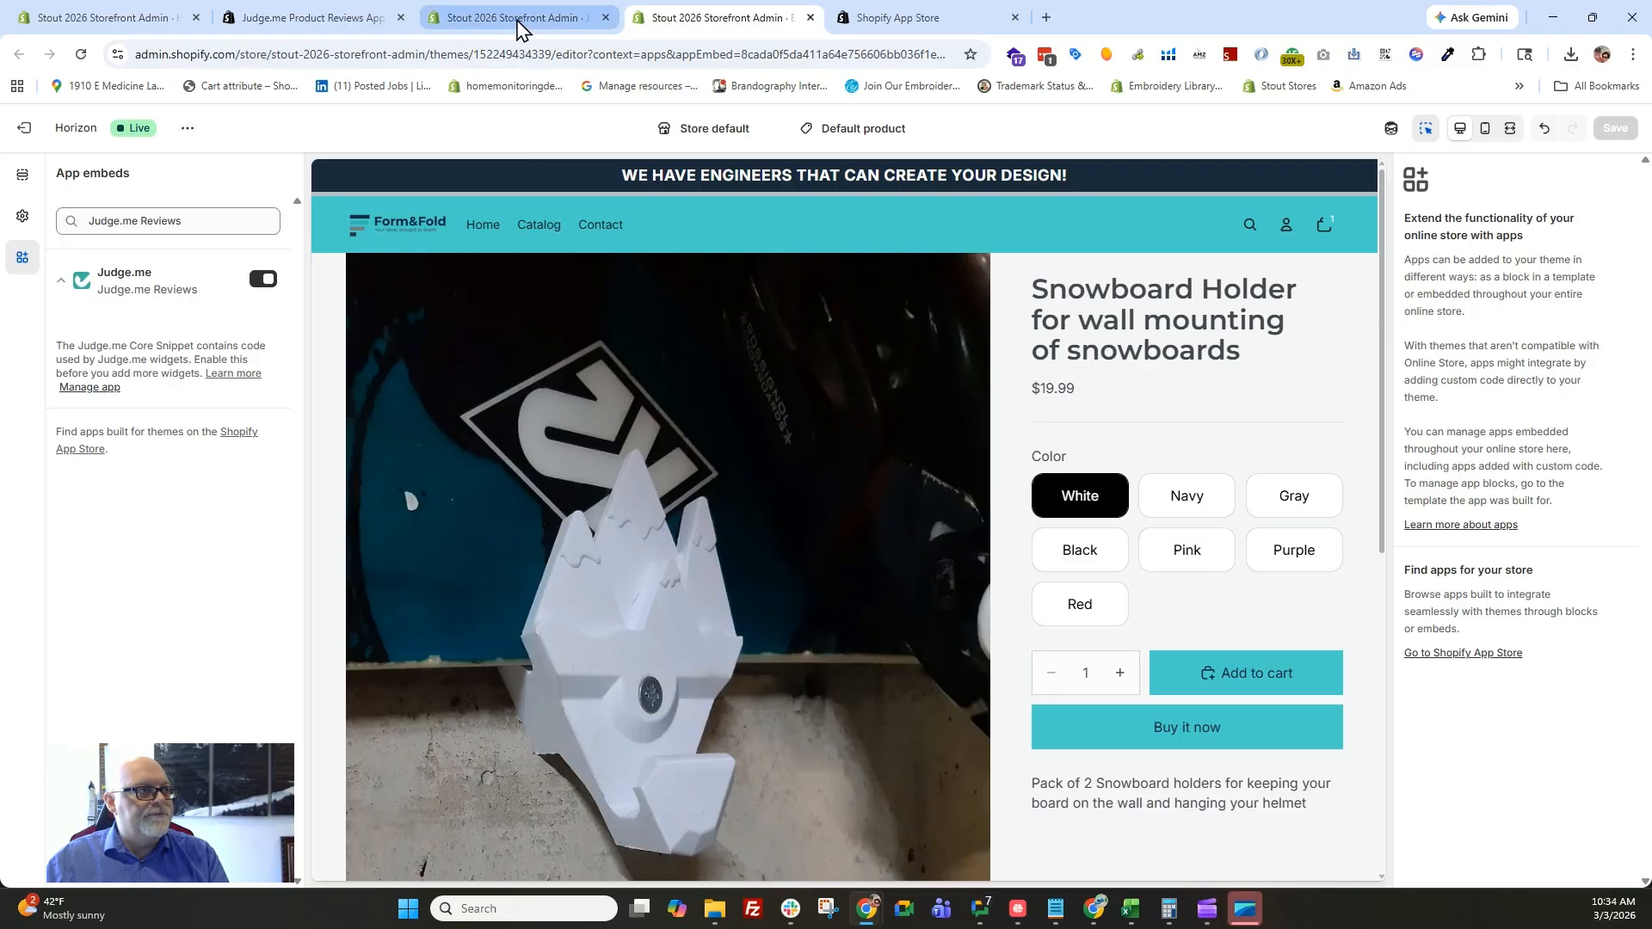
click(520, 28)
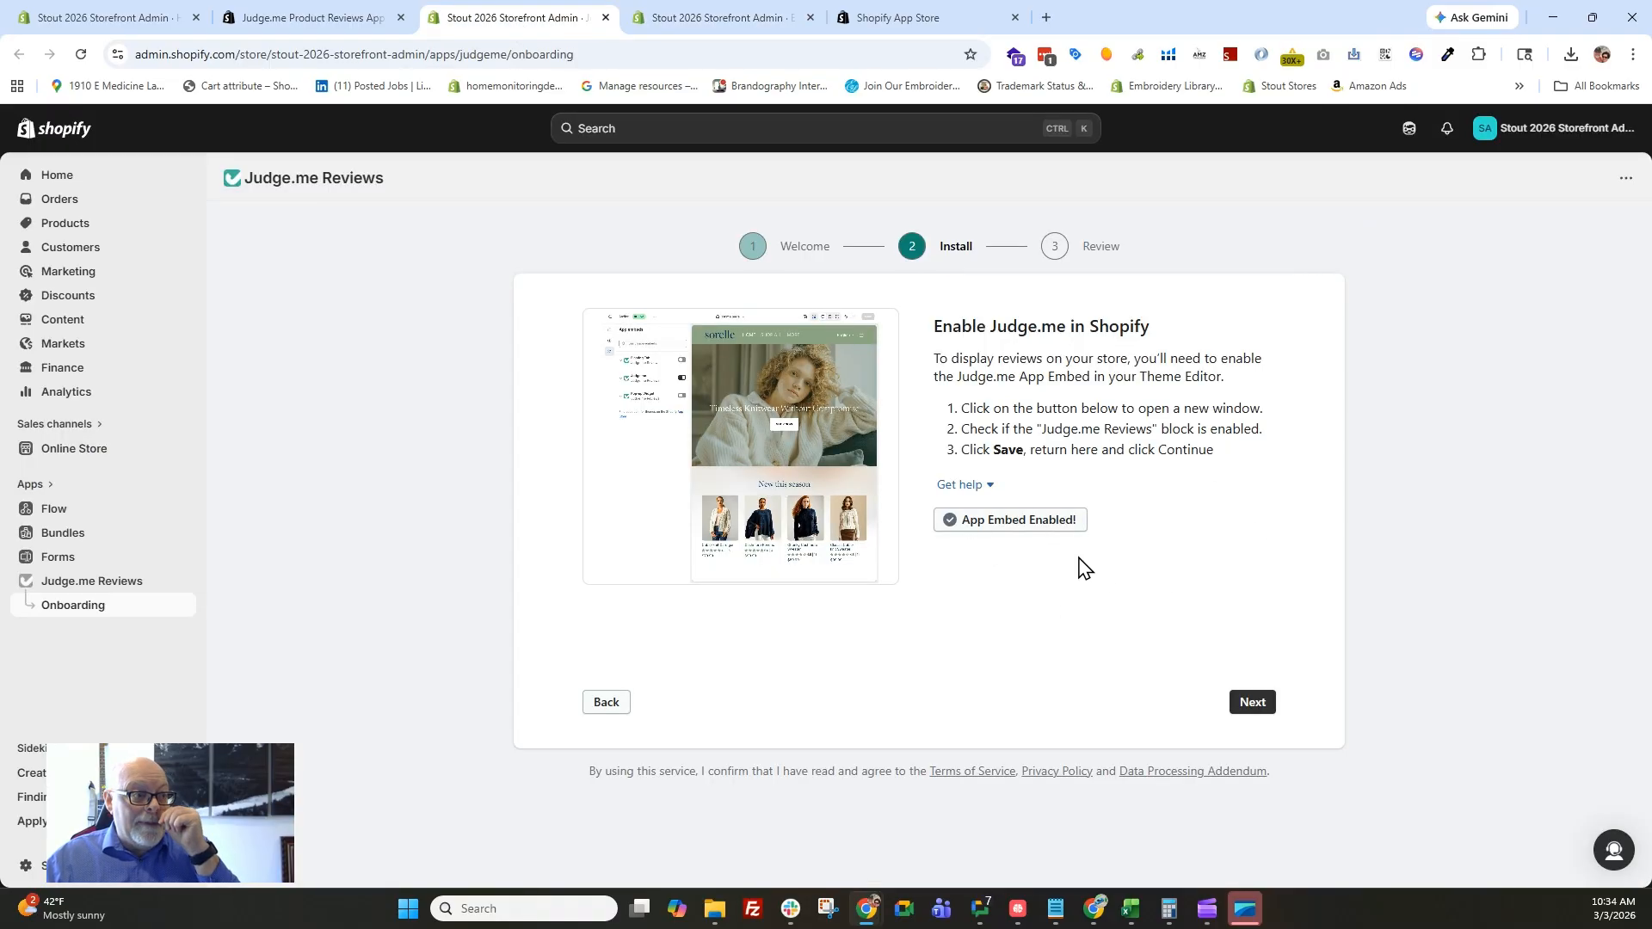
click(1245, 705)
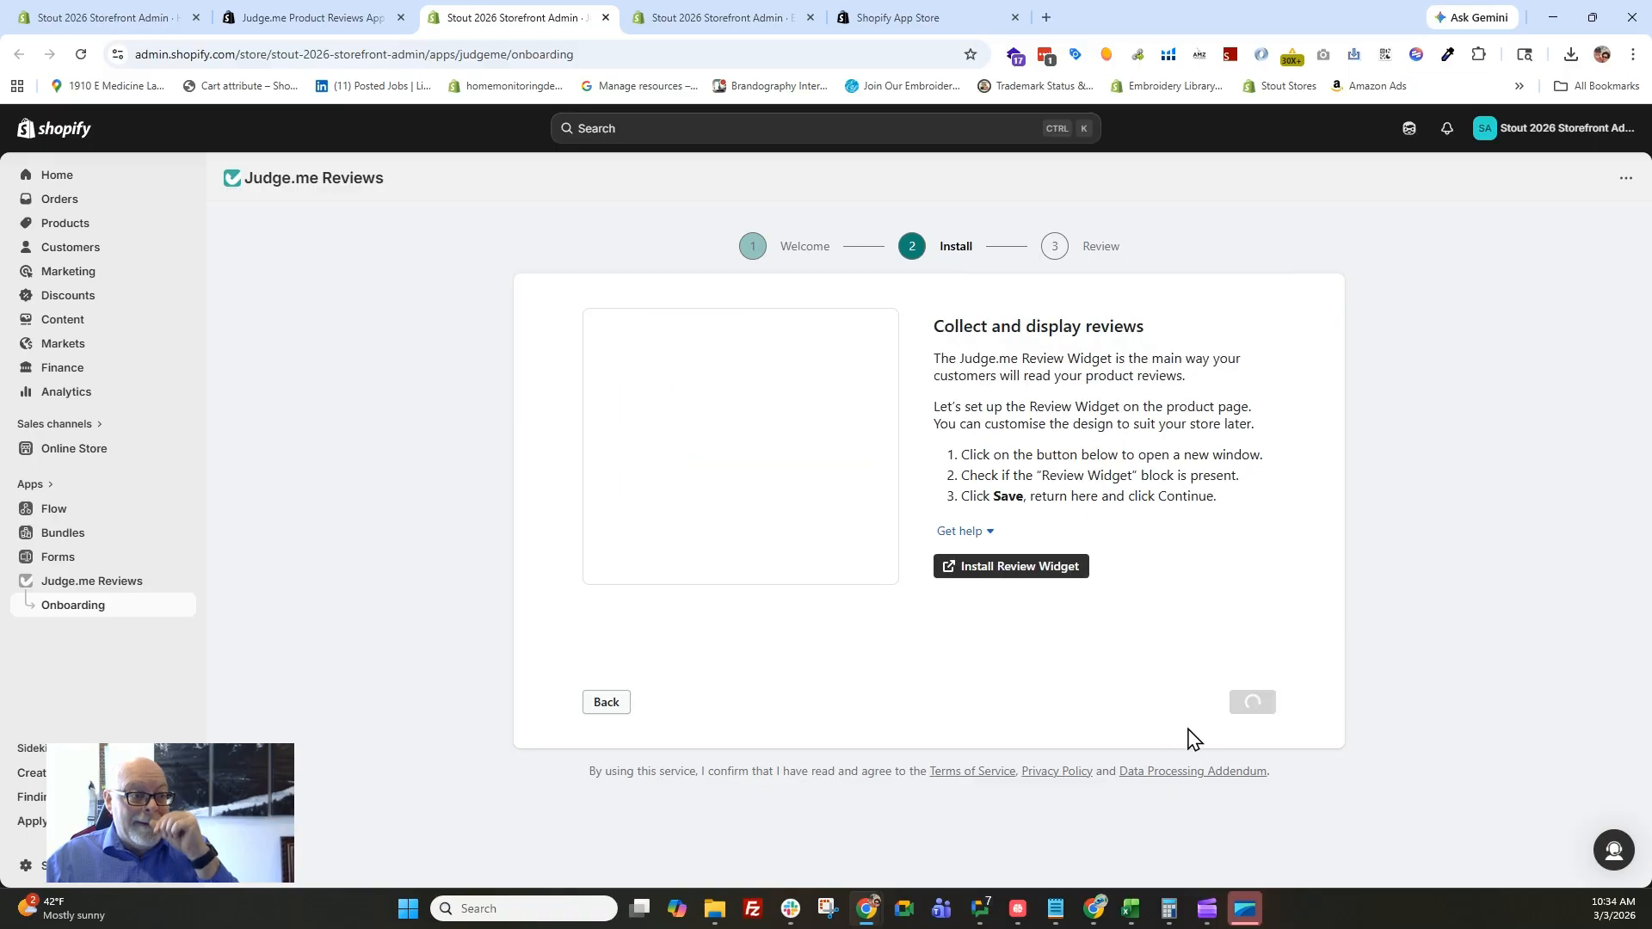
Install the Review Widget on the default product template, set its maximum width to 1000 px, and save the theme.
click(1033, 578)
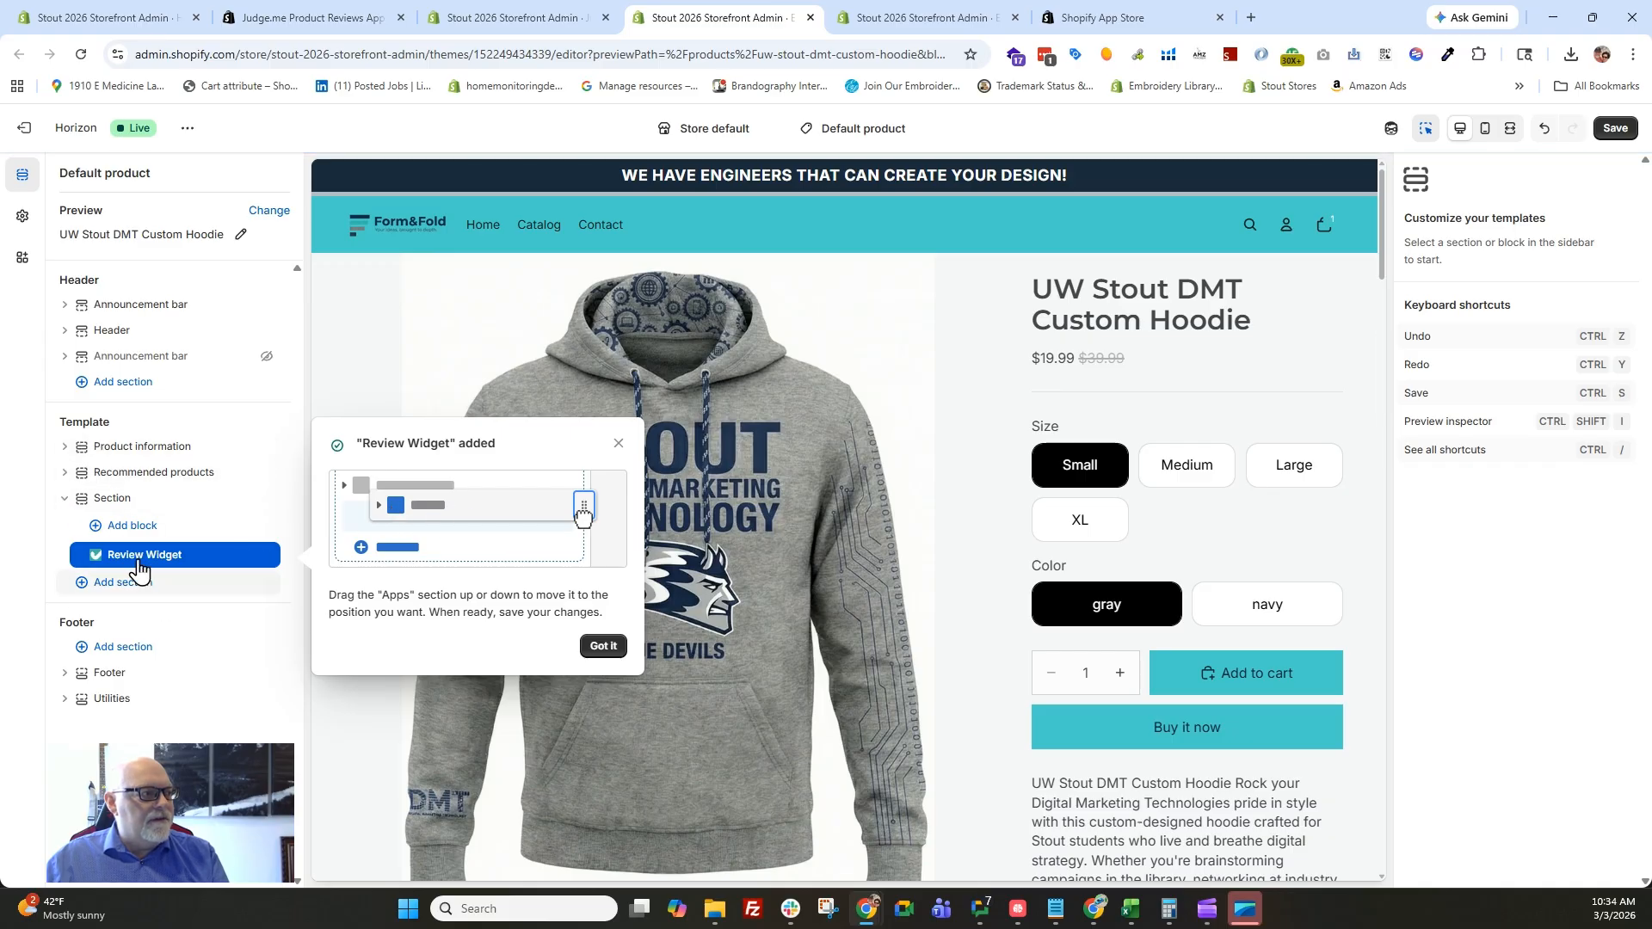
click(602, 646)
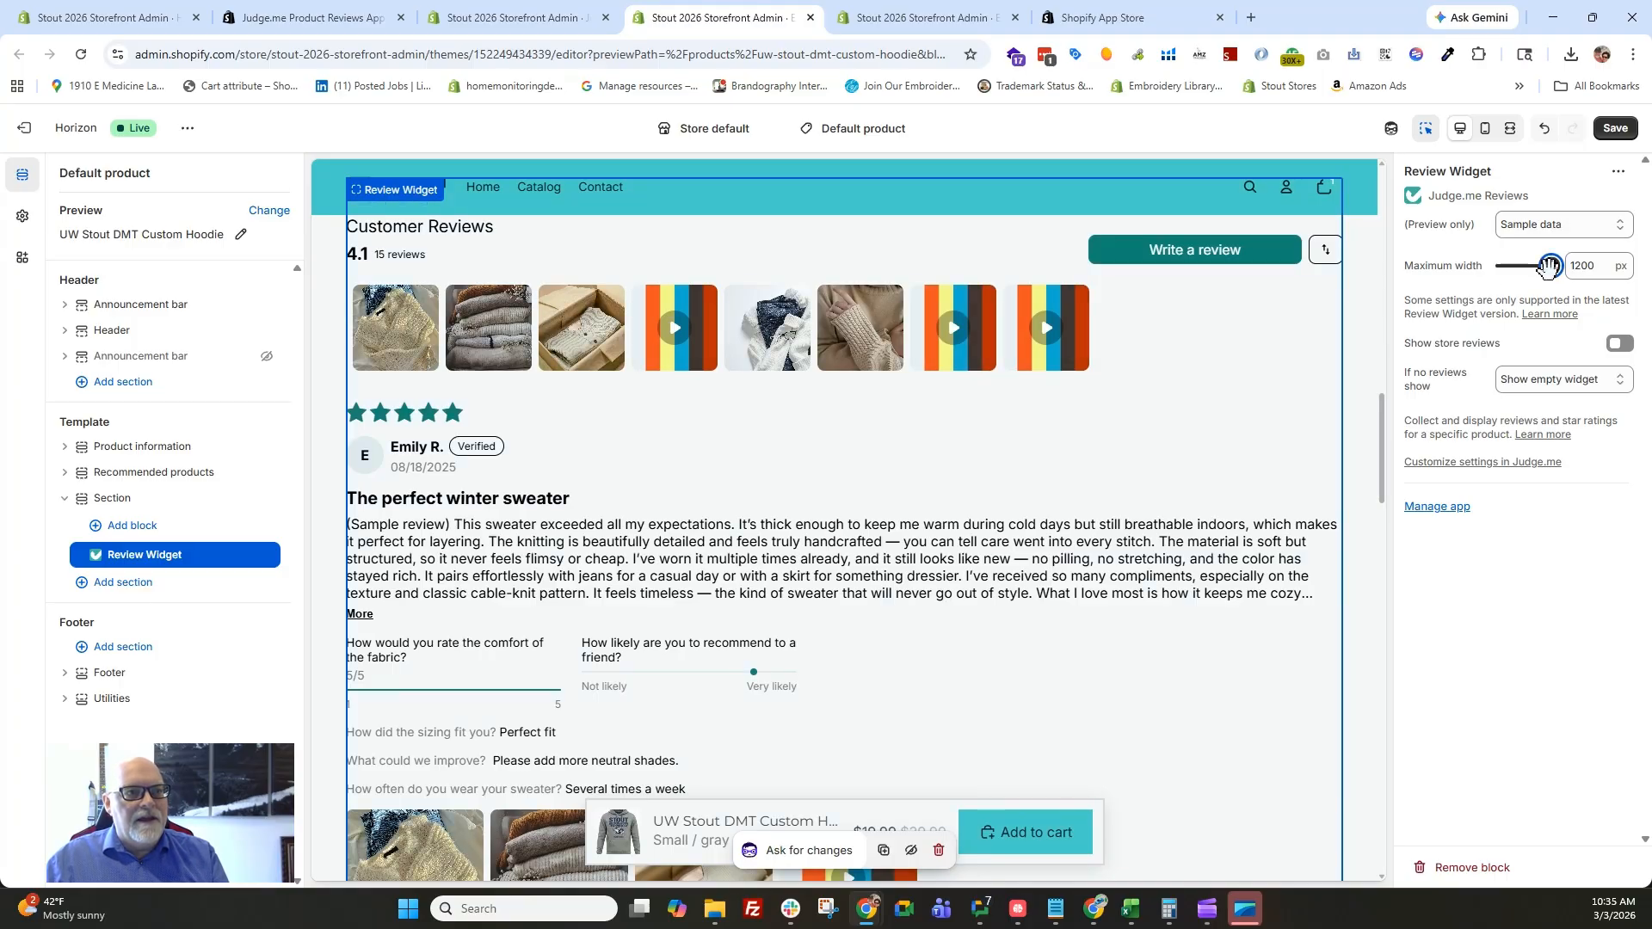
drag(1544, 270, 1540, 270)
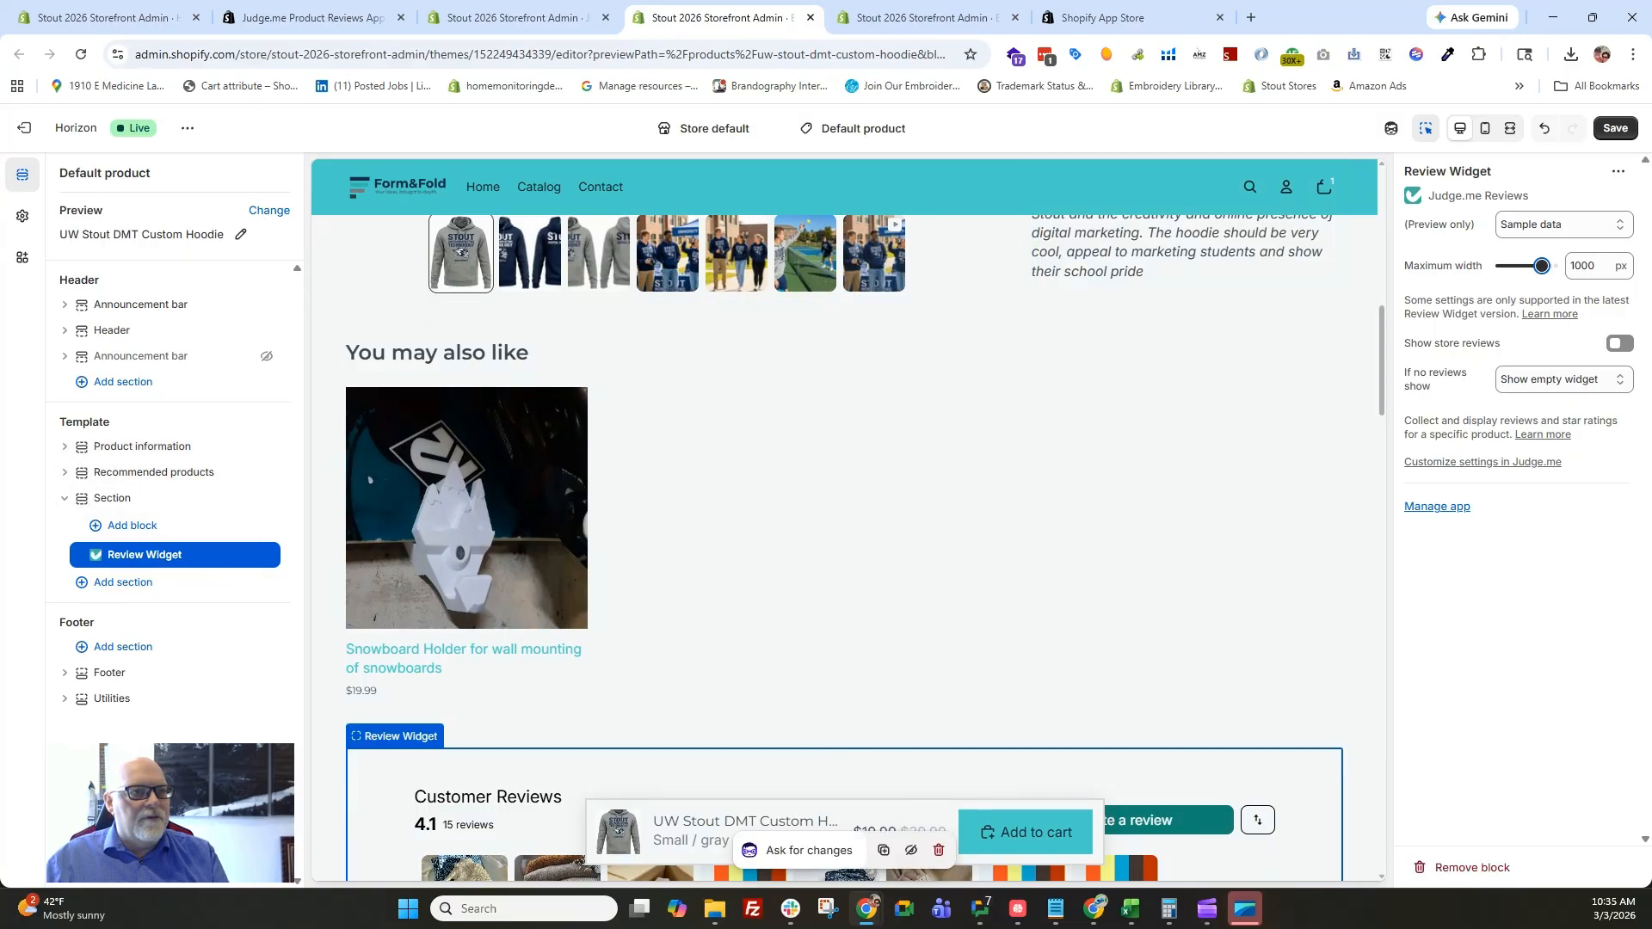
click(1615, 128)
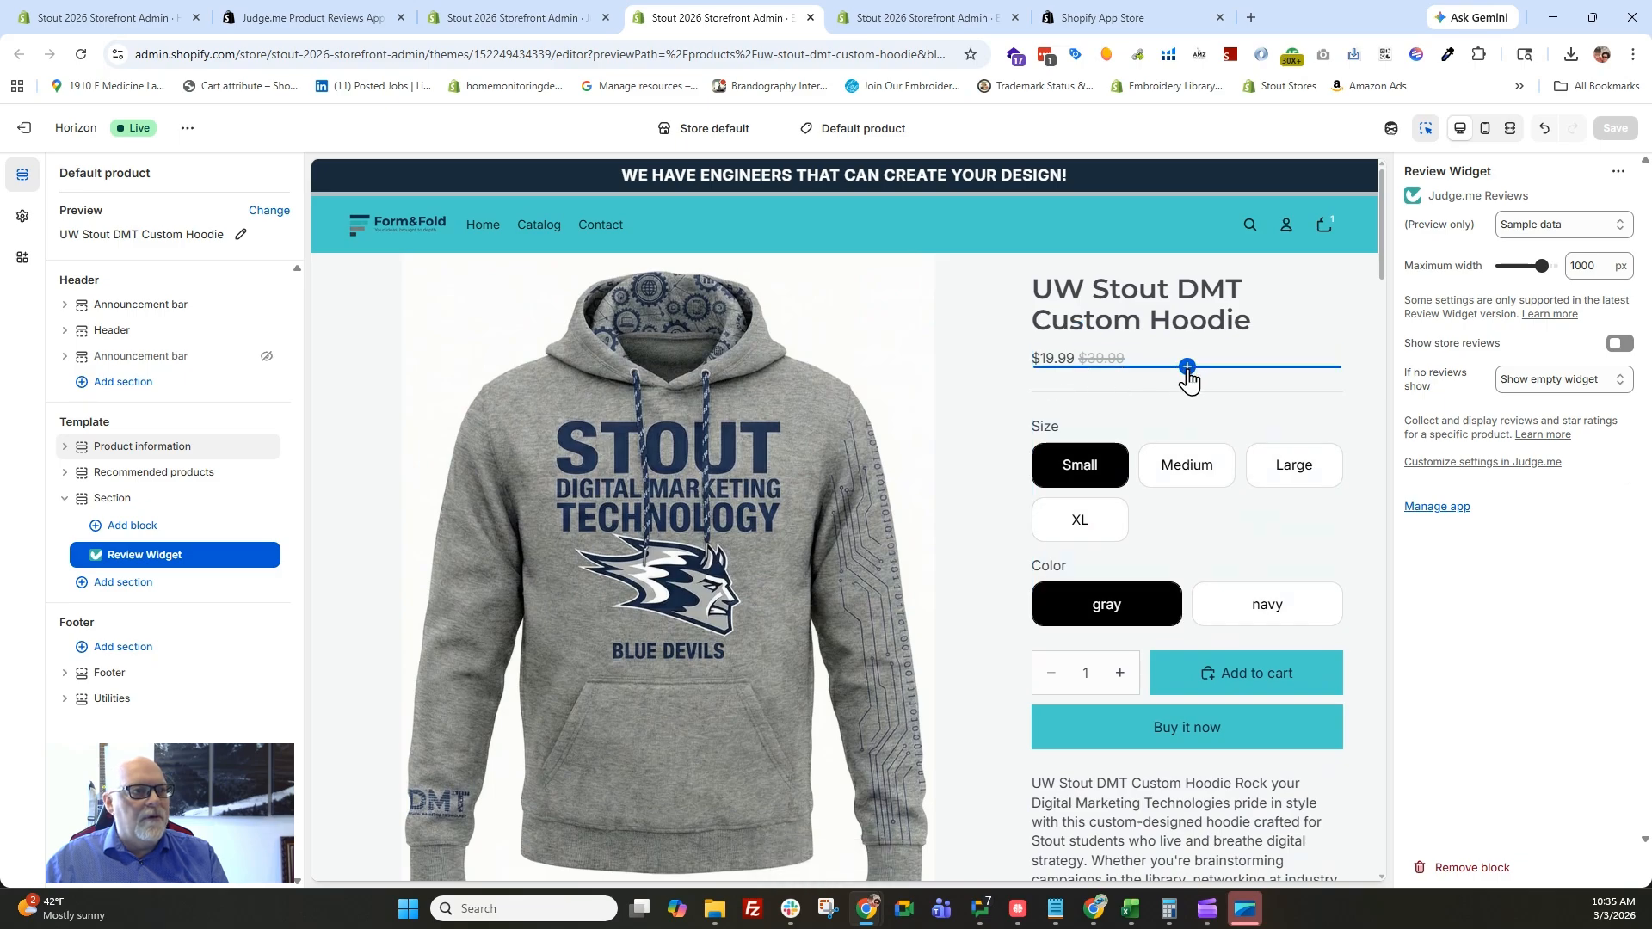
Add the Judge.me Star Ratings block directly below the product price and save the template.
click(1187, 368)
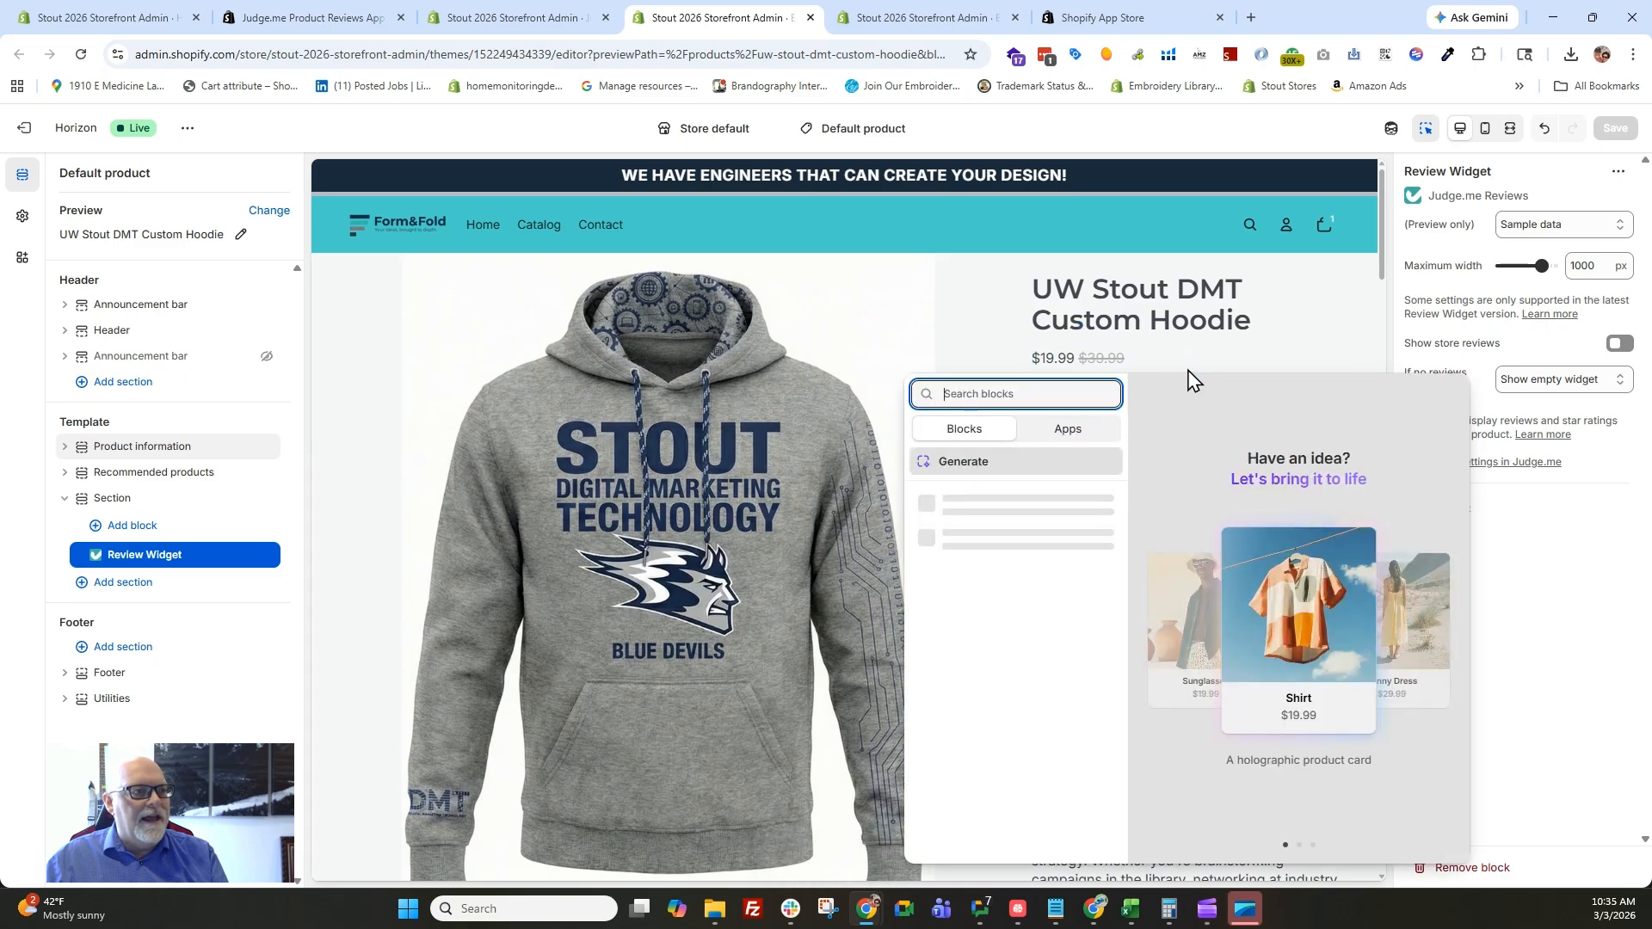
click(1061, 443)
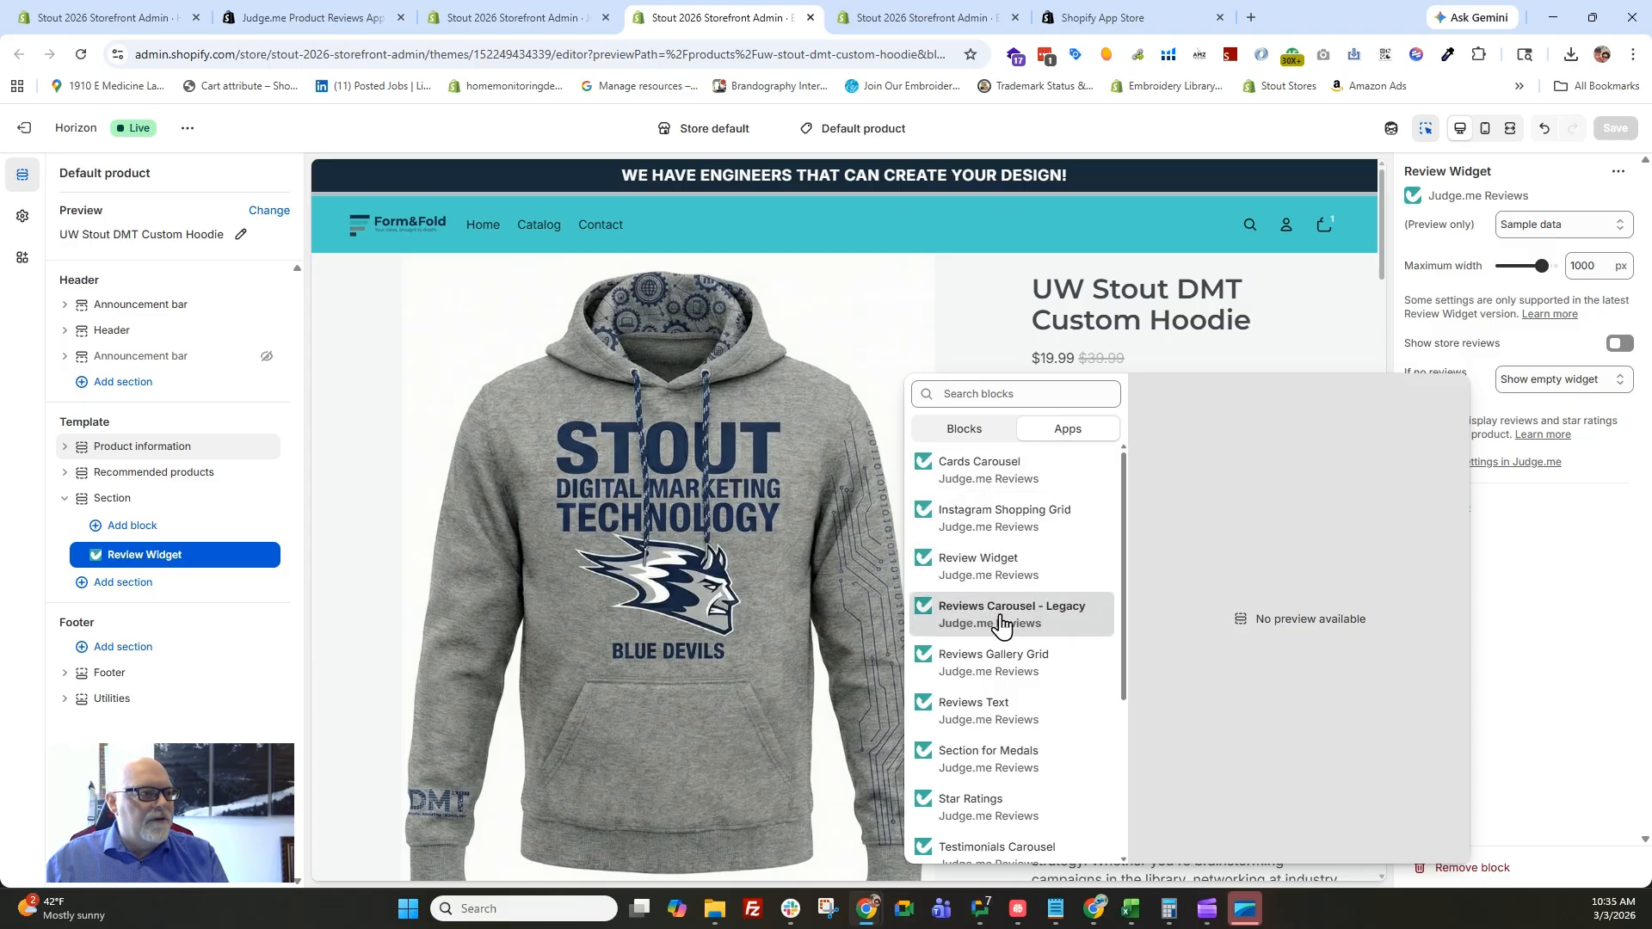
click(970, 809)
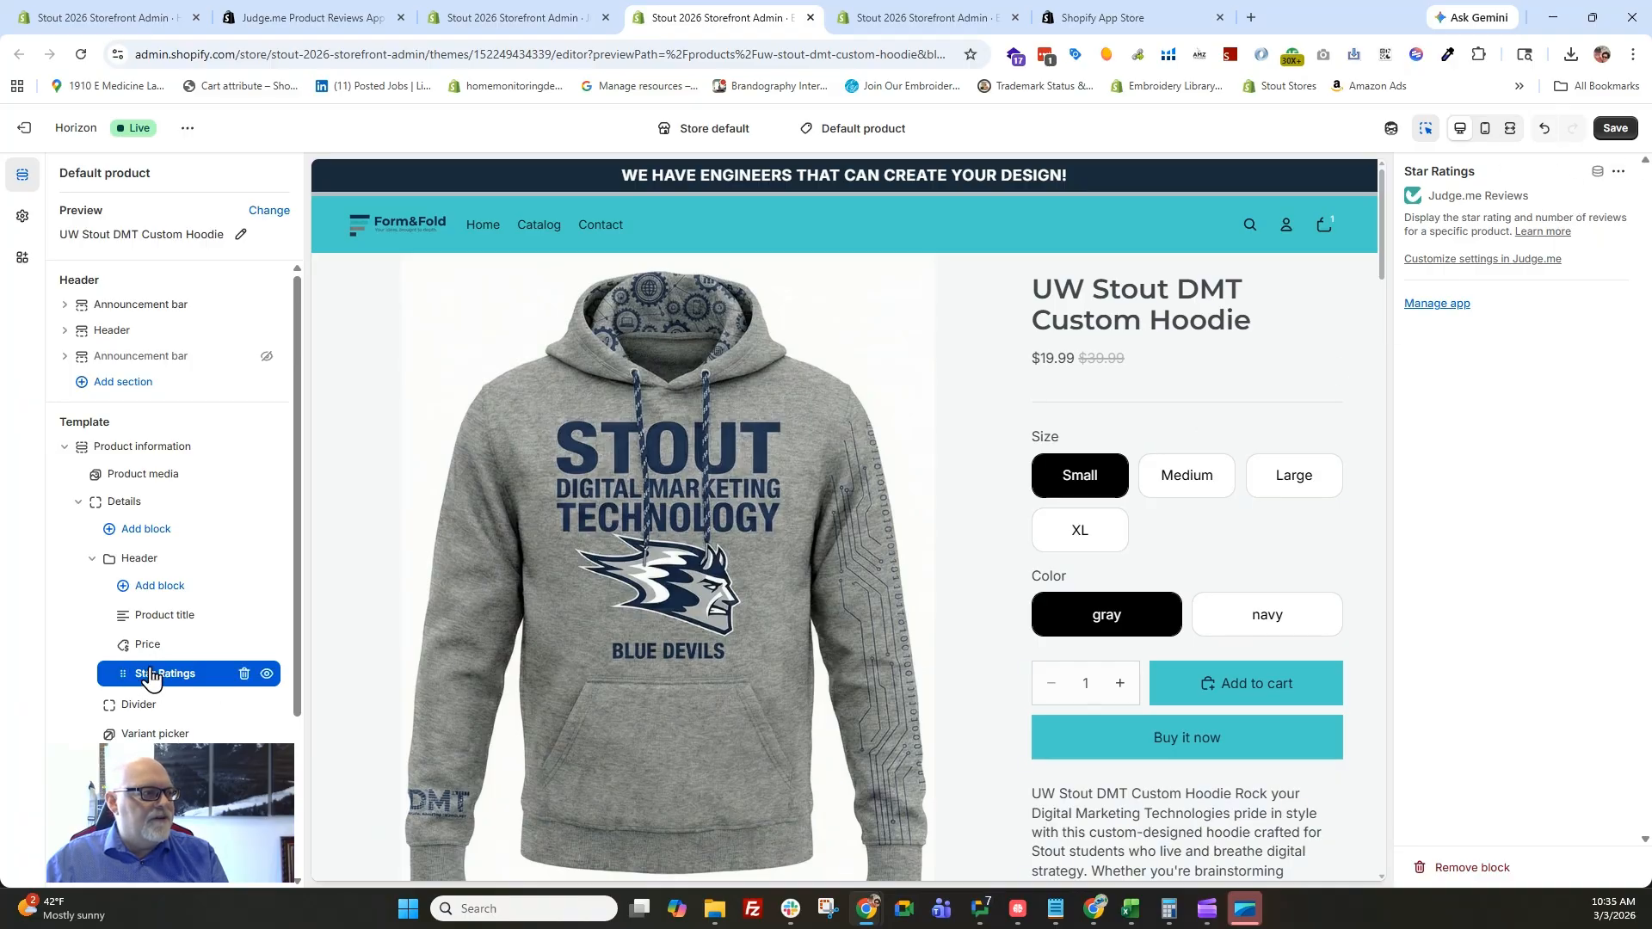
click(1616, 134)
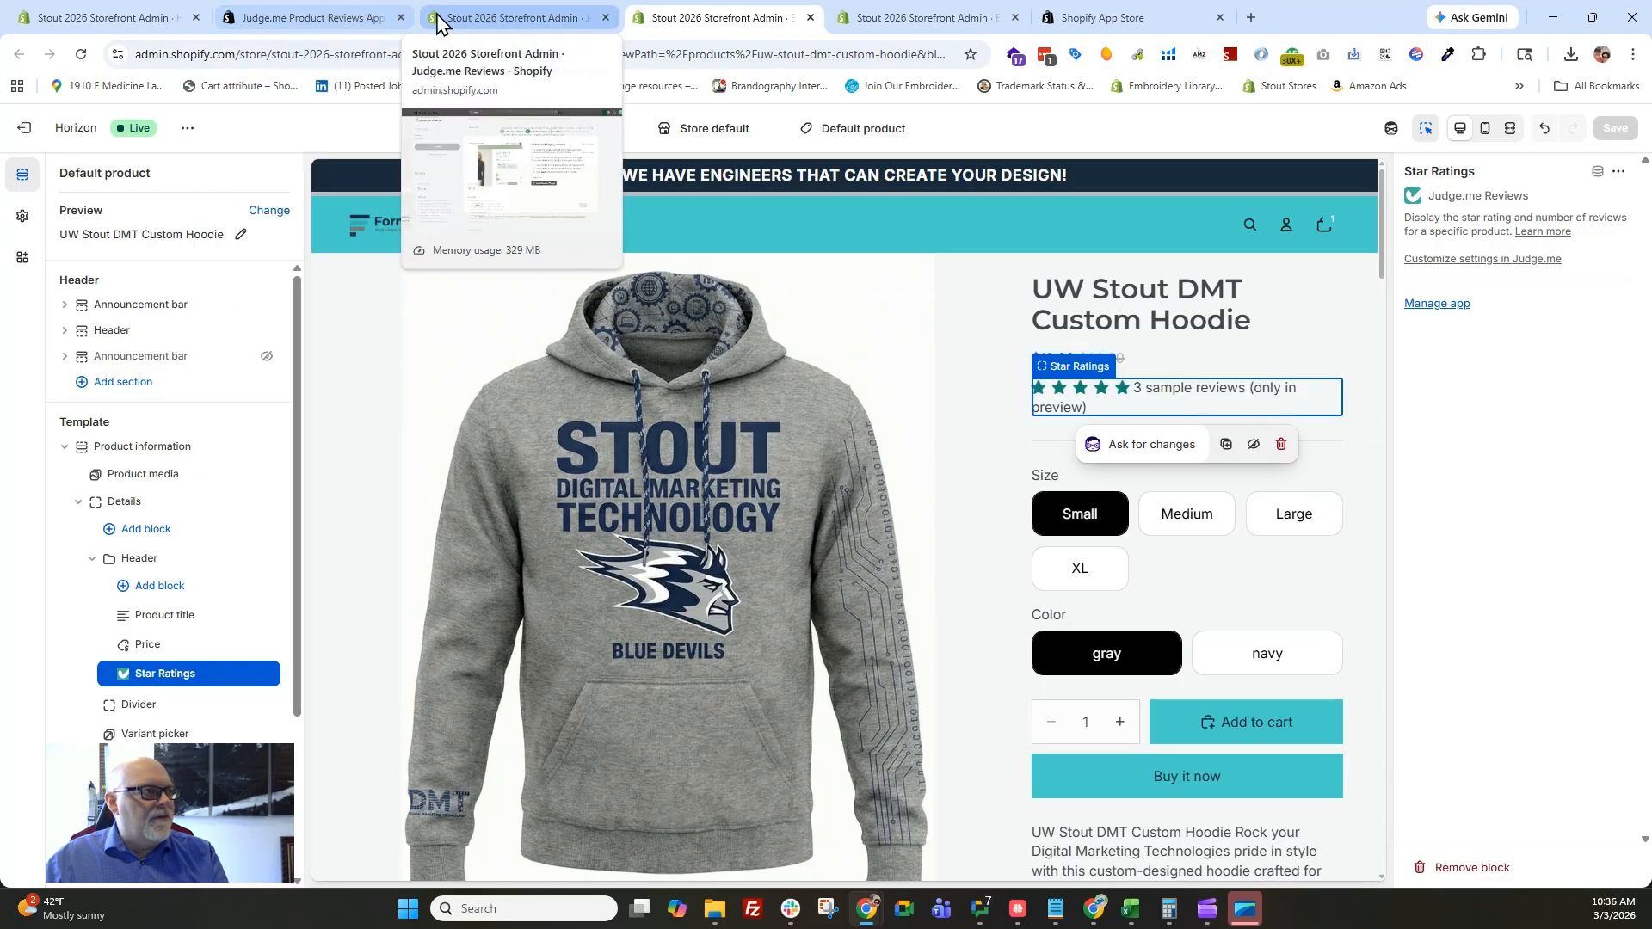
Return to the Judge.me onboarding and advance past the review widget and star ratings pages to the branding setup.
click(540, 26)
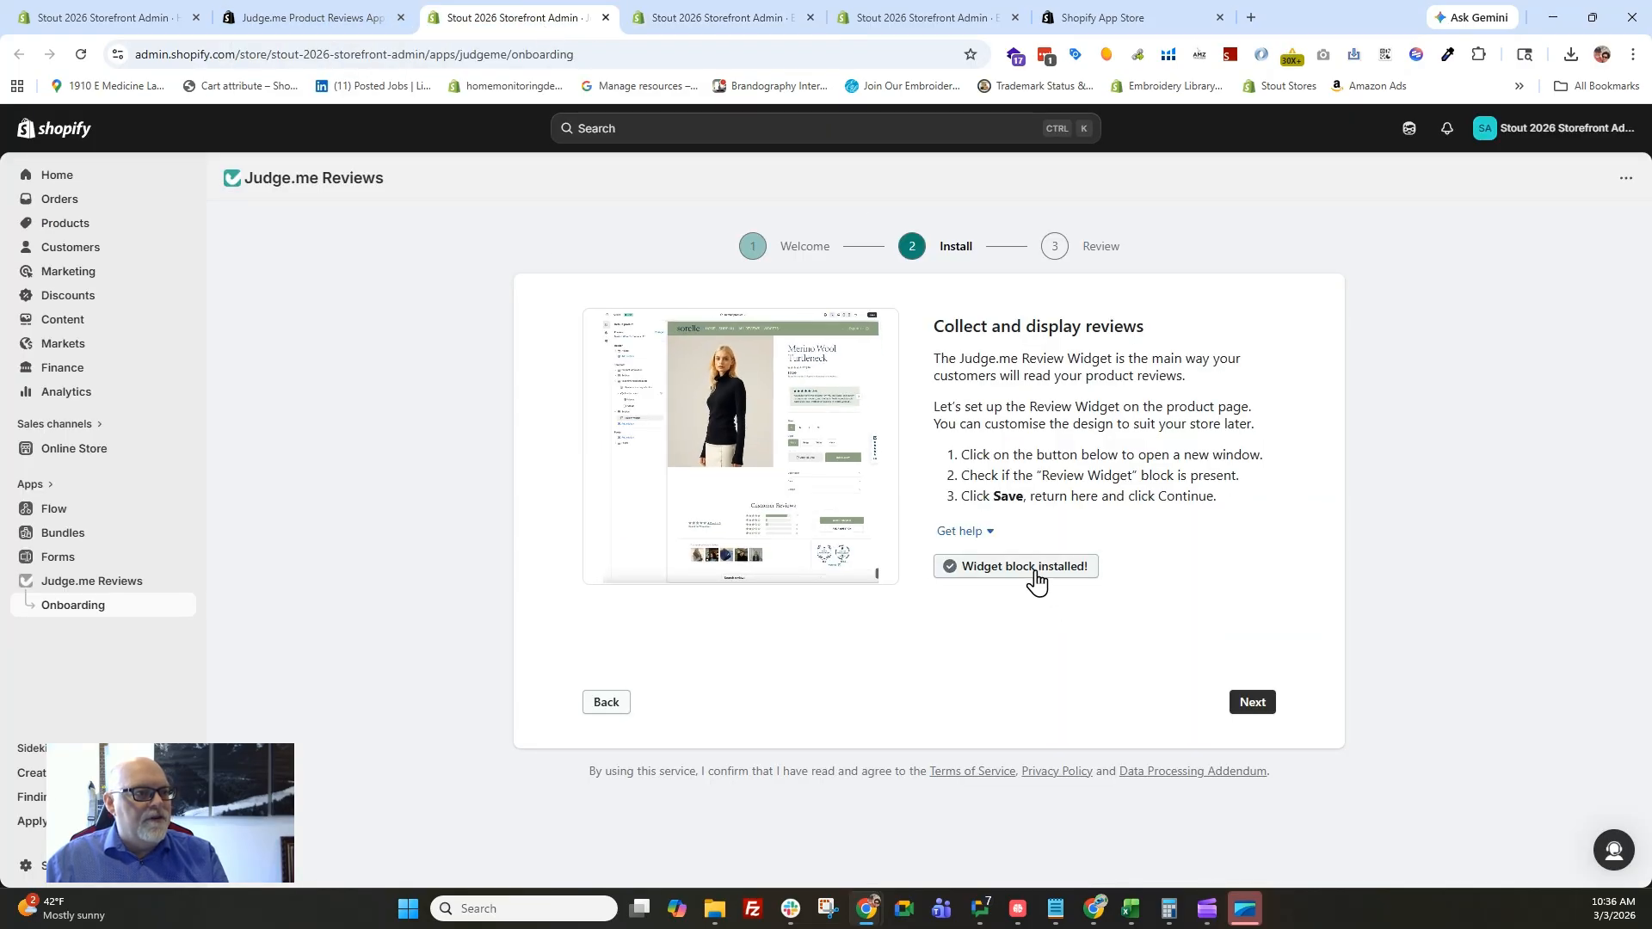
click(1252, 702)
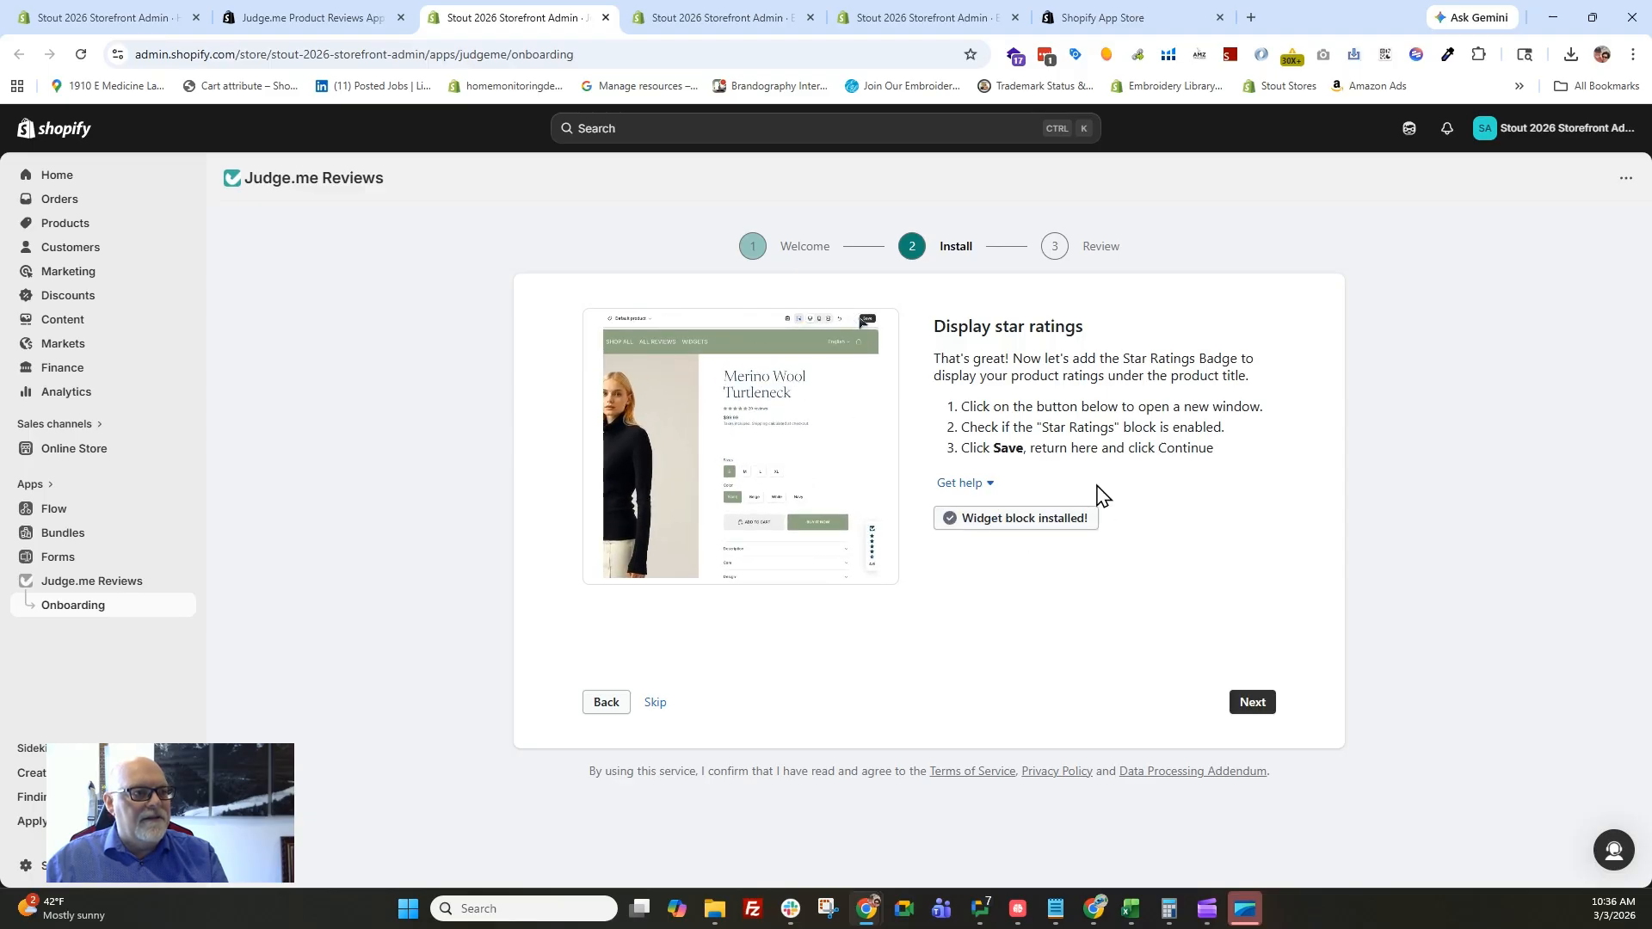
click(1257, 709)
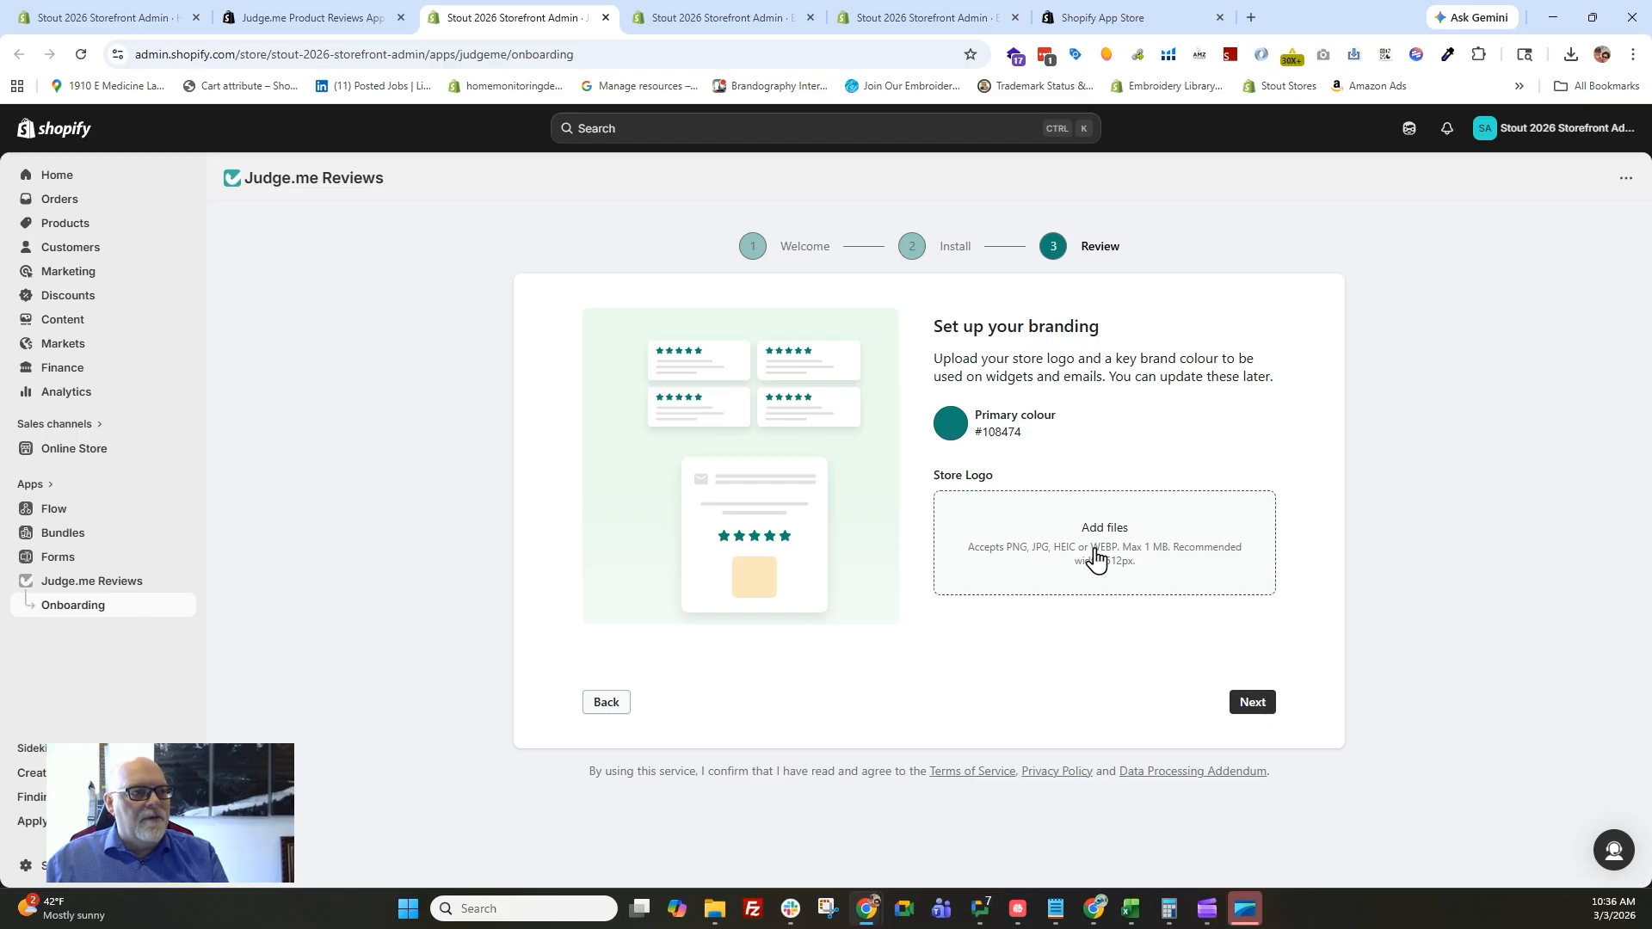
Finish the onboarding without uploading a store logo, keeping the default primary colour and continuing with the Free plan.
click(1140, 527)
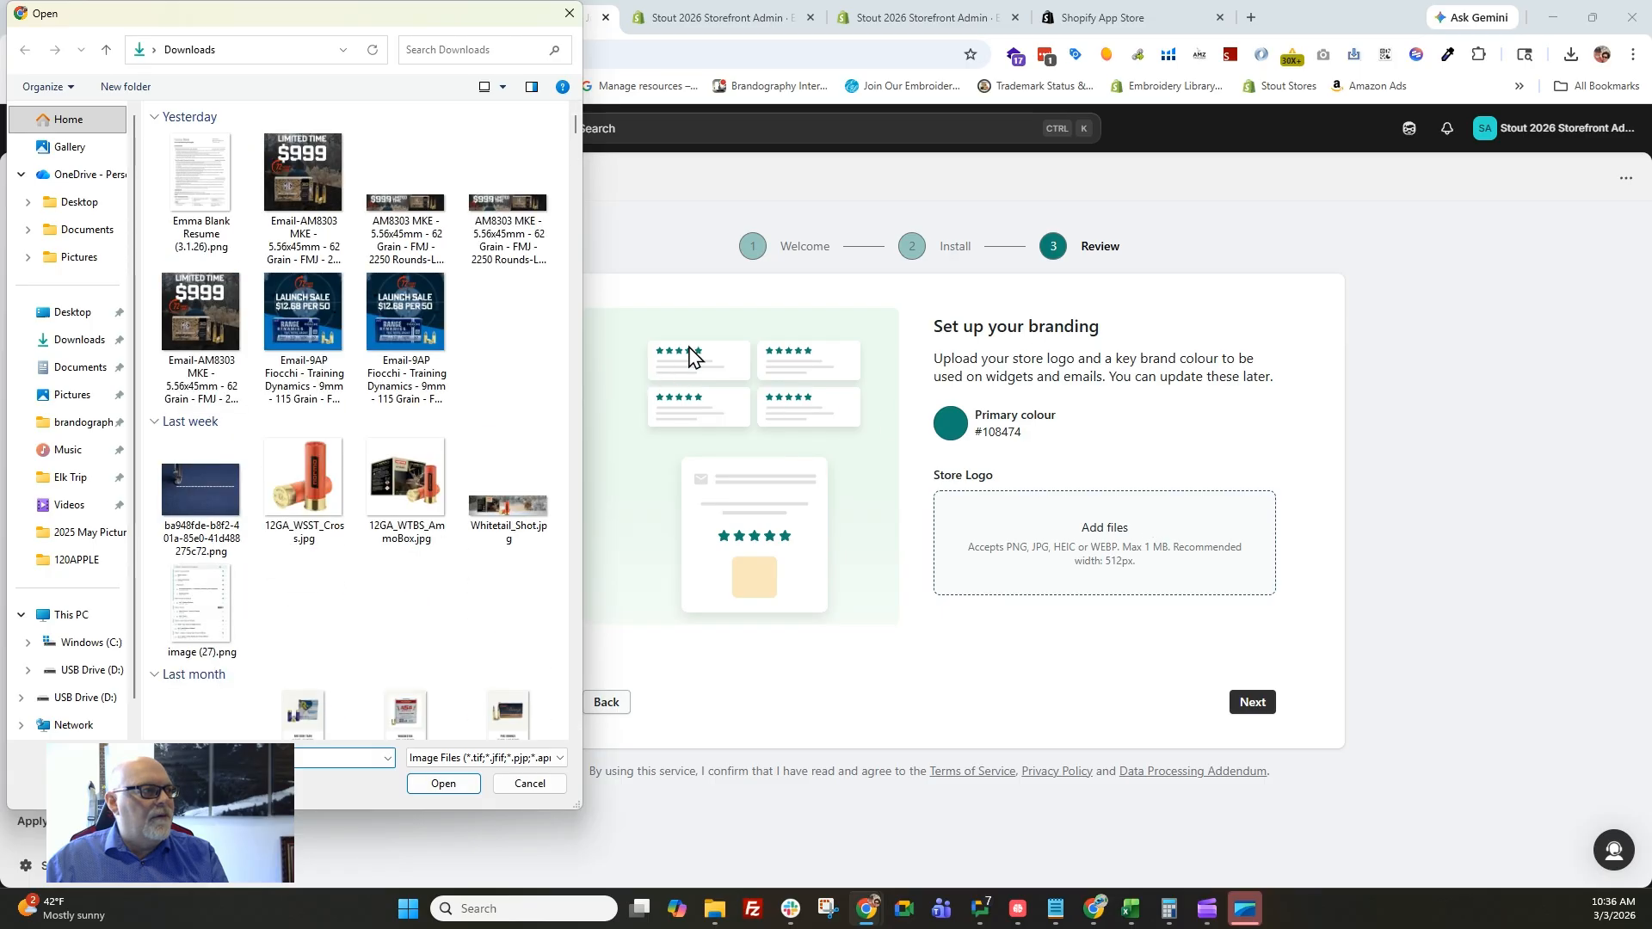
click(568, 13)
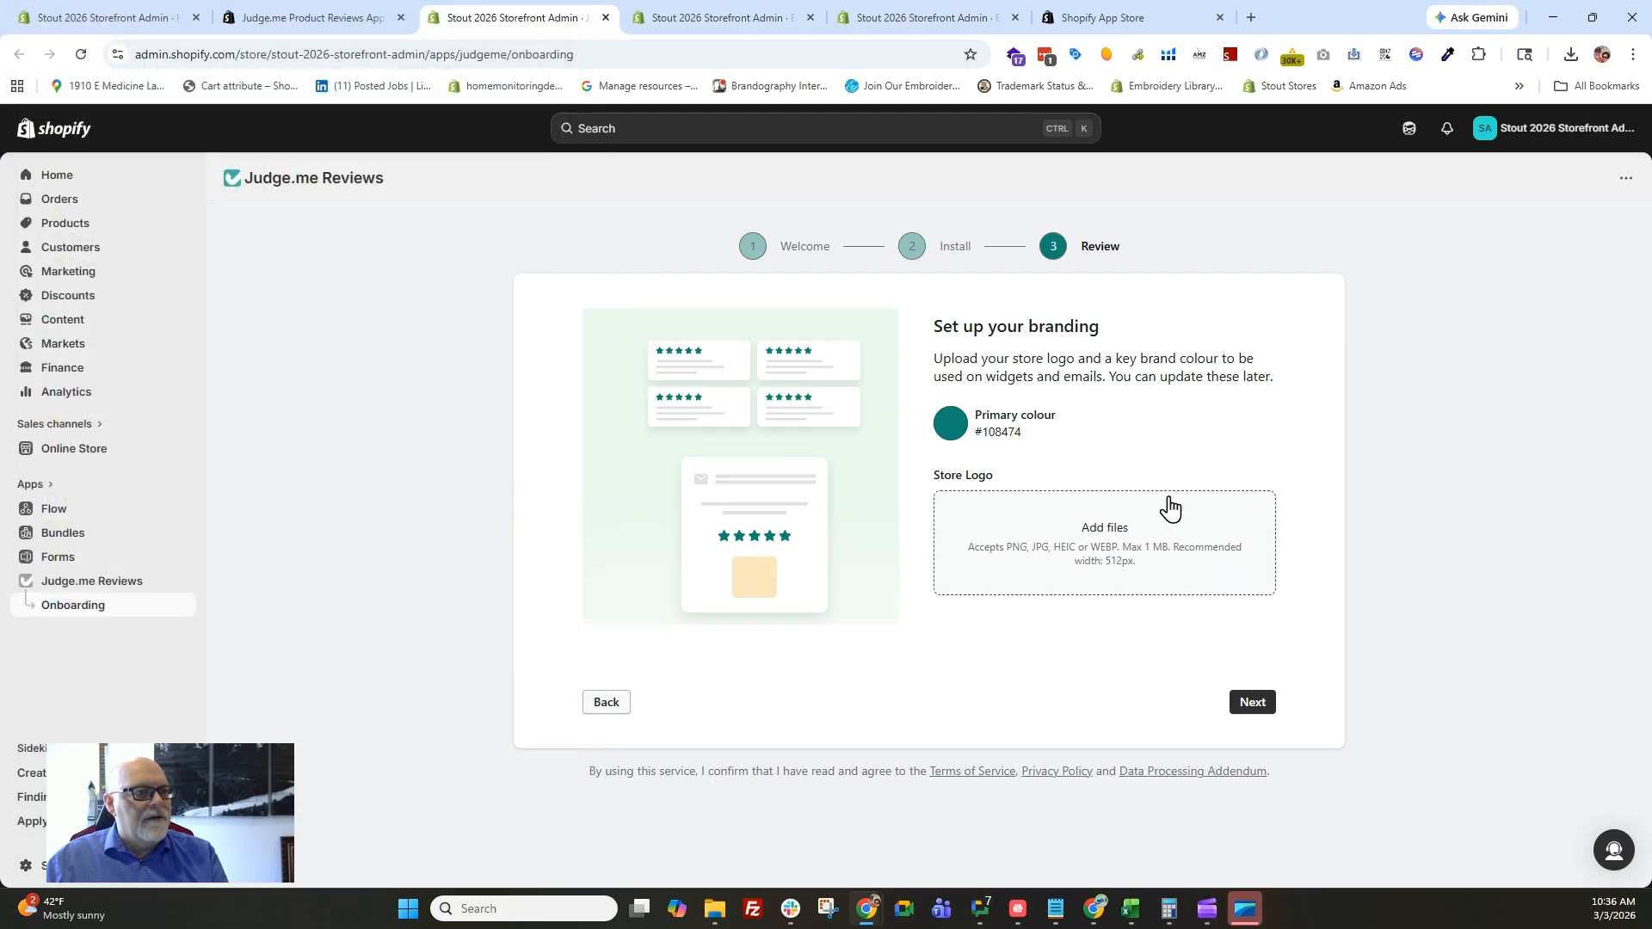
click(1252, 704)
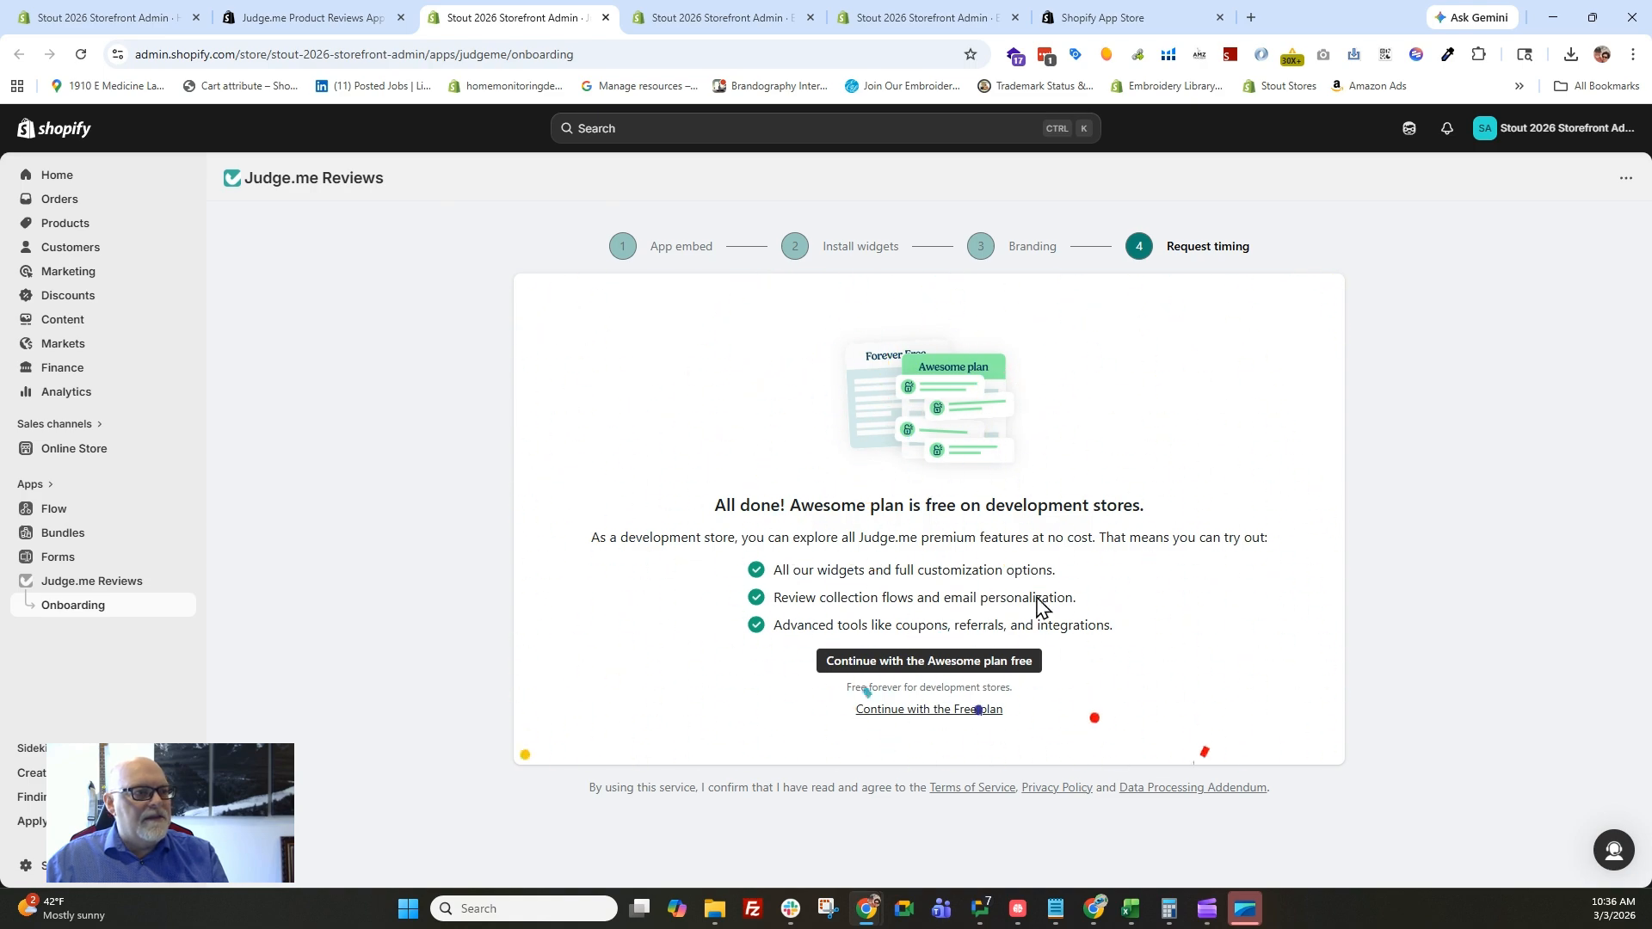
click(955, 711)
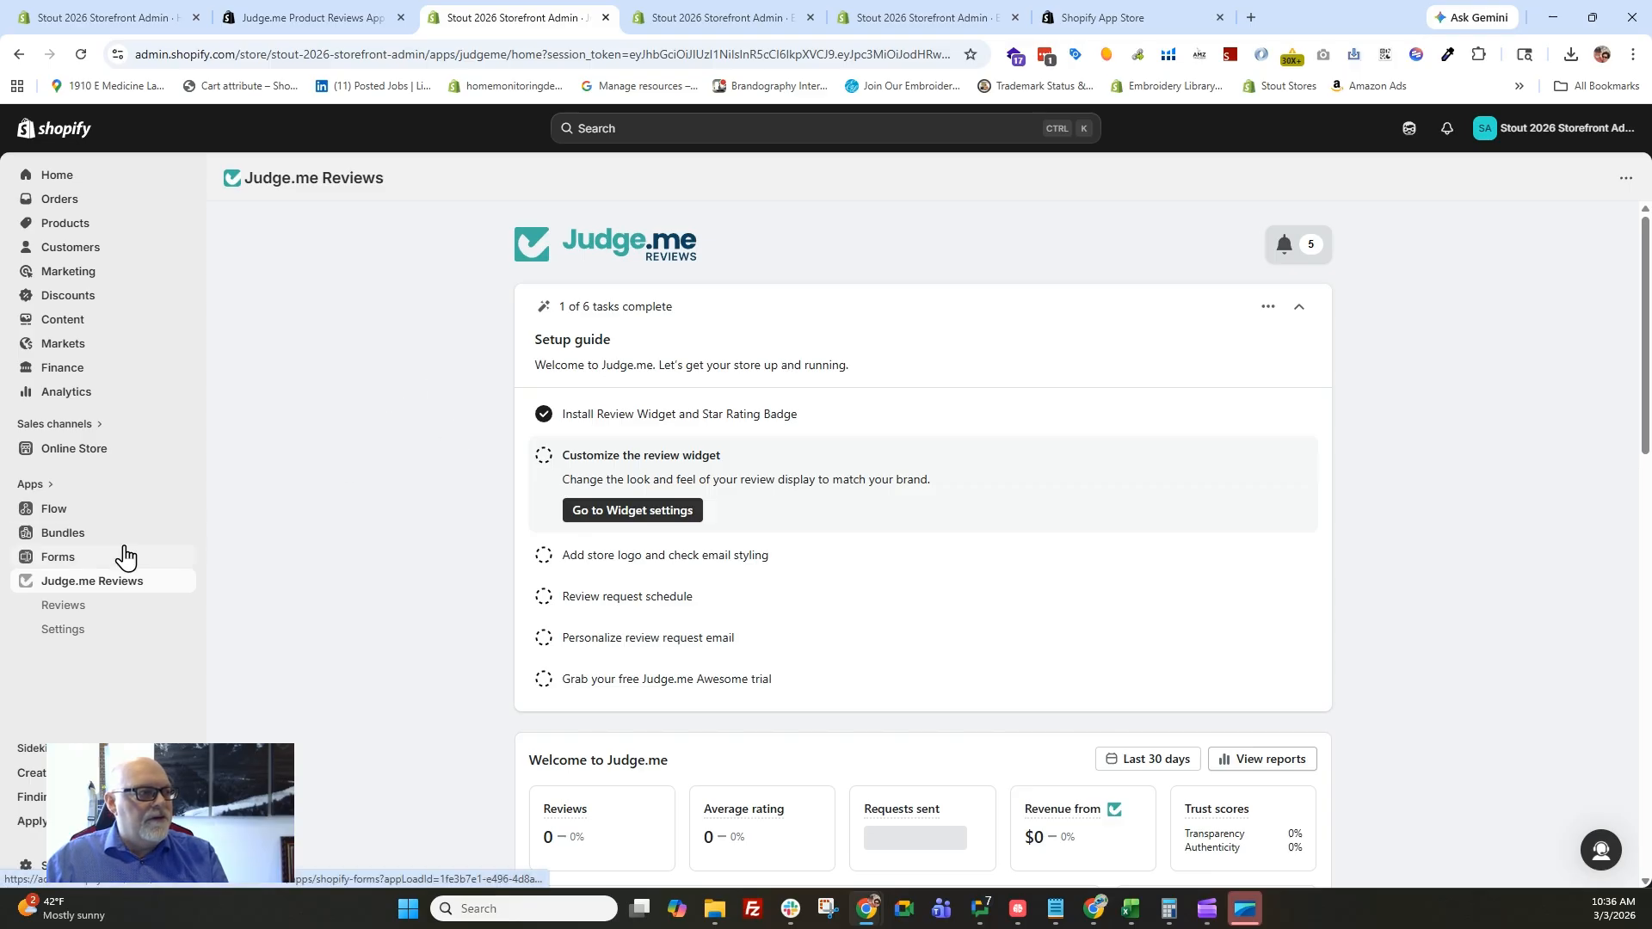
Open the email review request management in the Judge.me settings and accept the required data access update for editing the theme.
click(56, 637)
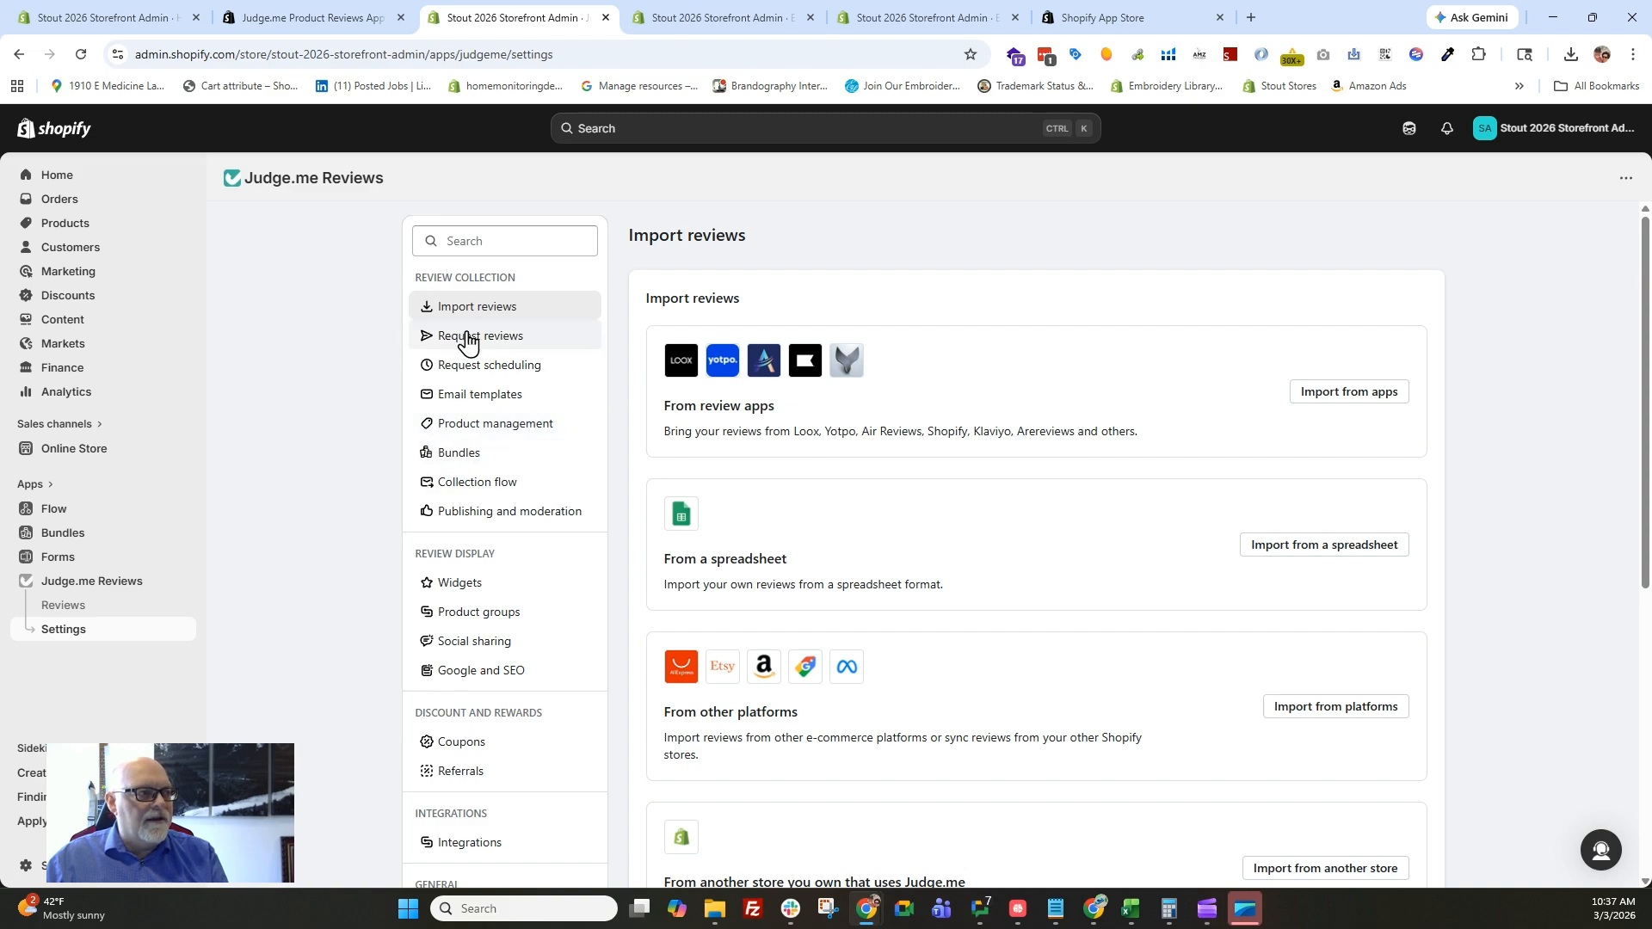
click(430, 342)
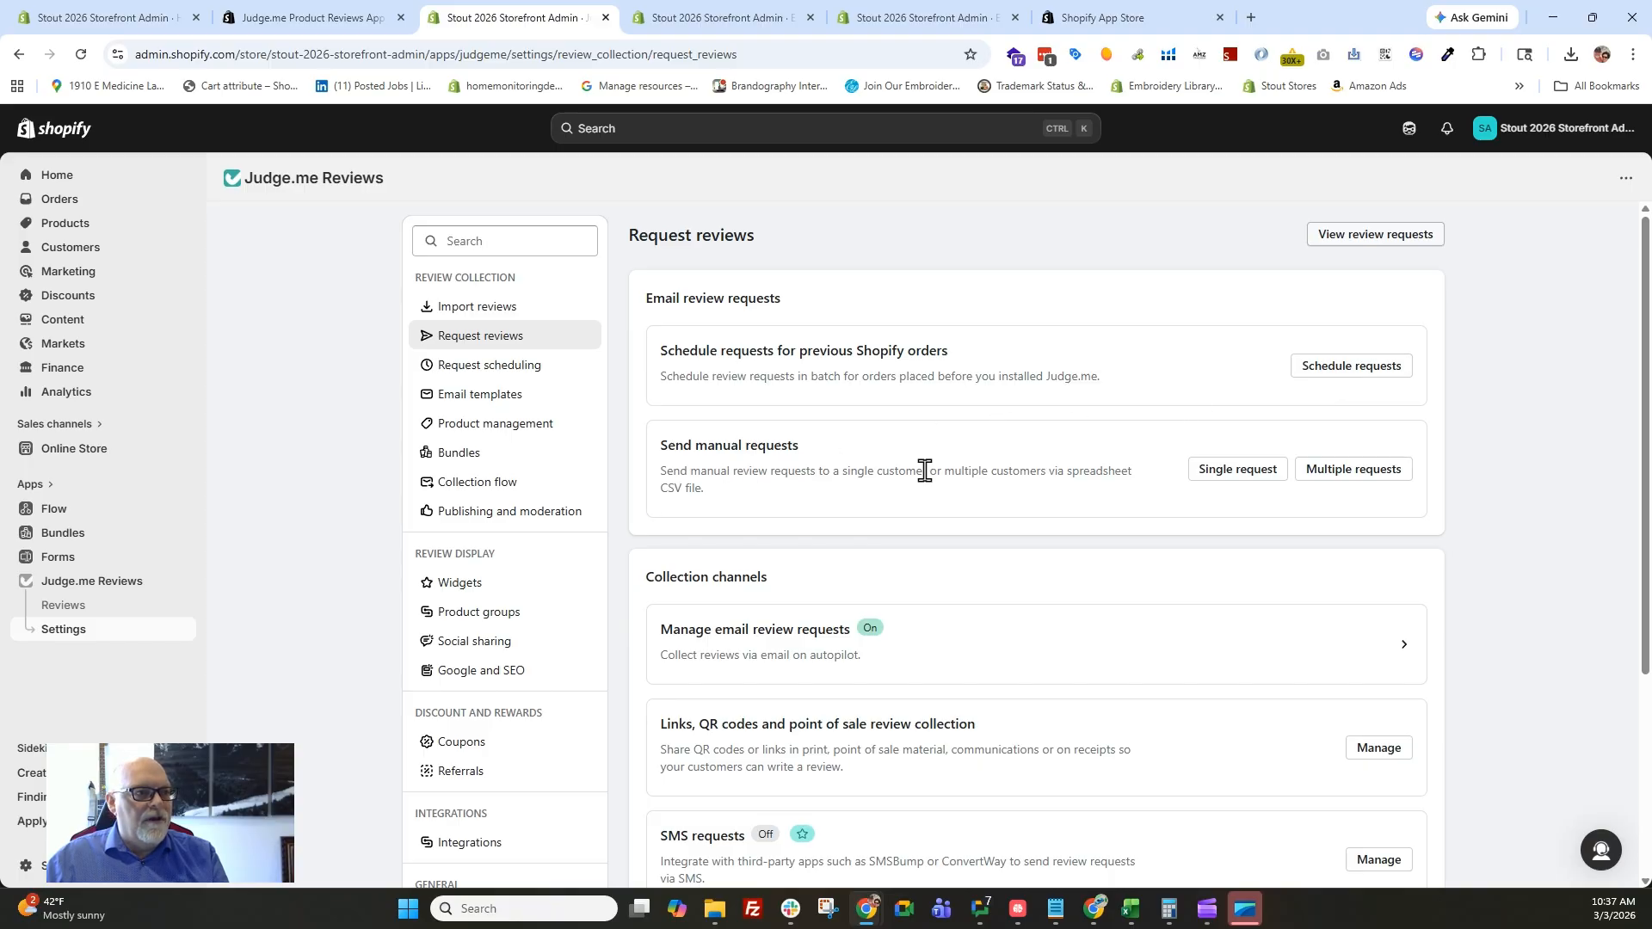
scroll(947, 495, down, 3)
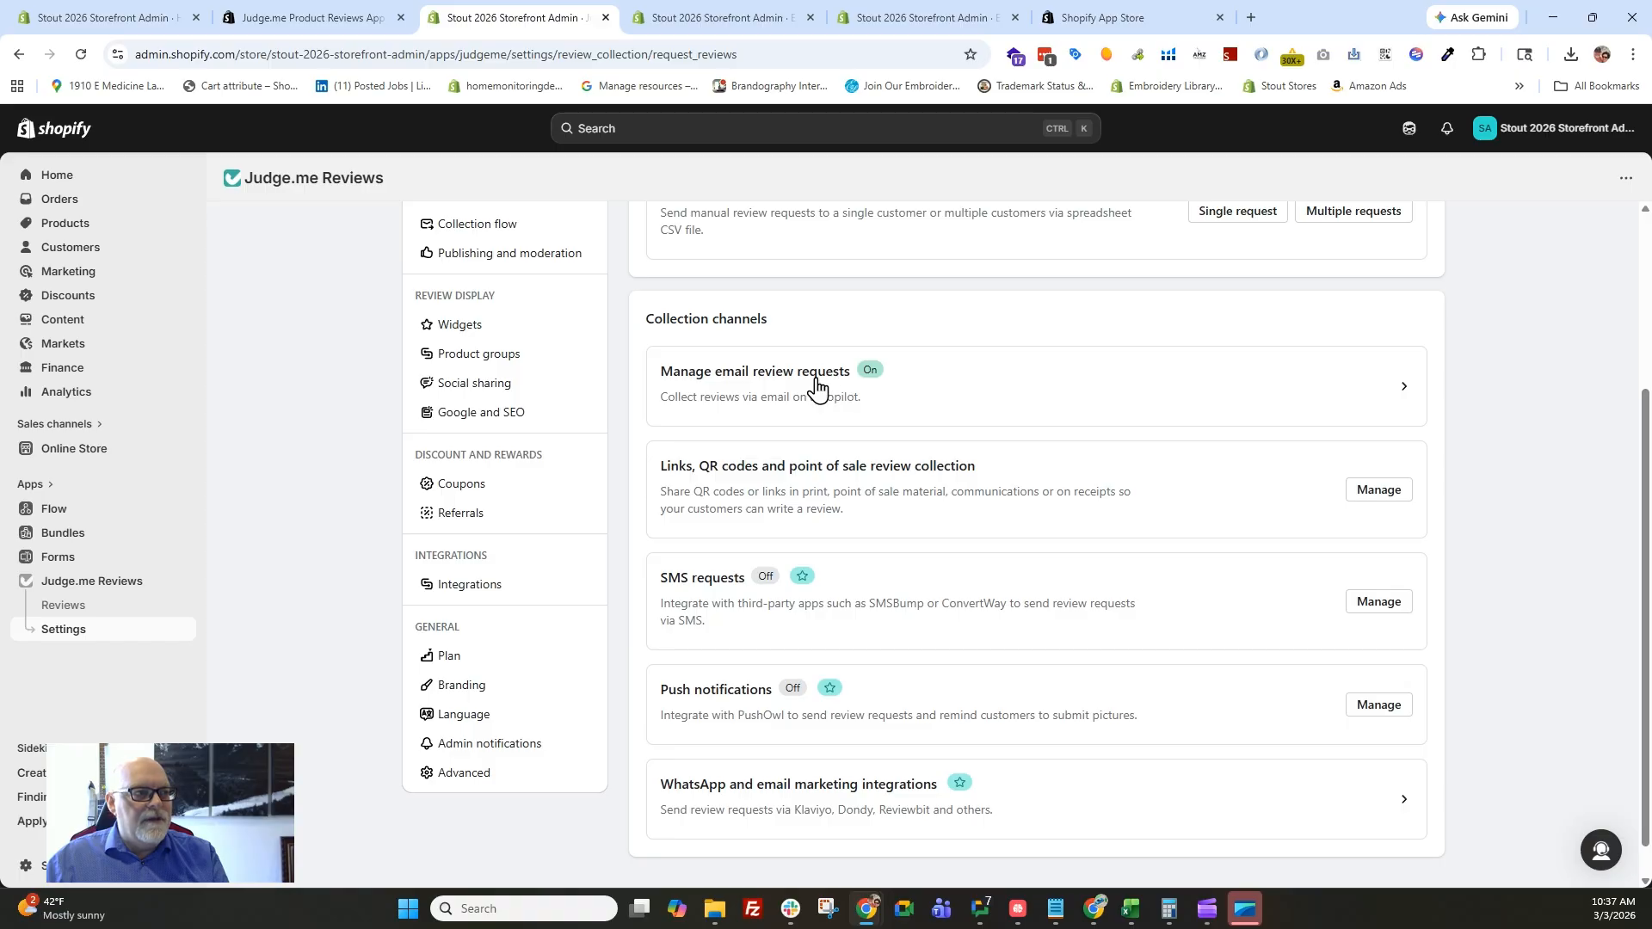
click(769, 382)
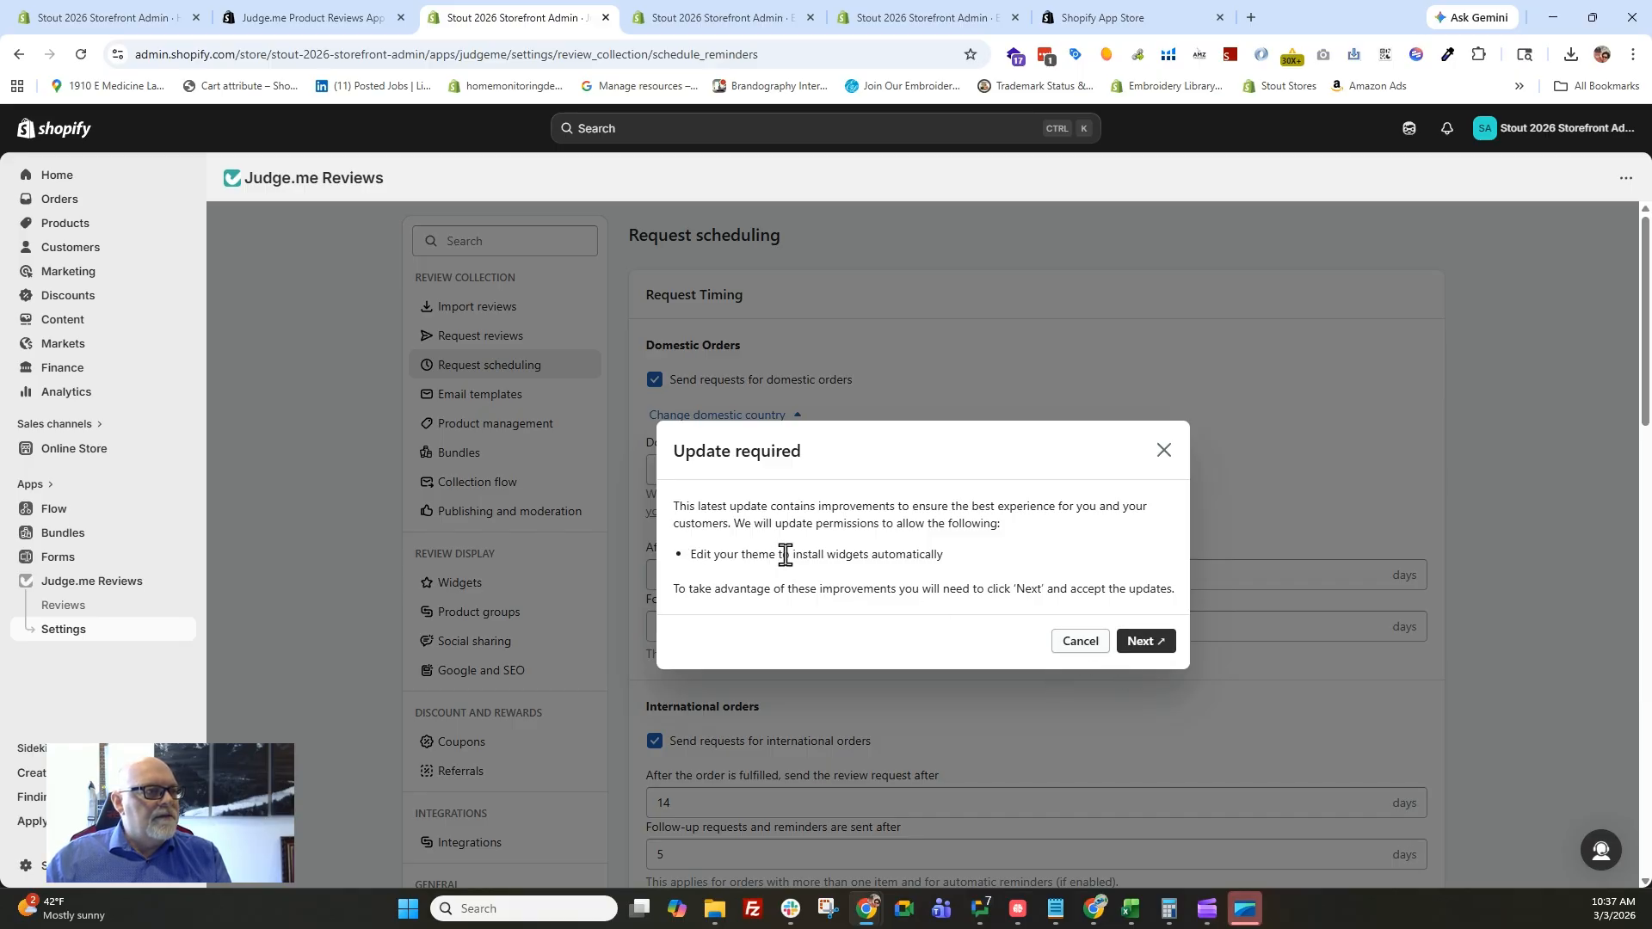
click(1155, 650)
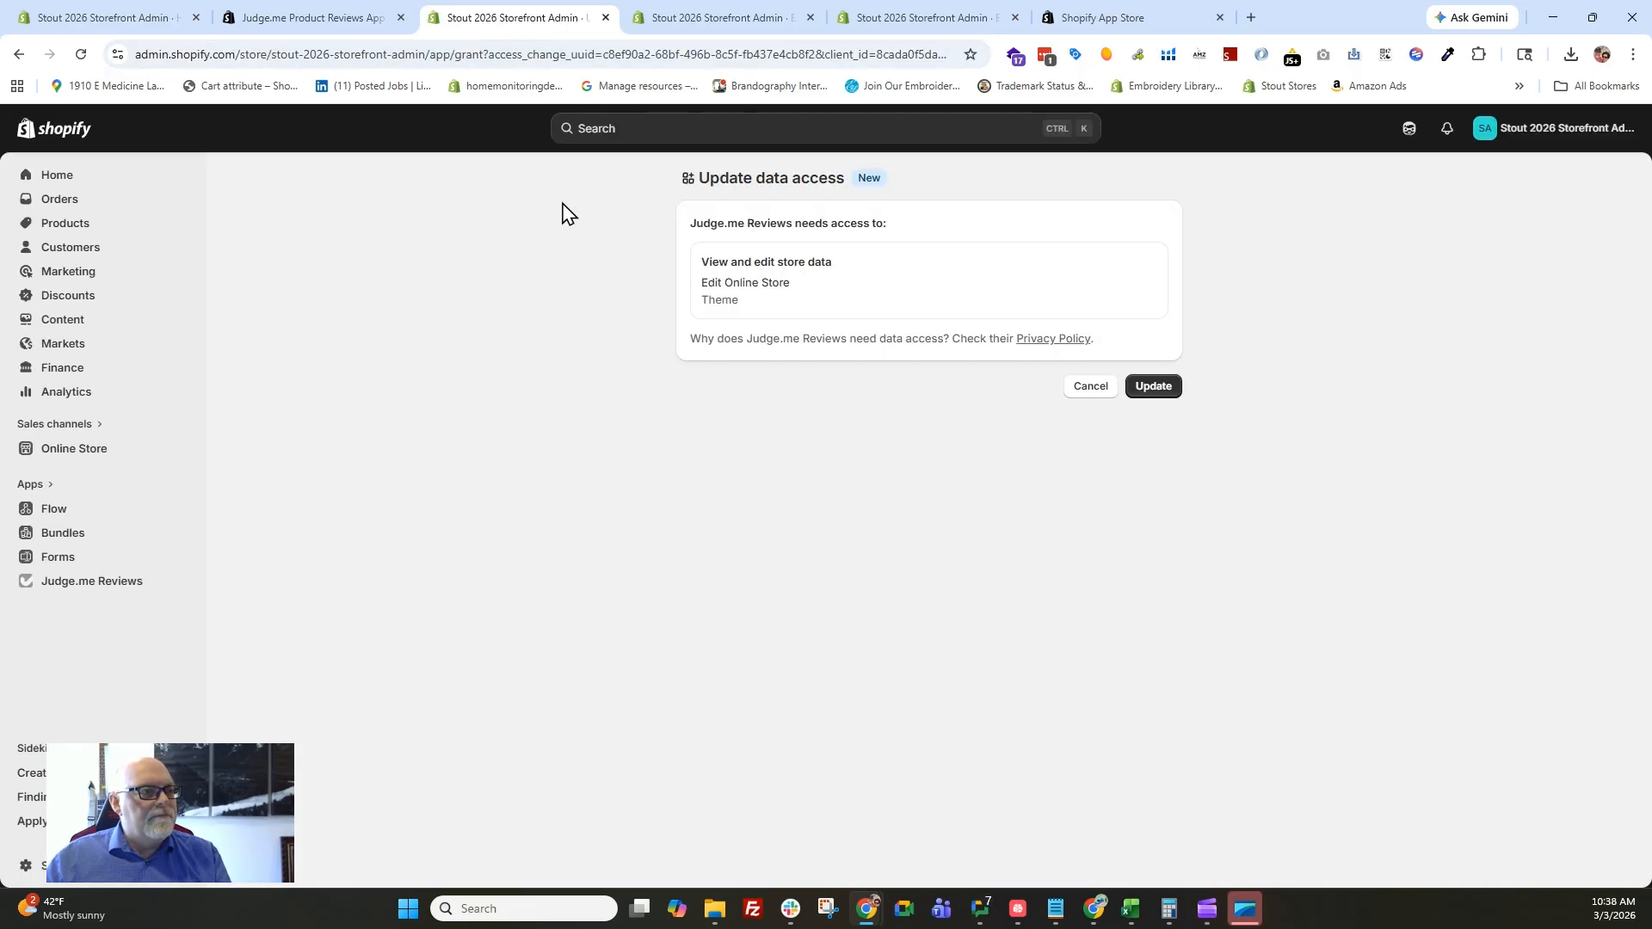
click(1165, 393)
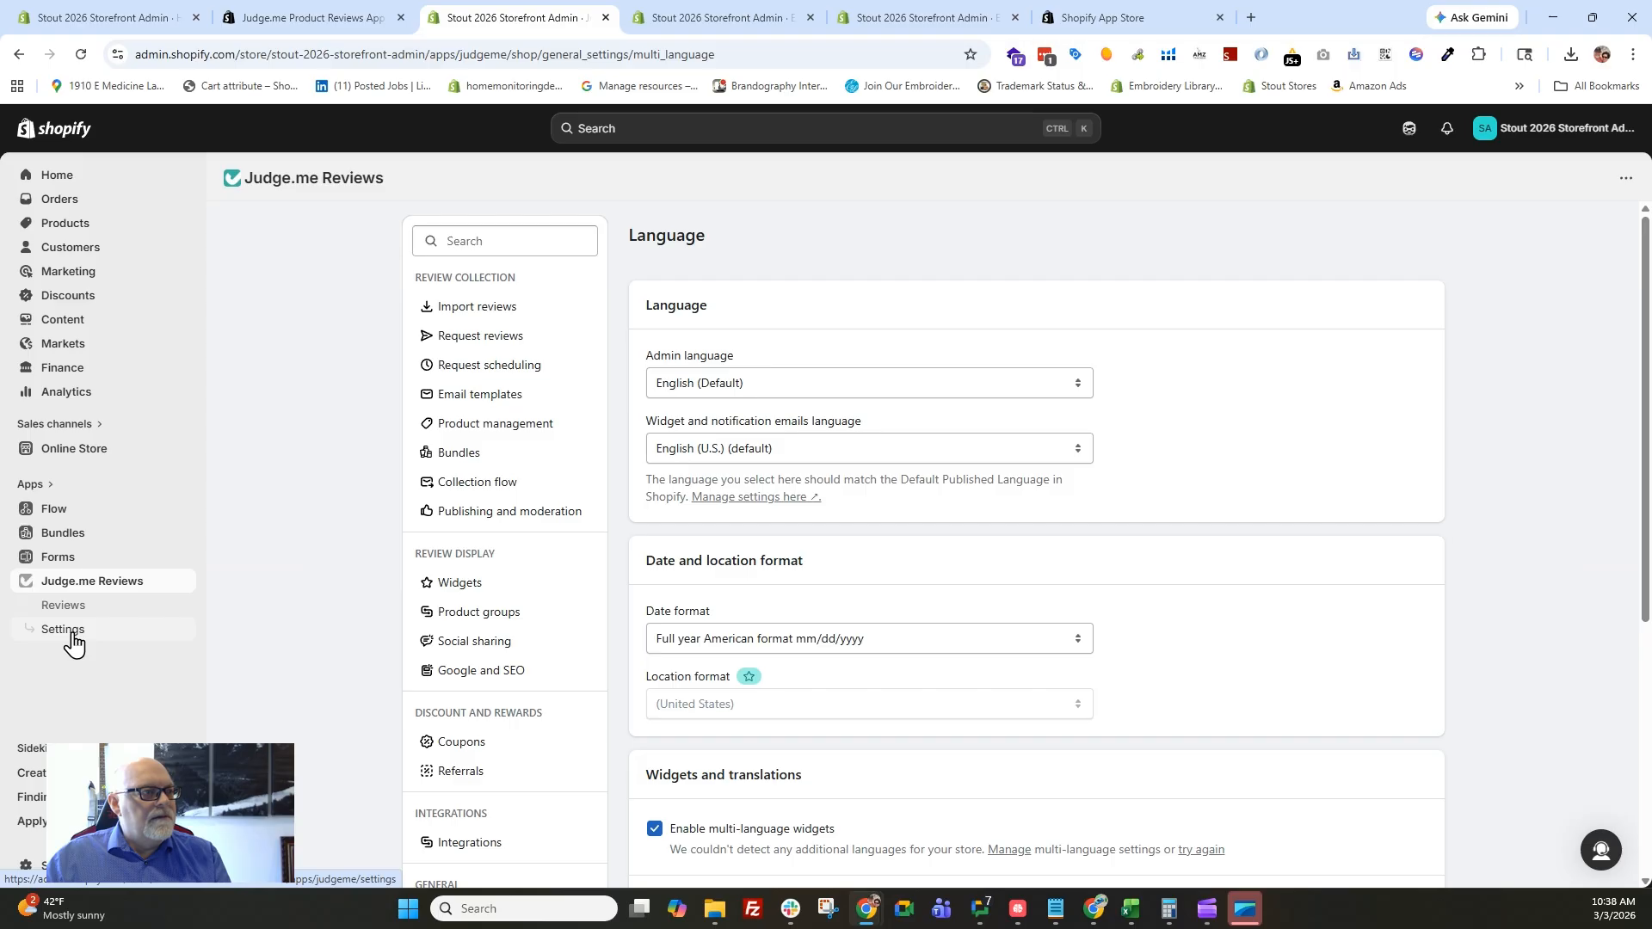
In the email review request scheduling, disable requests for international orders and point of sale orders, and save the settings.
click(69, 632)
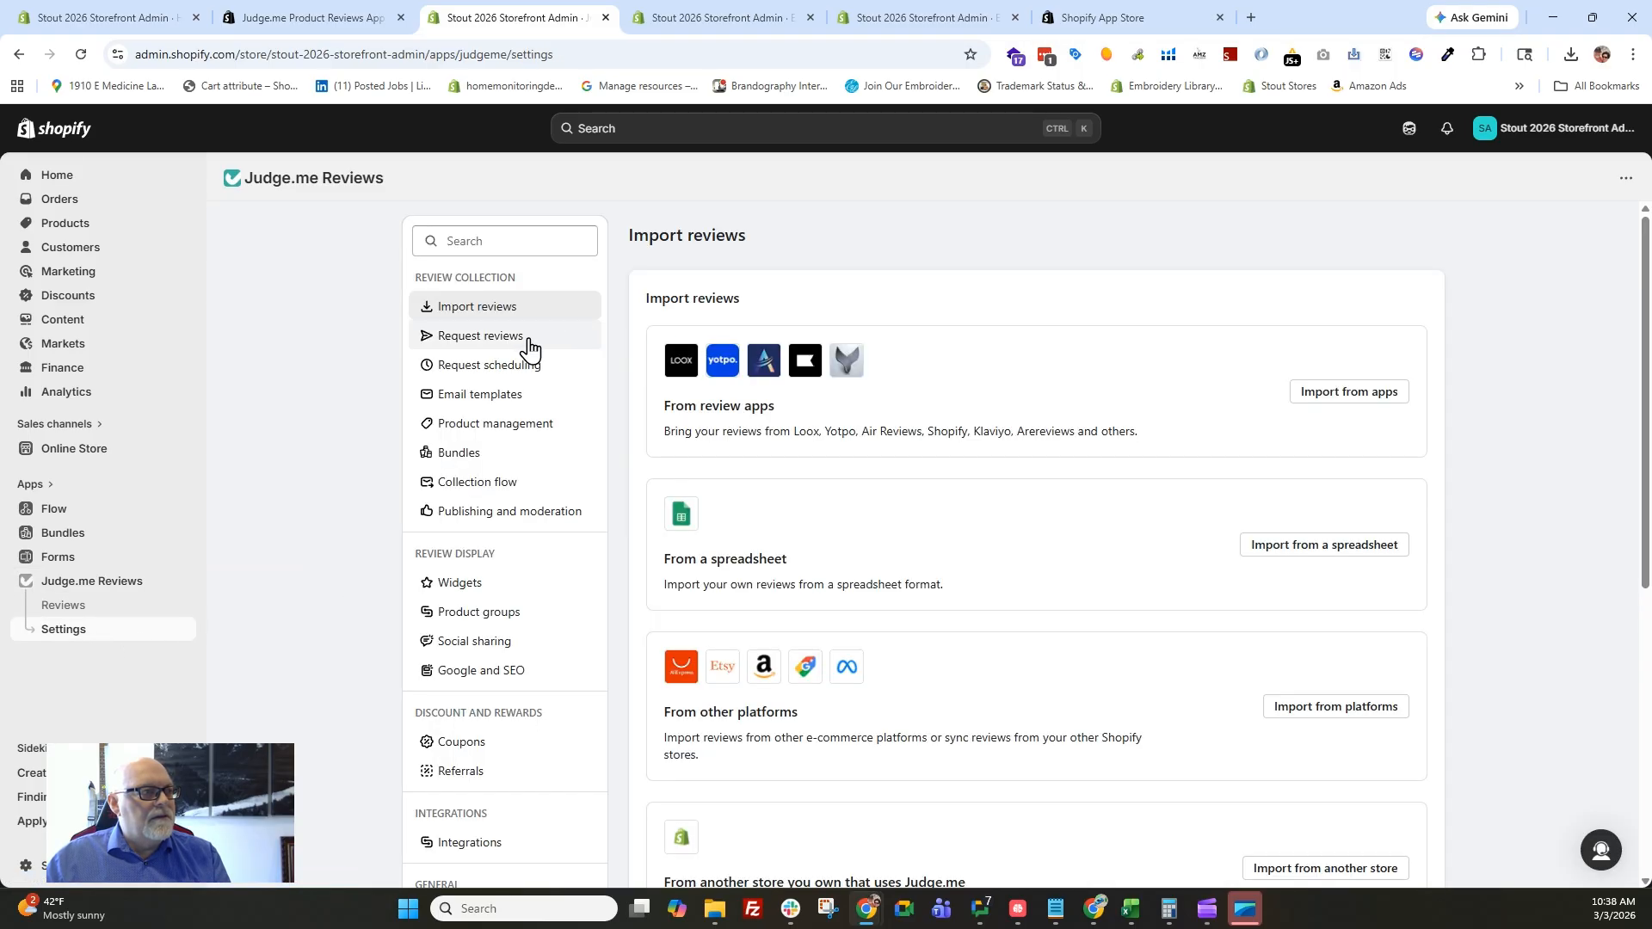
click(523, 340)
scroll(886, 503, down, 1)
scroll(727, 480, down, 2)
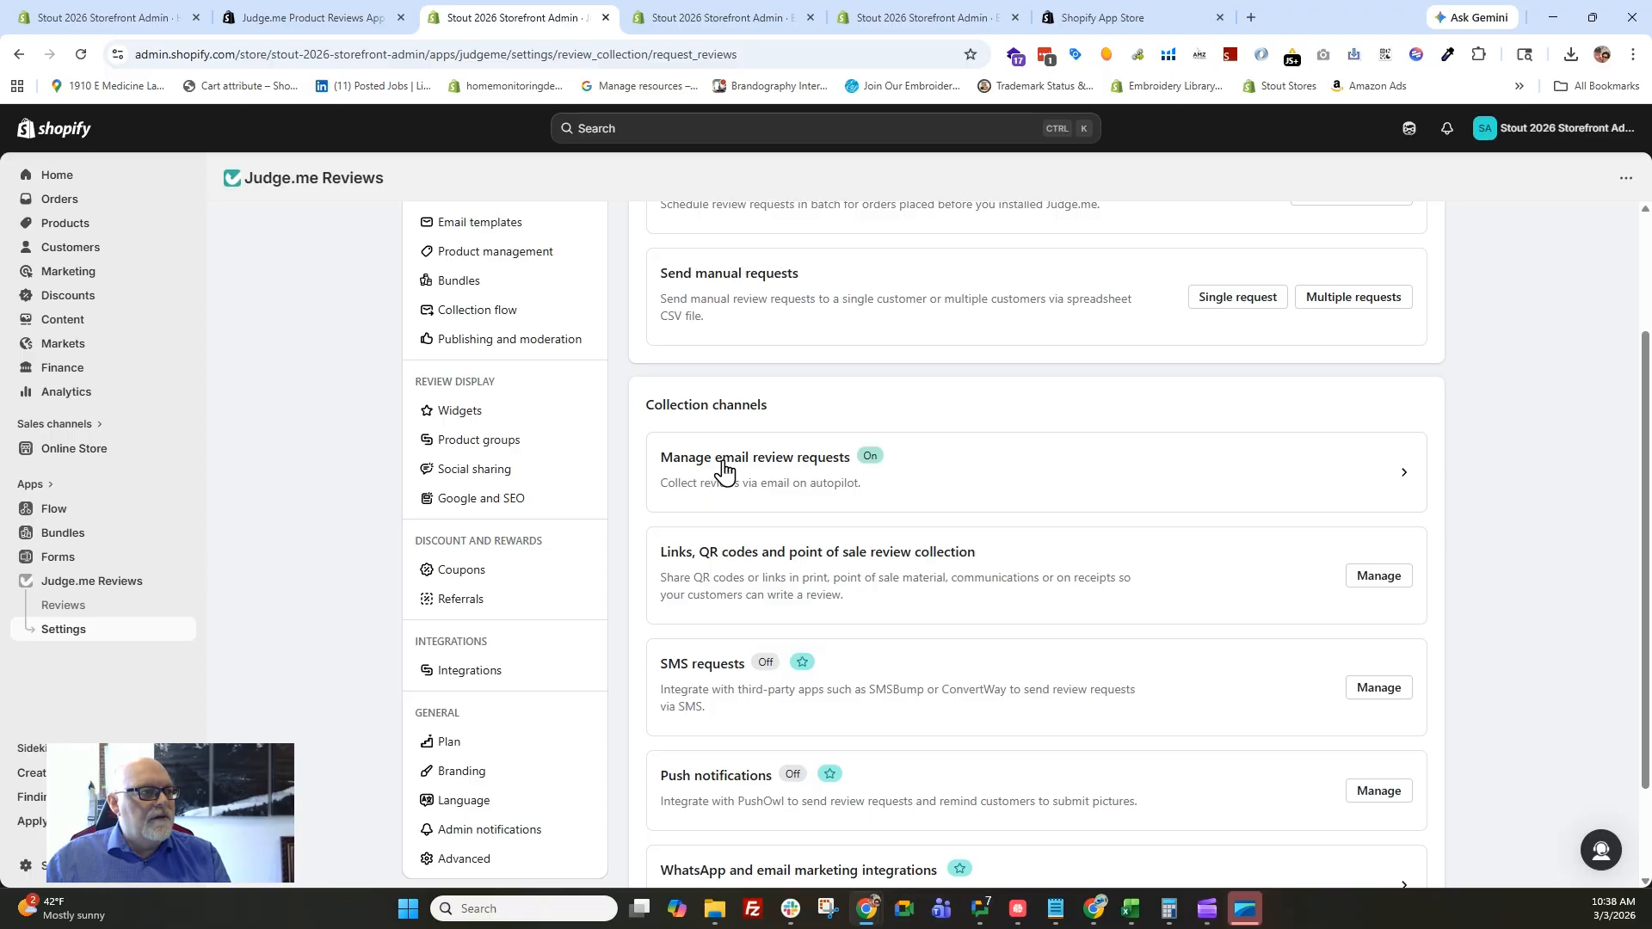
click(724, 472)
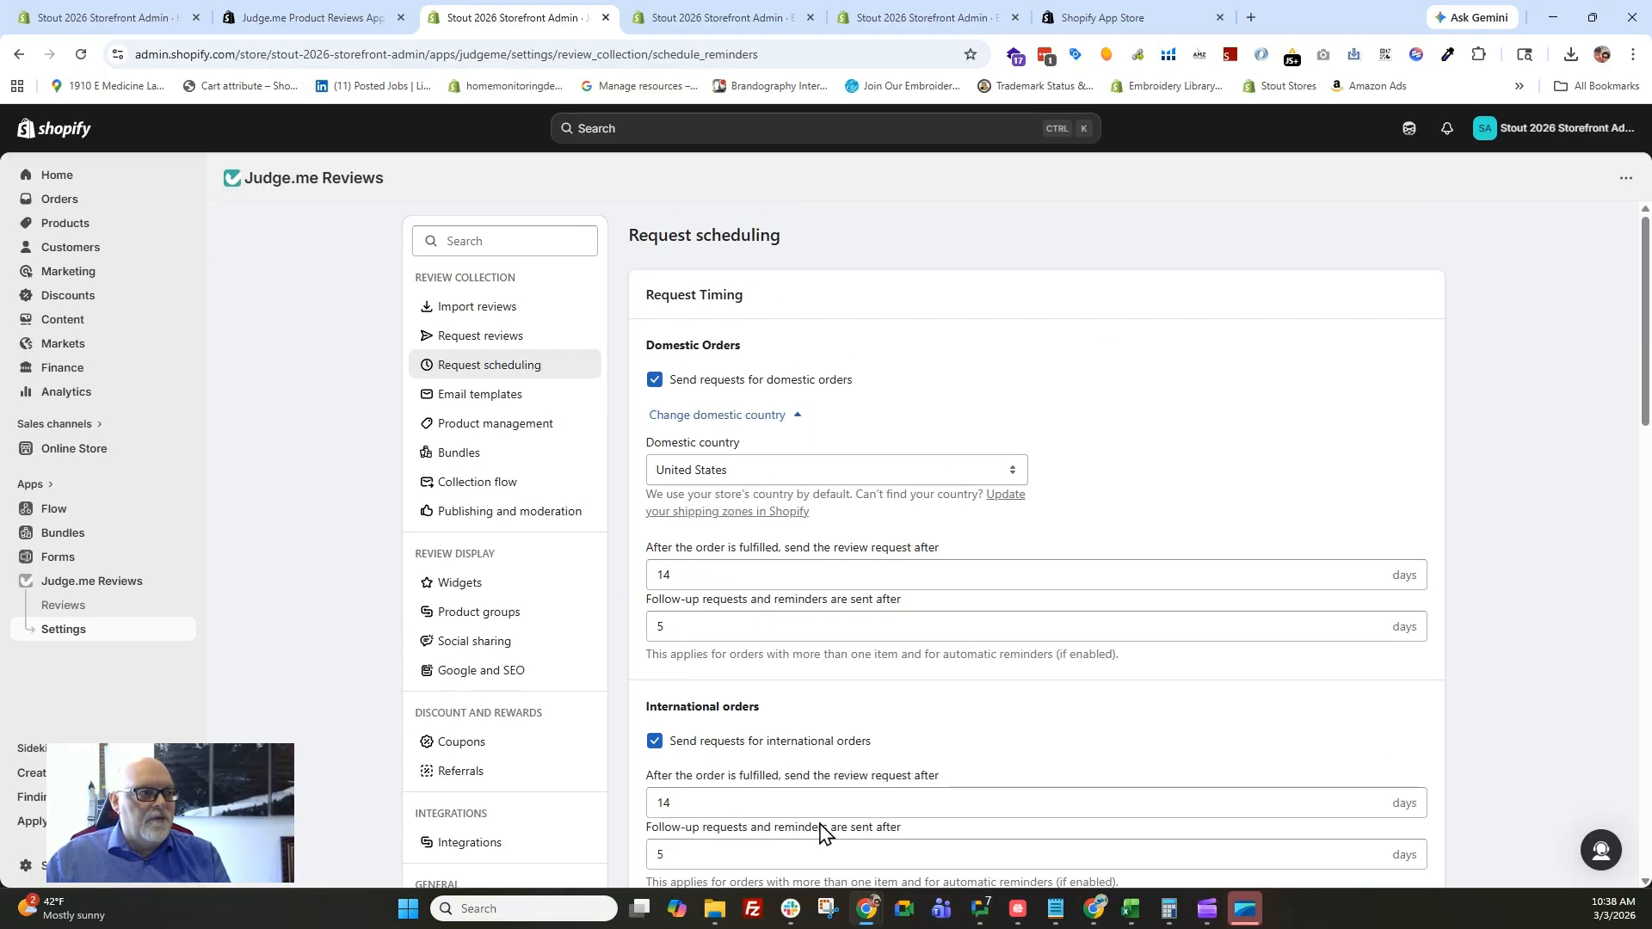
scroll(1007, 525, down, 3)
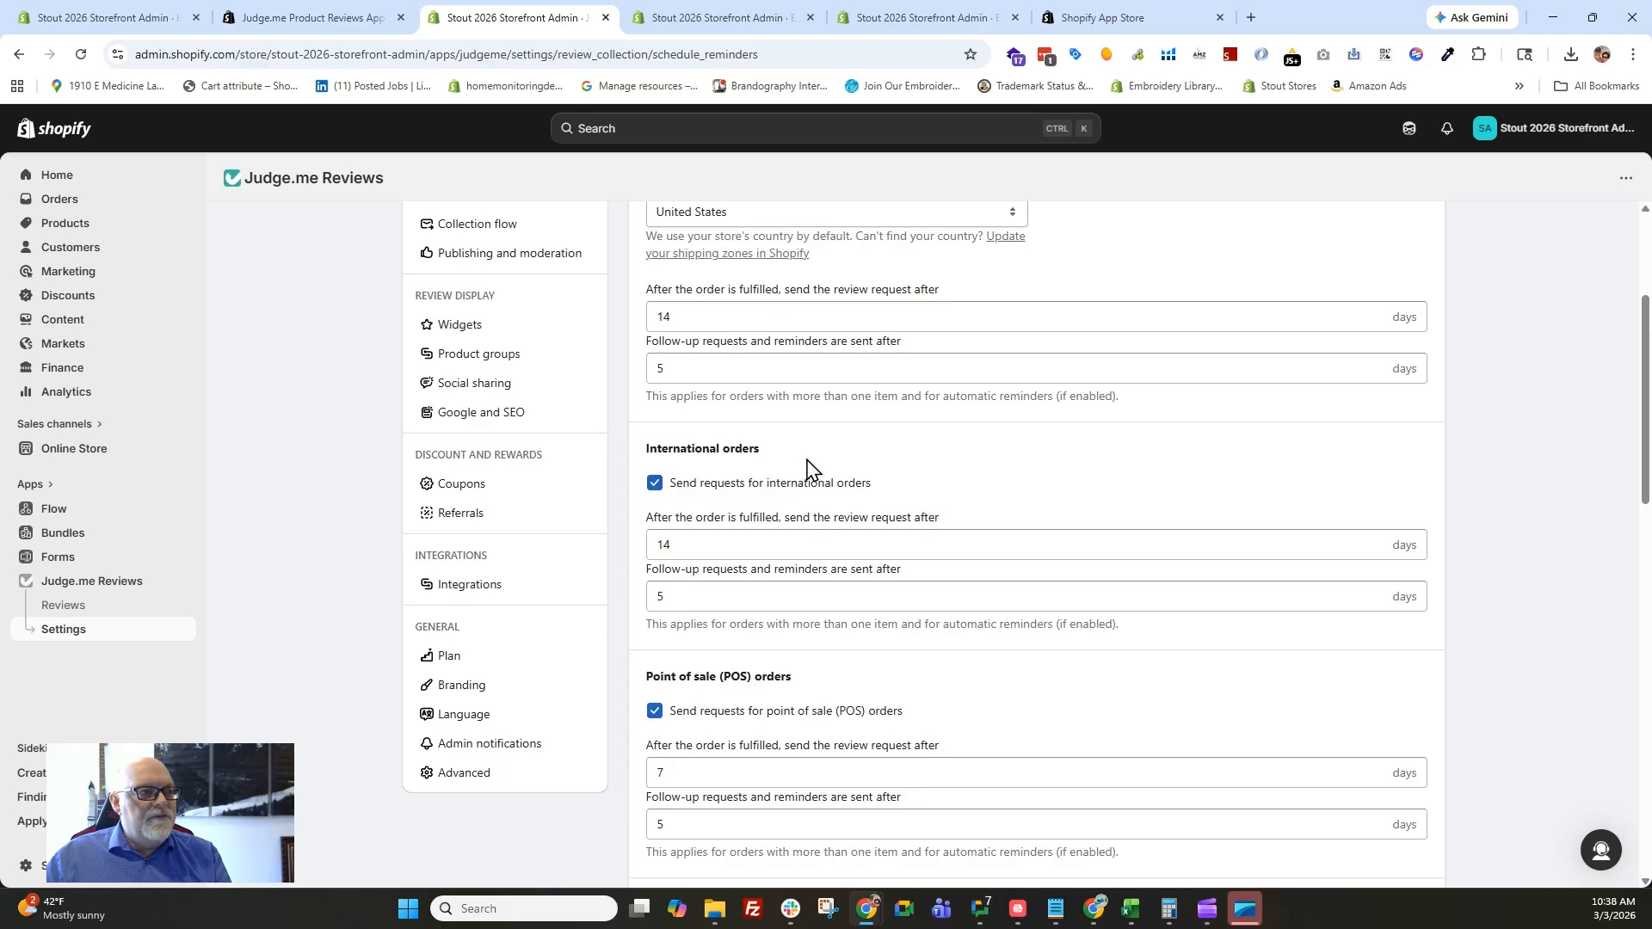
click(656, 485)
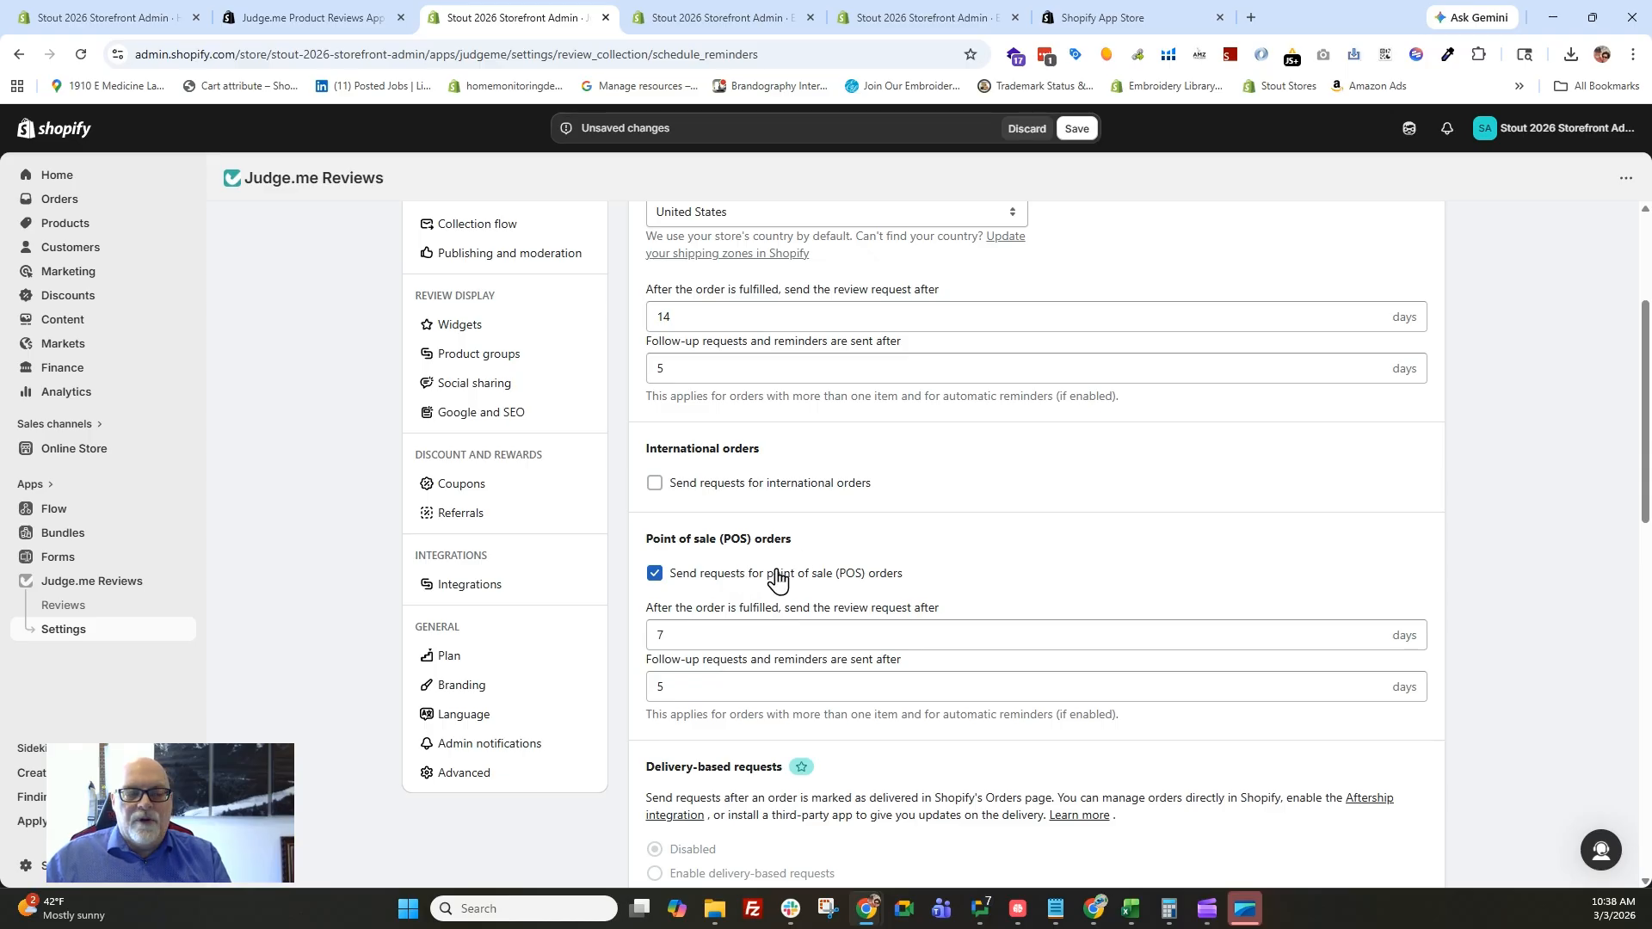
click(659, 583)
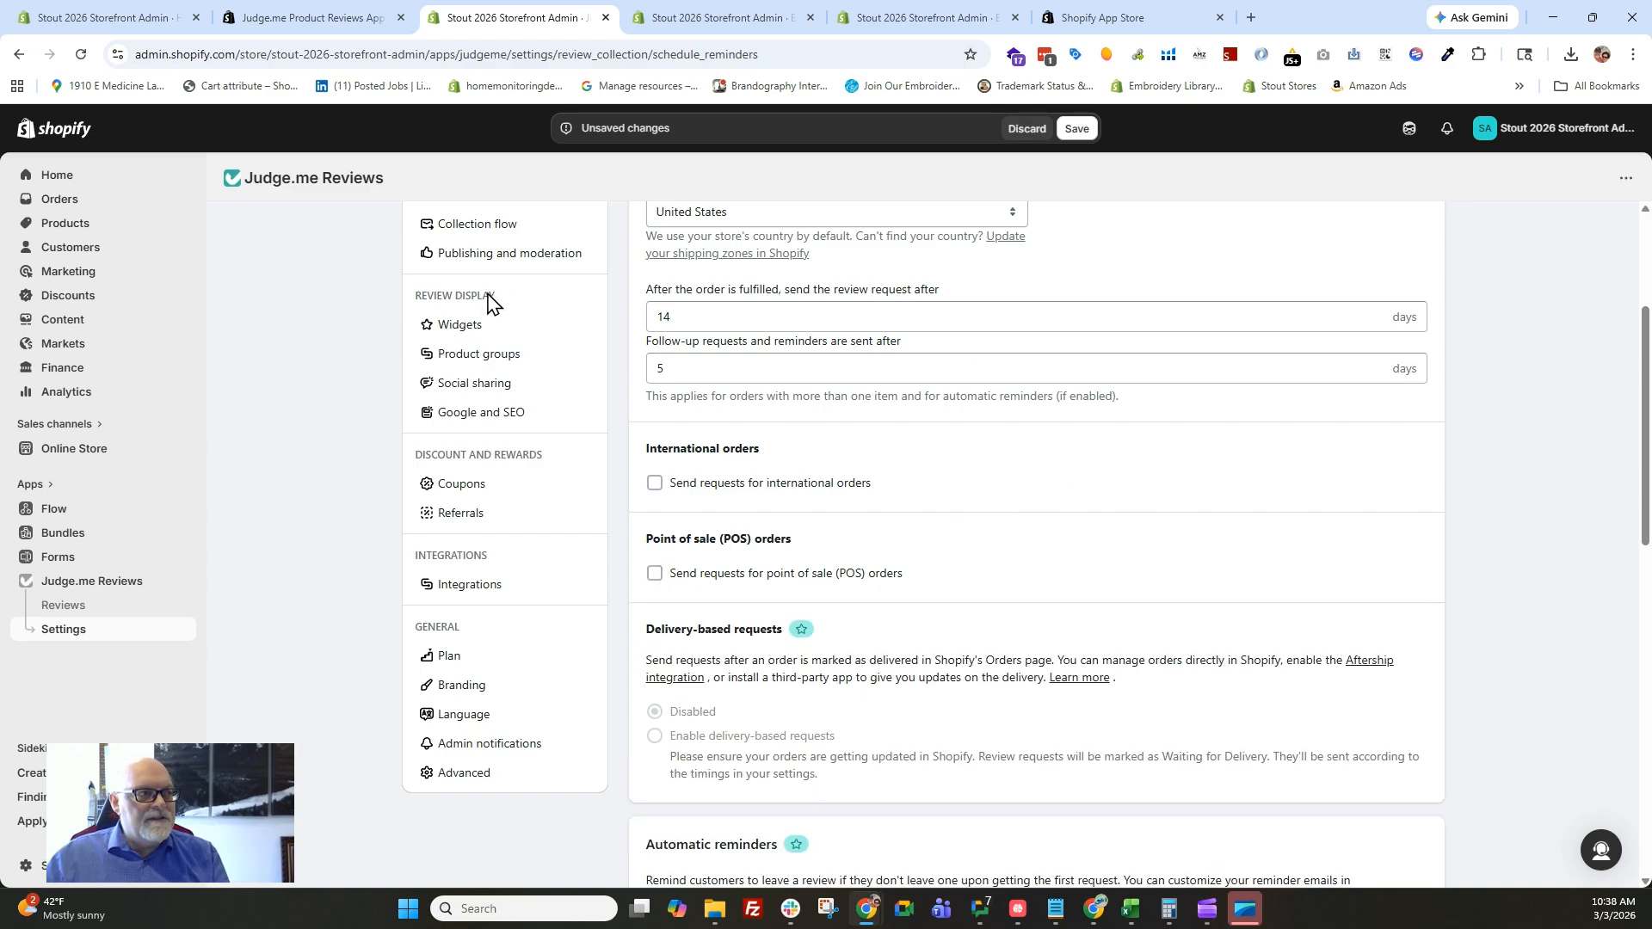
click(1076, 128)
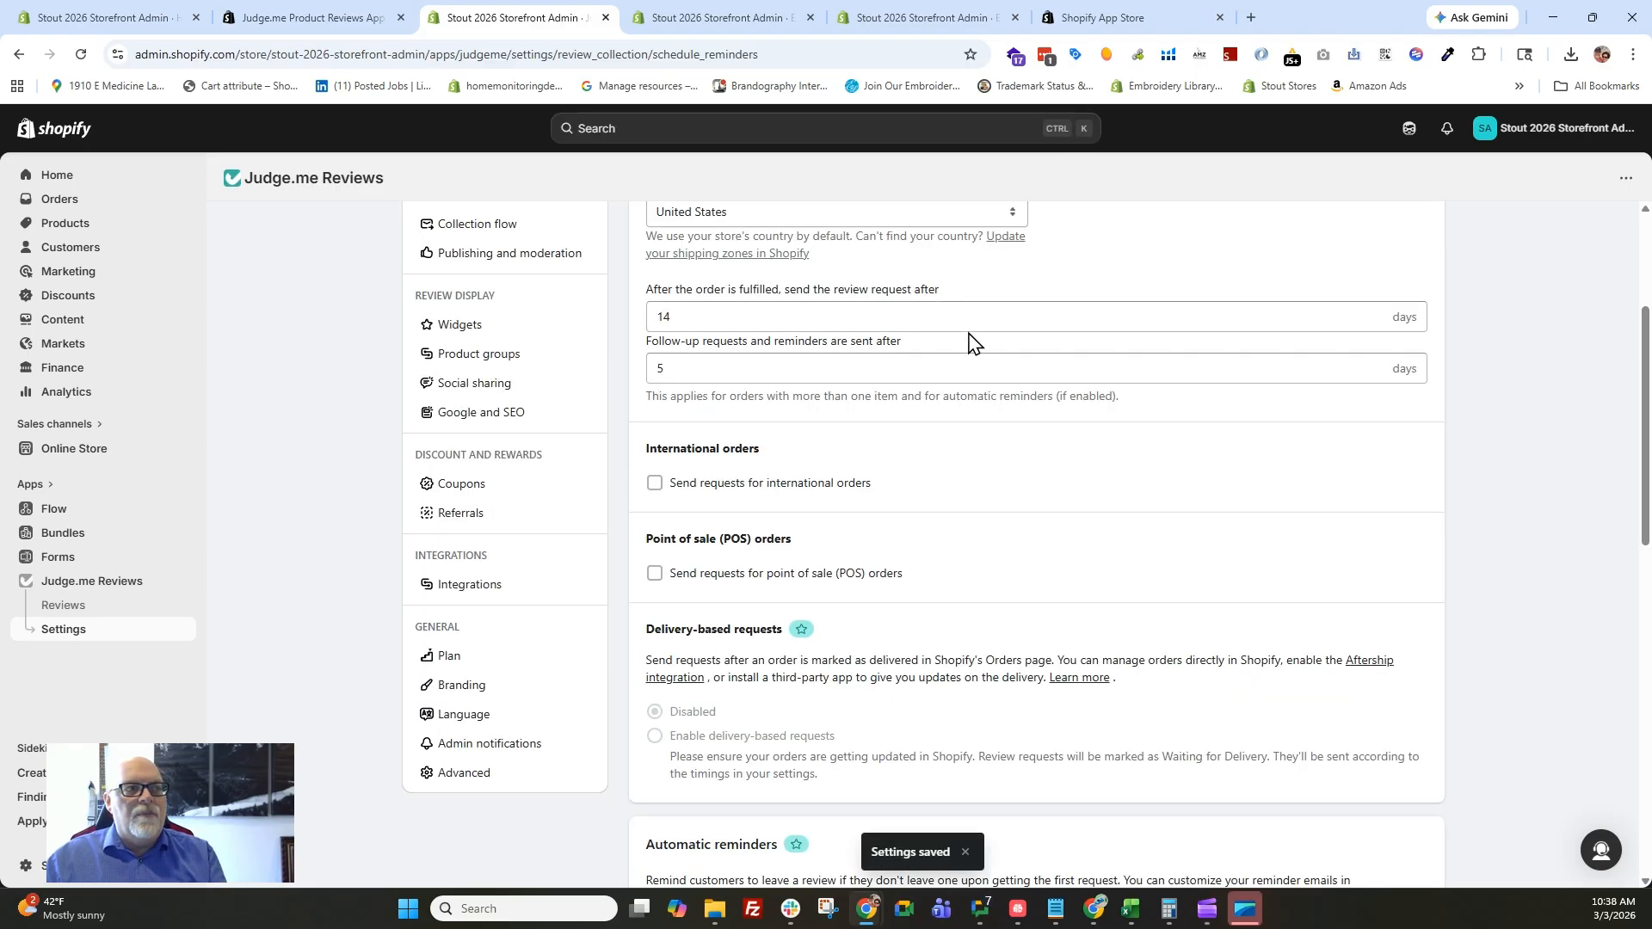
scroll(976, 275, up, 3)
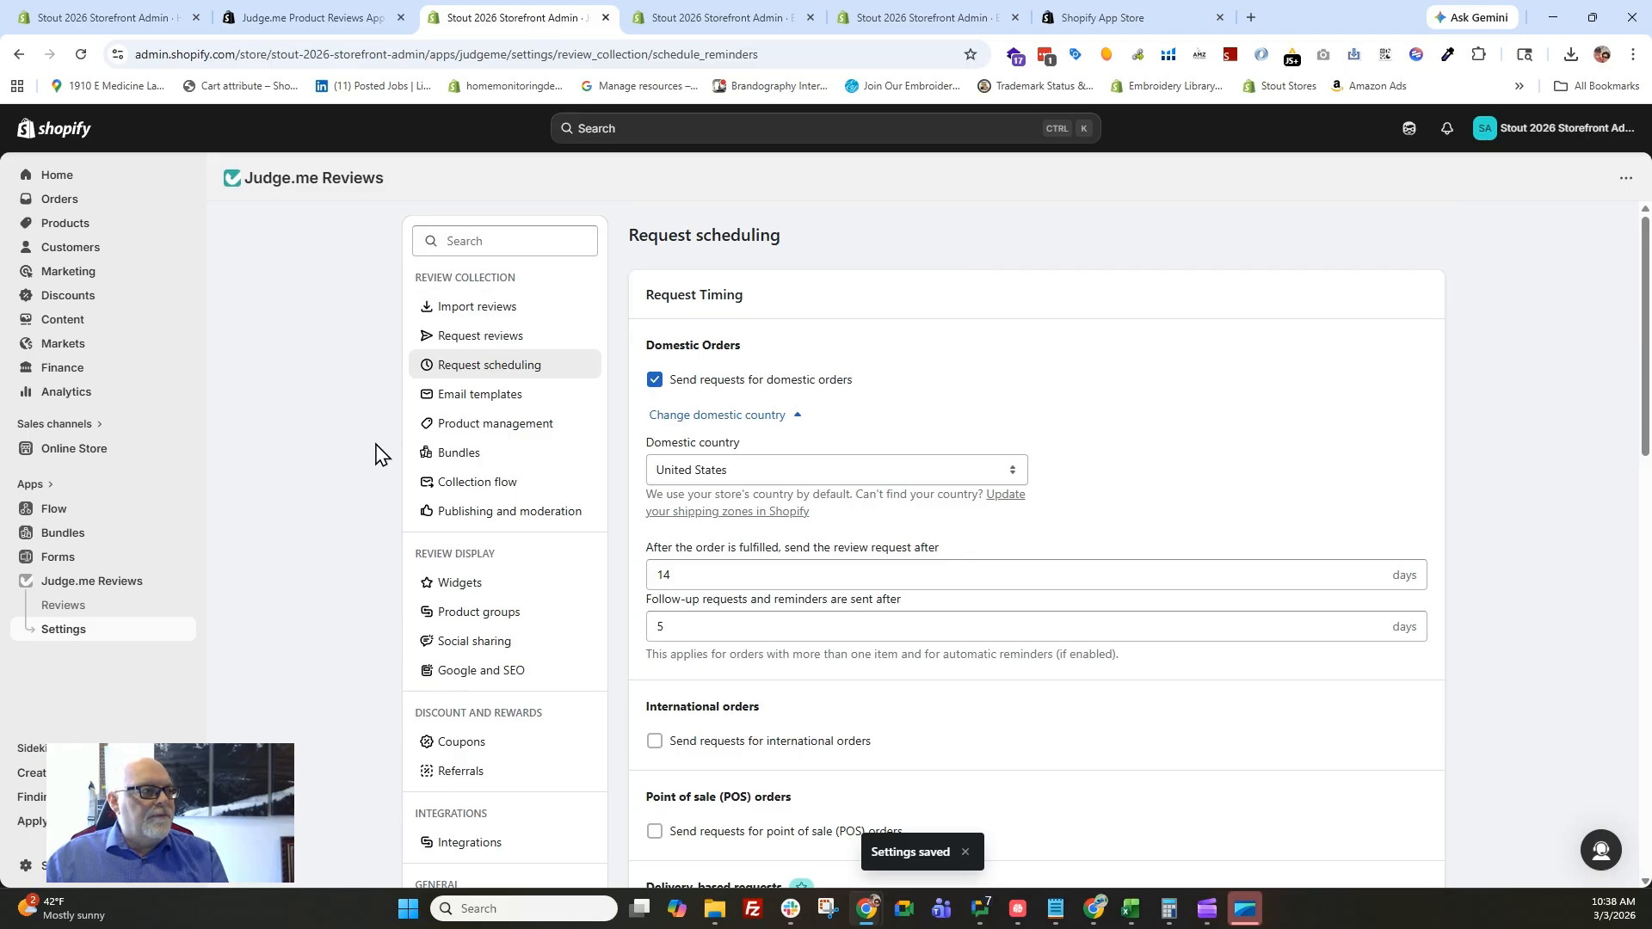
Change the primary color in the Judge.me branding settings to red #FA0000 and save.
scroll(369, 454, down, 2)
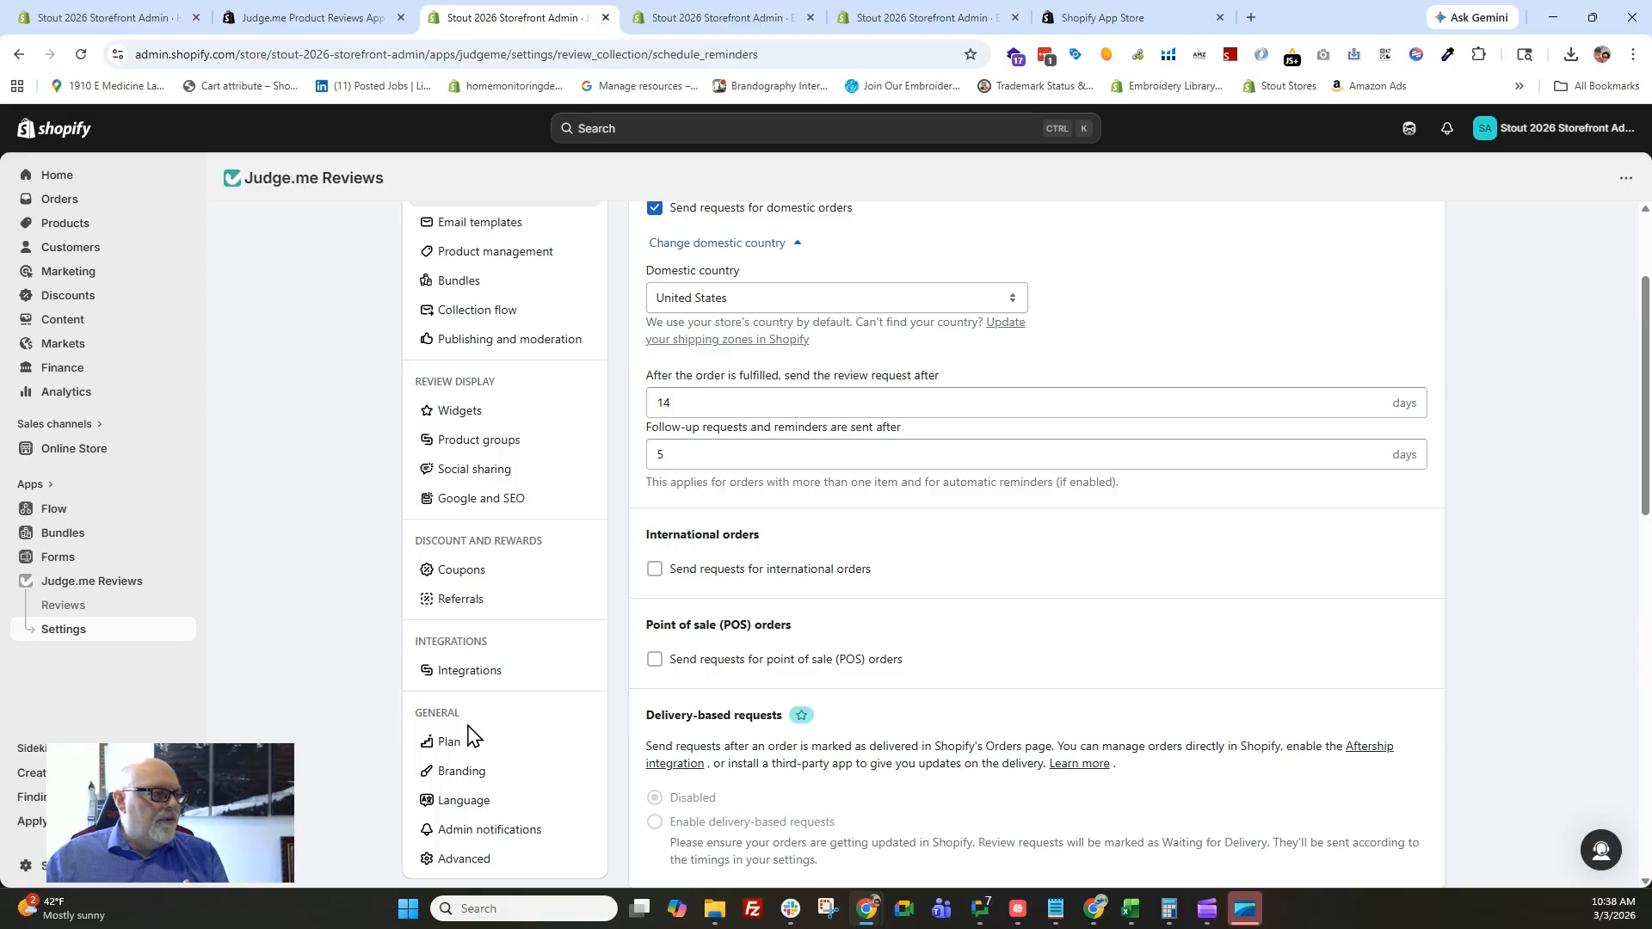
click(470, 774)
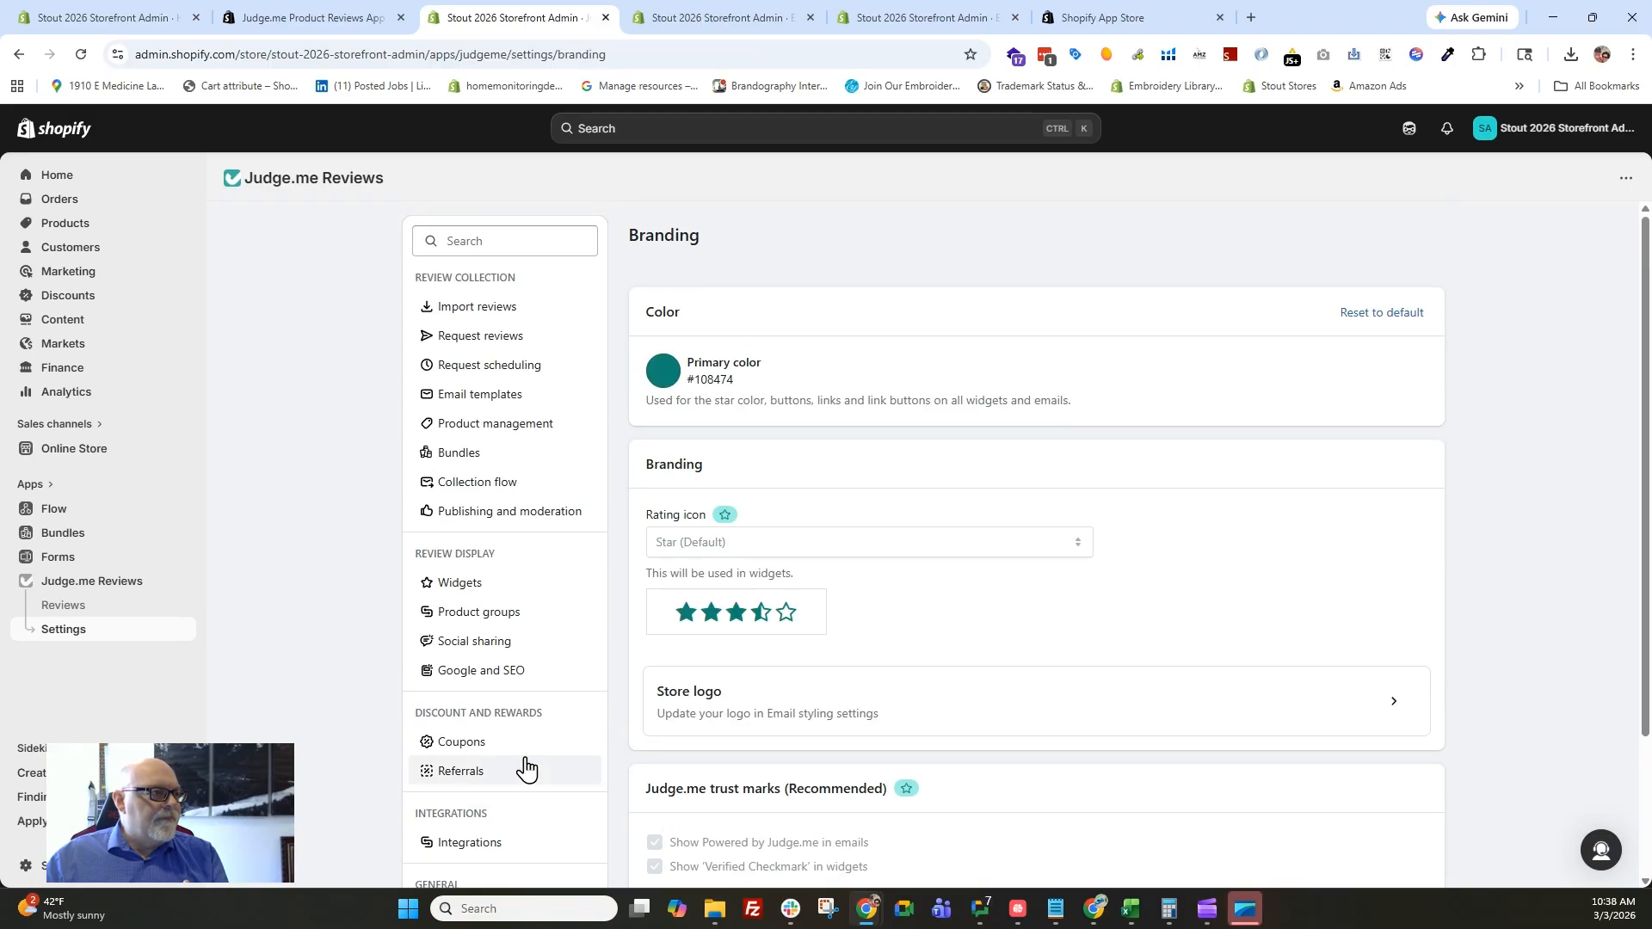
click(664, 373)
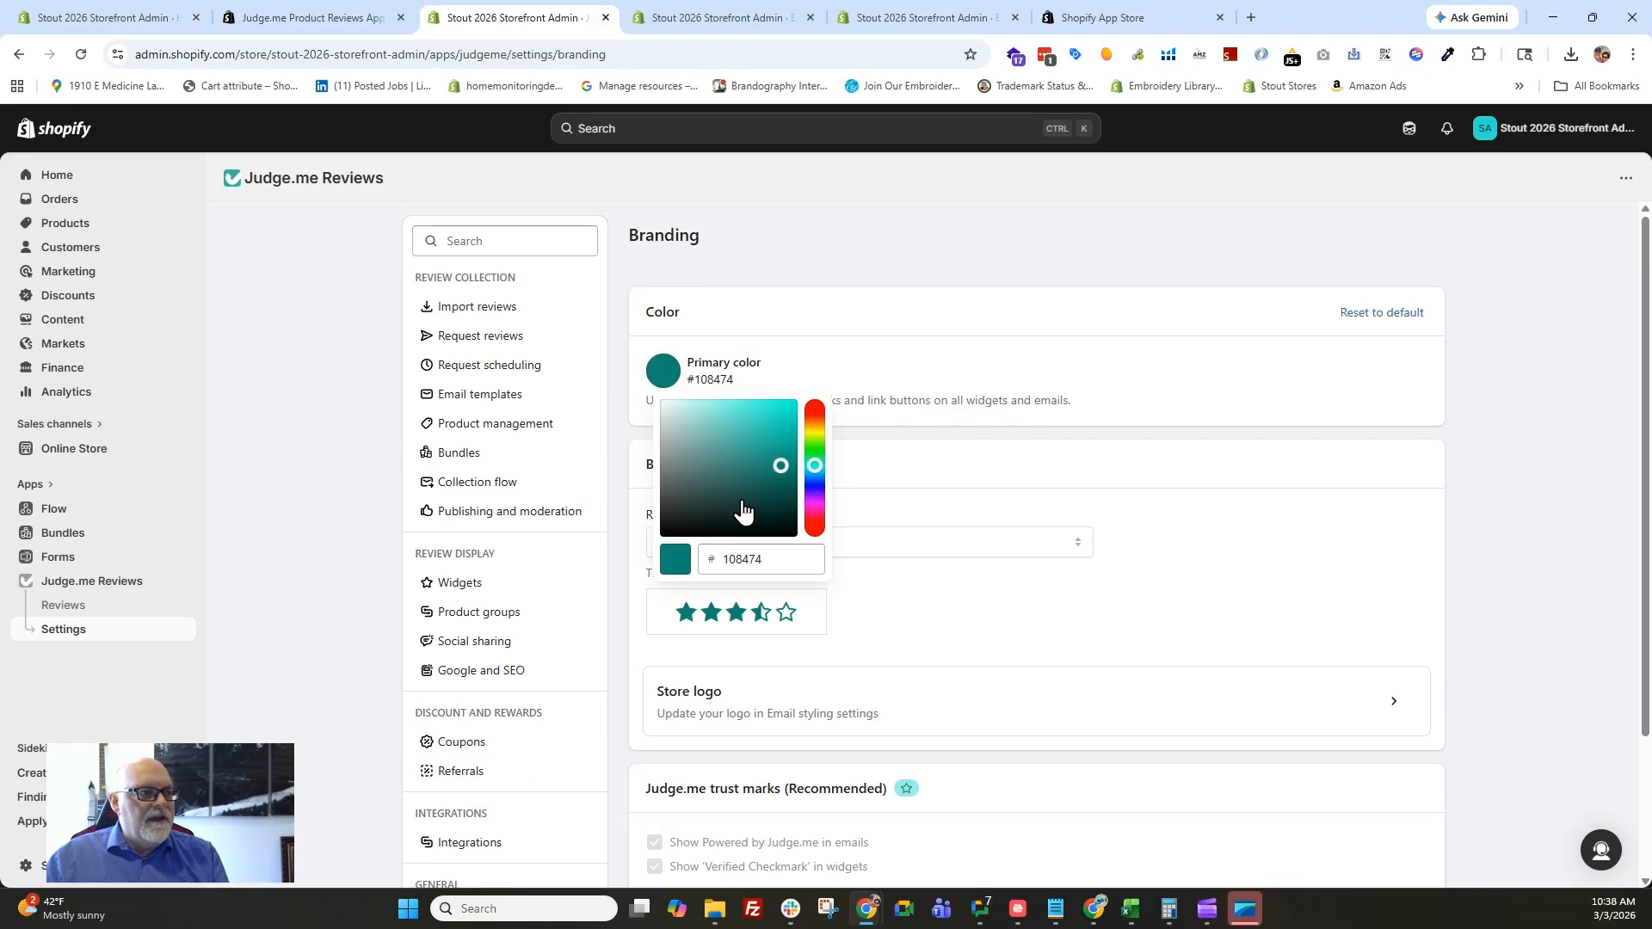
mouse_move(814, 452)
mouse_down()
mouse_move(817, 417)
mouse_move(783, 426)
mouse_move(792, 404)
mouse_up()
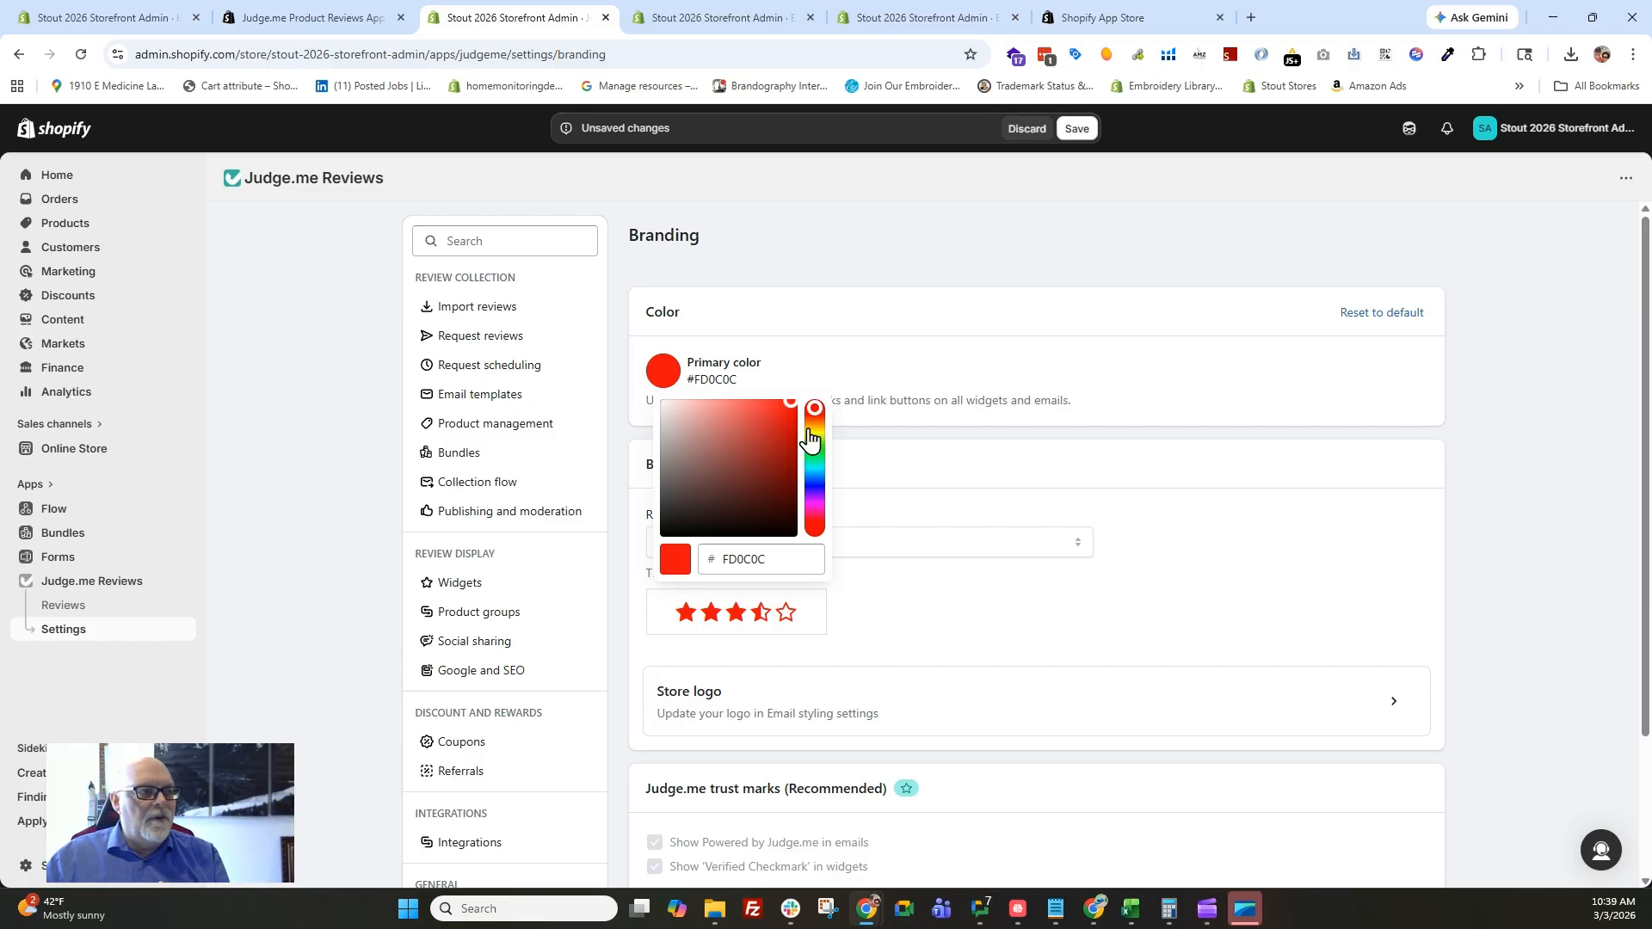
drag(814, 426, 831, 430)
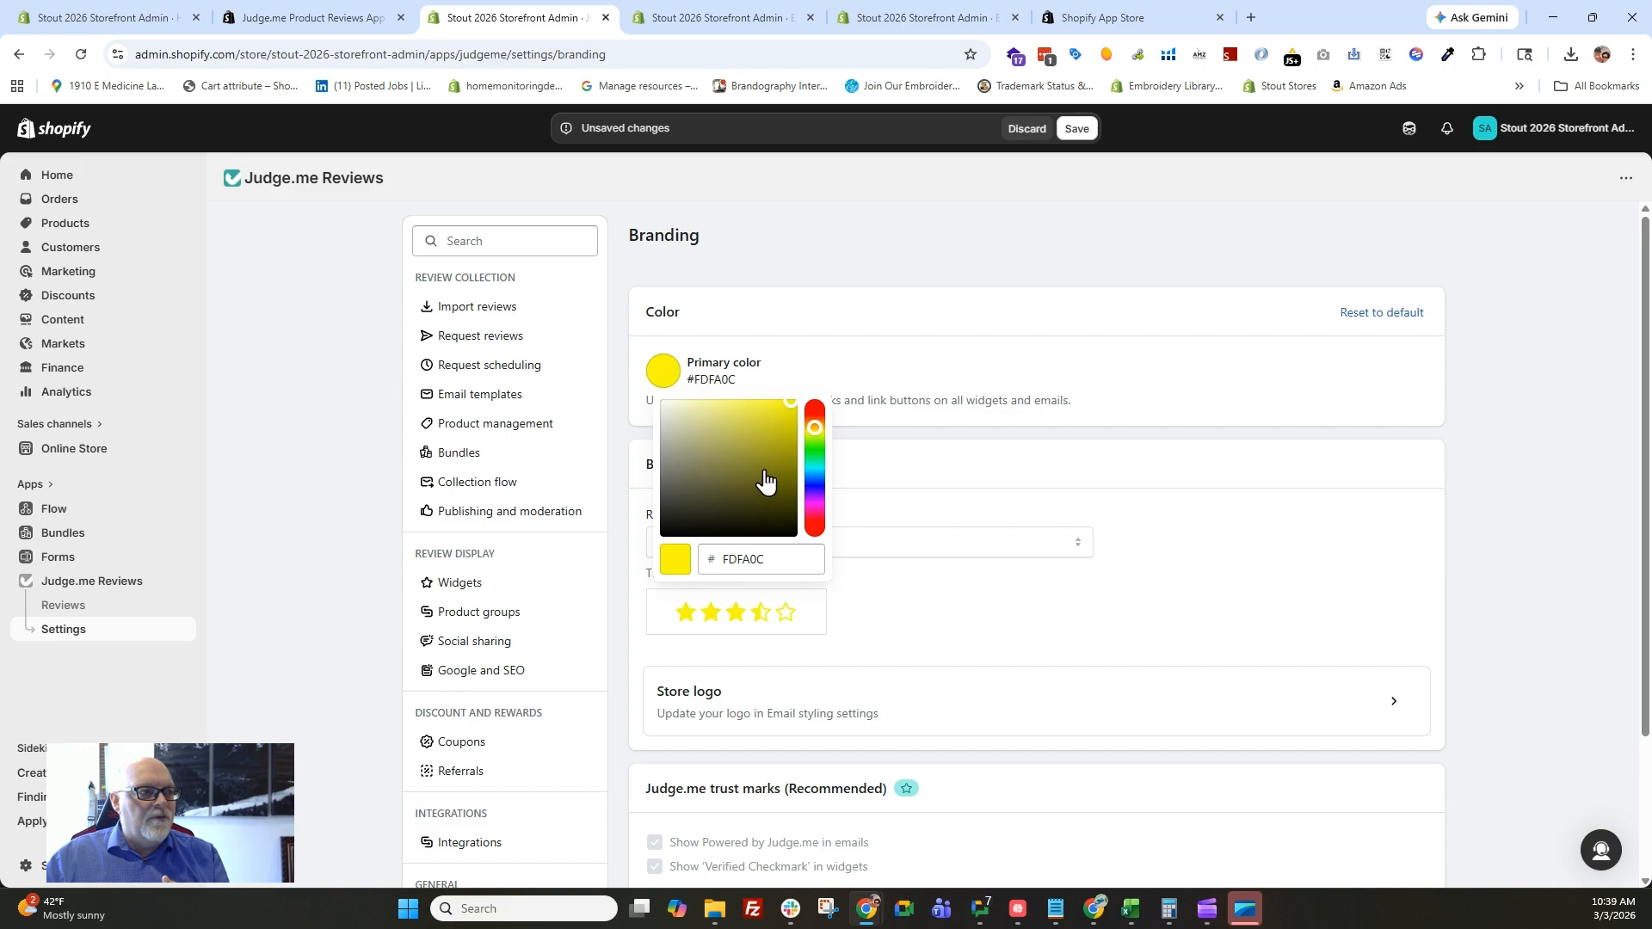
click(795, 403)
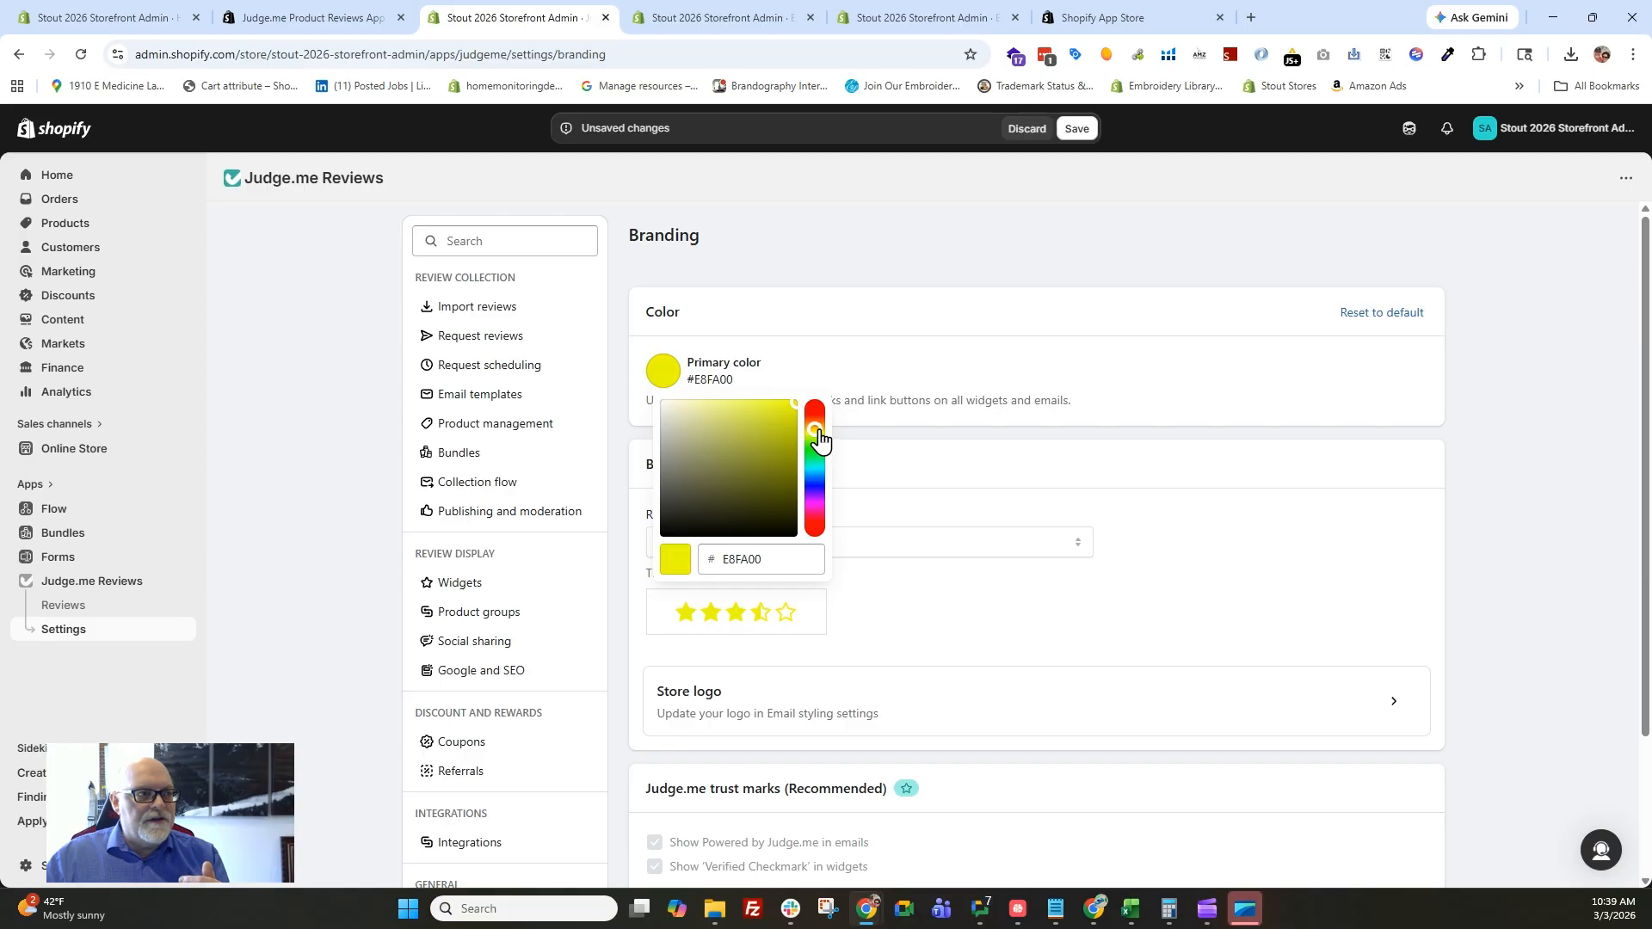
drag(823, 441, 817, 411)
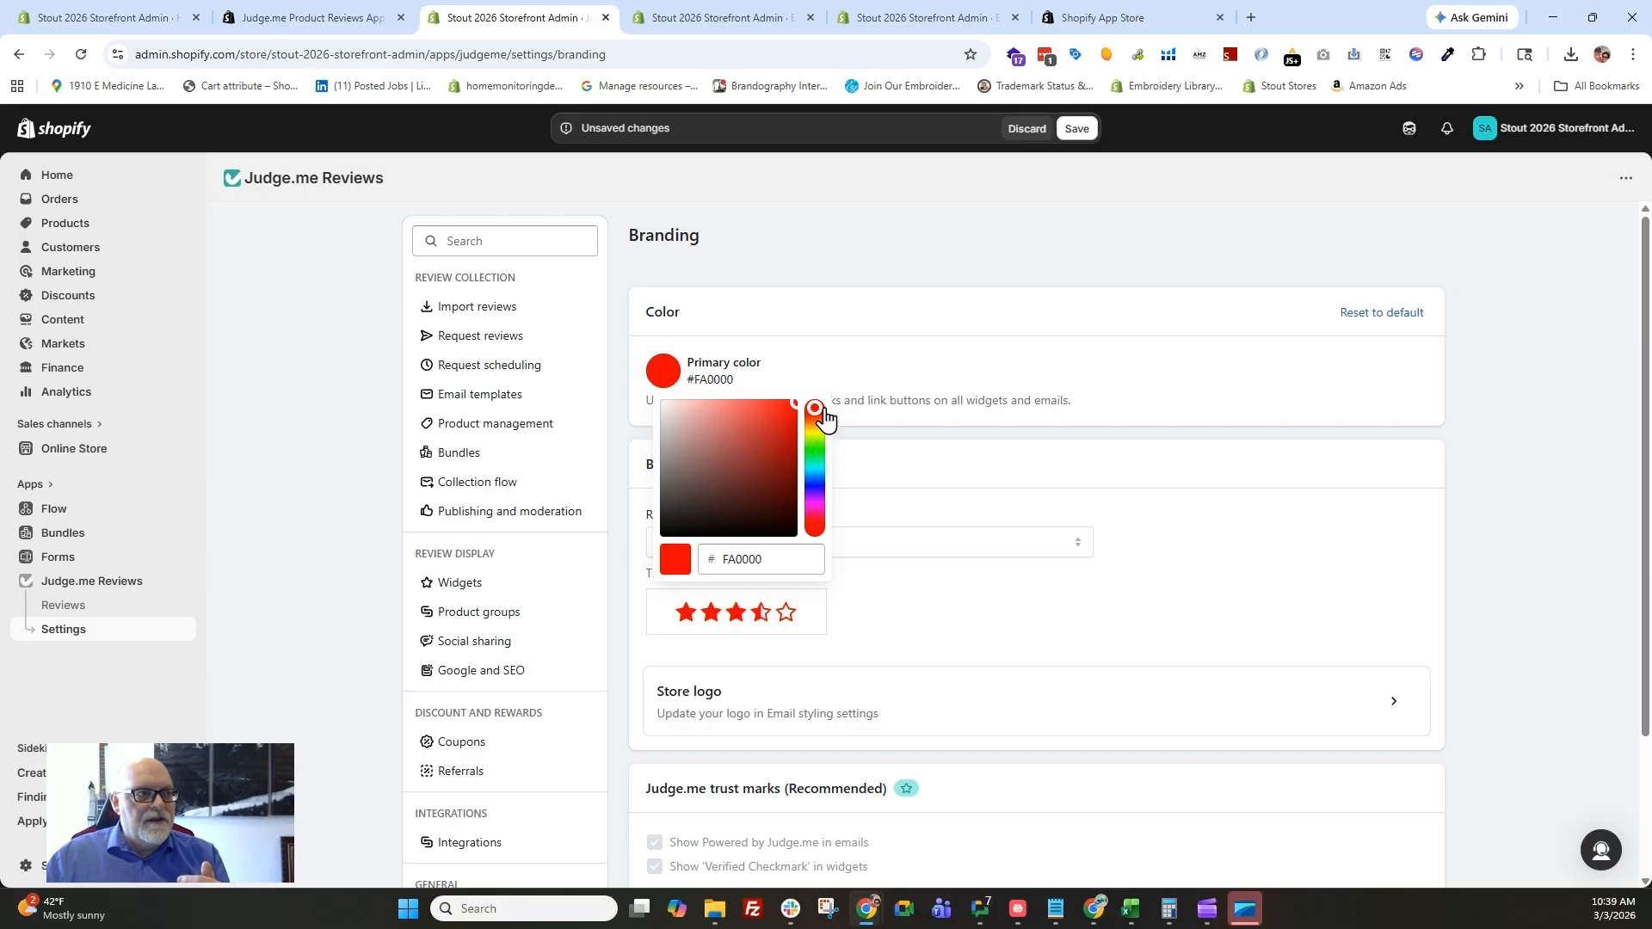
click(960, 600)
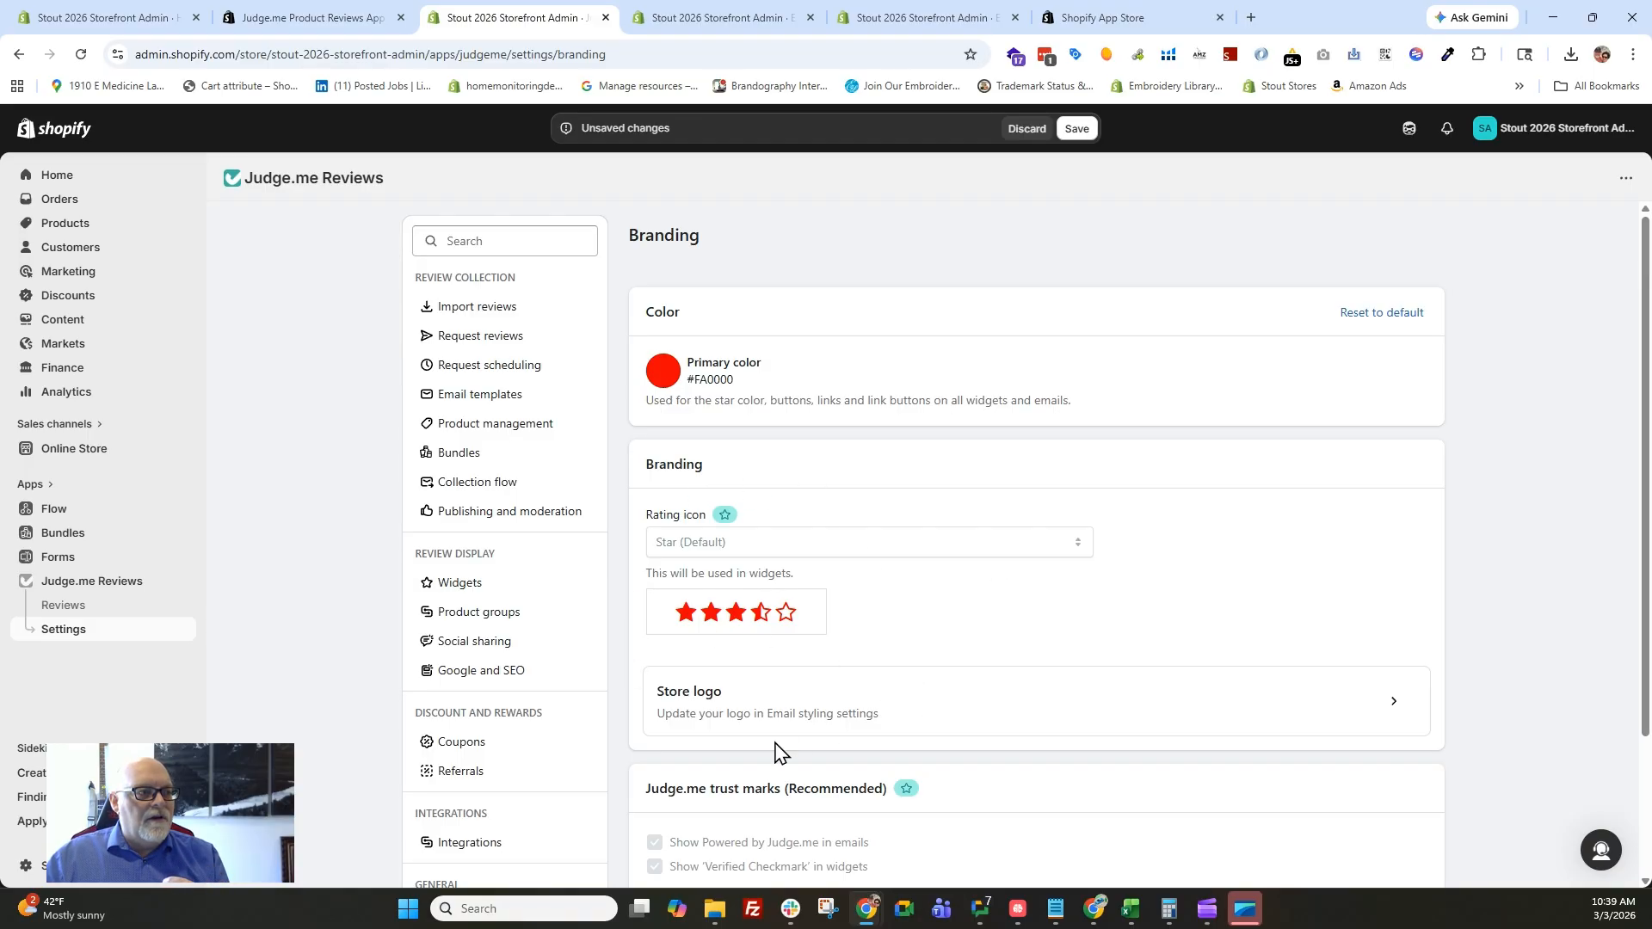
scroll(912, 637, down, 2)
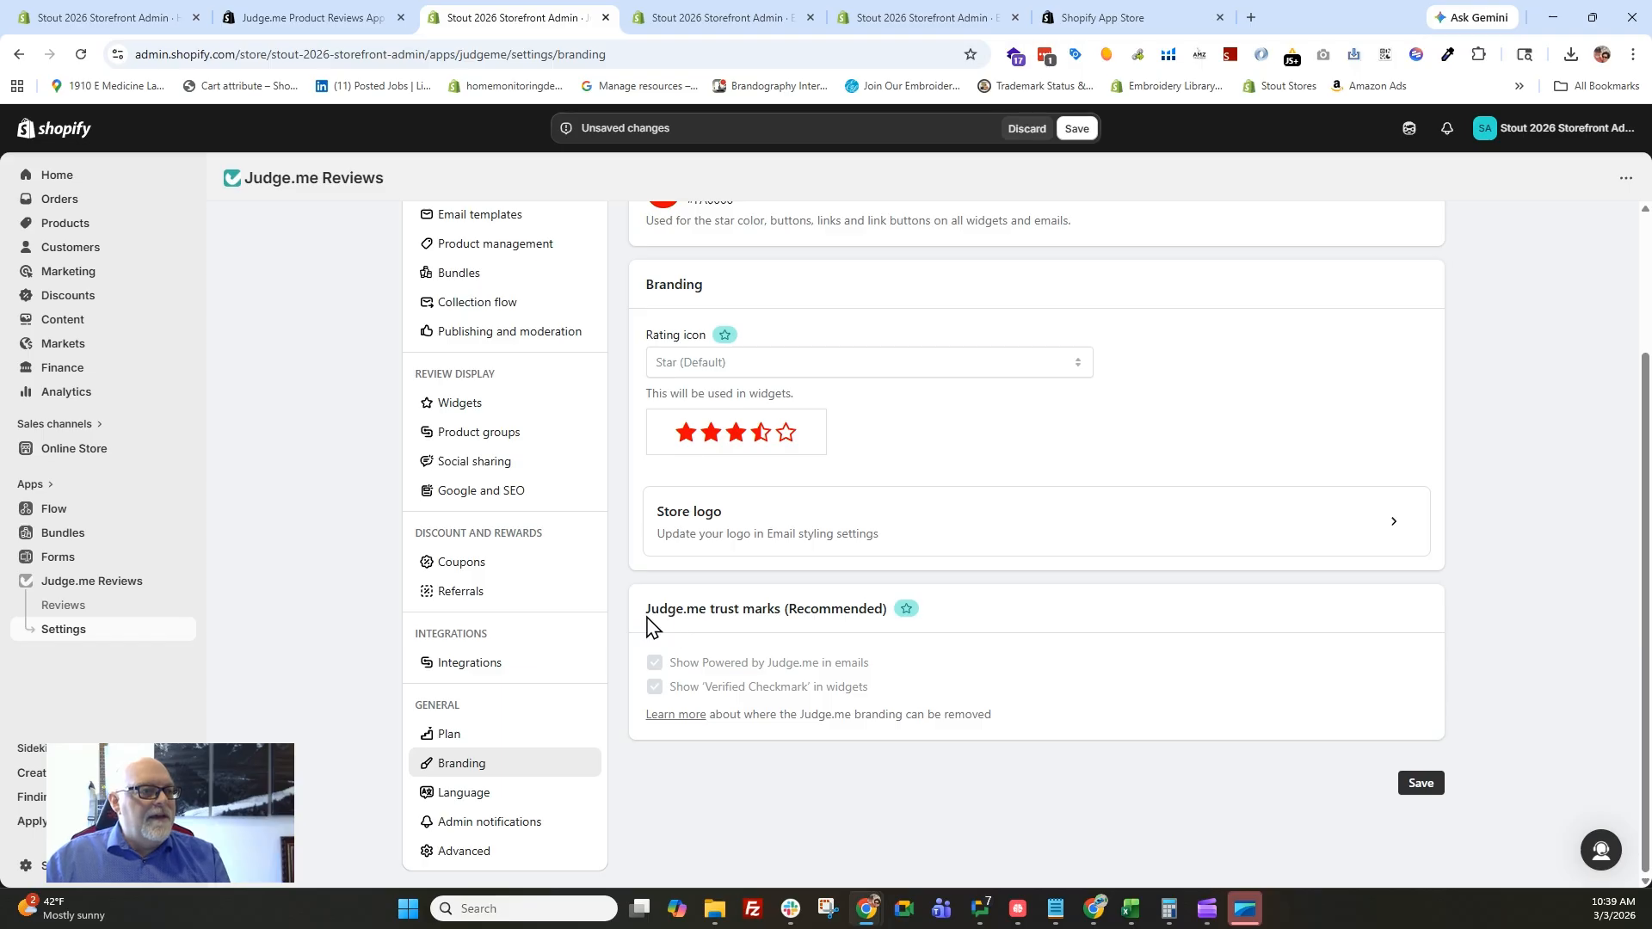
click(1421, 783)
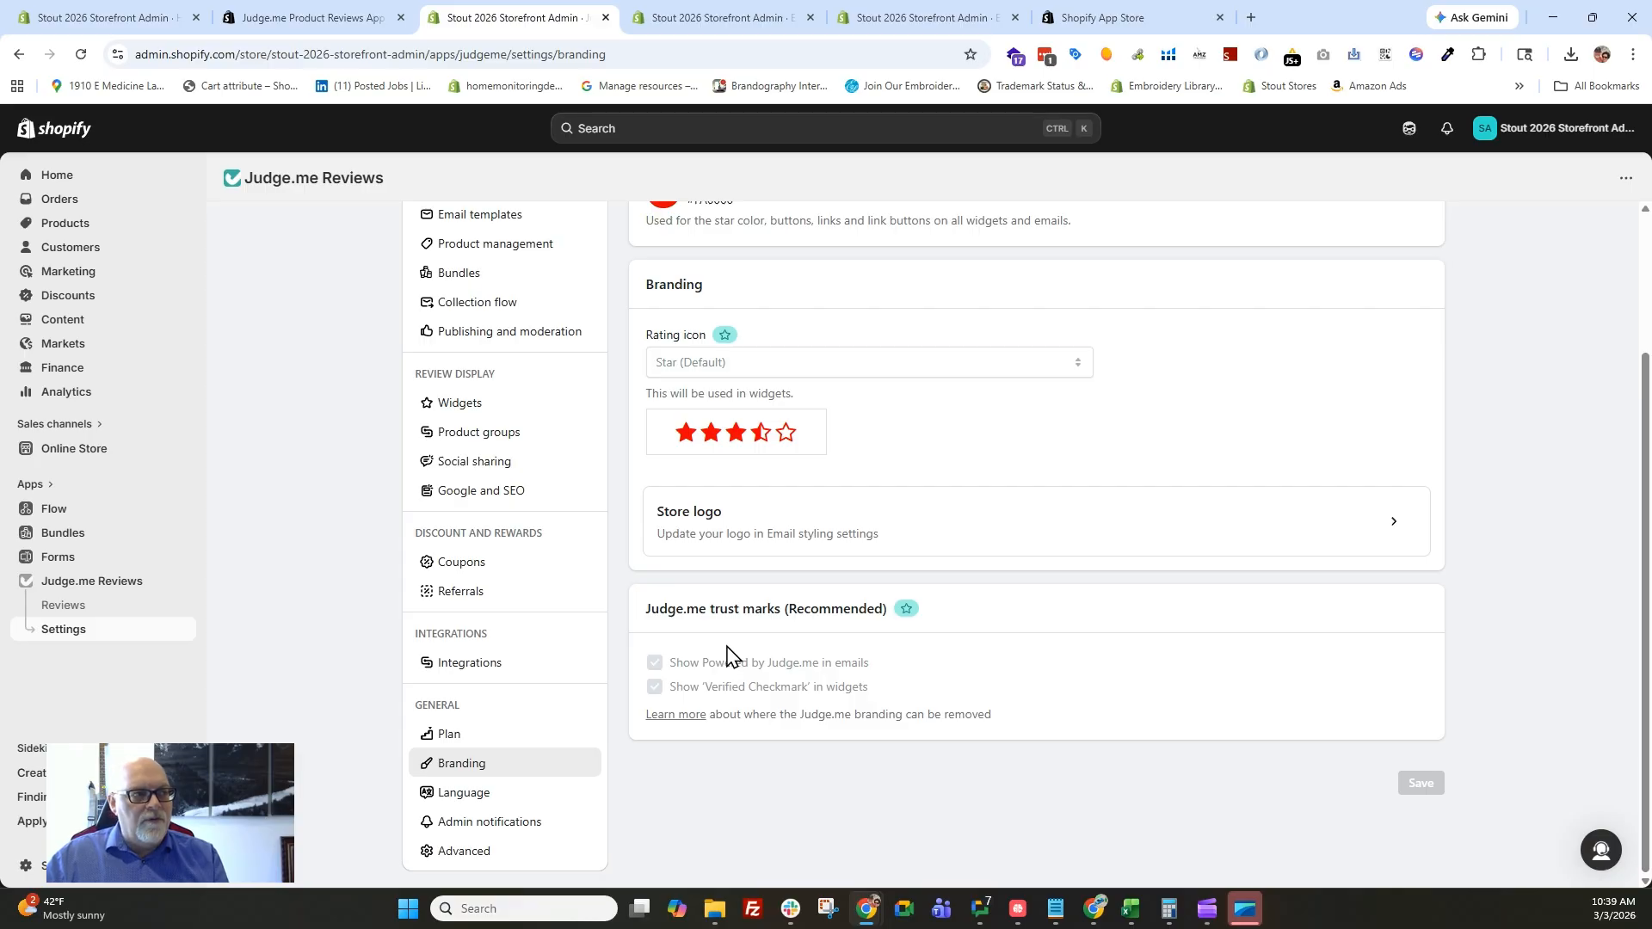
Install the Judge.me Testimonials Carousel widget on the home page and view it below the email signup section in the theme editor.
scroll(740, 651, up, 3)
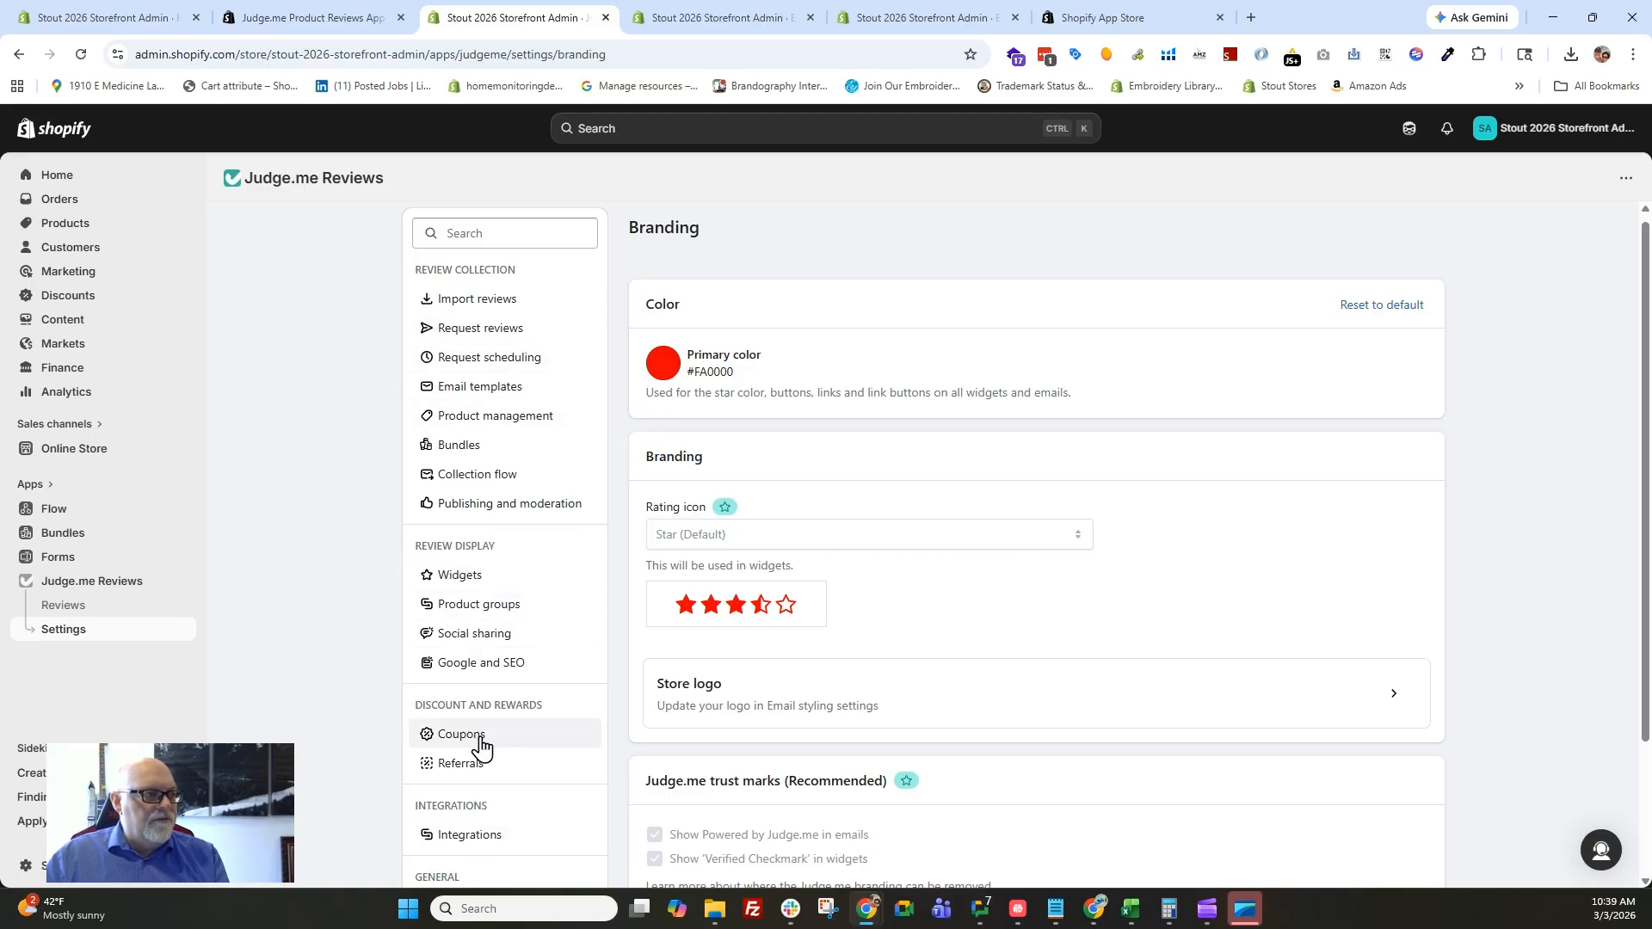
click(461, 574)
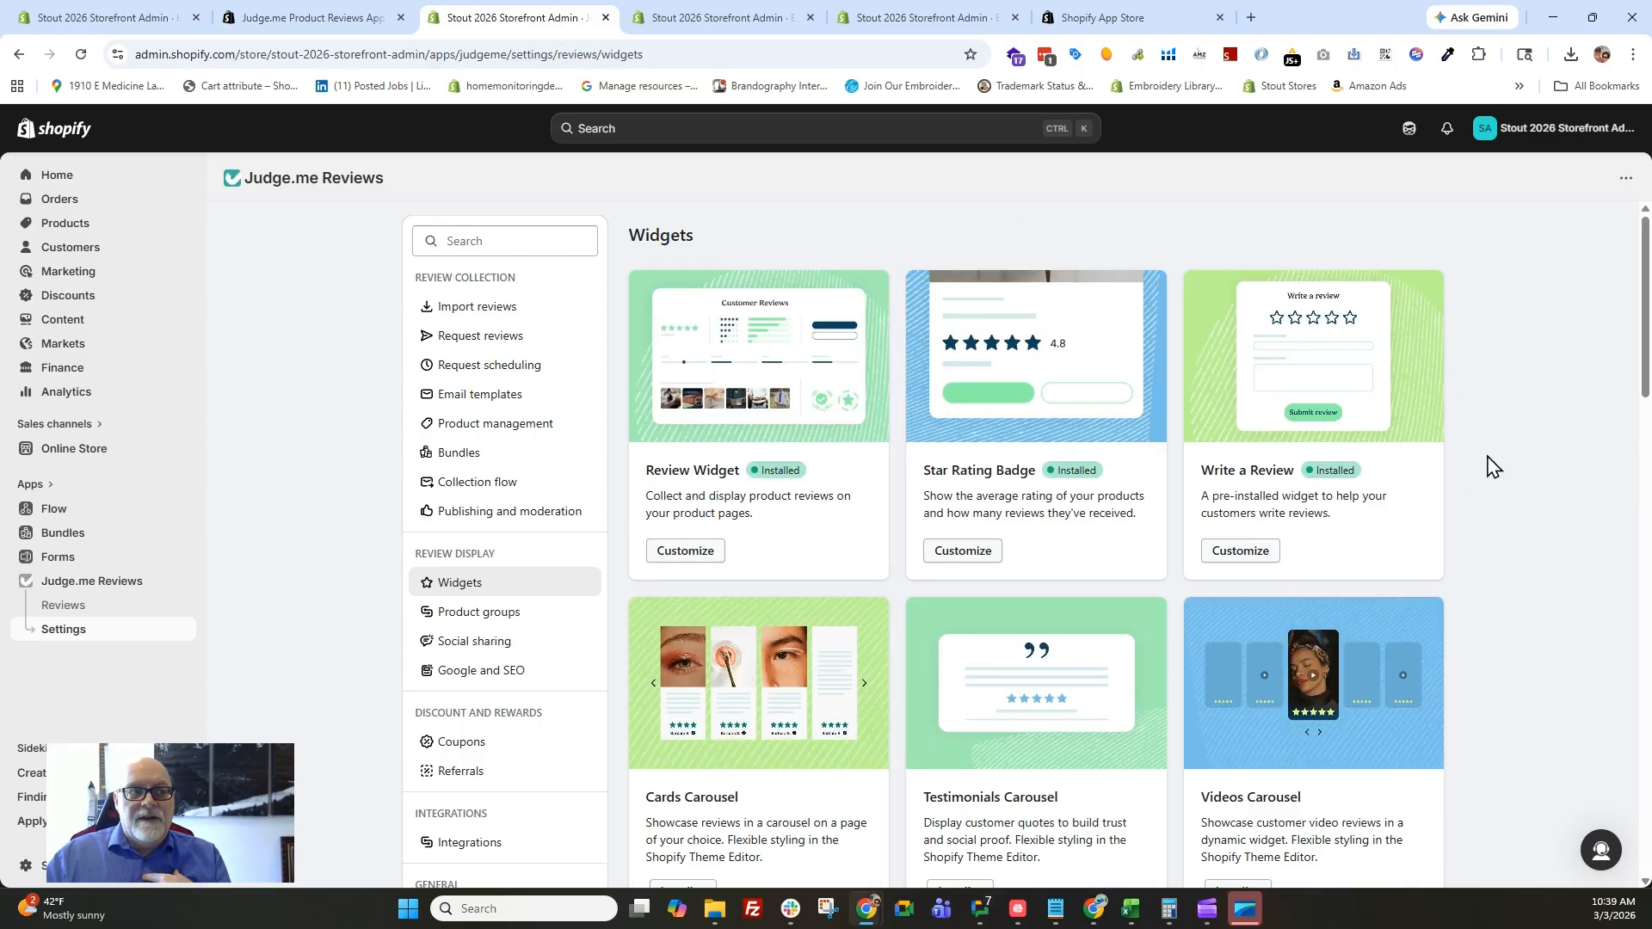
scroll(1497, 466, down, 2)
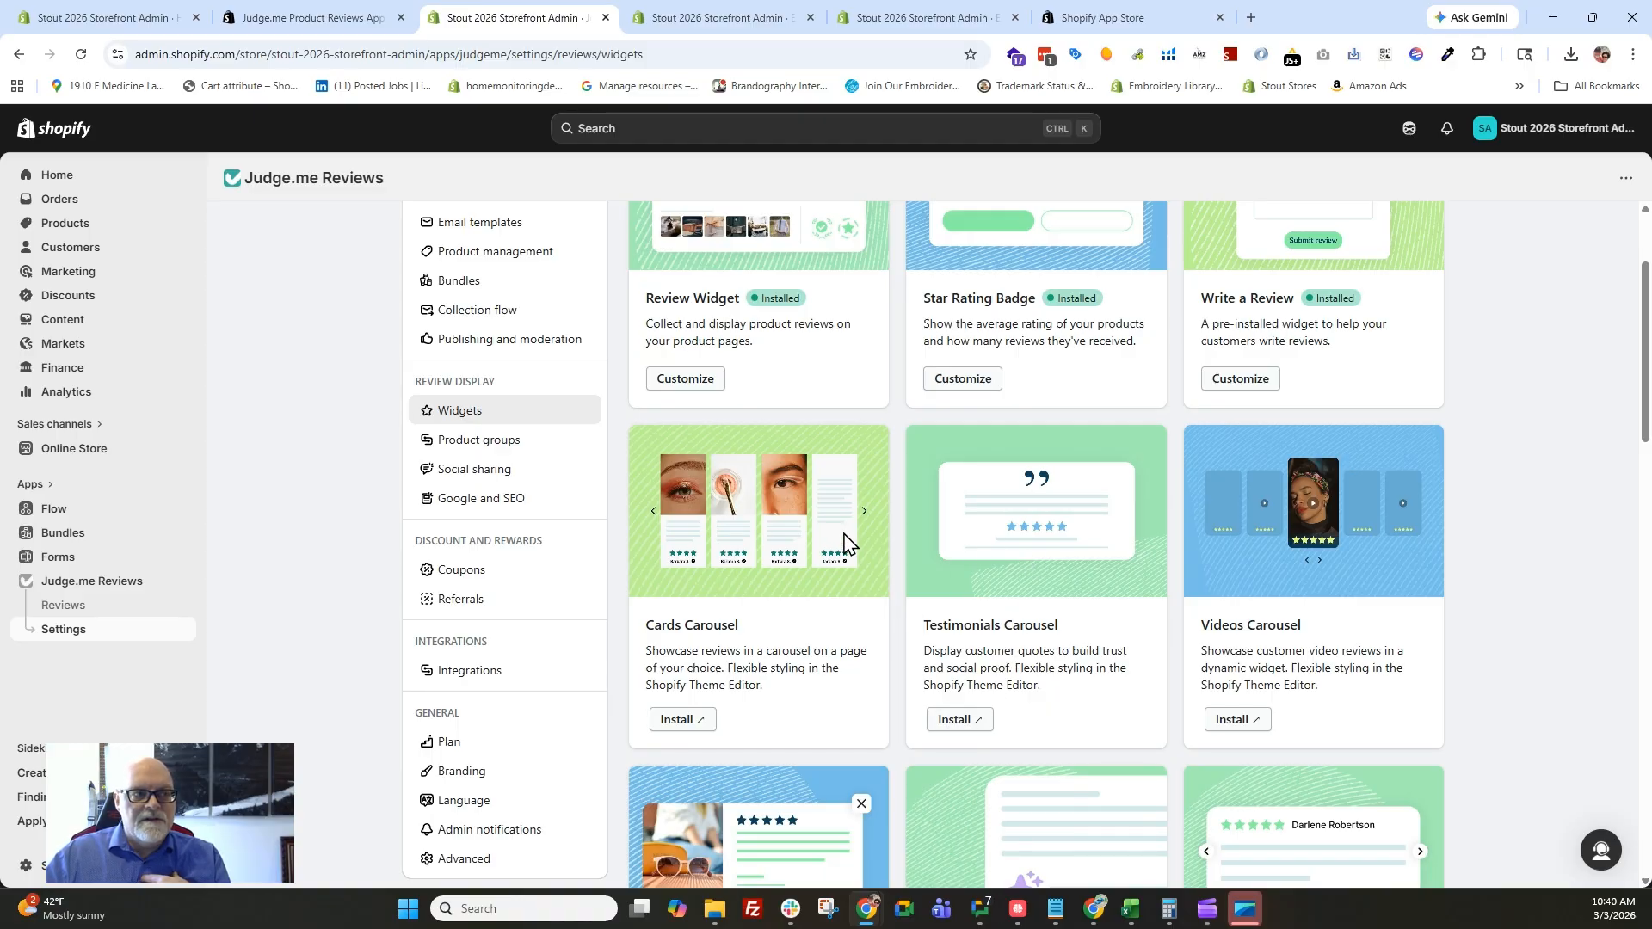
scroll(1033, 615, down, 2)
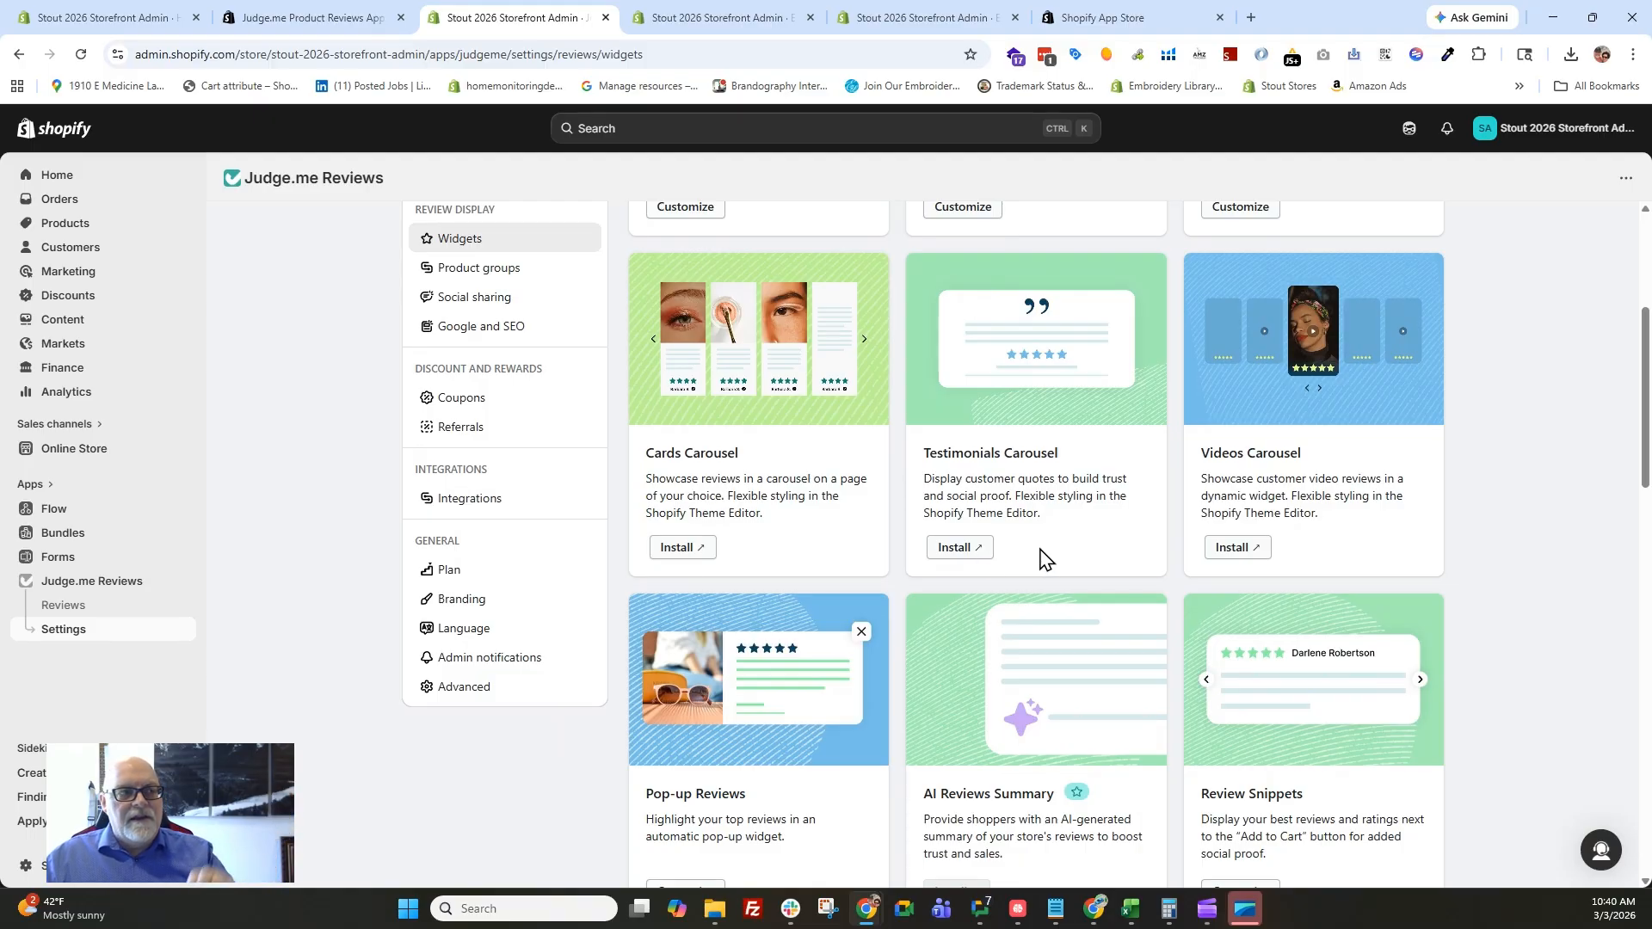
click(947, 551)
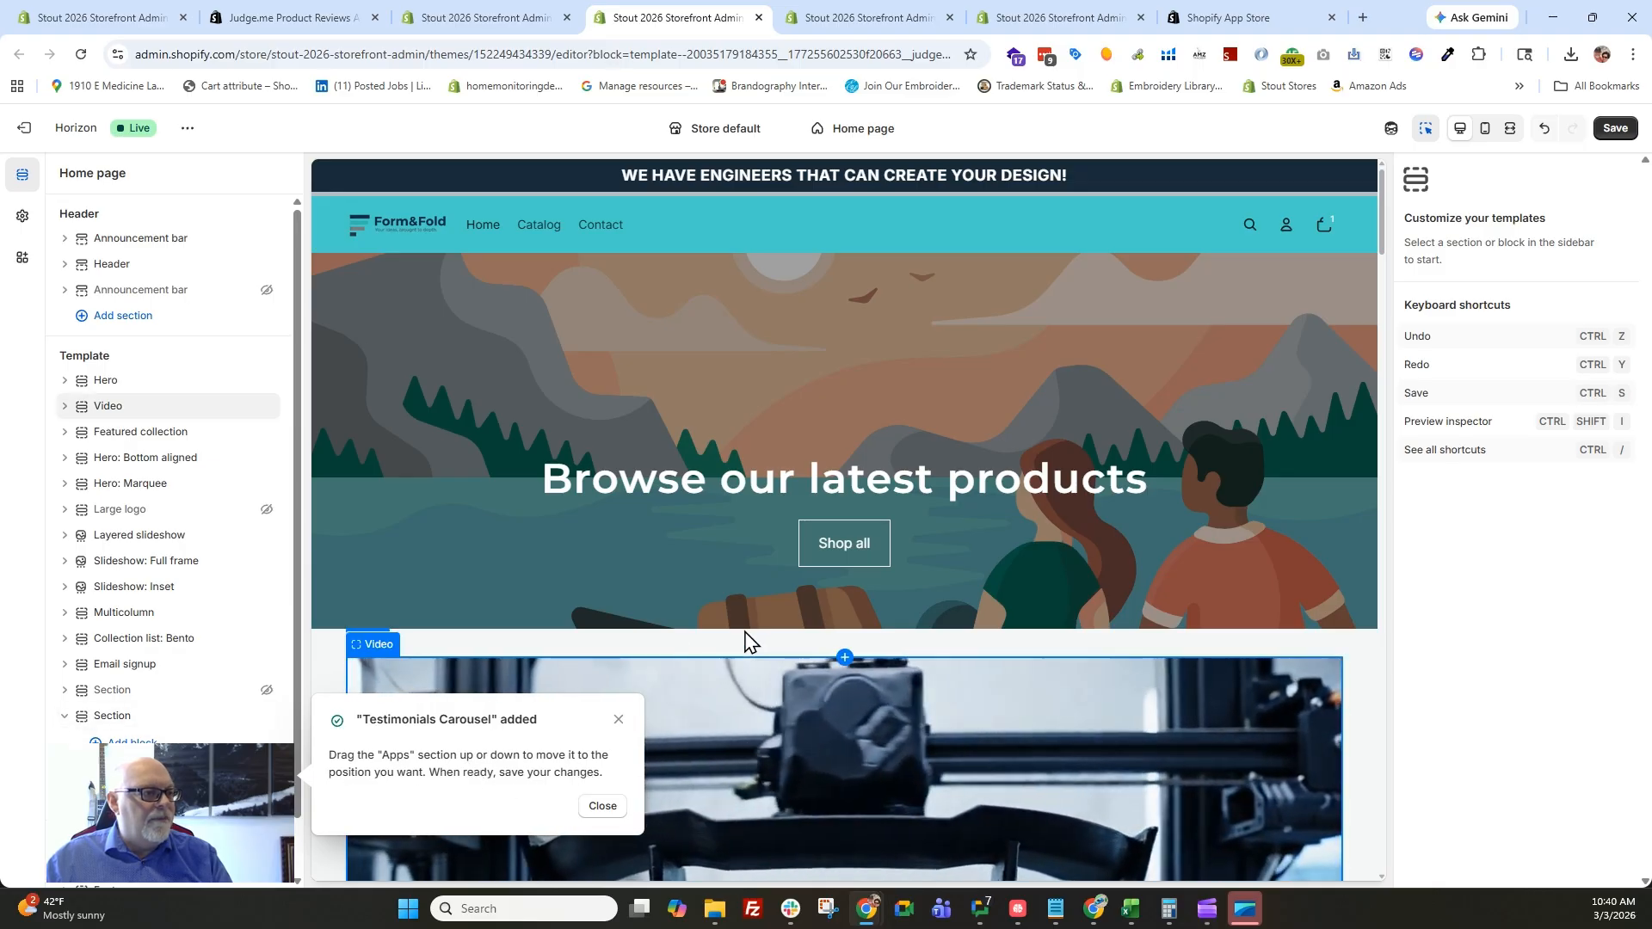
click(618, 723)
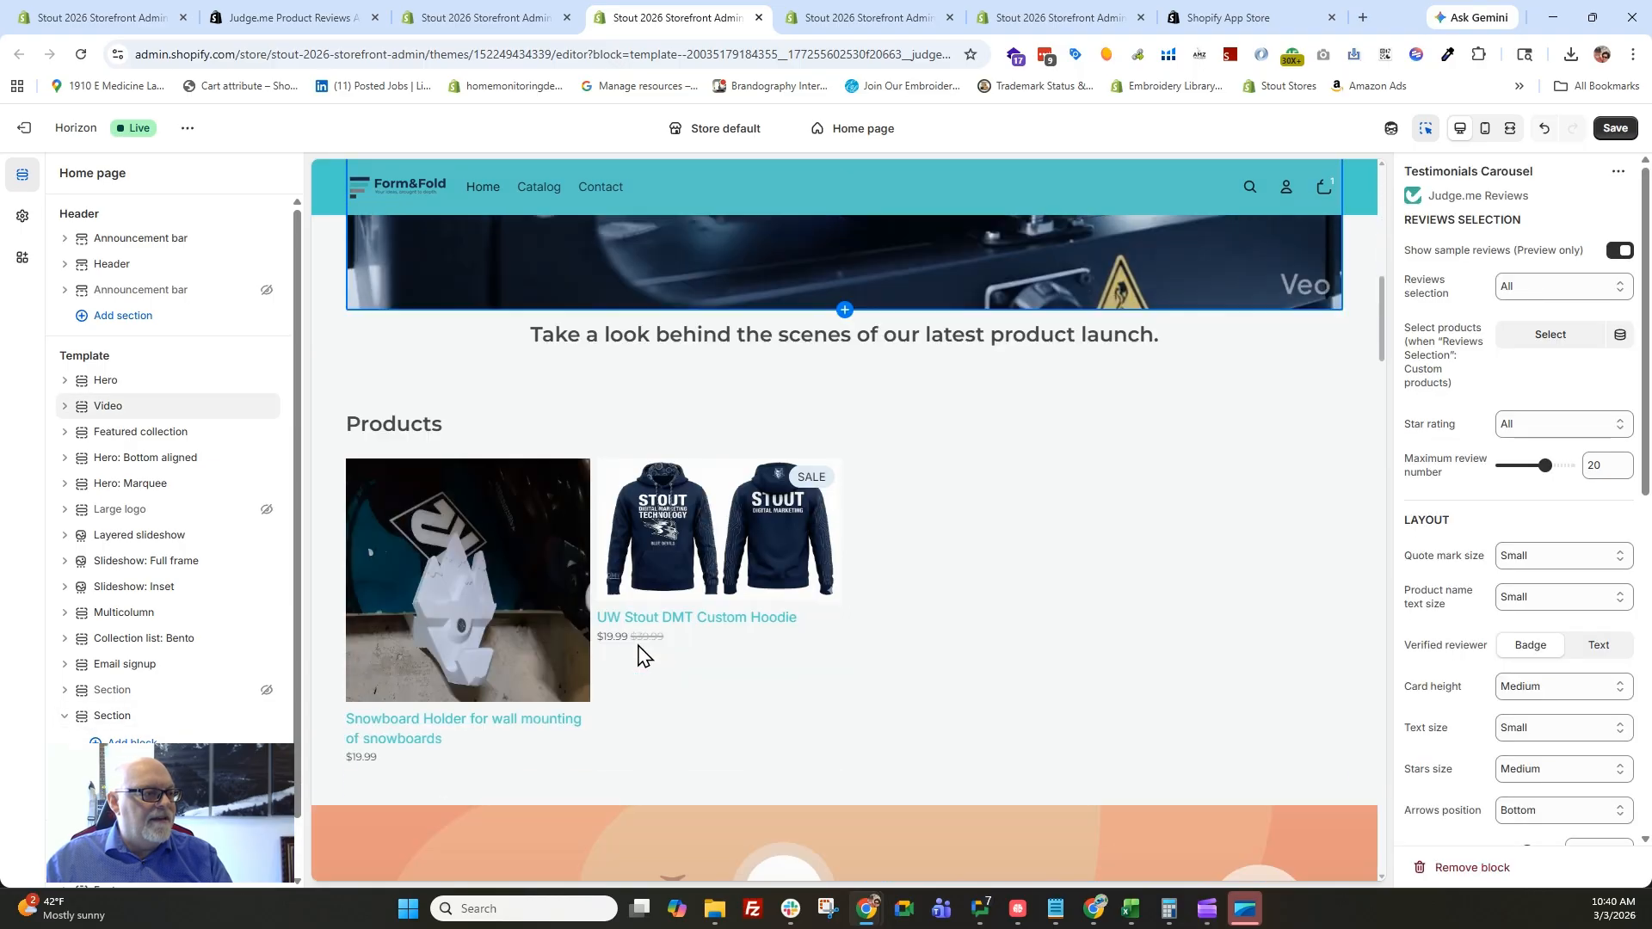
scroll(639, 654, down, 10)
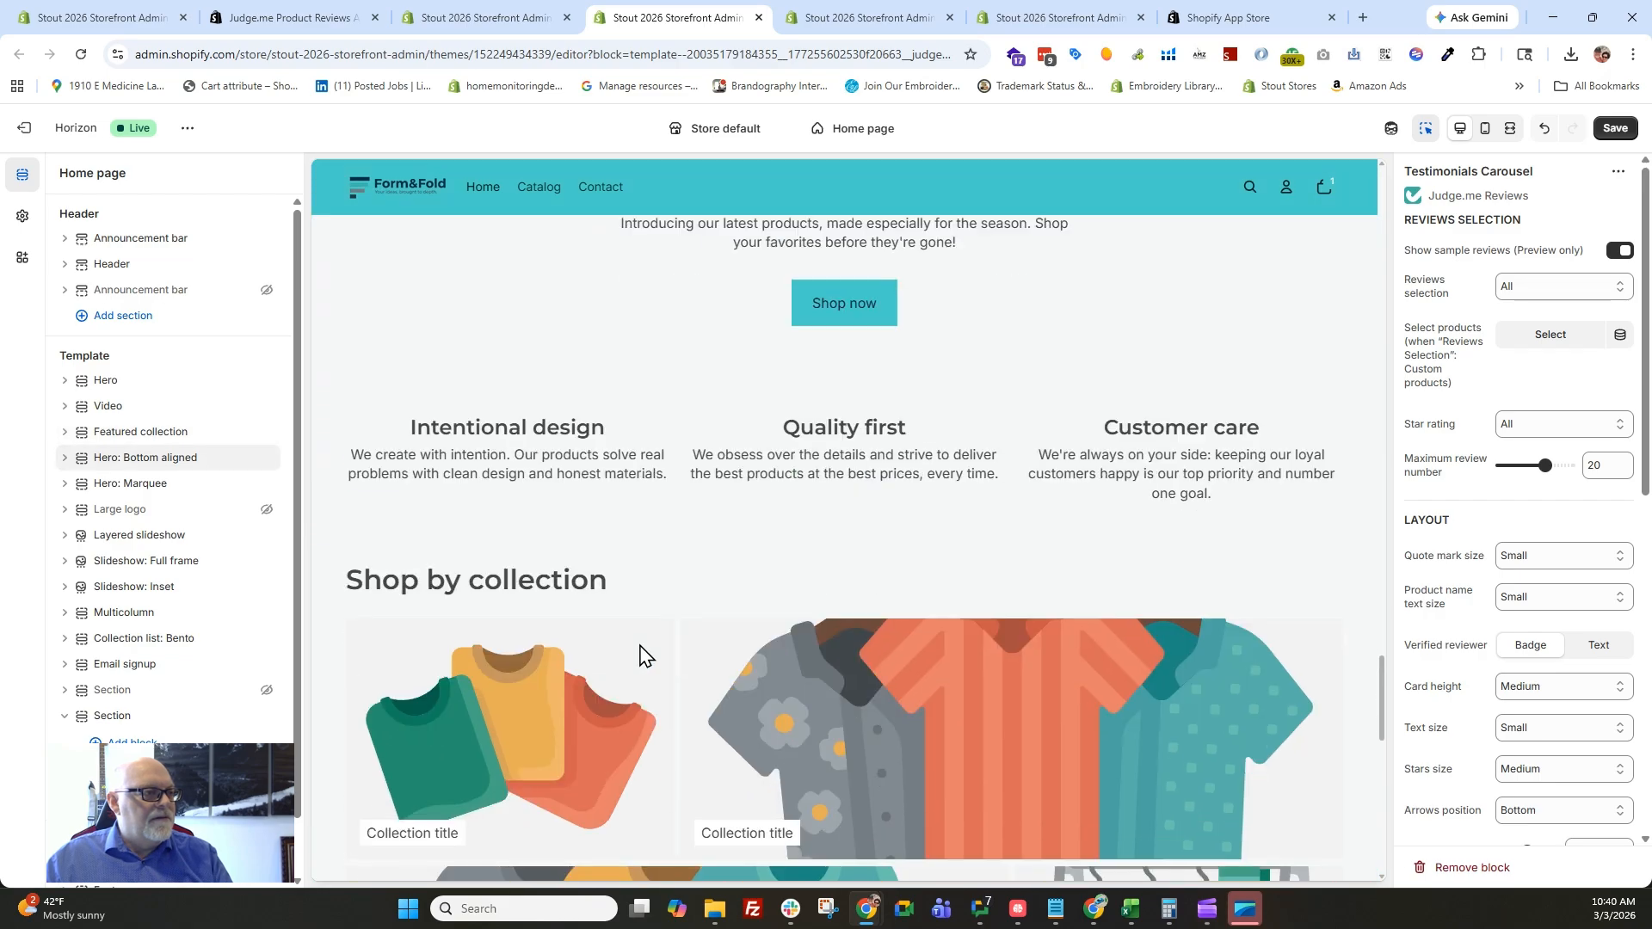
scroll(639, 654, down, 10)
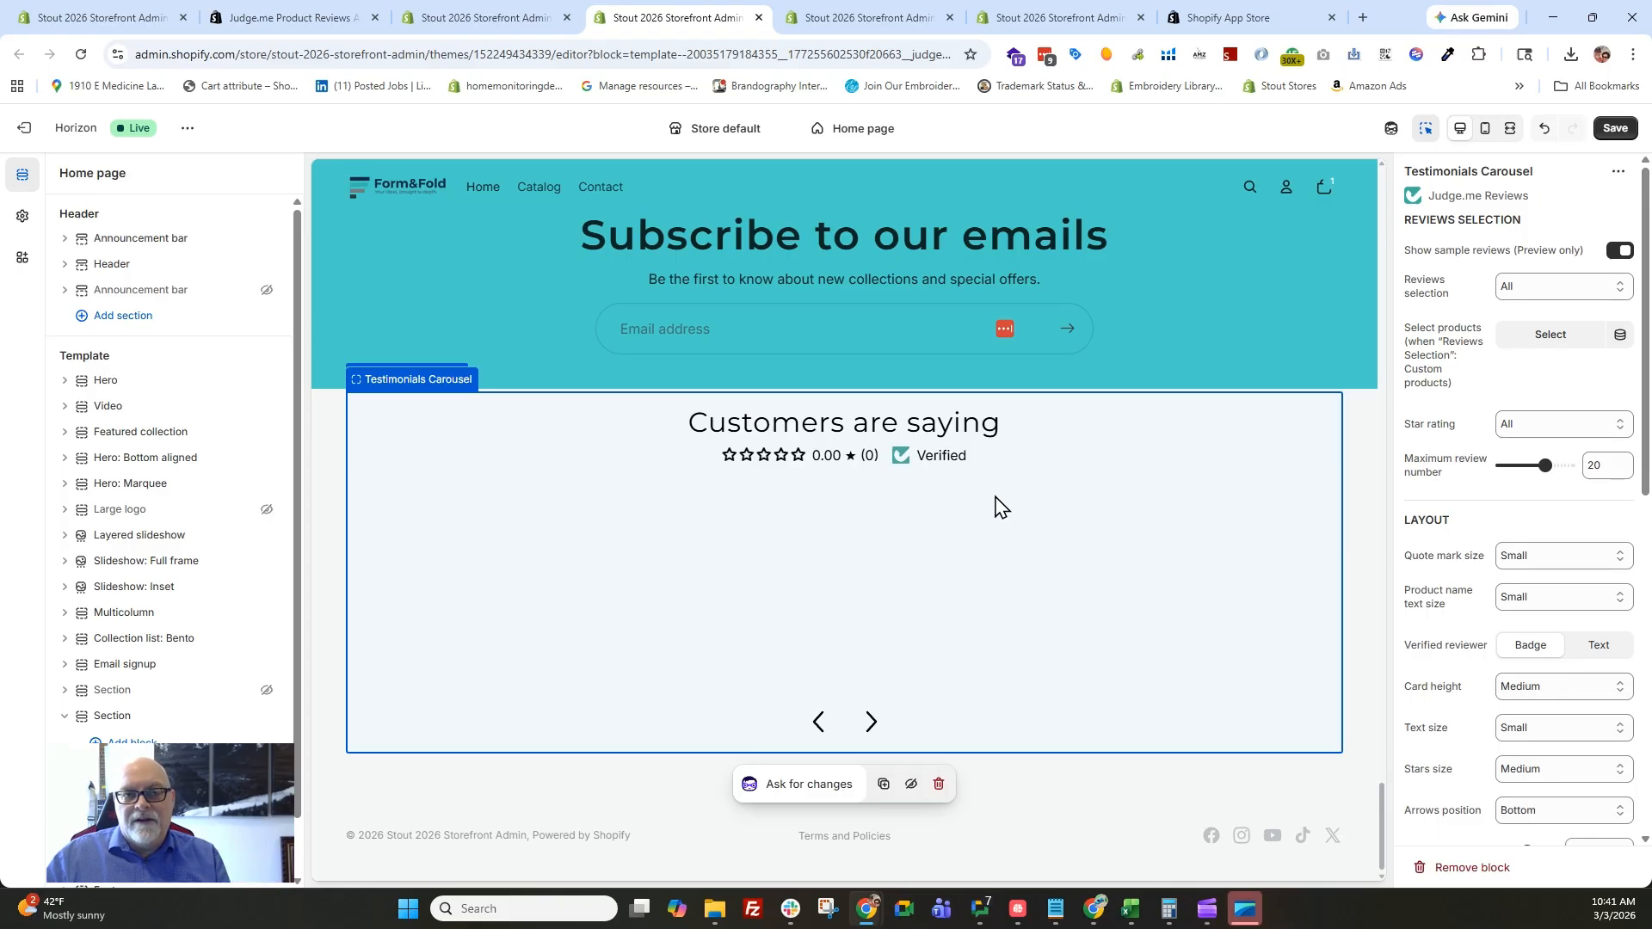
View the live online store and open the Snowboard Holder product page at its Customer Reviews section.
click(497, 17)
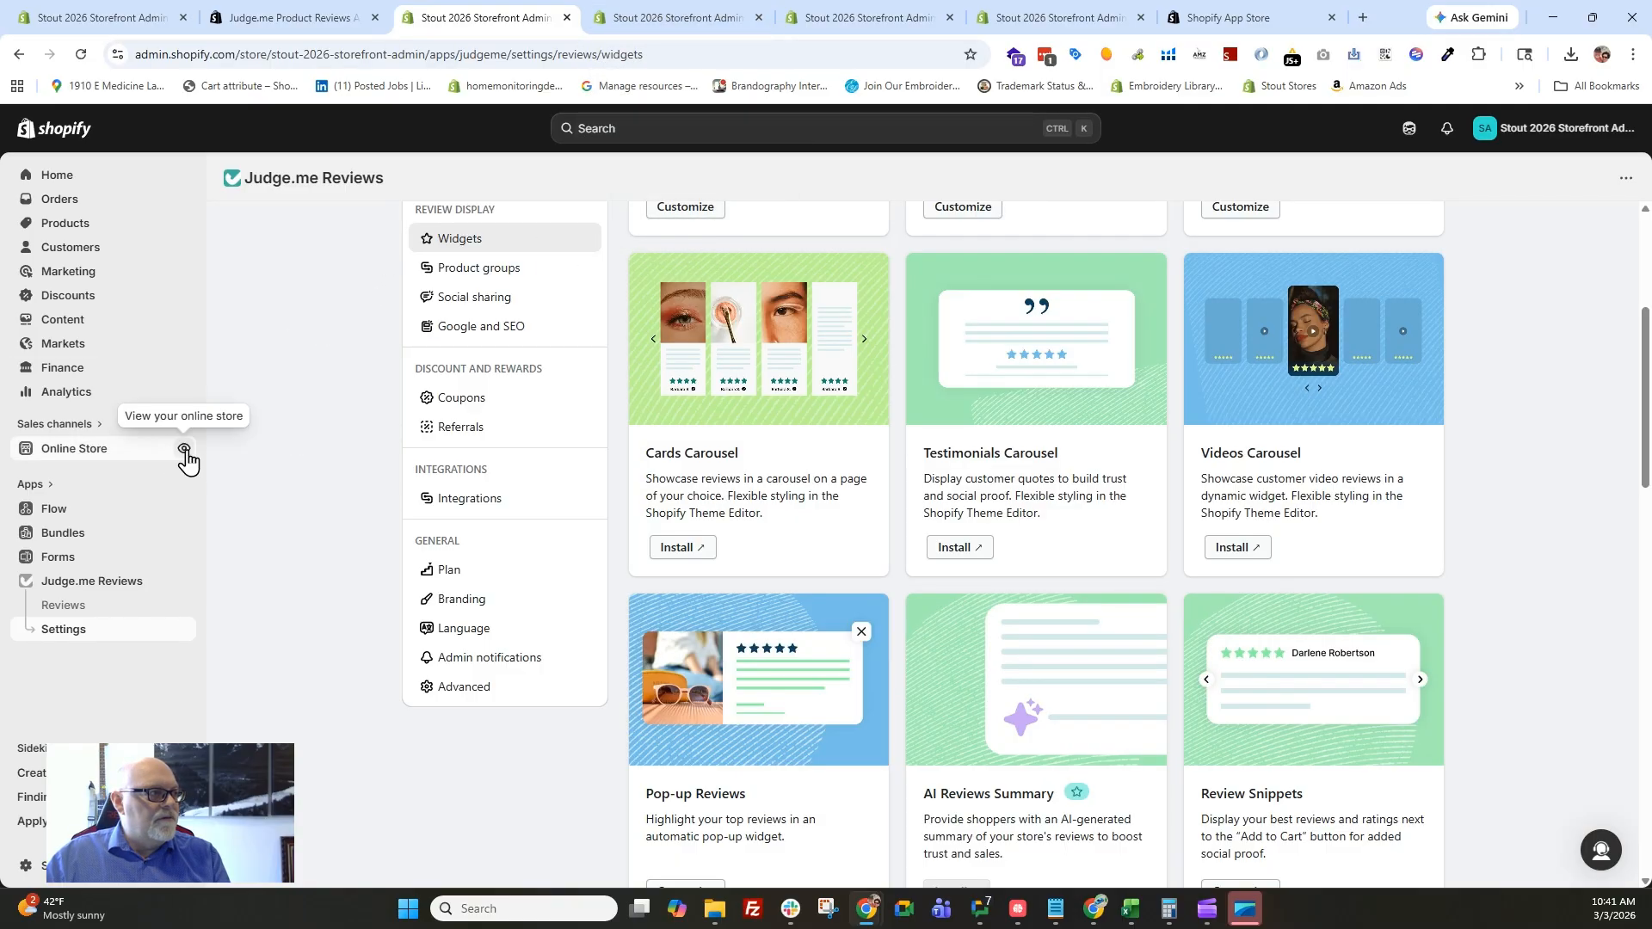
click(184, 450)
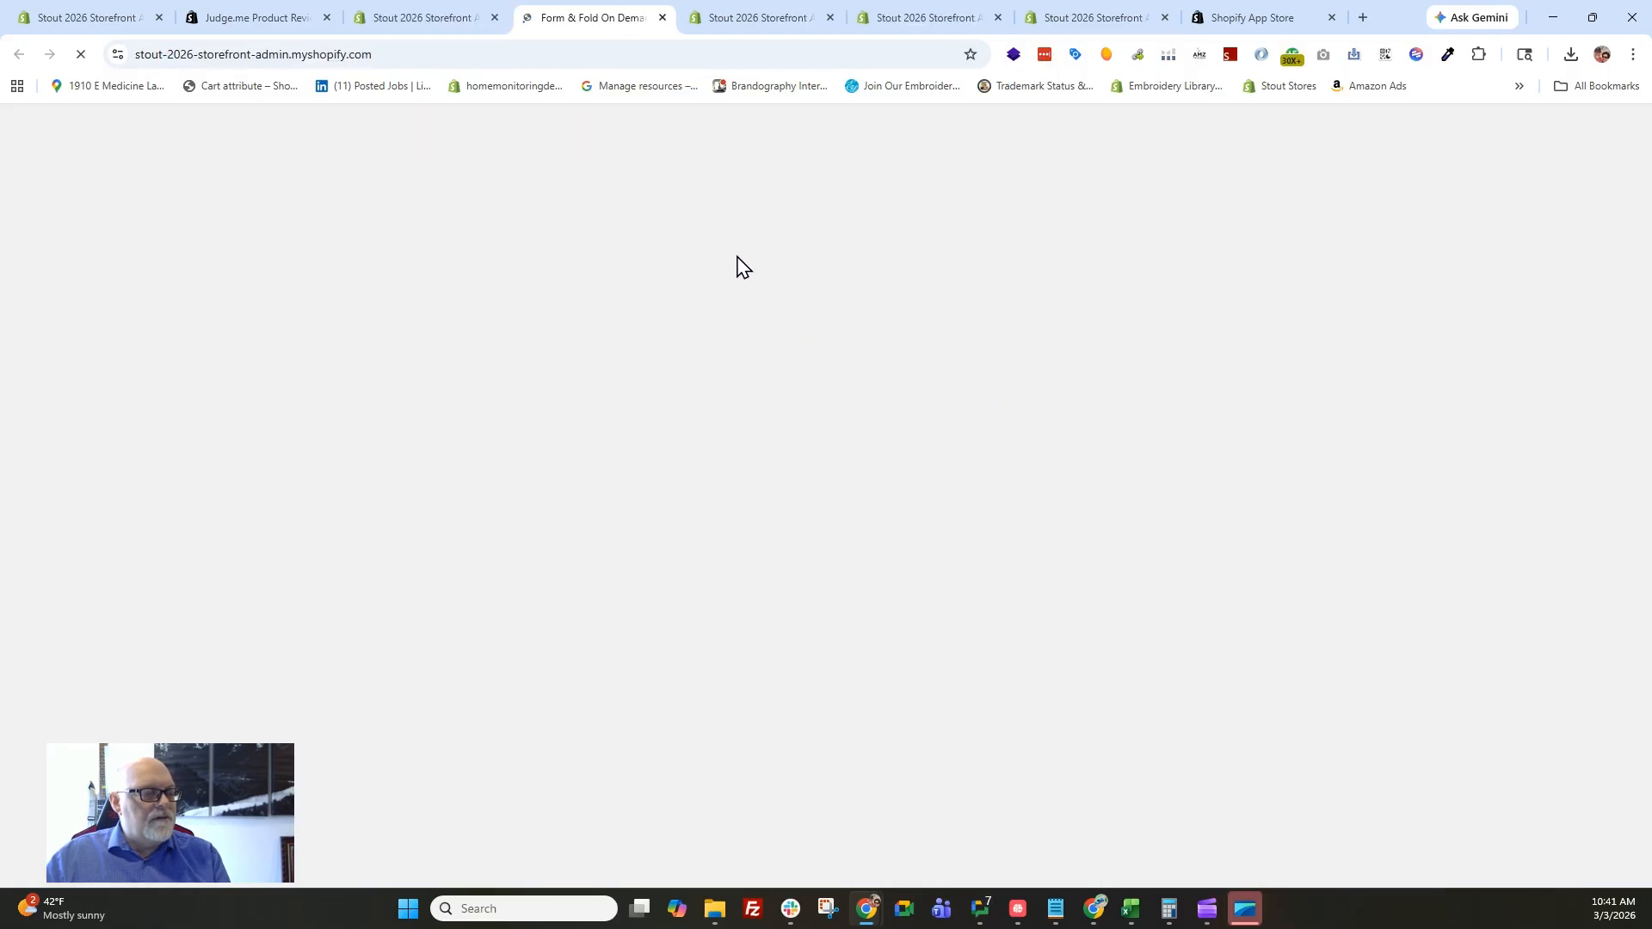
scroll(778, 469, down, 5)
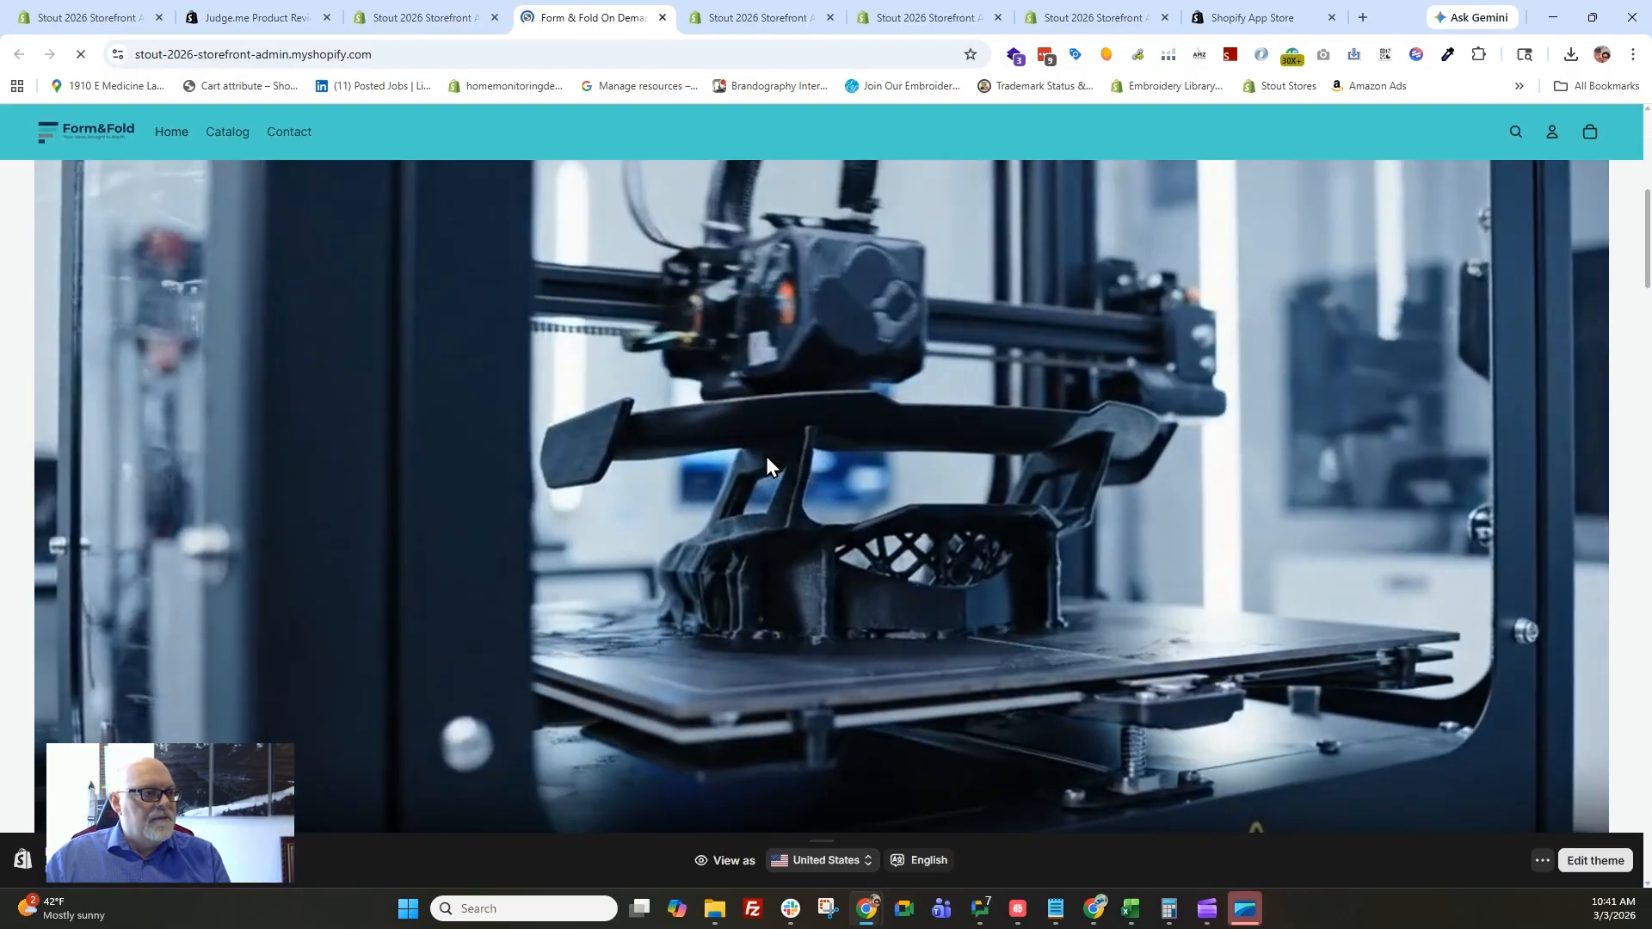
scroll(766, 460, down, 8)
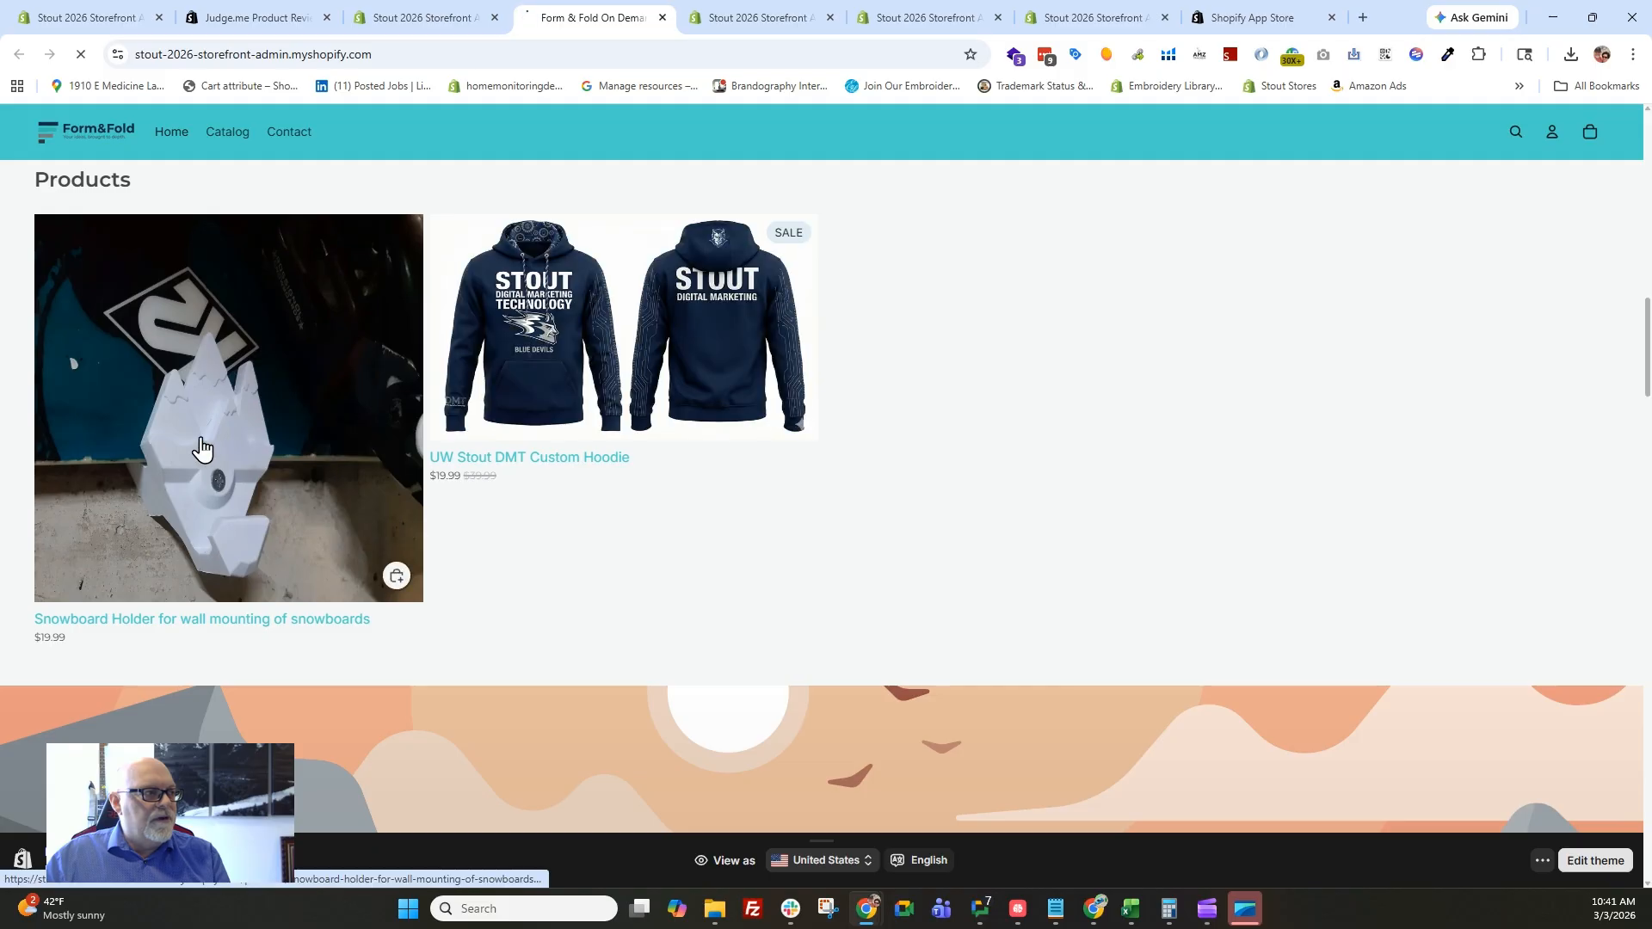
click(201, 448)
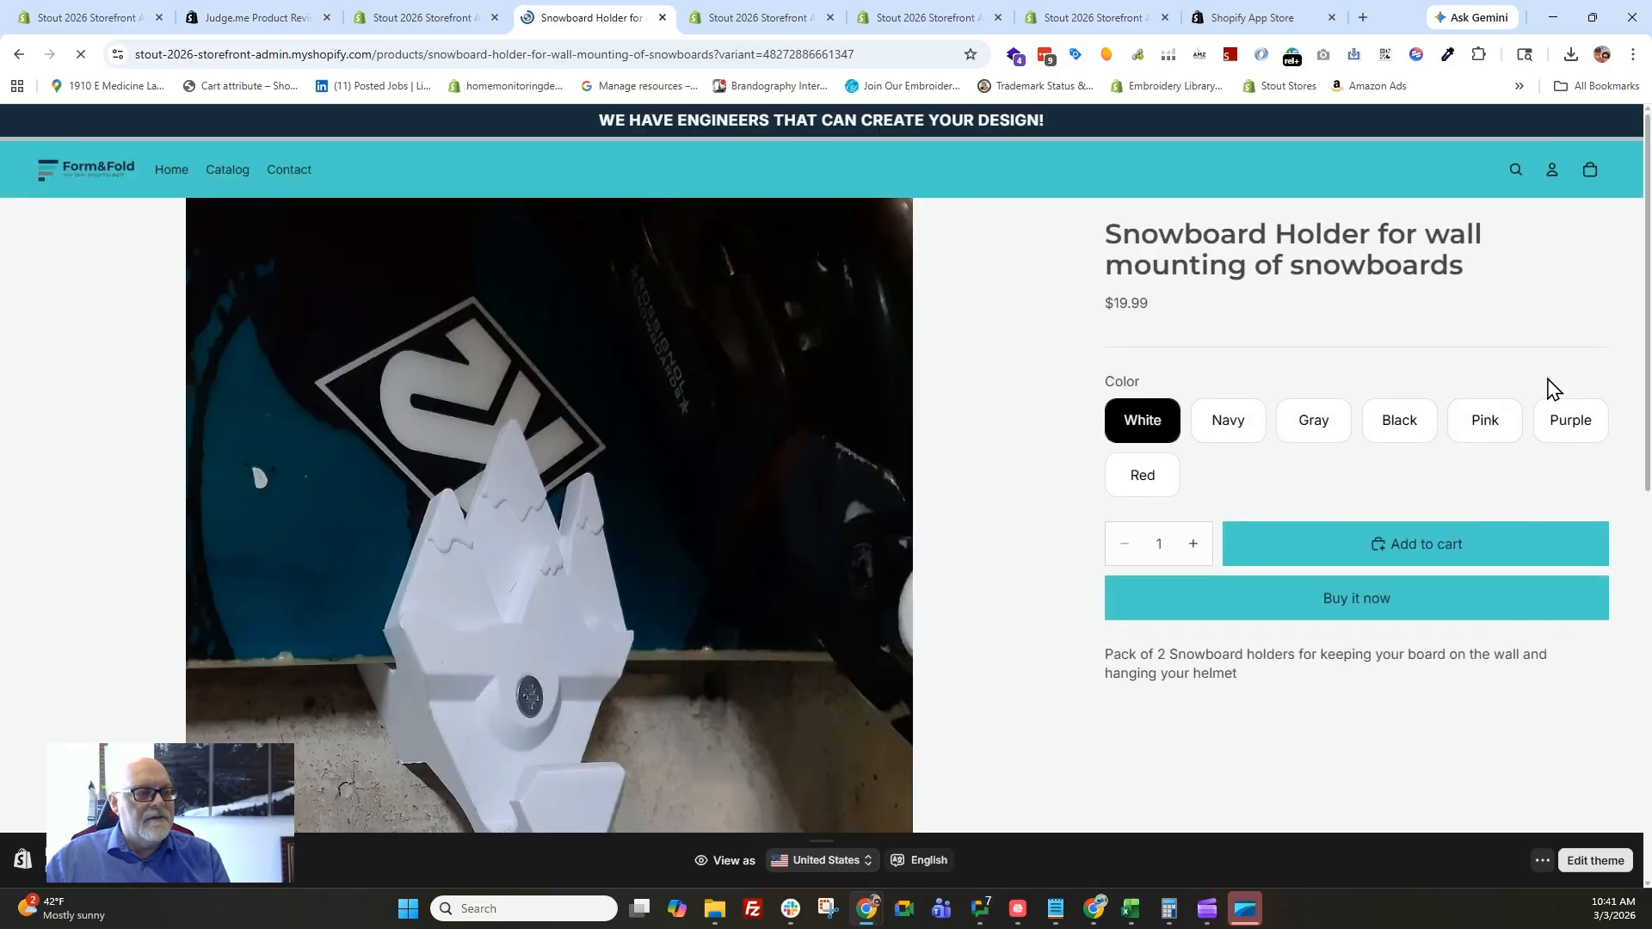
scroll(1044, 384, down, 10)
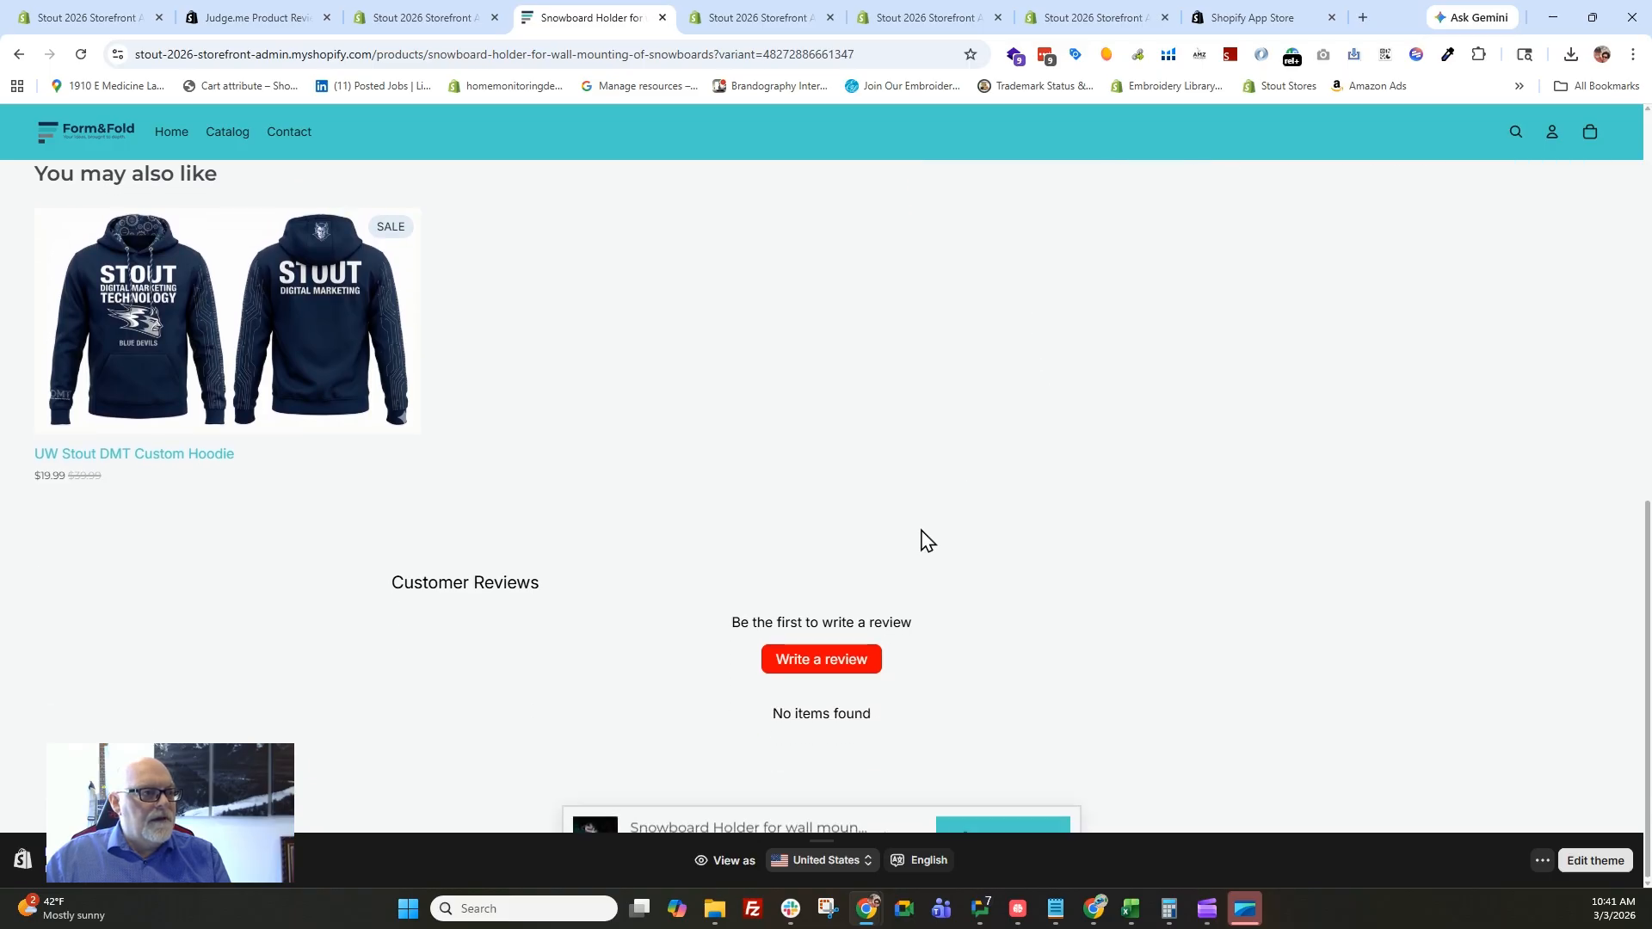
Start a review of the Snowboard Holder with a five-star rating and the content "This is fantastic!!".
click(814, 662)
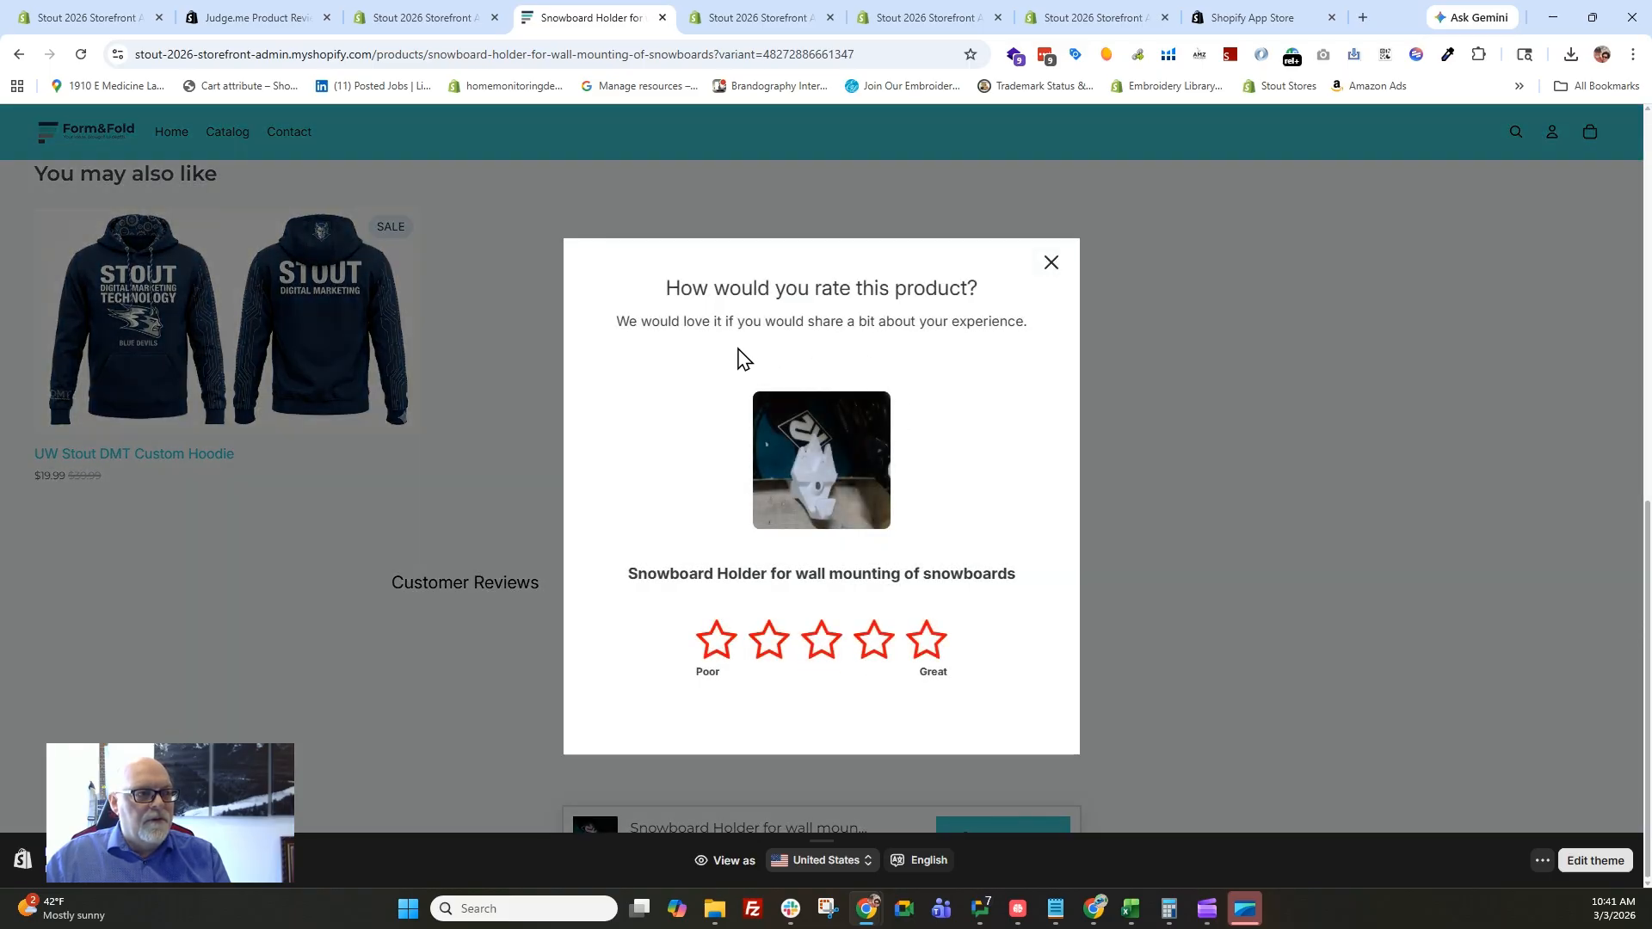
click(926, 641)
click(694, 489)
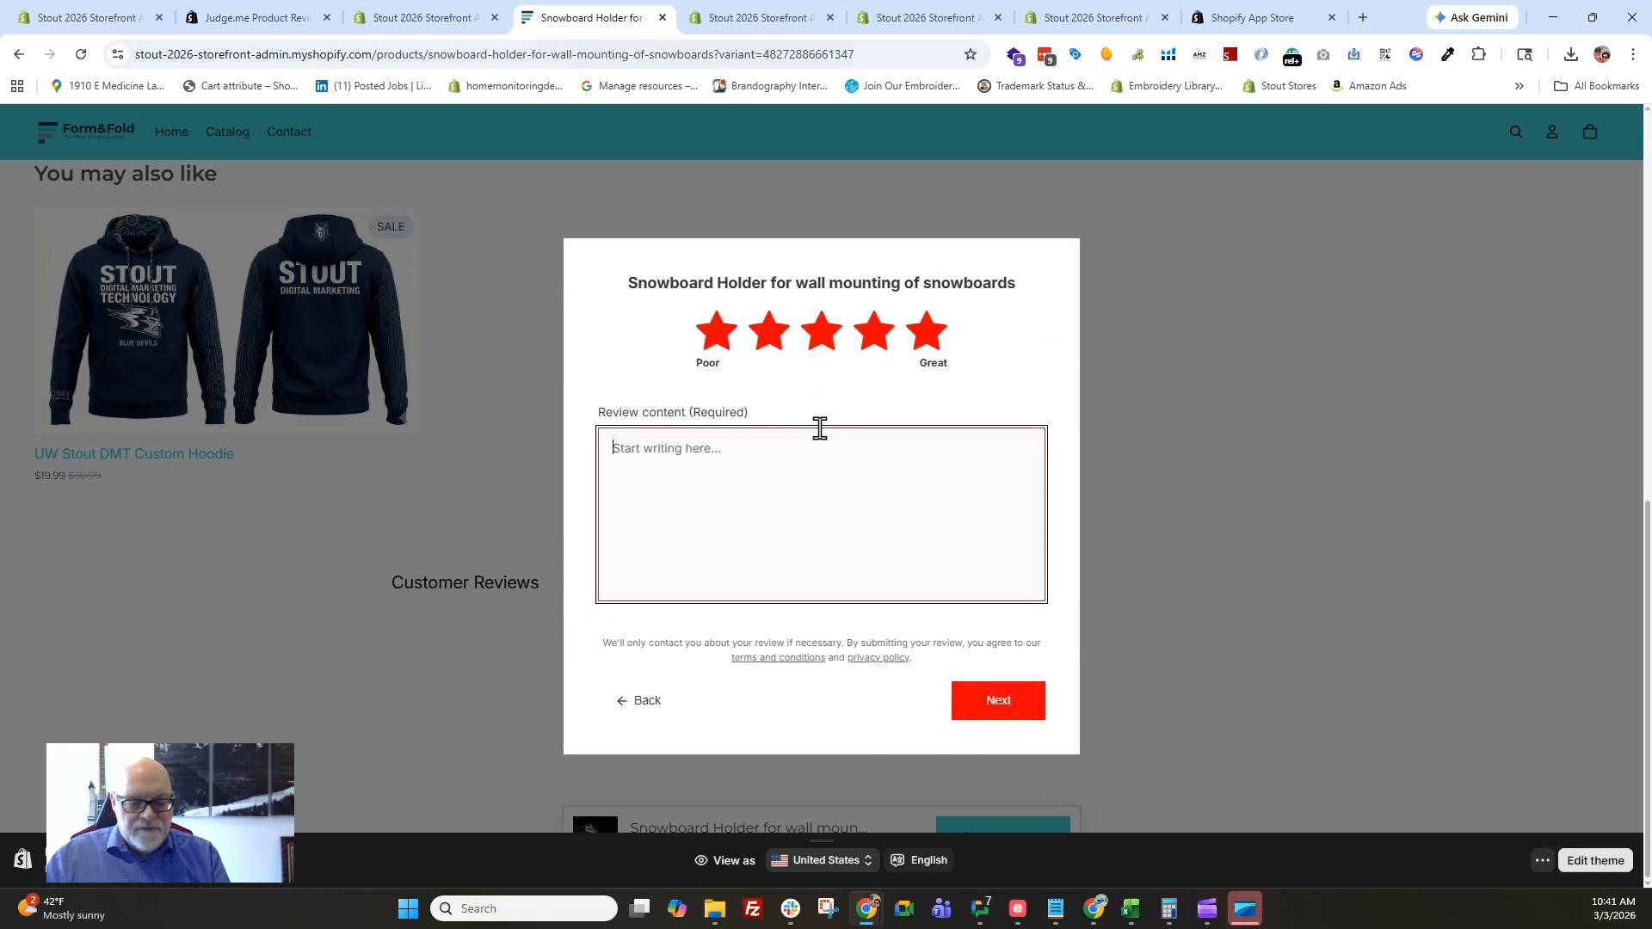
text(This is fantastic!!)
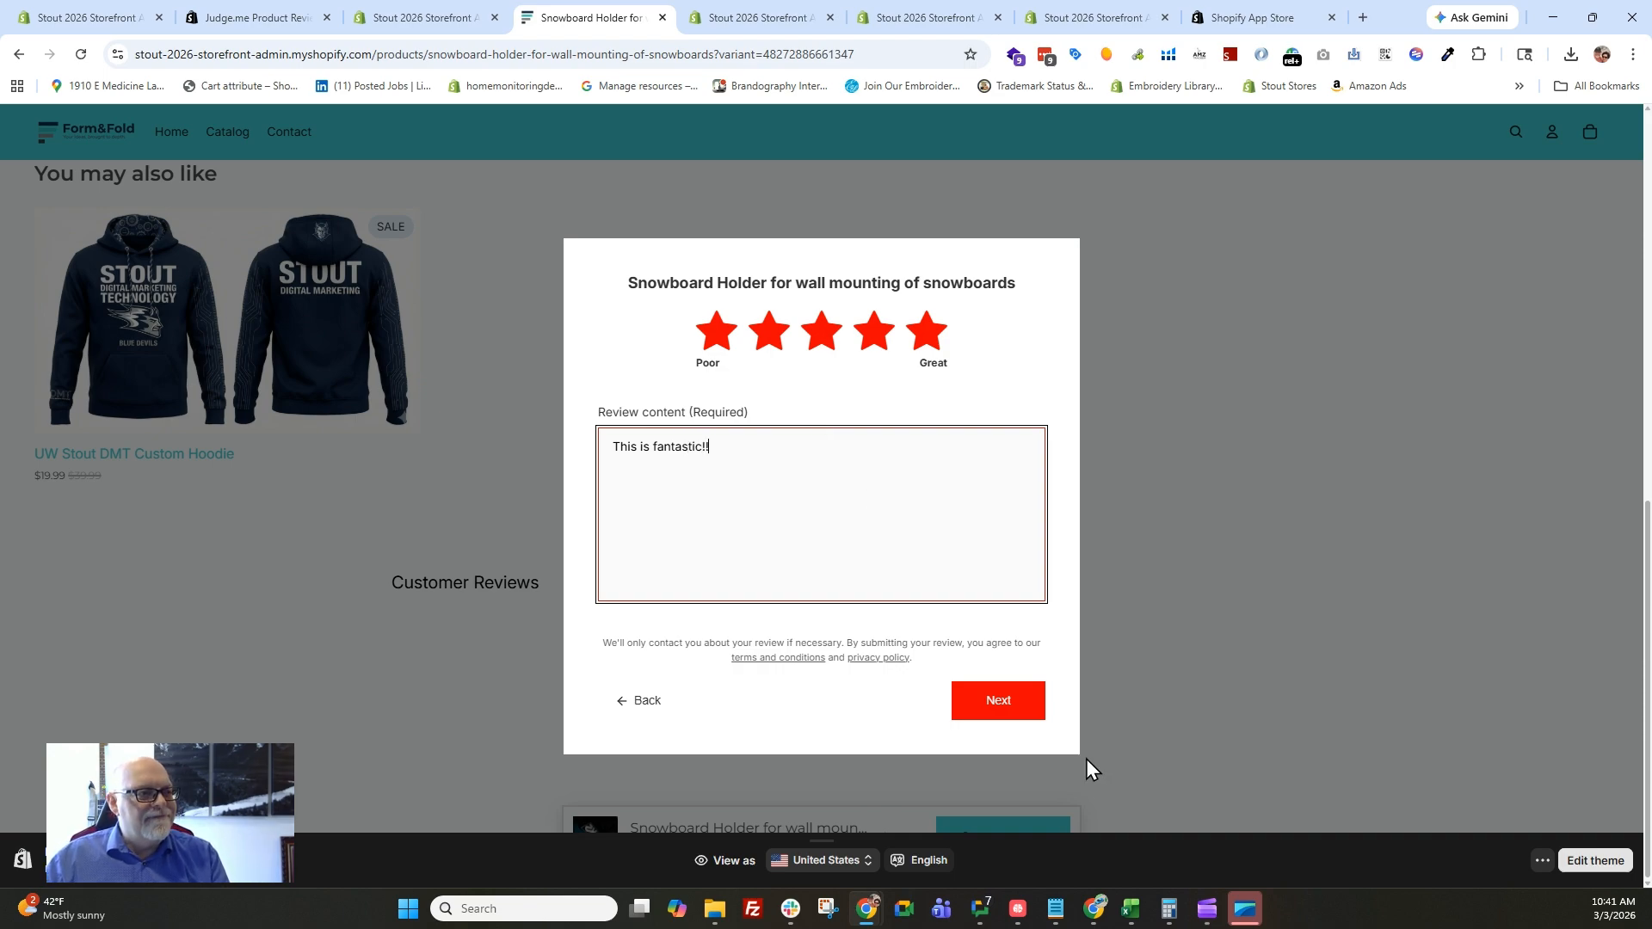
click(1001, 708)
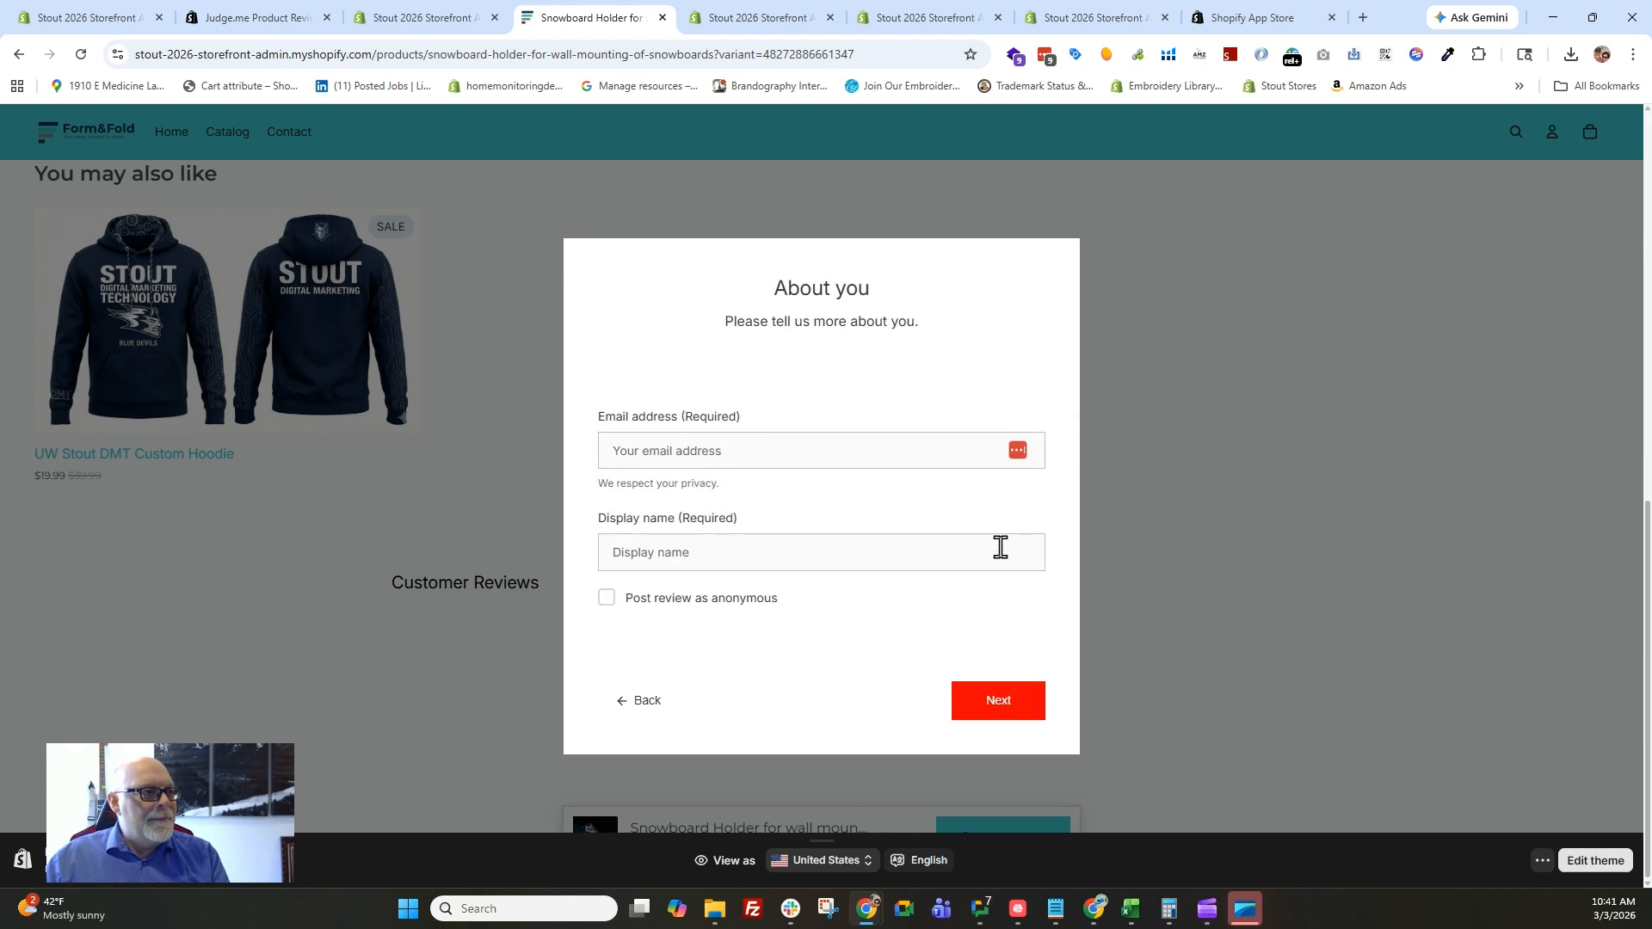
Enter the reviewer's email address and display name, submit the review without a picture or video, and dismiss the store rating request.
click(663, 448)
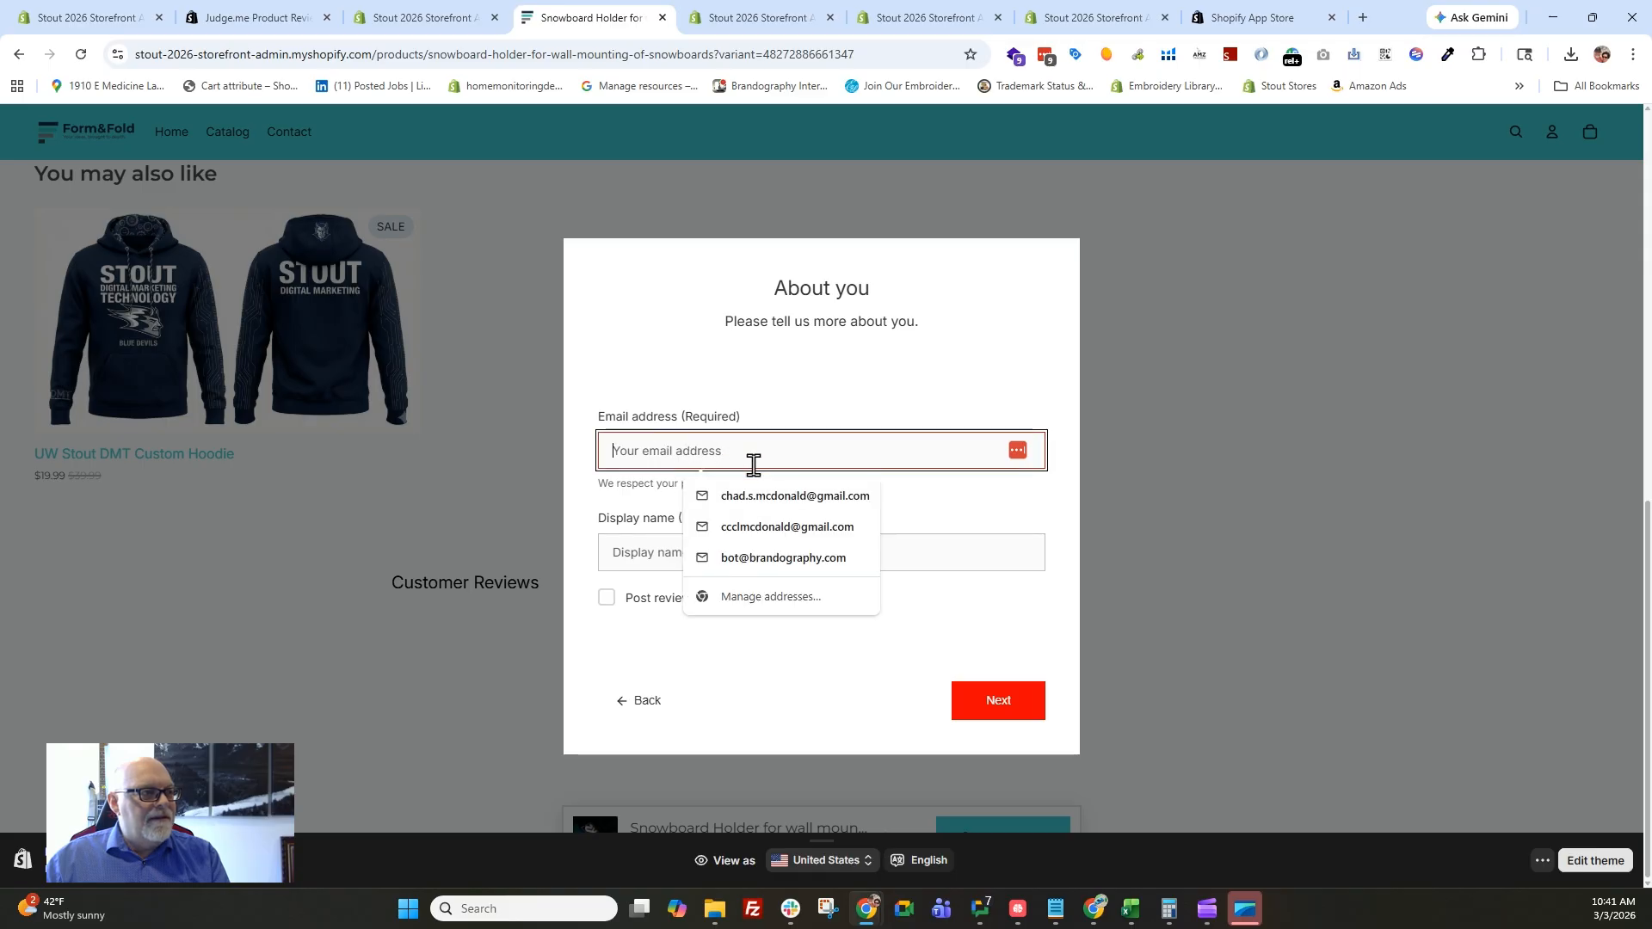
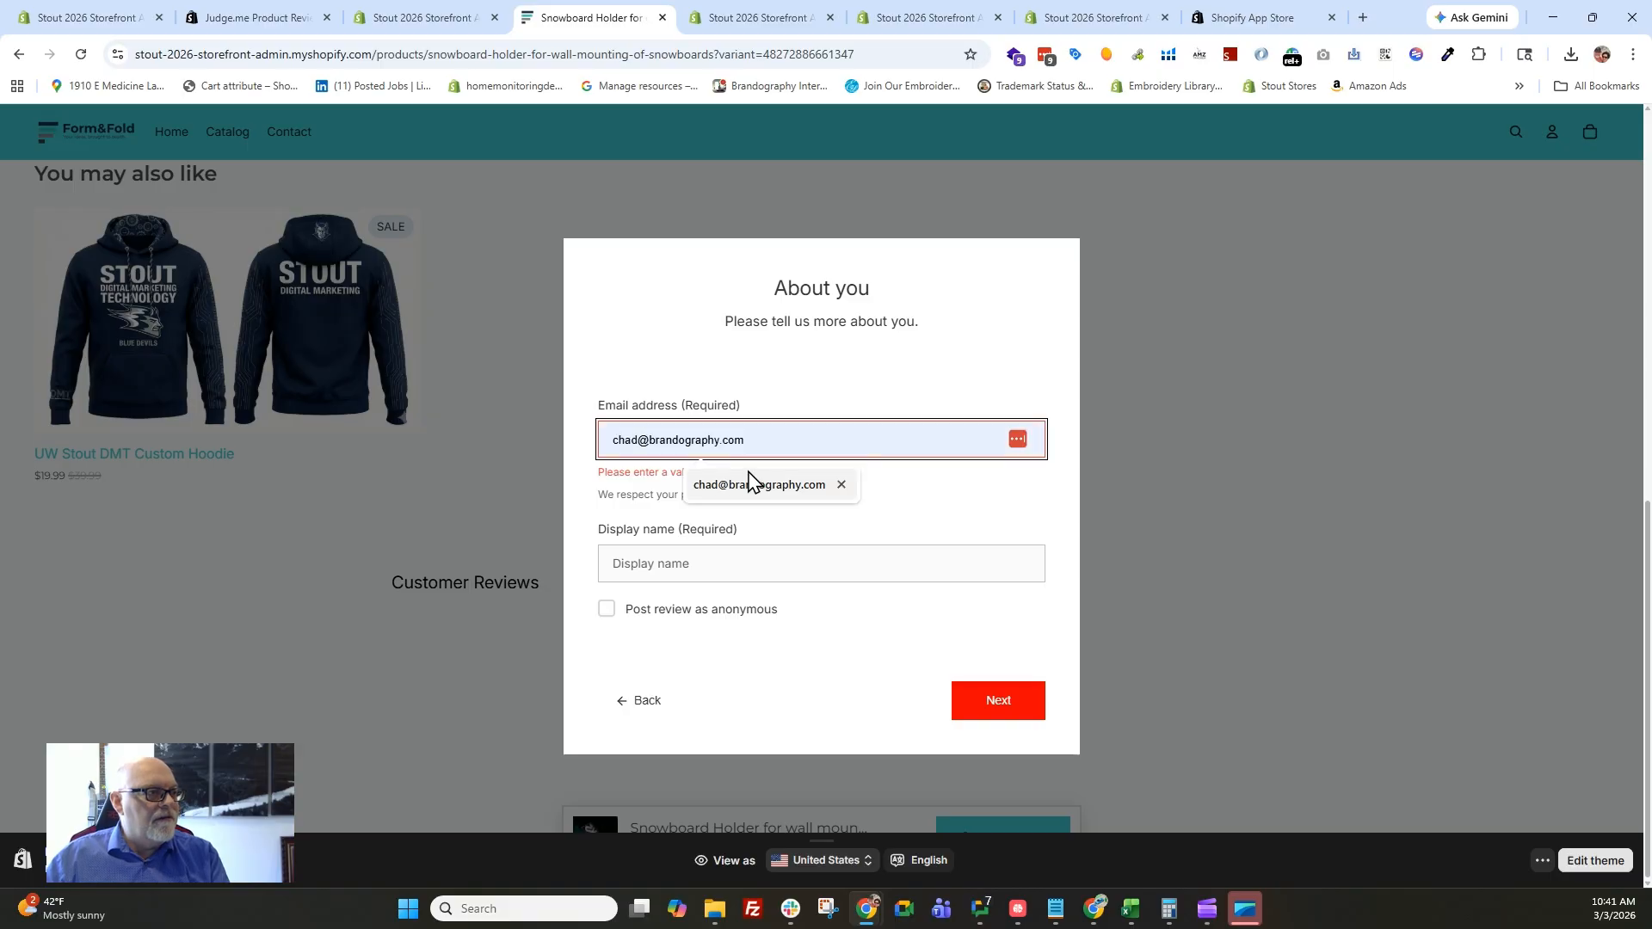
click(754, 484)
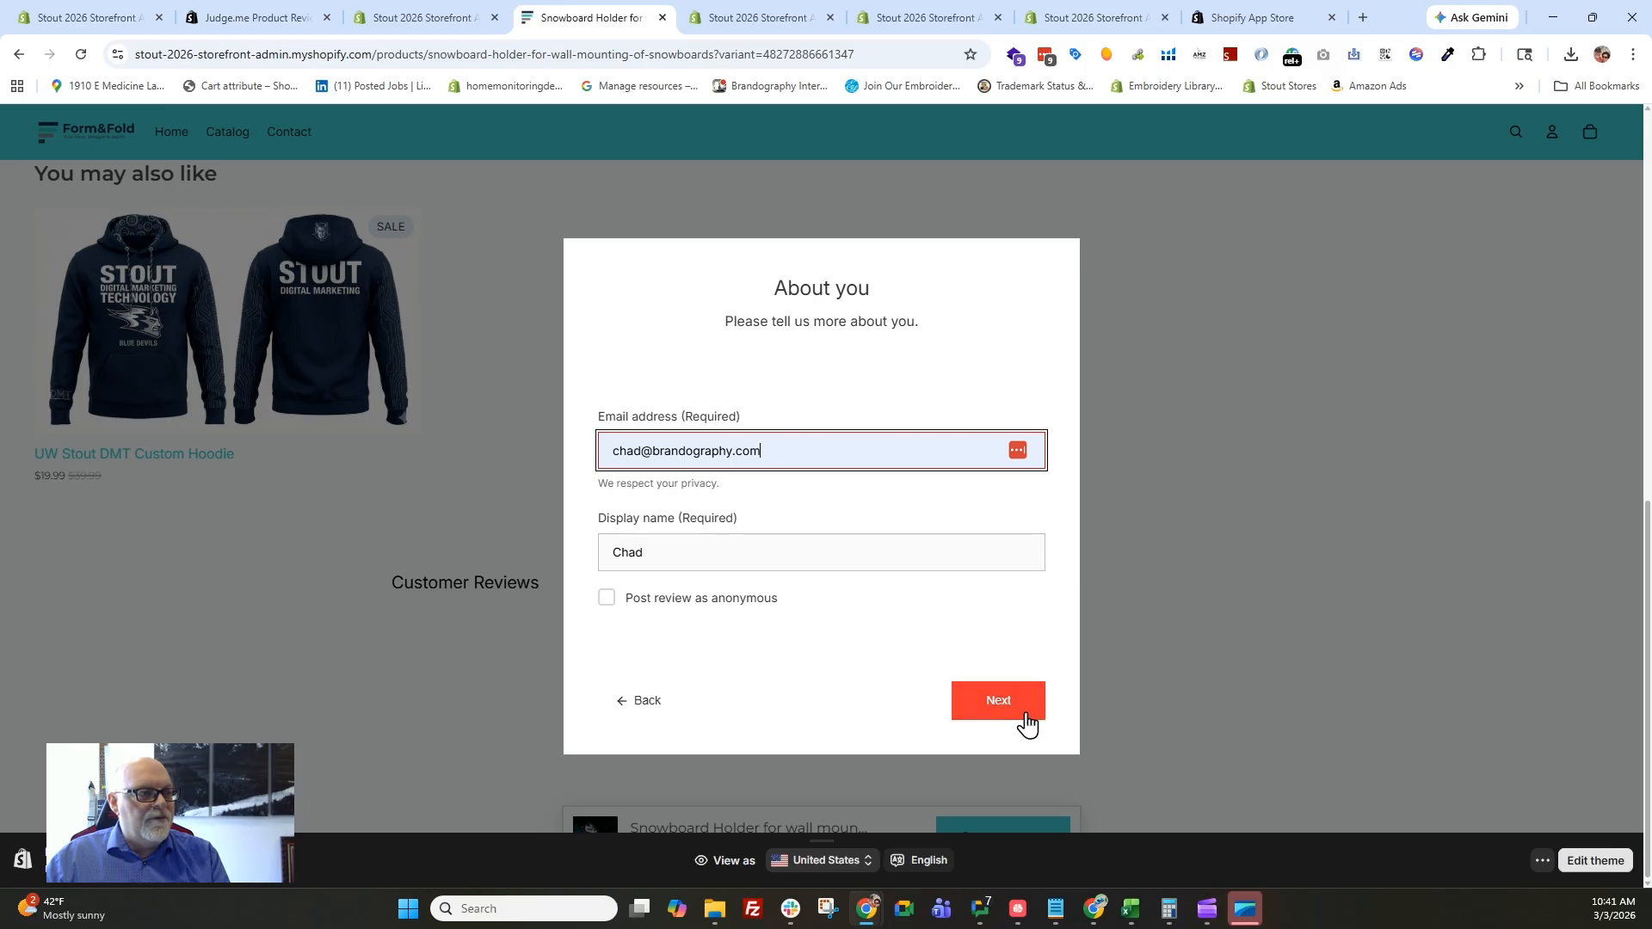
click(1022, 715)
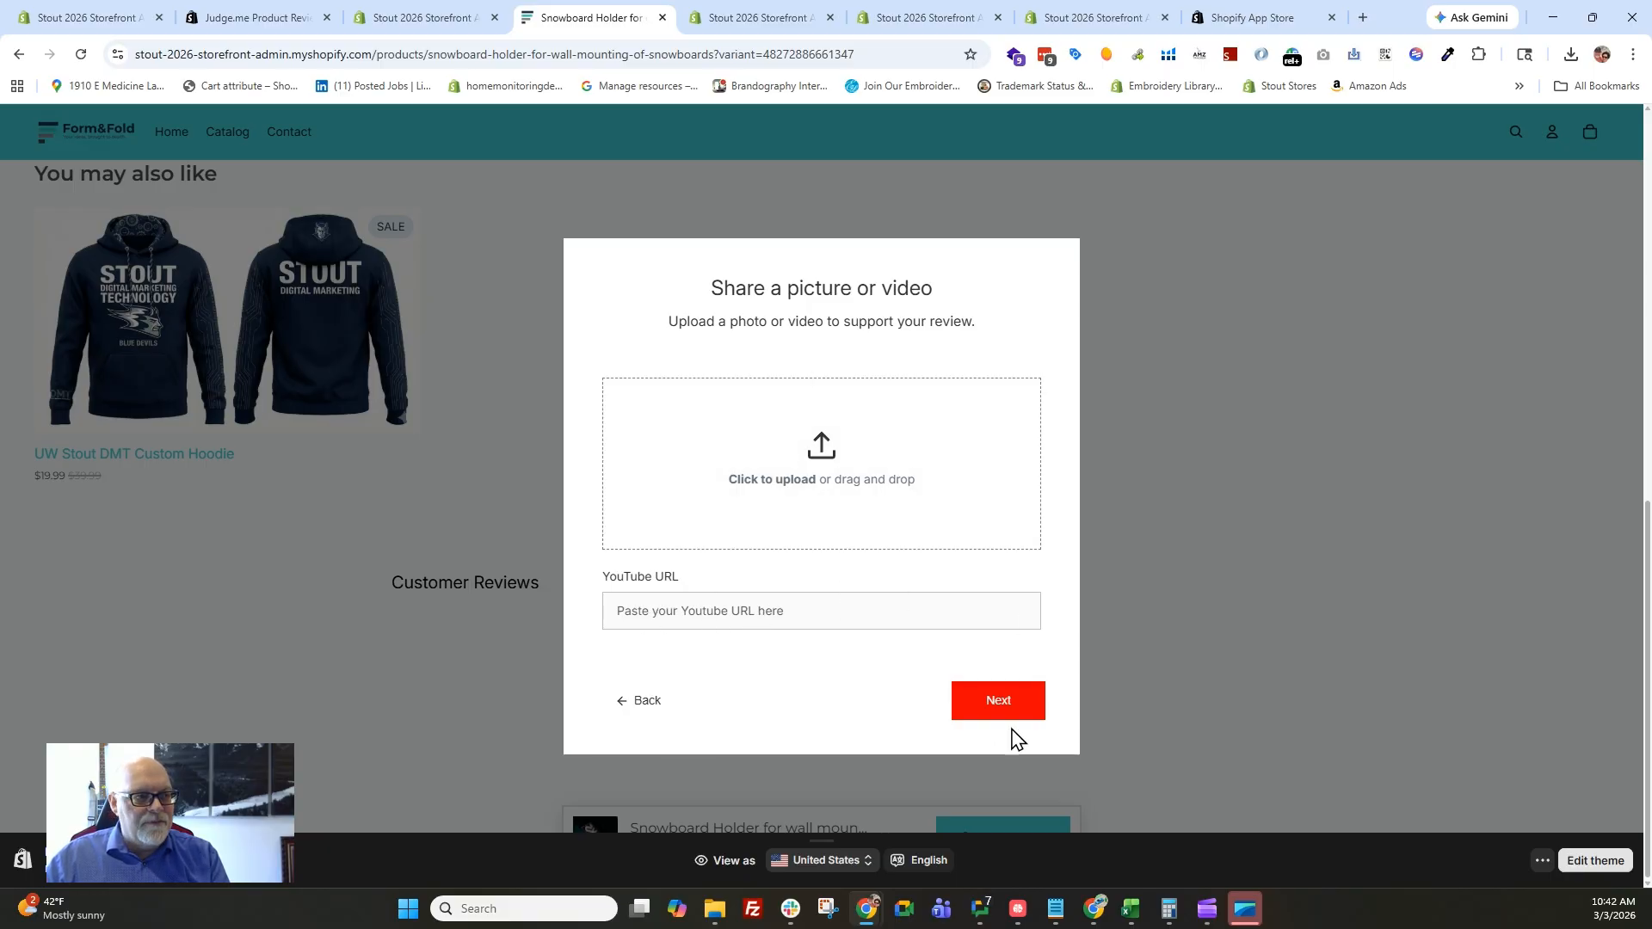
click(1003, 711)
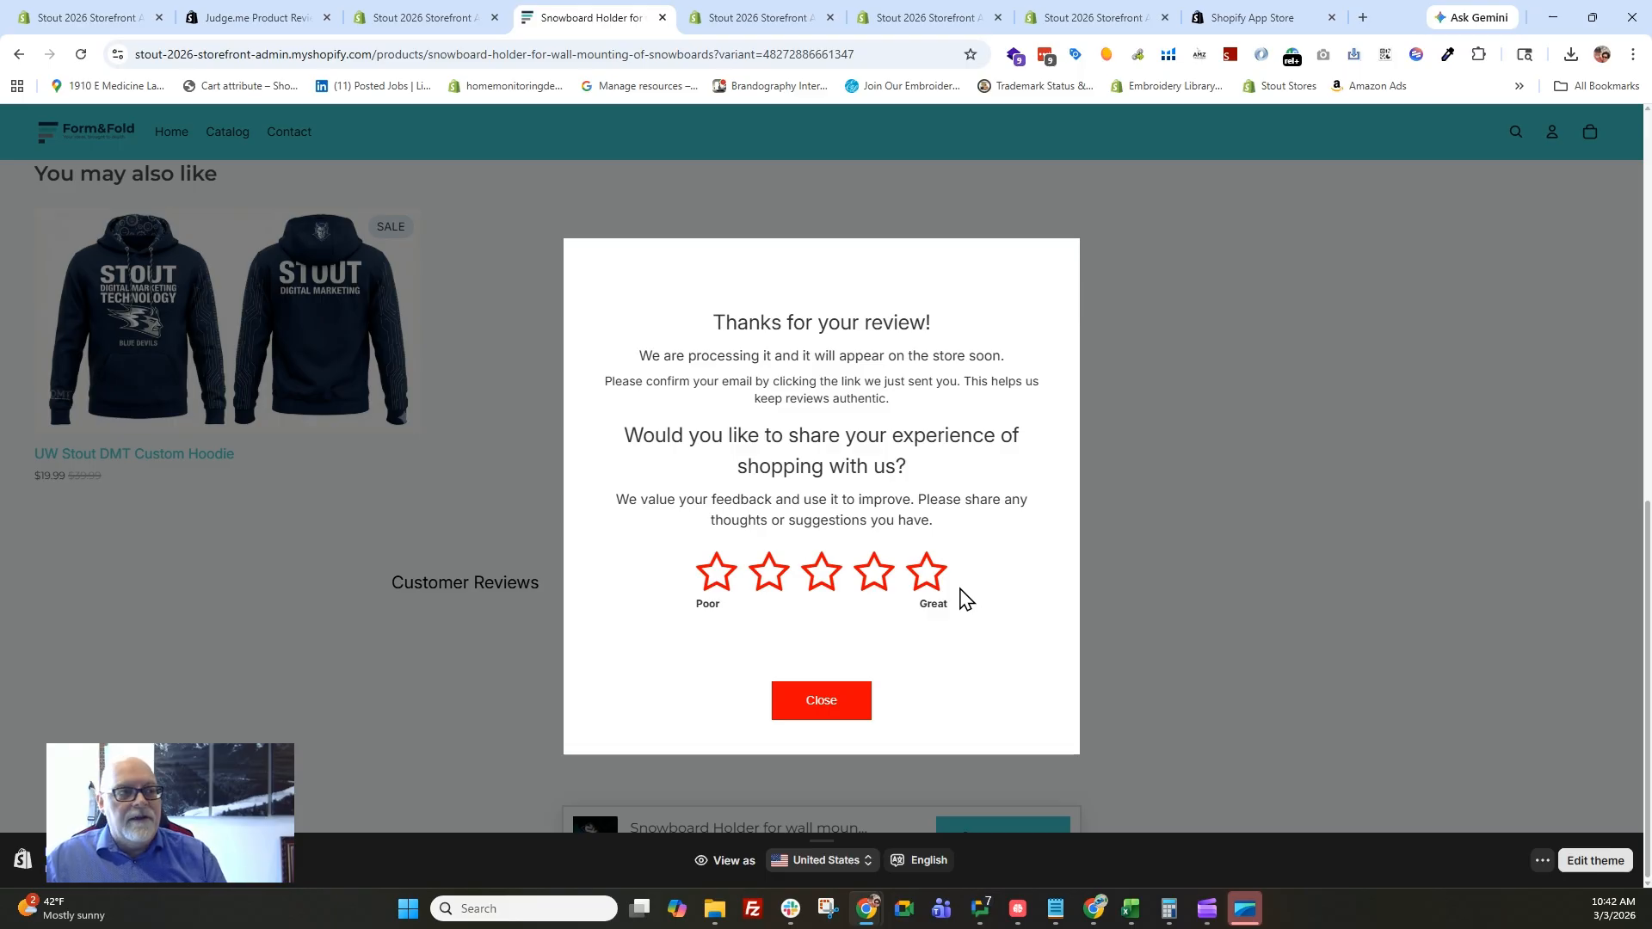
click(814, 712)
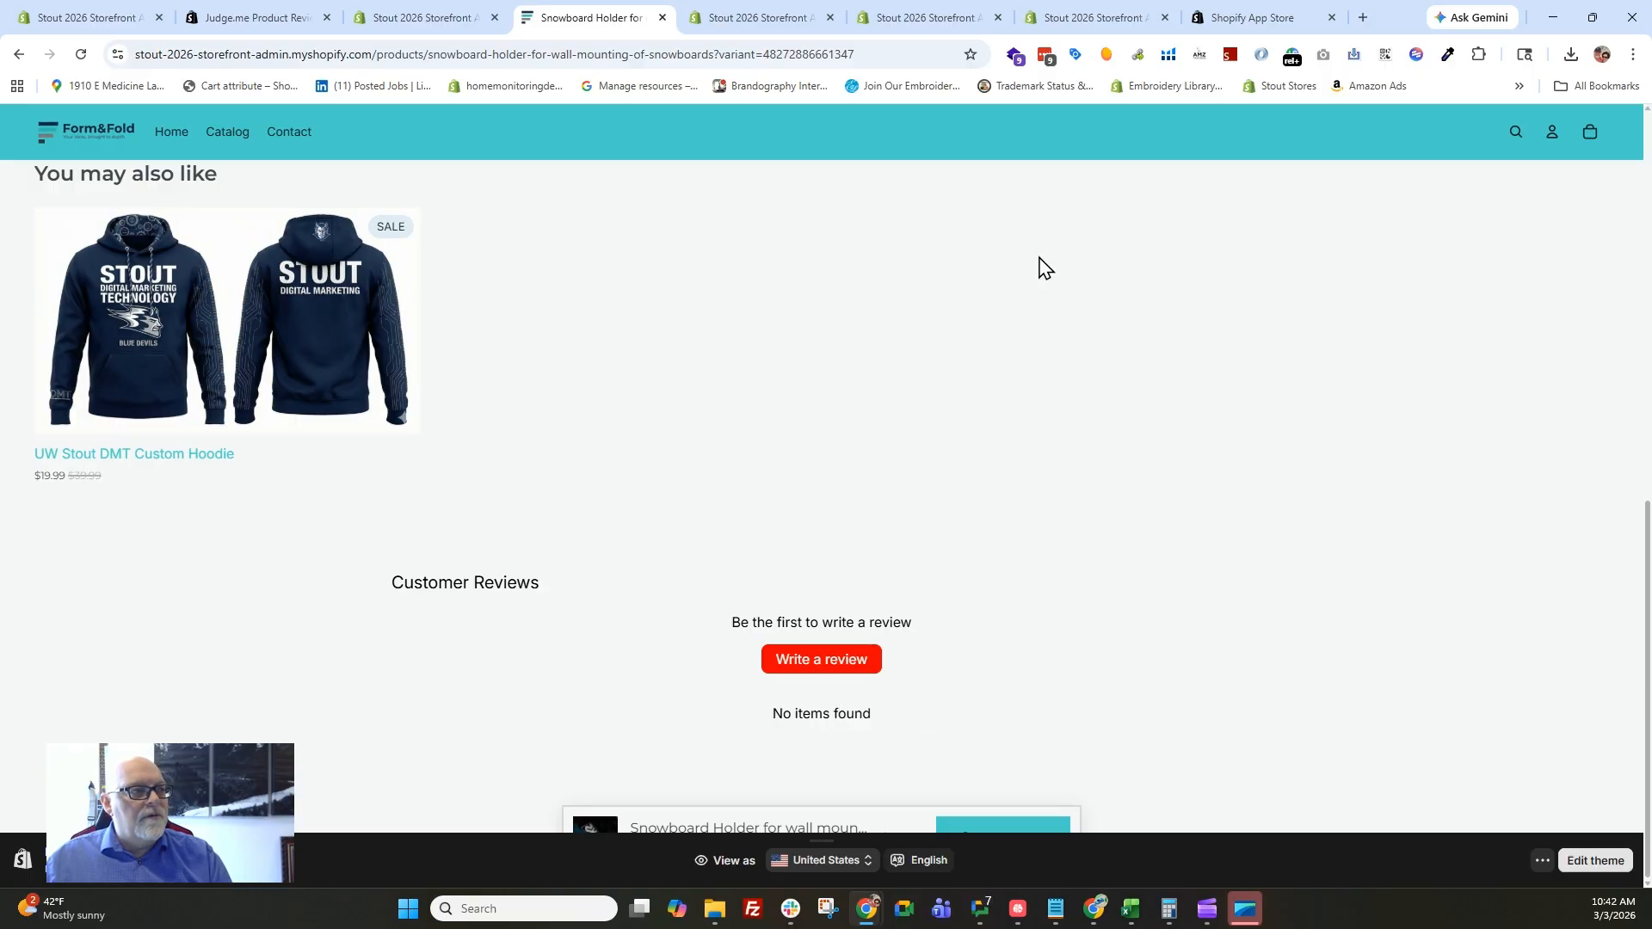
Return to the Shopify admin and check the submitted product review in the Judge.me reviews list.
click(430, 19)
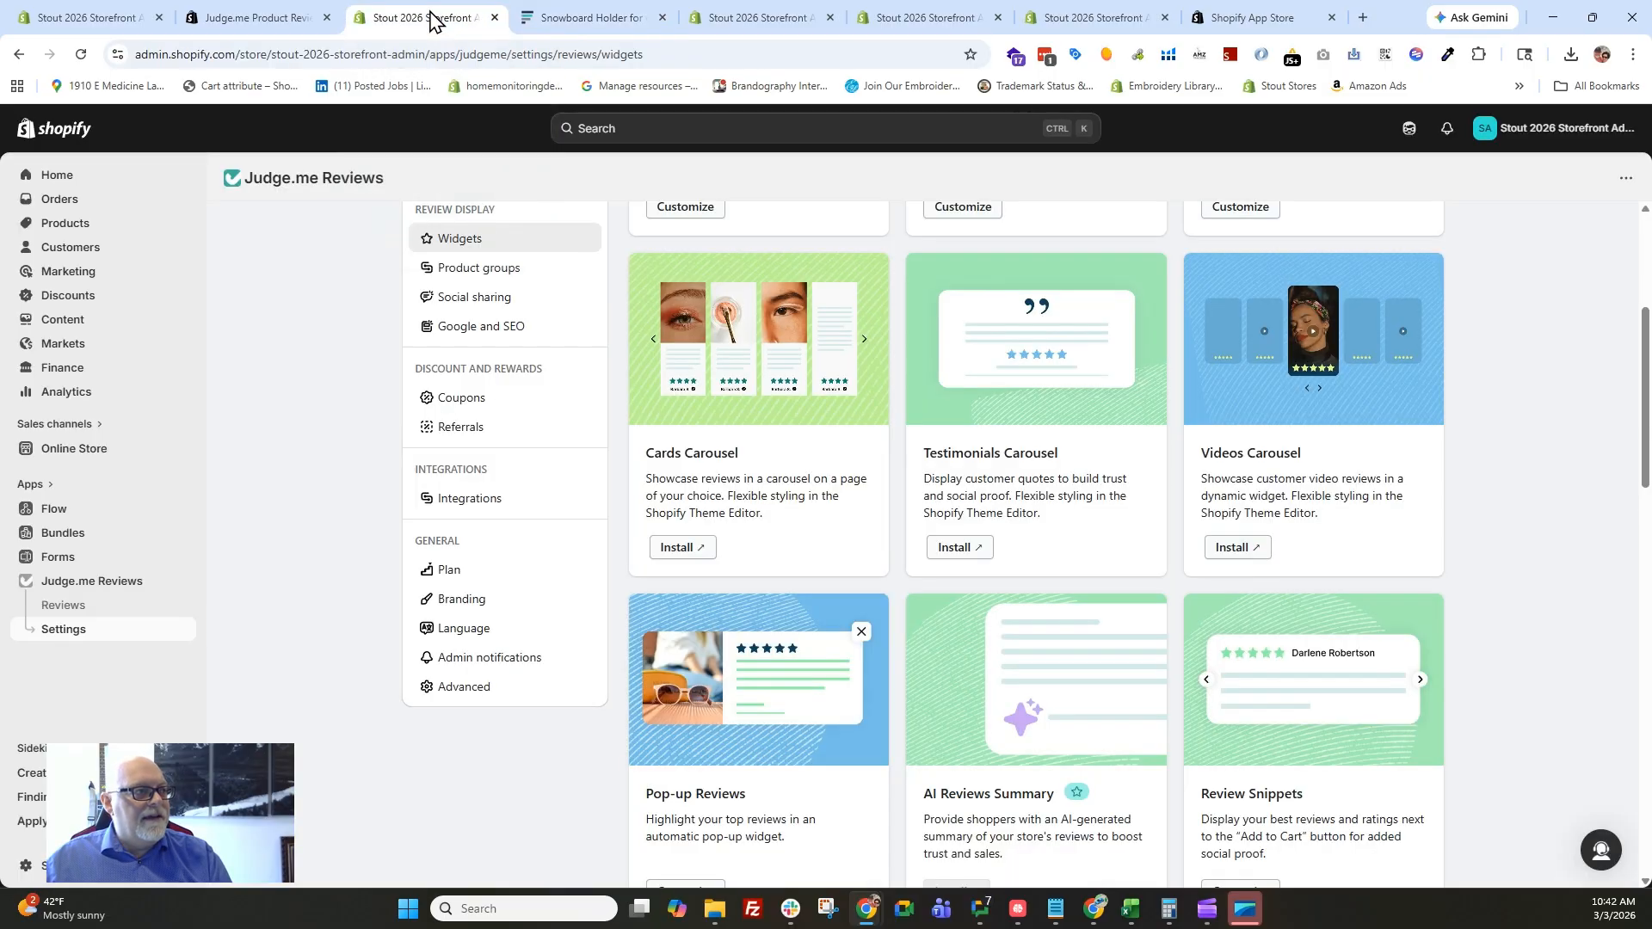
click(70, 609)
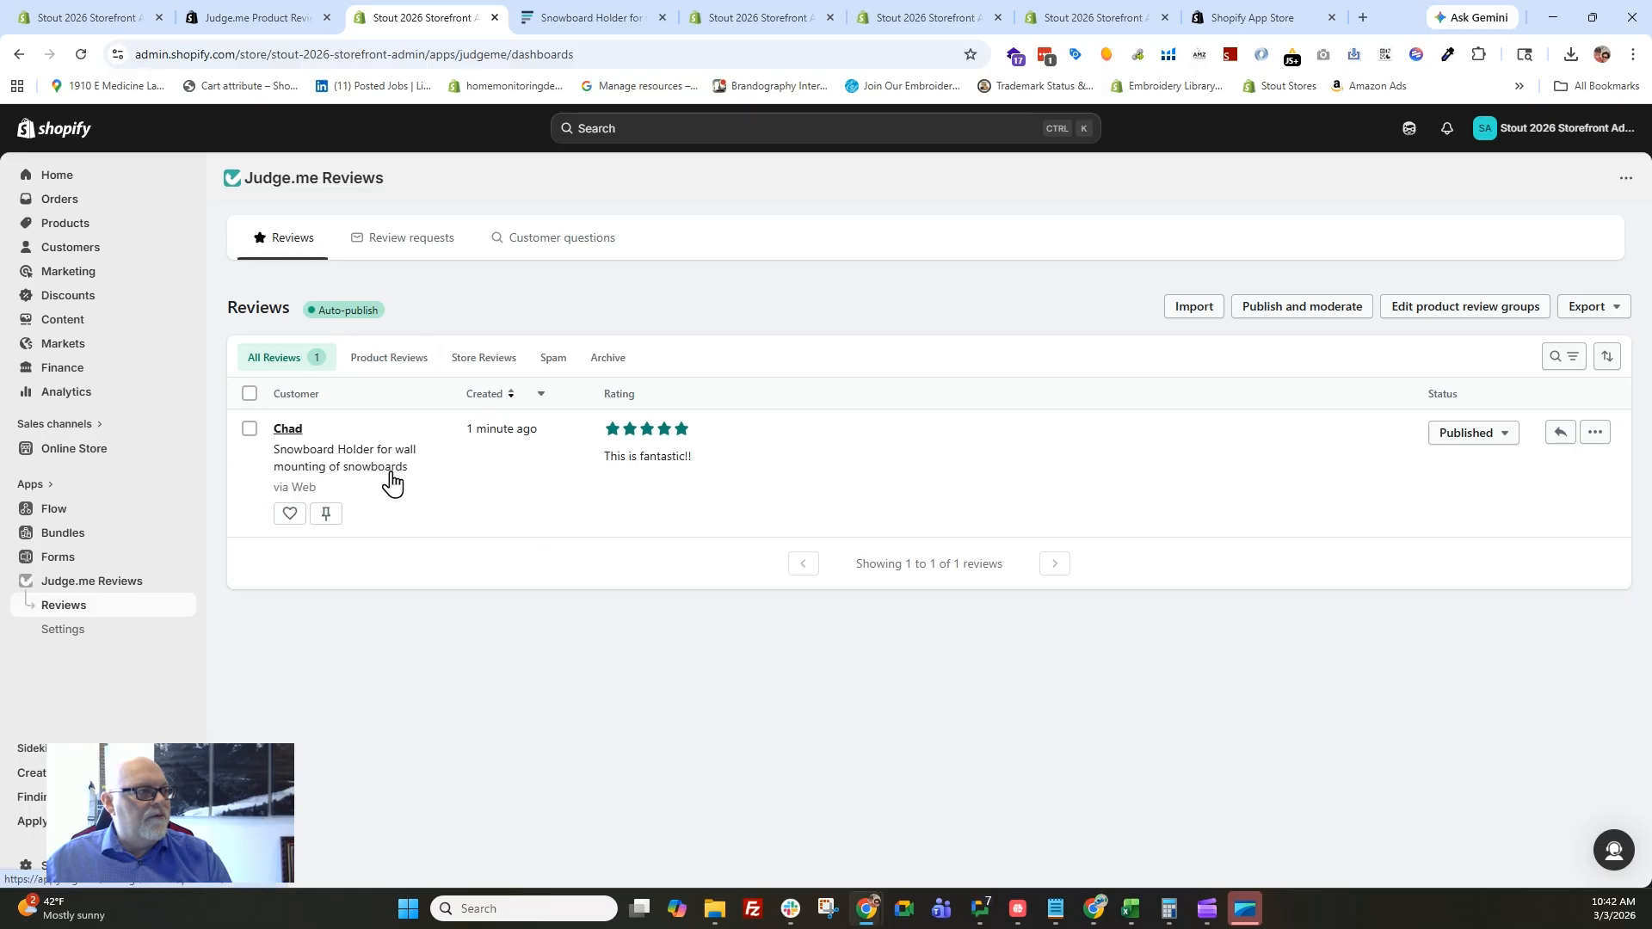
mouse_move(358, 317)
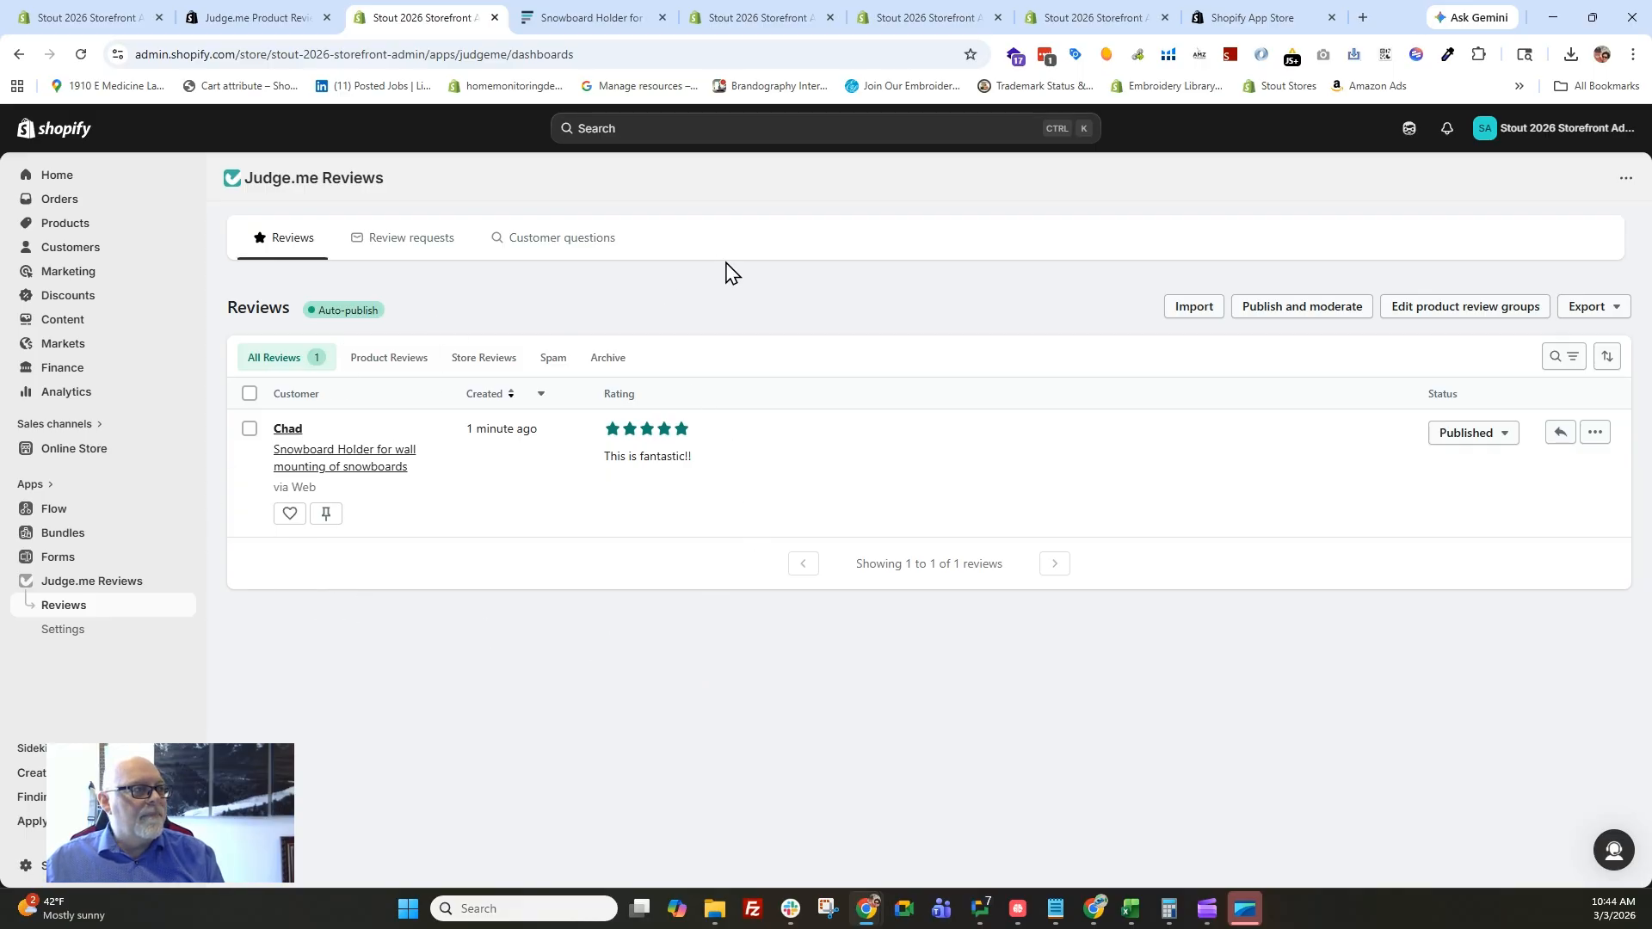
Find the Shopify Search & Discovery app, install it with the requested data access, and pin it to the admin navigation.
click(30, 483)
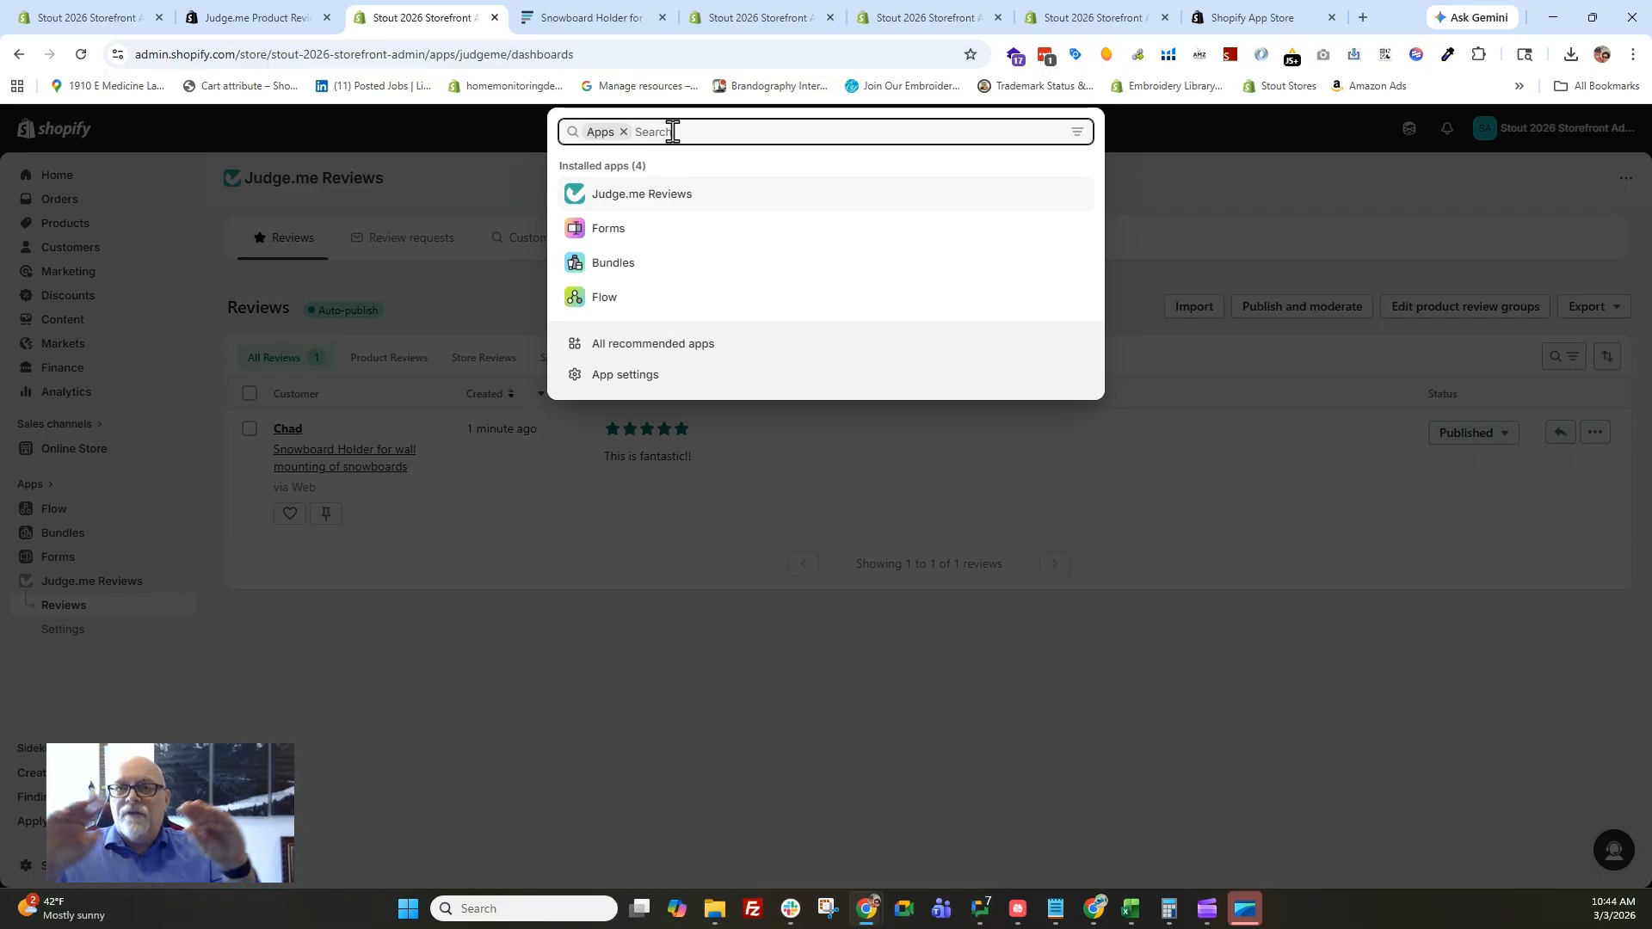
text(searc)
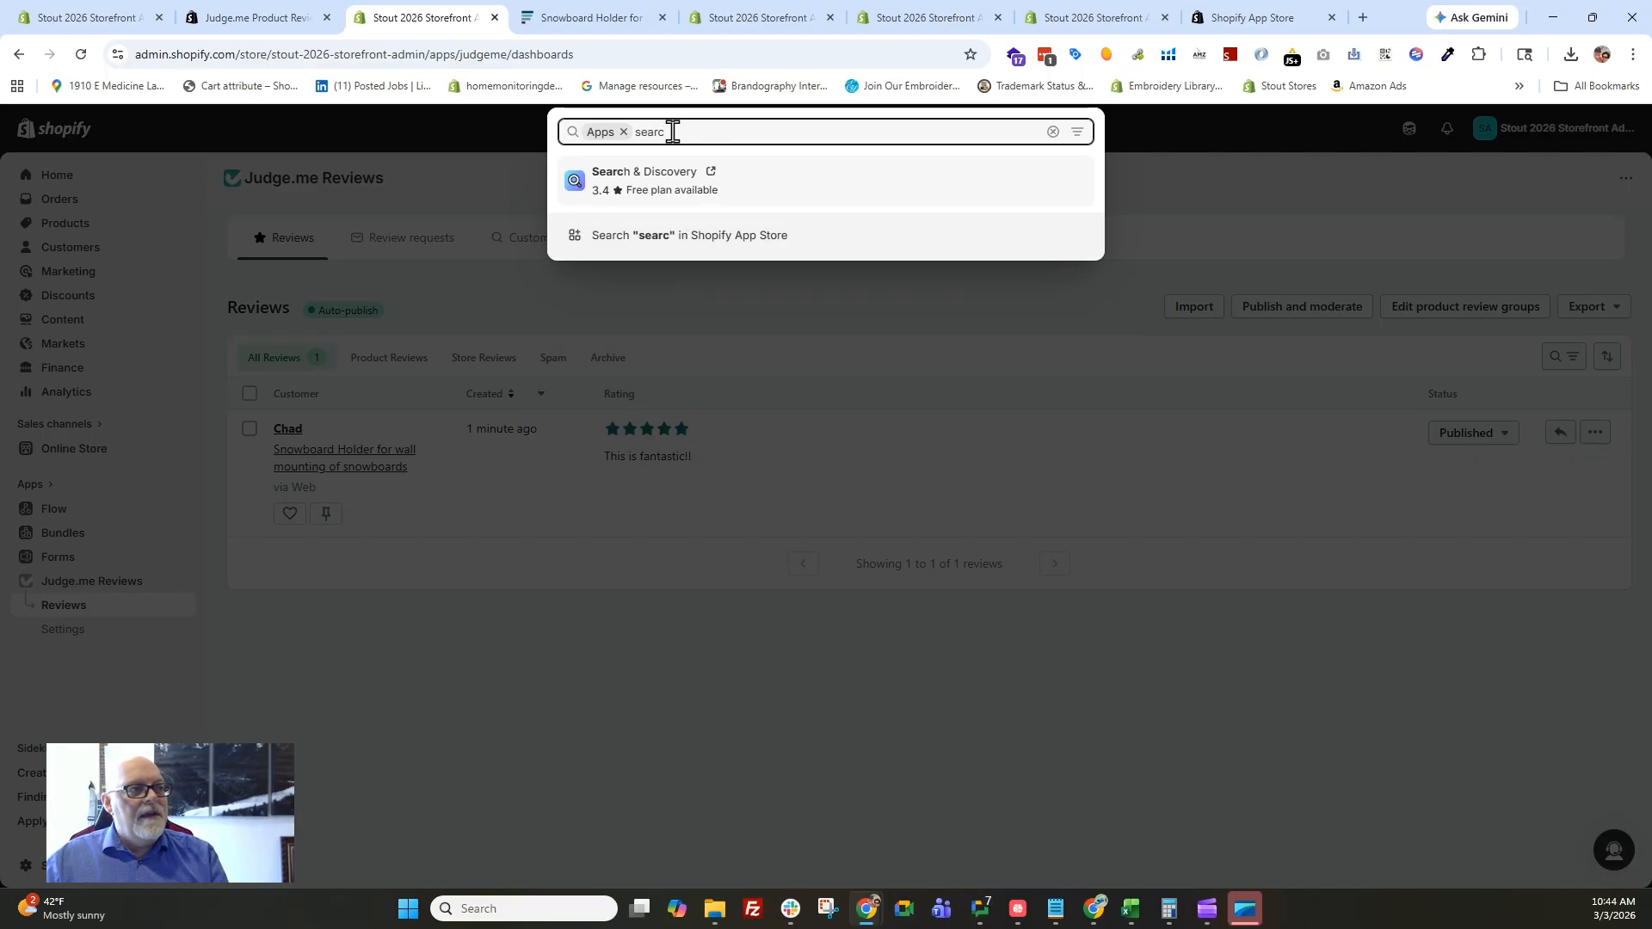
click(615, 183)
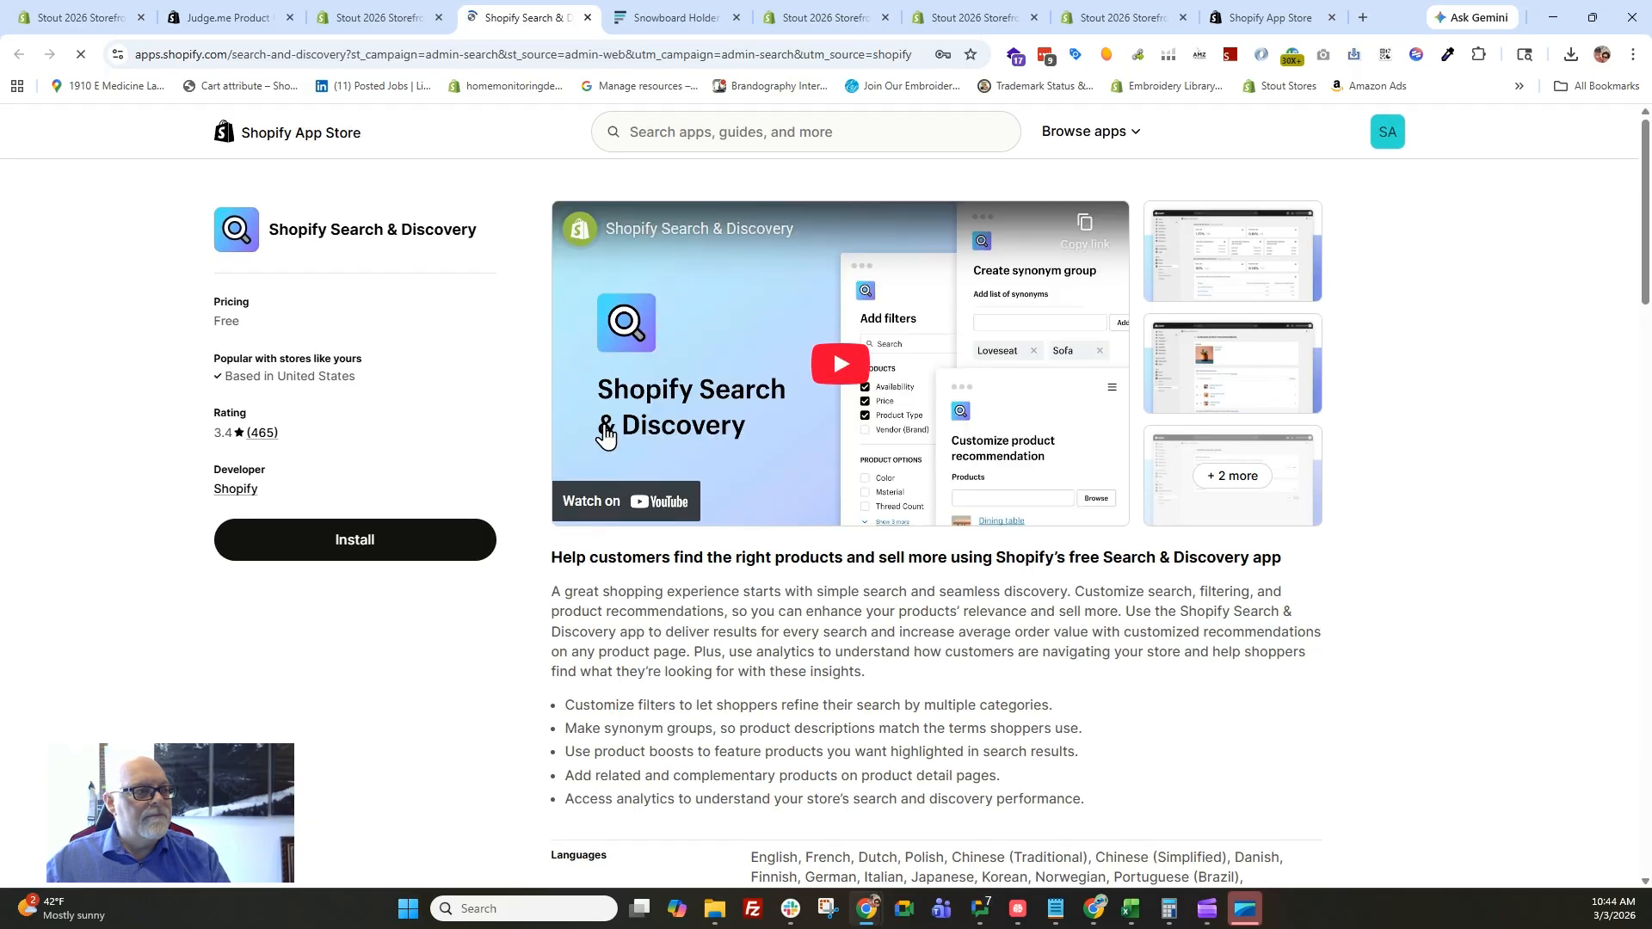
click(351, 545)
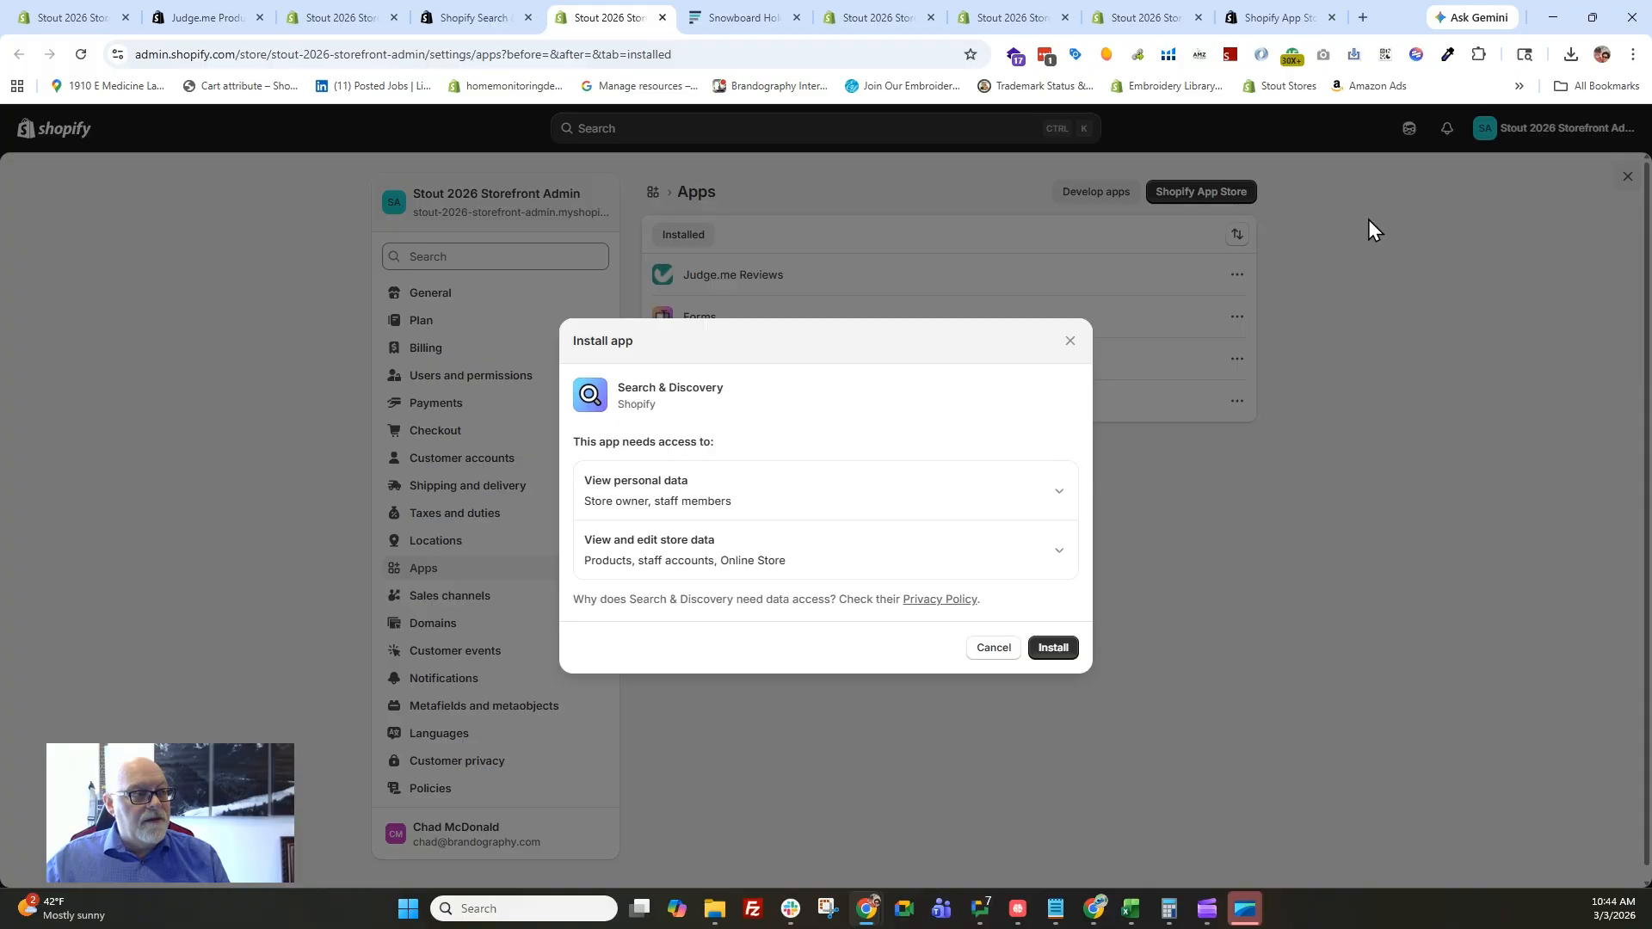
click(1067, 655)
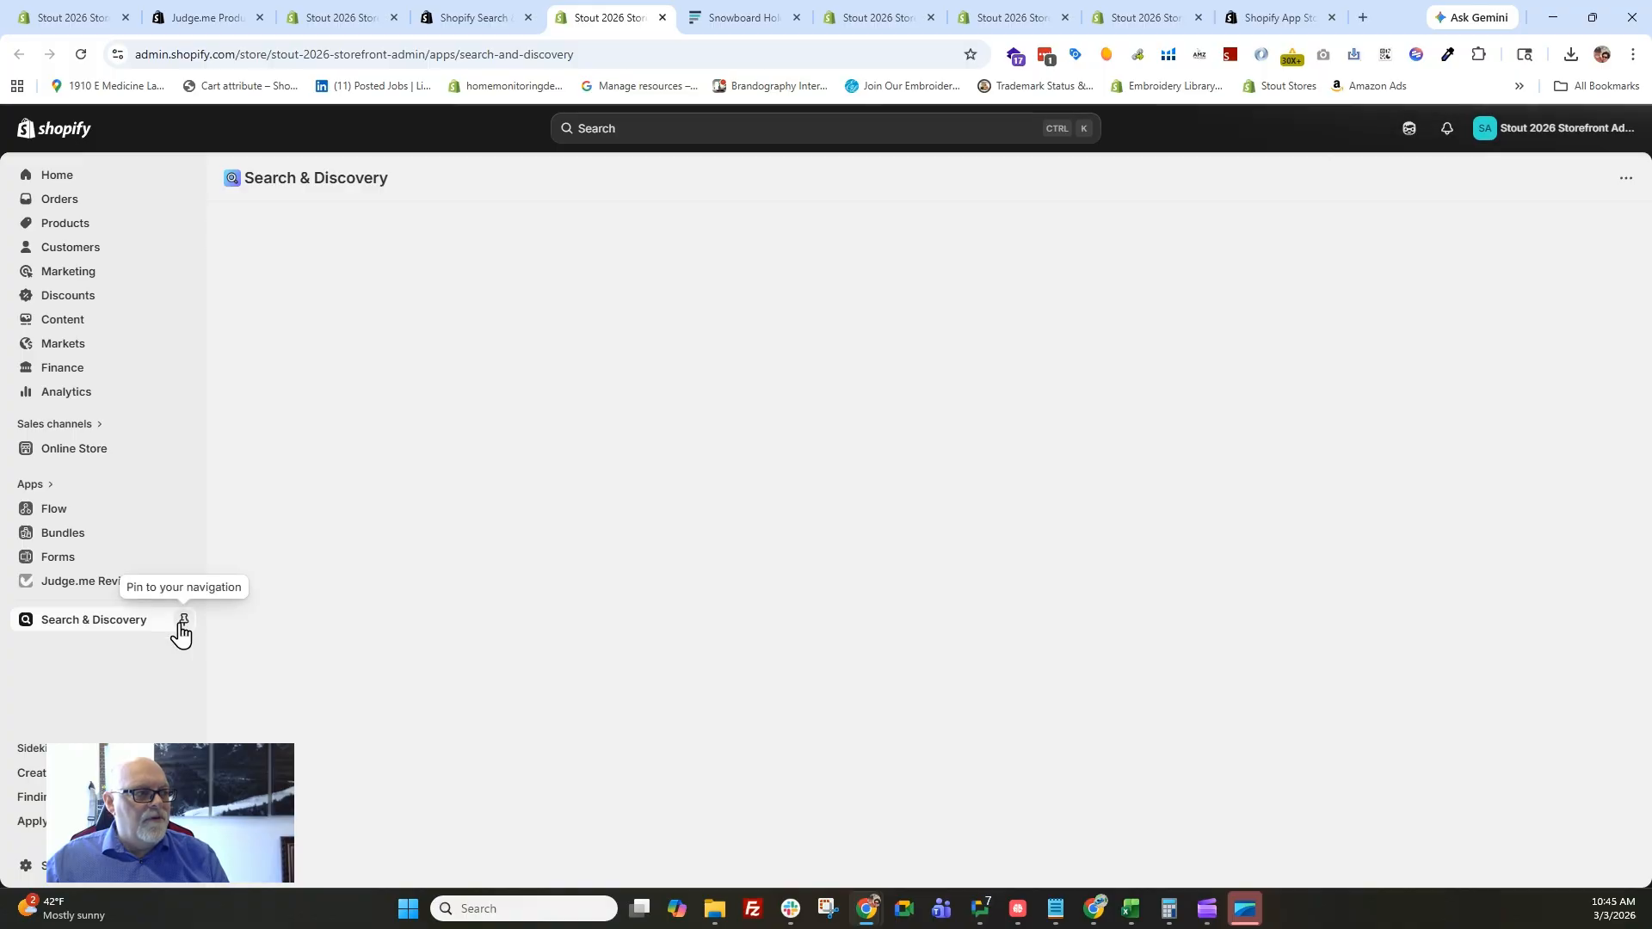
click(181, 622)
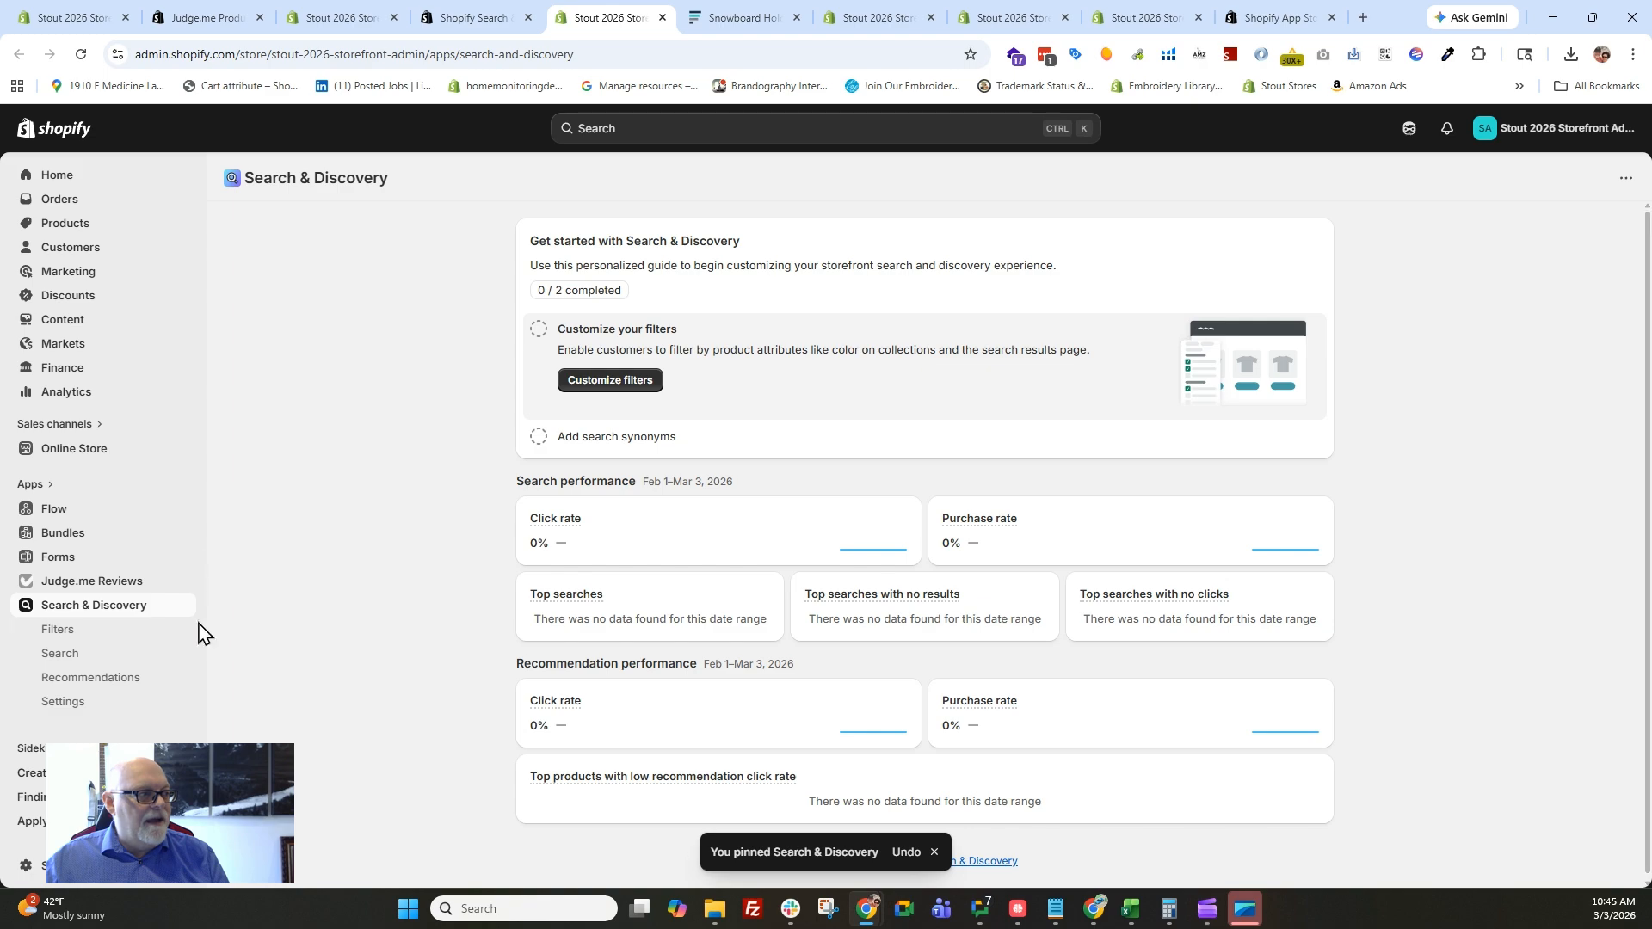
Return to the theme editor and save the home page with the added Testimonials Carousel.
click(893, 26)
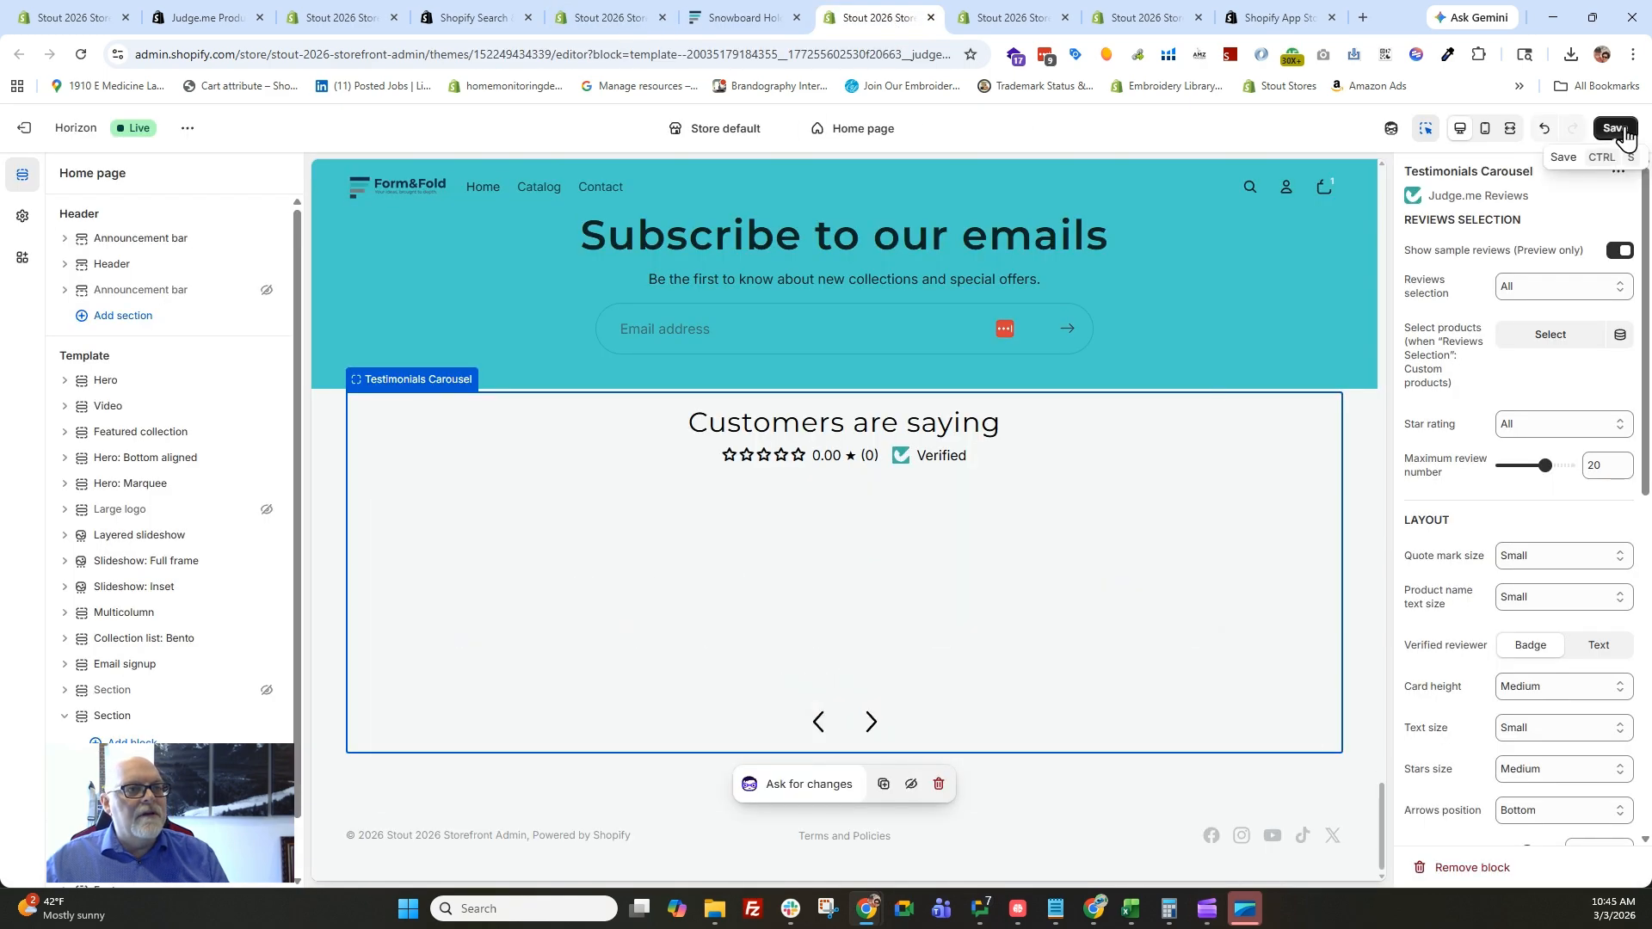
click(1629, 135)
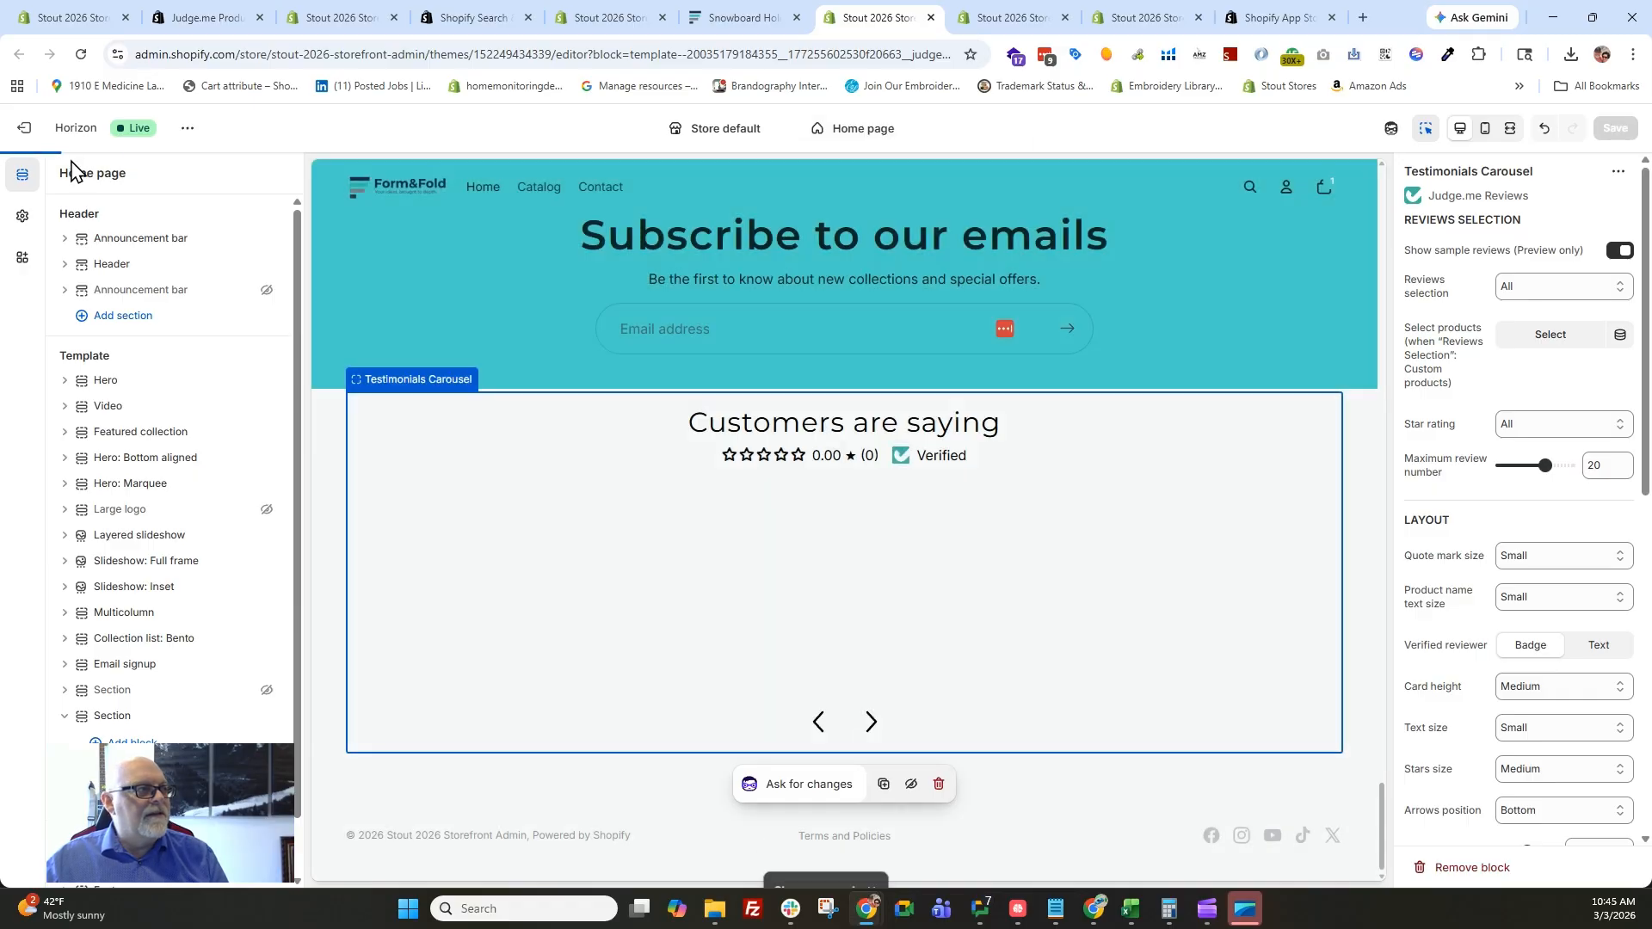
Enable the Forms app embed in the theme editor alongside Judge.me and save the theme.
scroll(822, 430, up, 10)
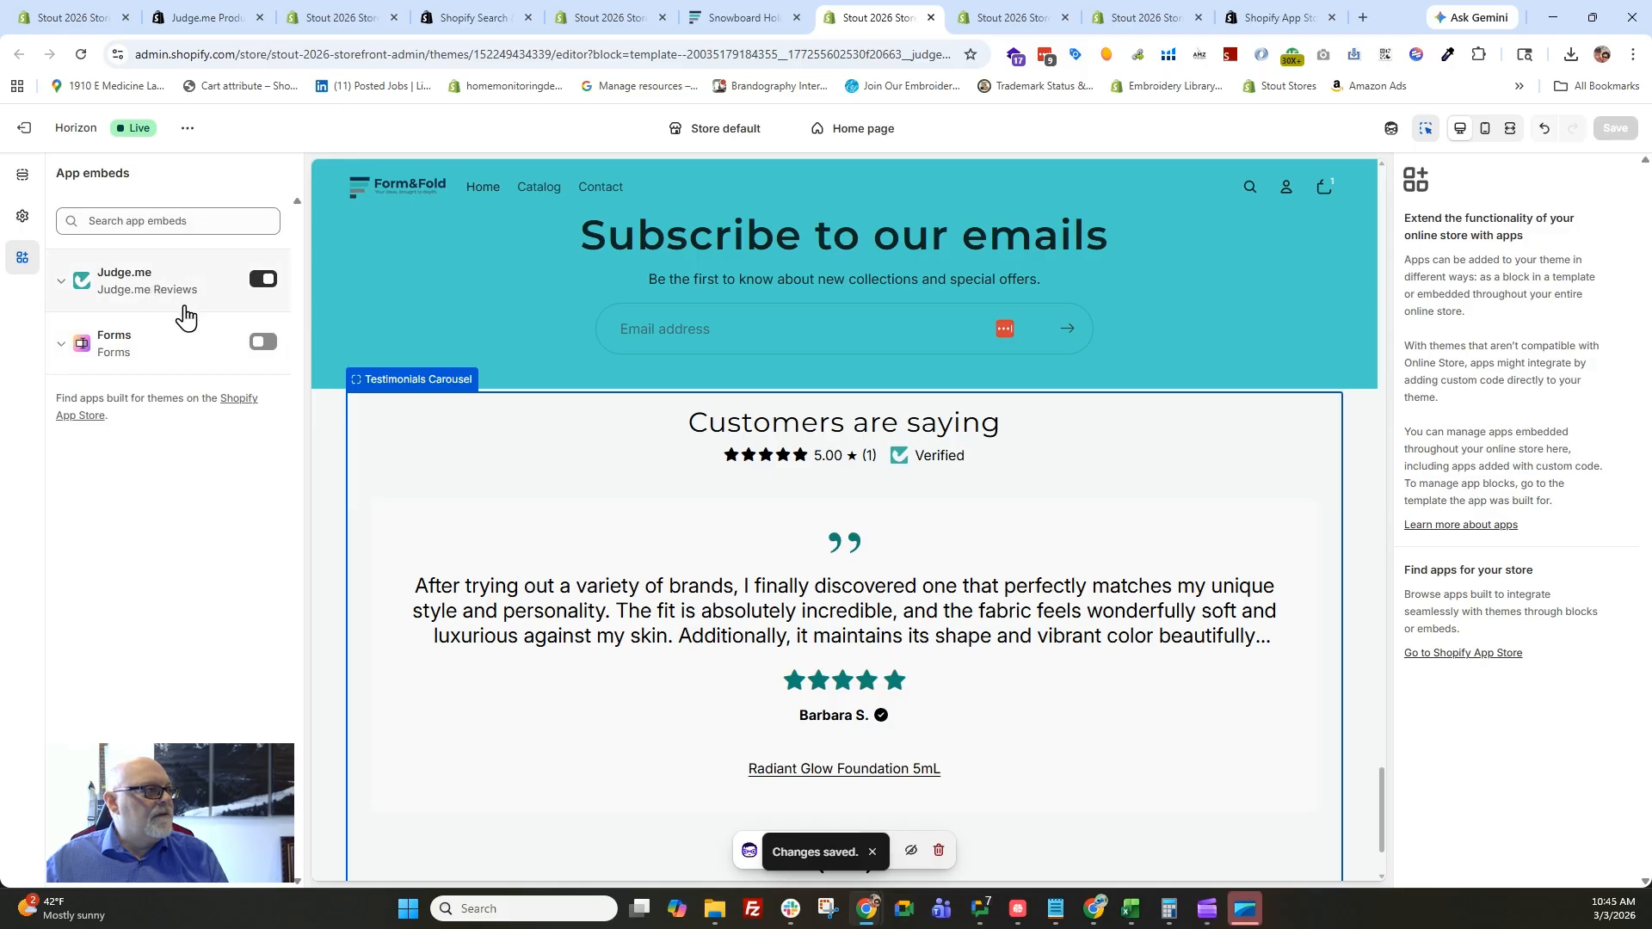
click(263, 343)
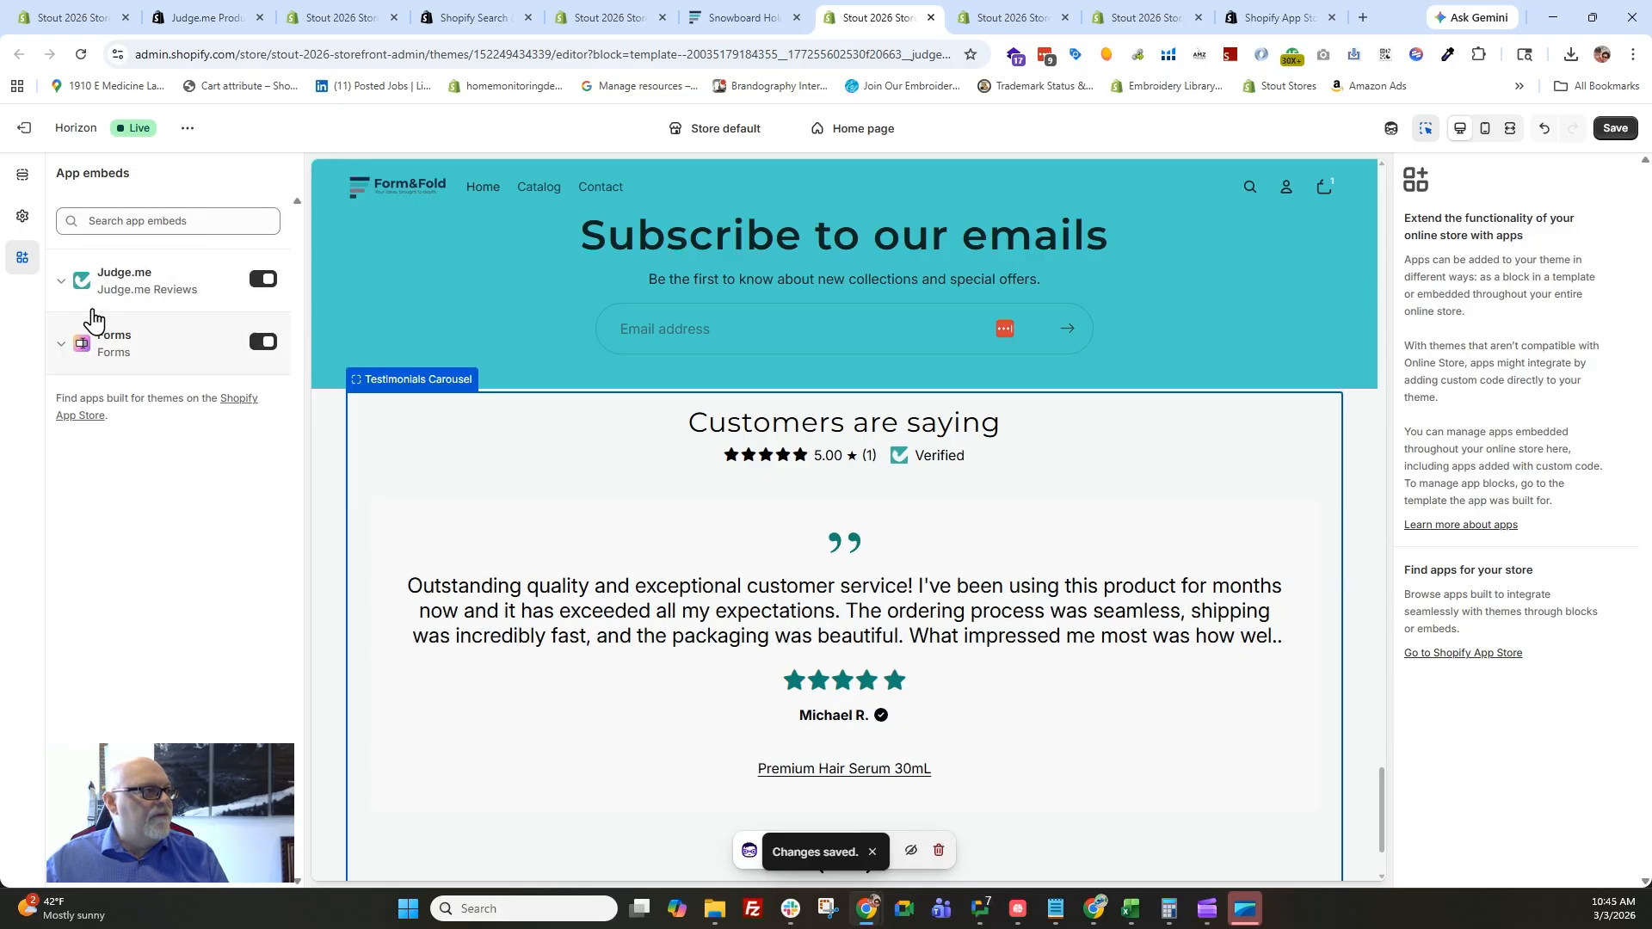
click(1611, 129)
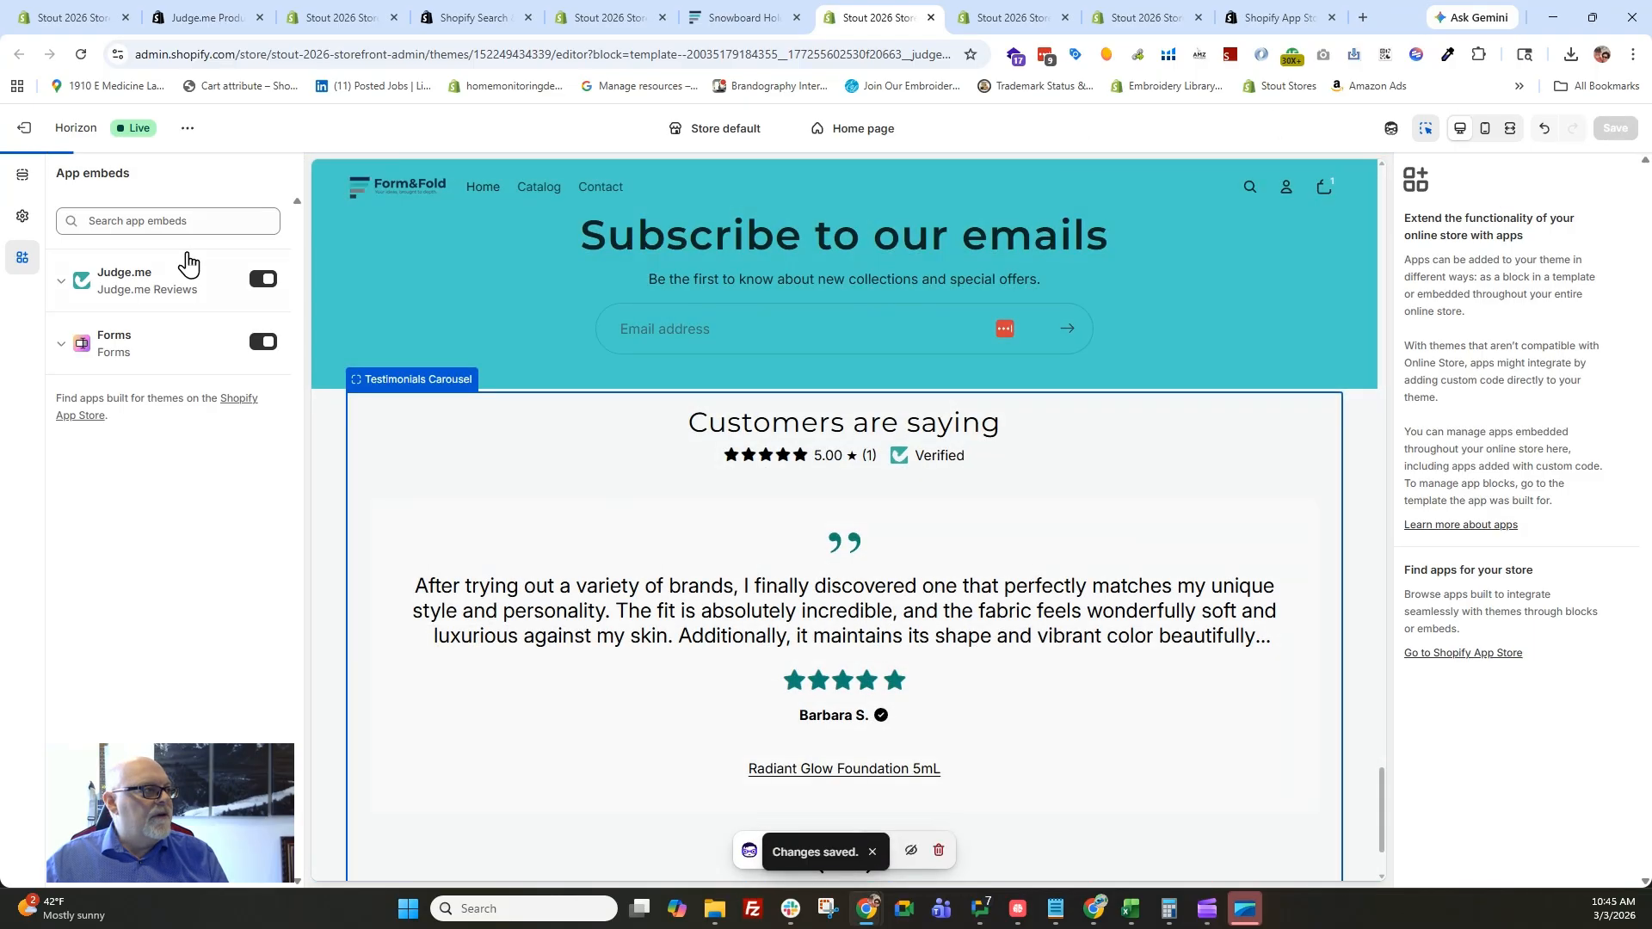
Search the theme's app embeds for "sear", then return to the Search & Discovery app in the admin.
click(147, 221)
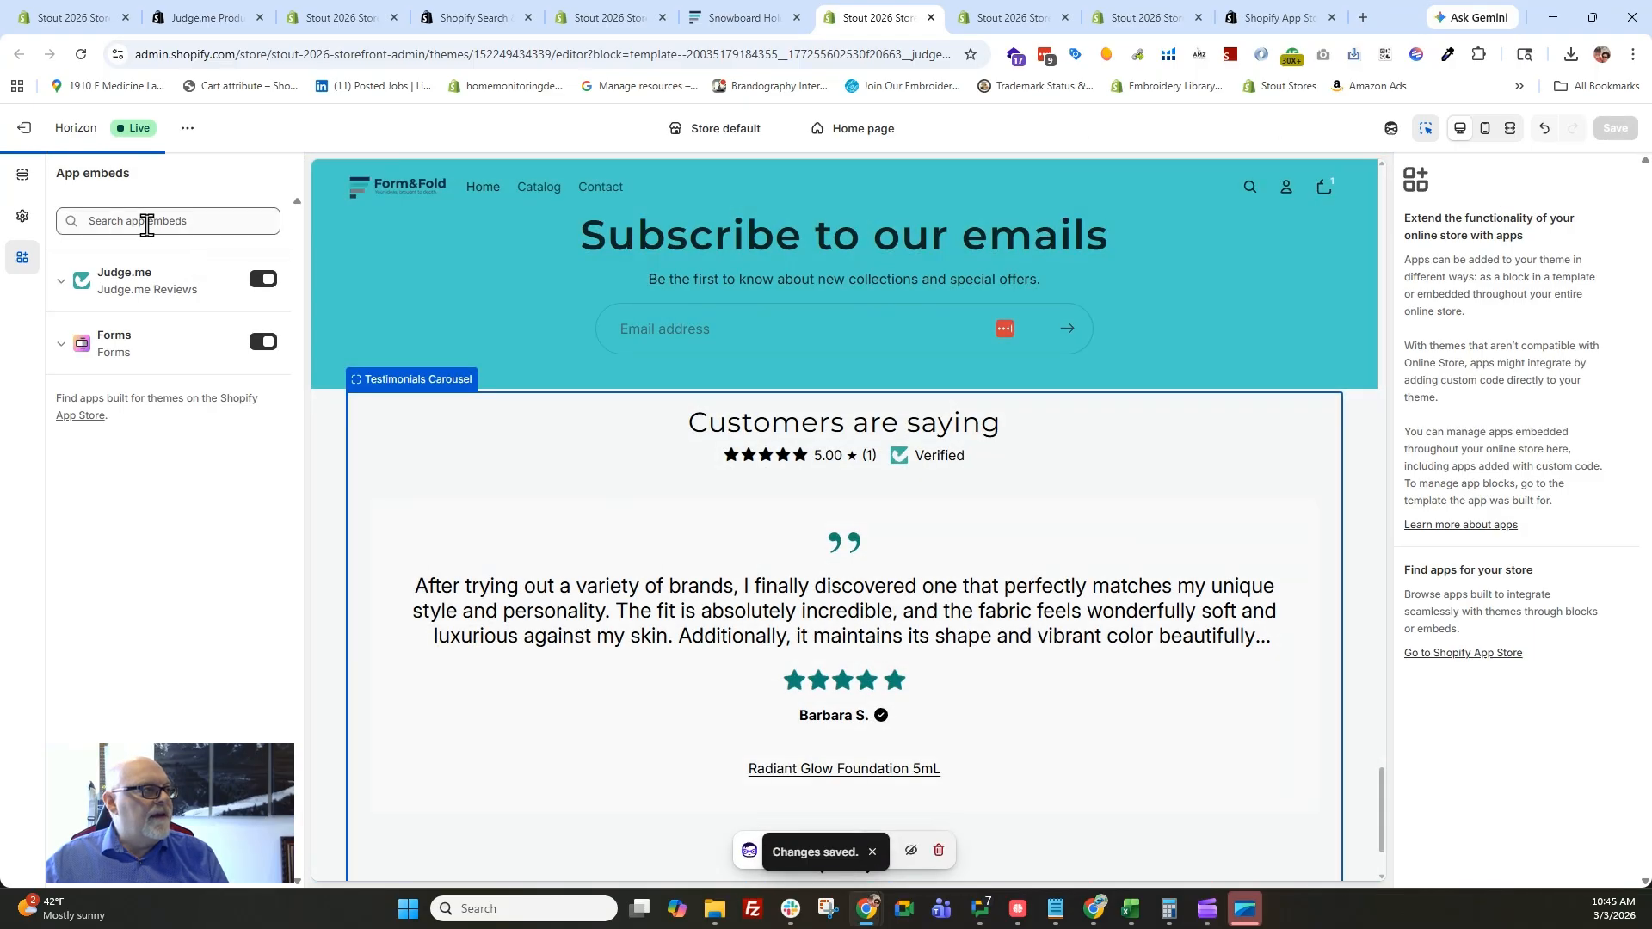
text(sear)
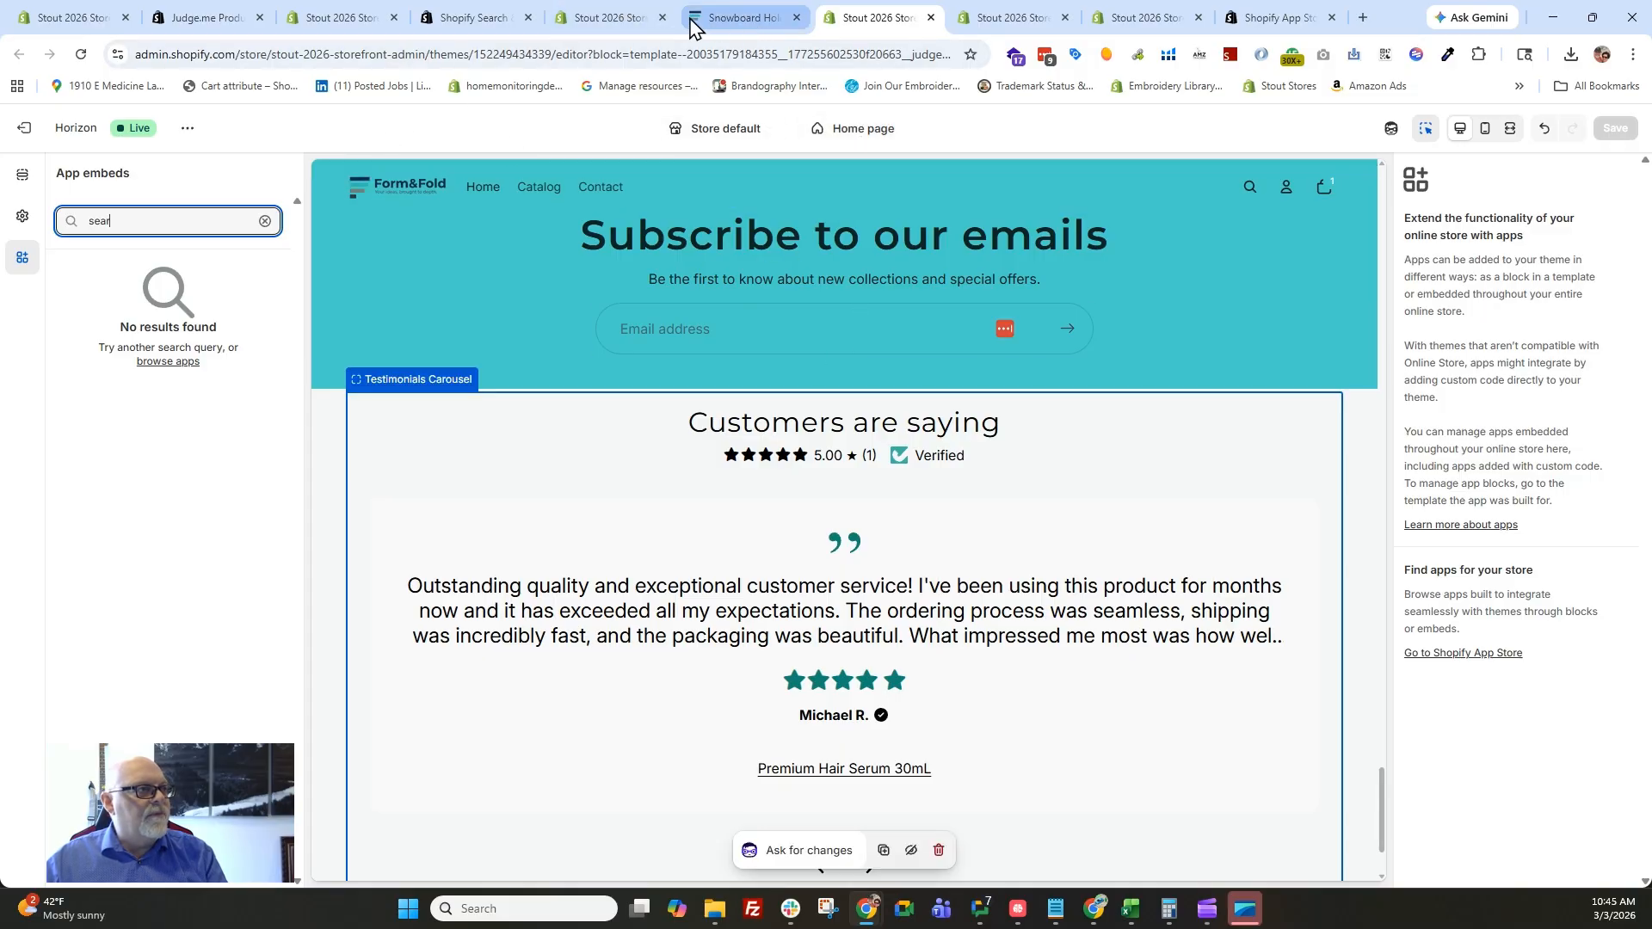
click(572, 17)
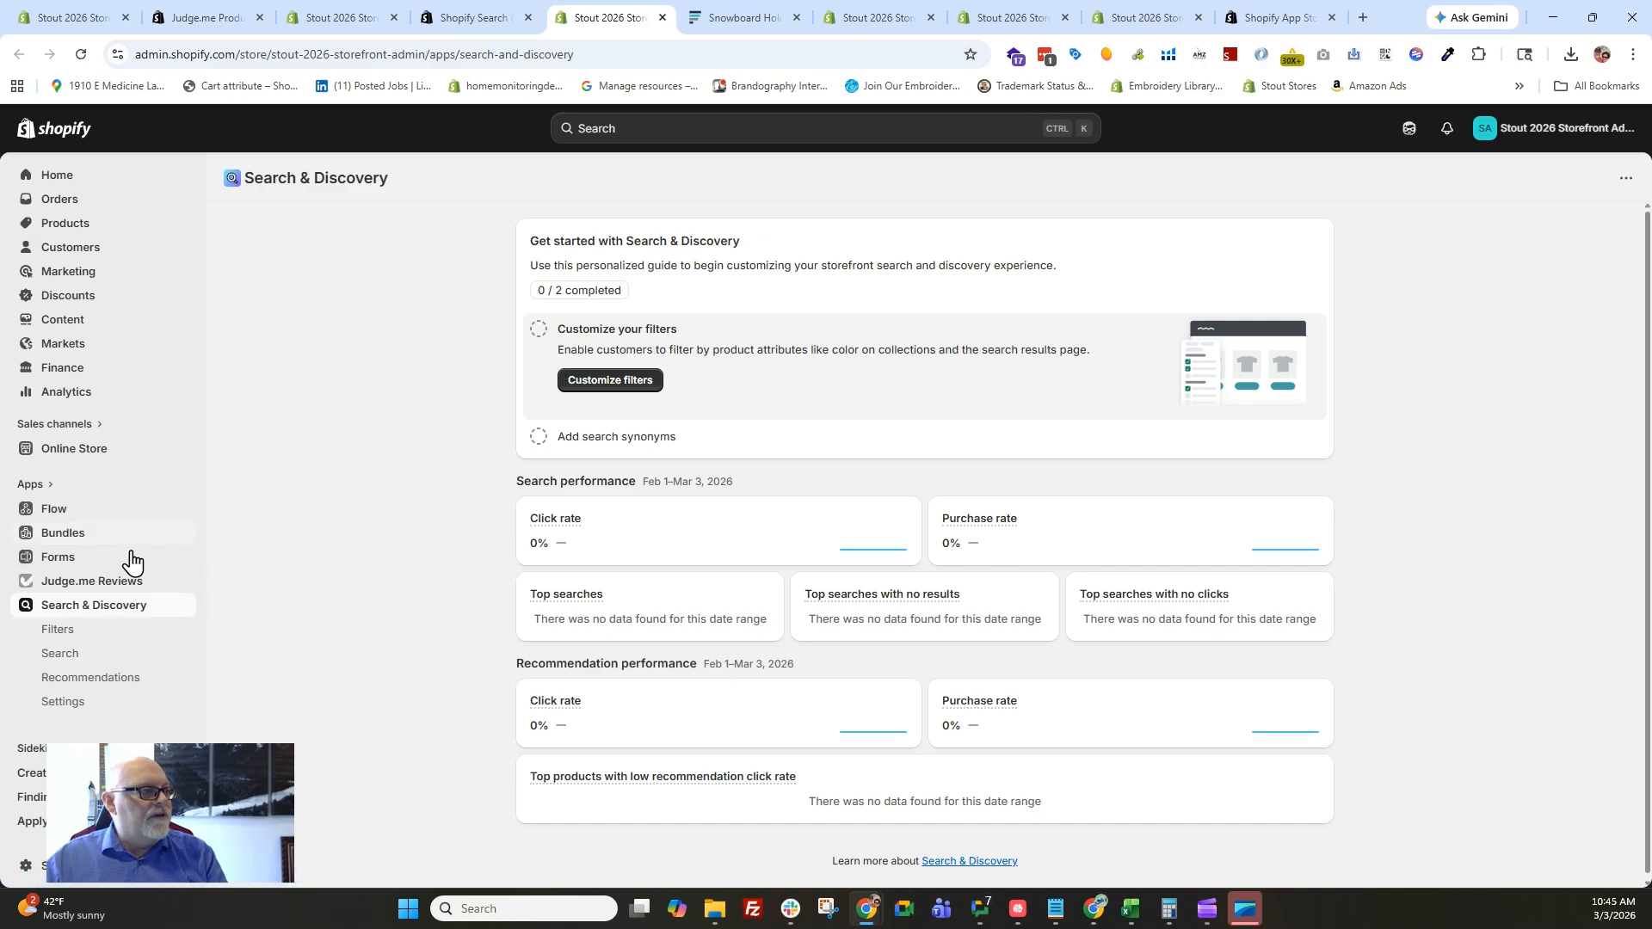
Create a synonym group in the search settings and add "cat, kitten" as its first entry.
click(58, 654)
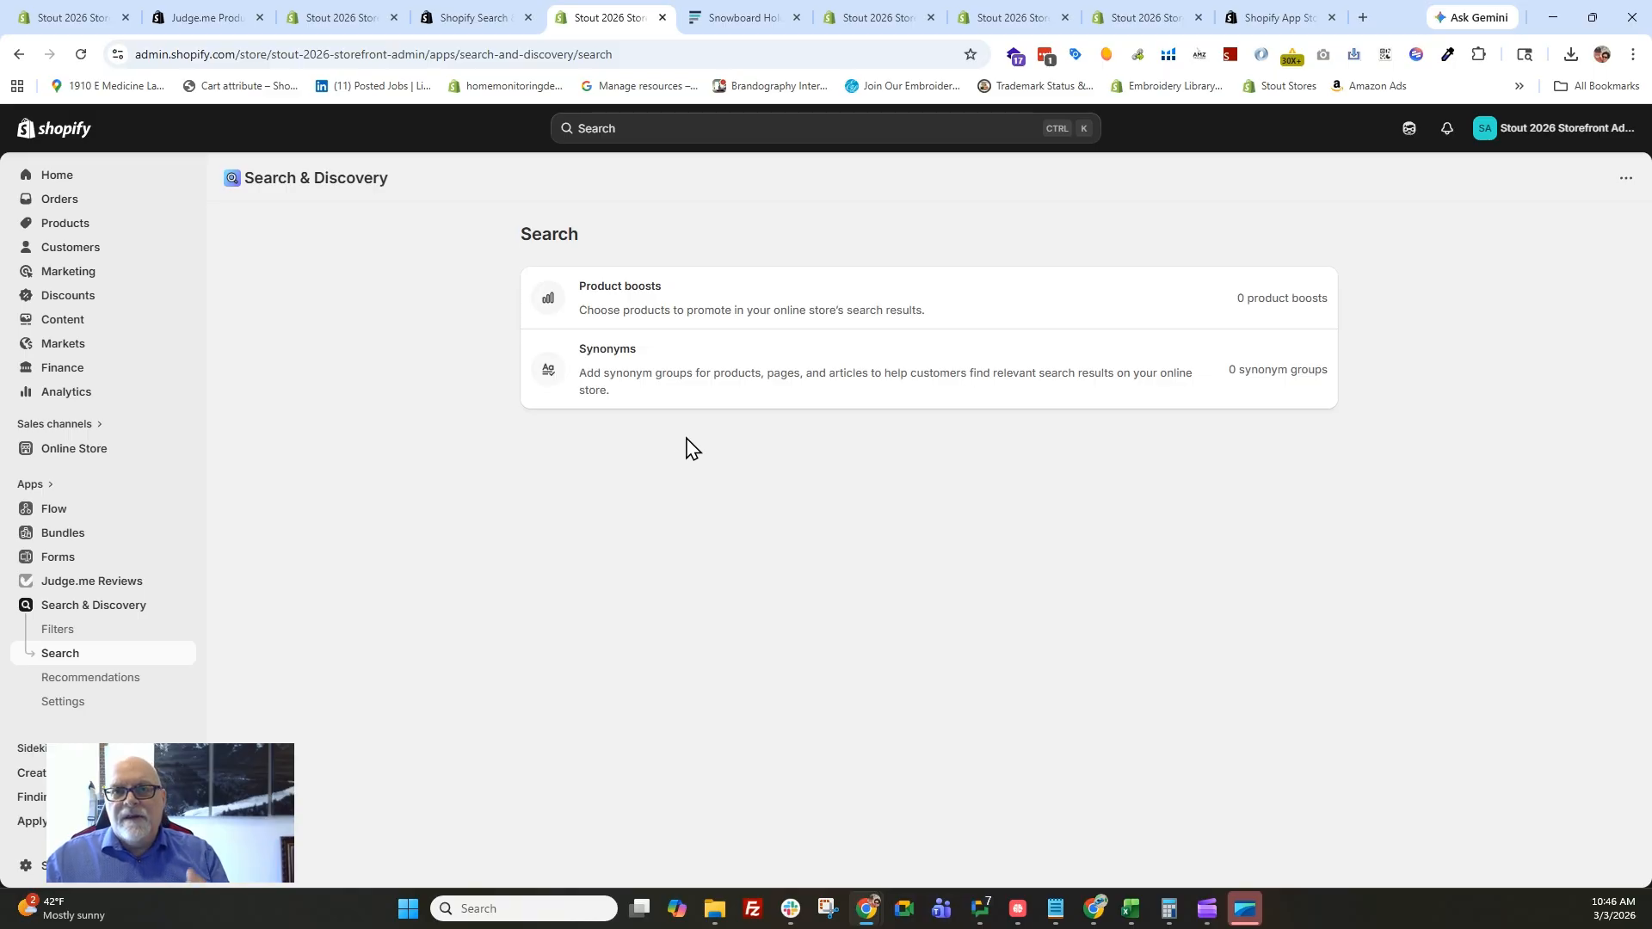
click(699, 394)
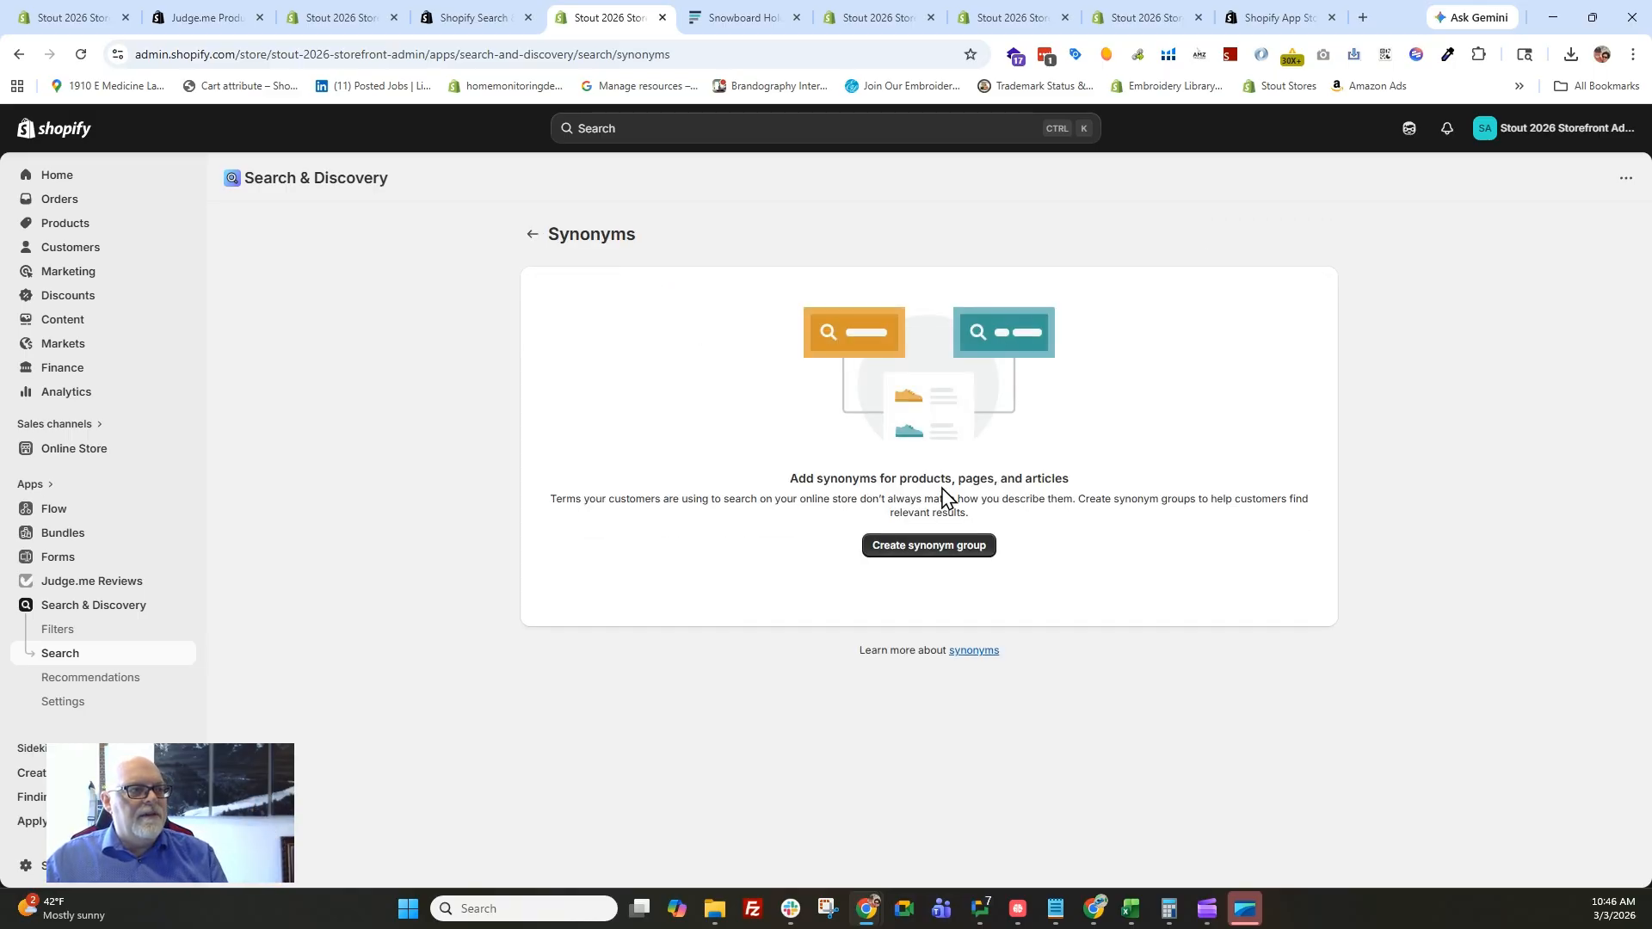
click(944, 551)
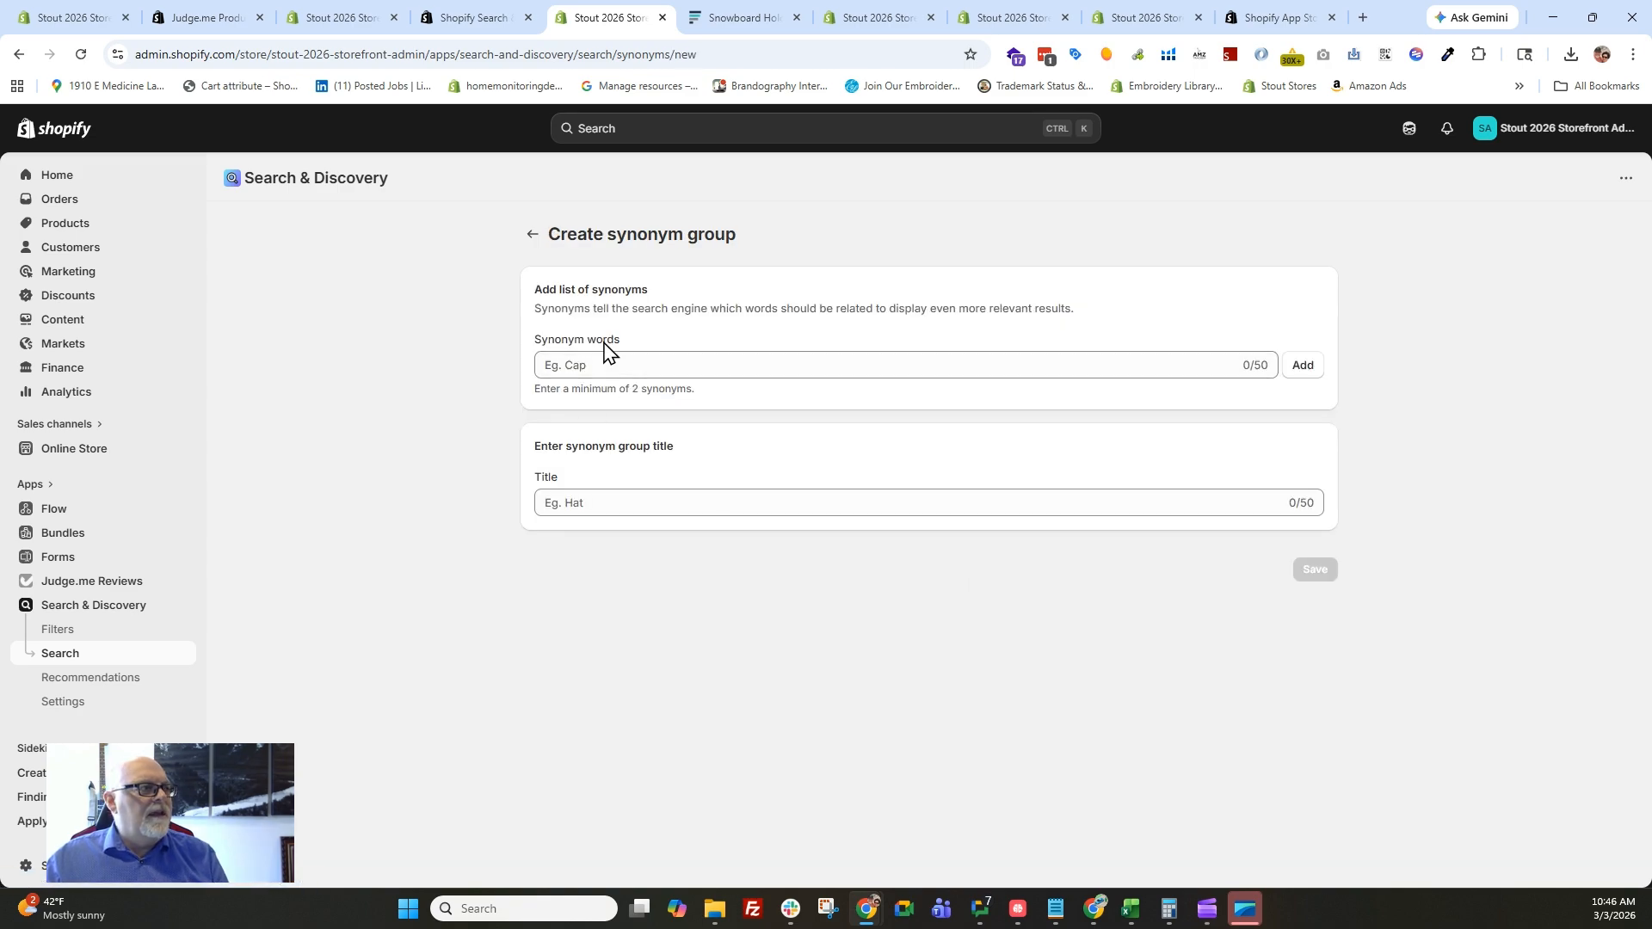
click(602, 373)
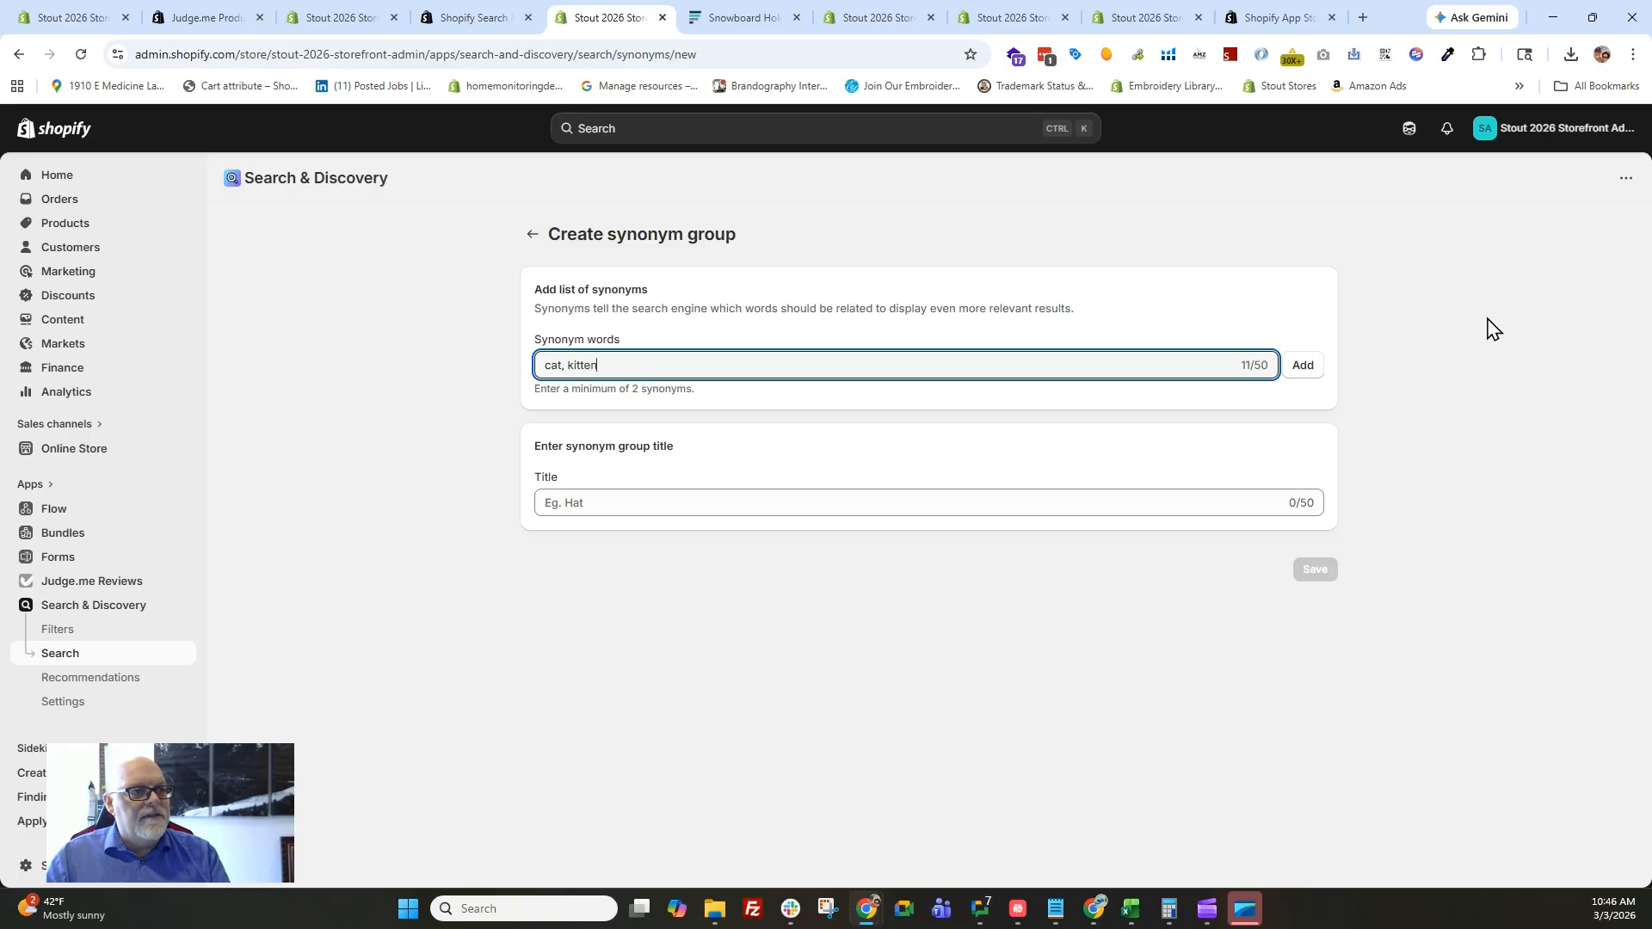
click(1303, 366)
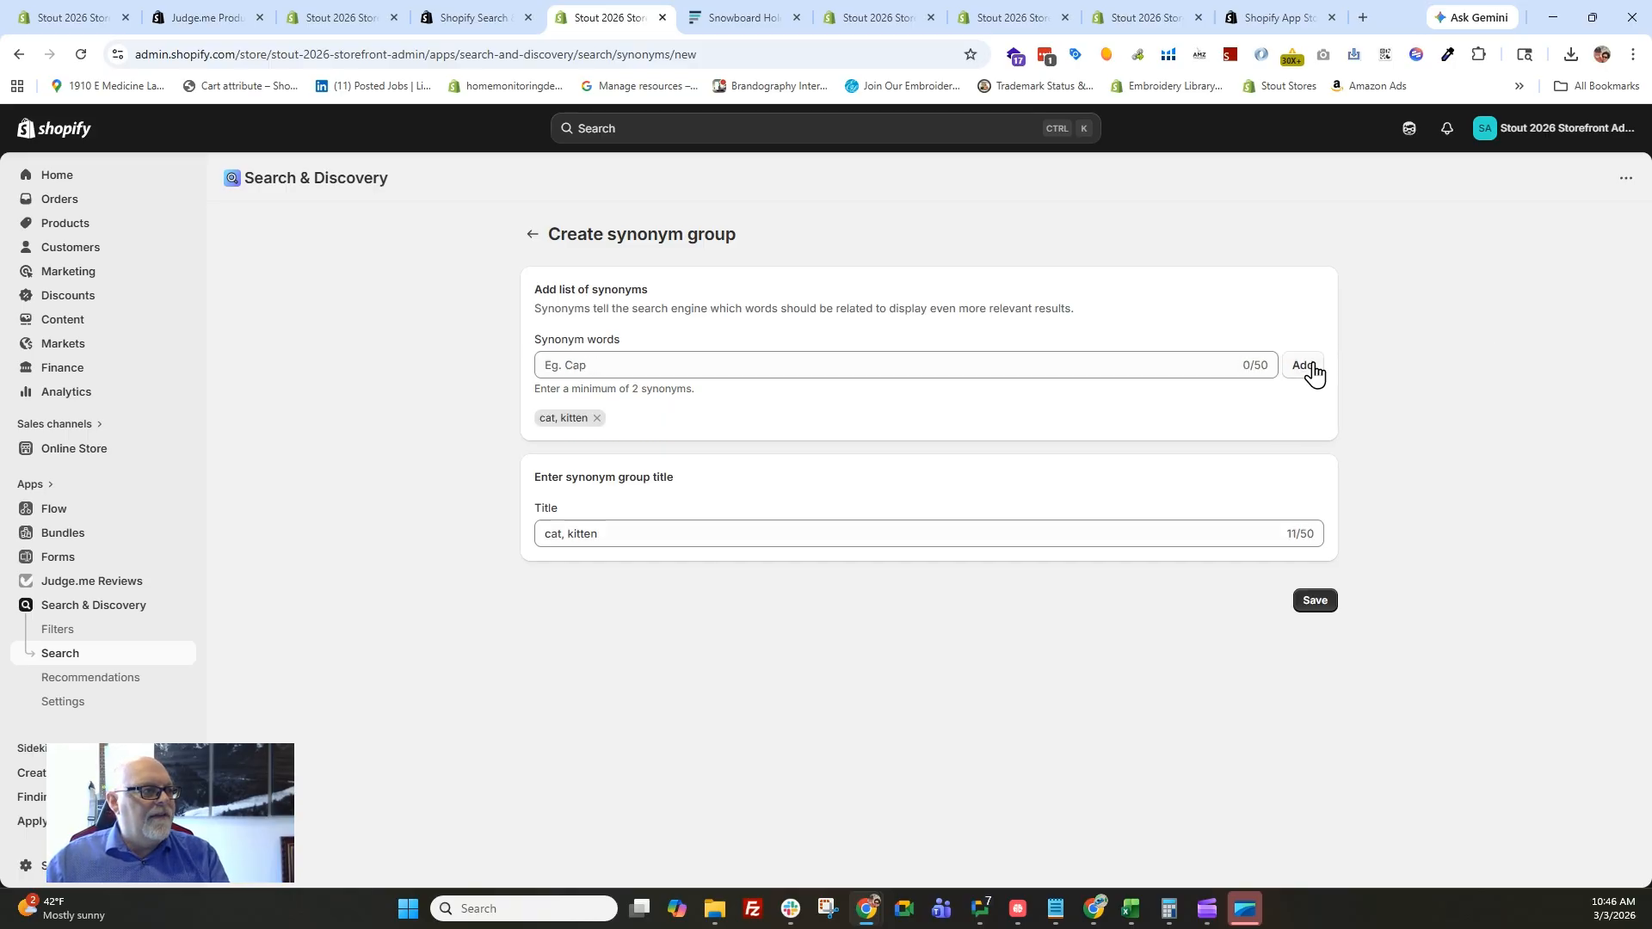
Remove the combined "cat, kitten" entry and add "cat" and "kitten" as separate synonym words.
click(597, 418)
click(594, 358)
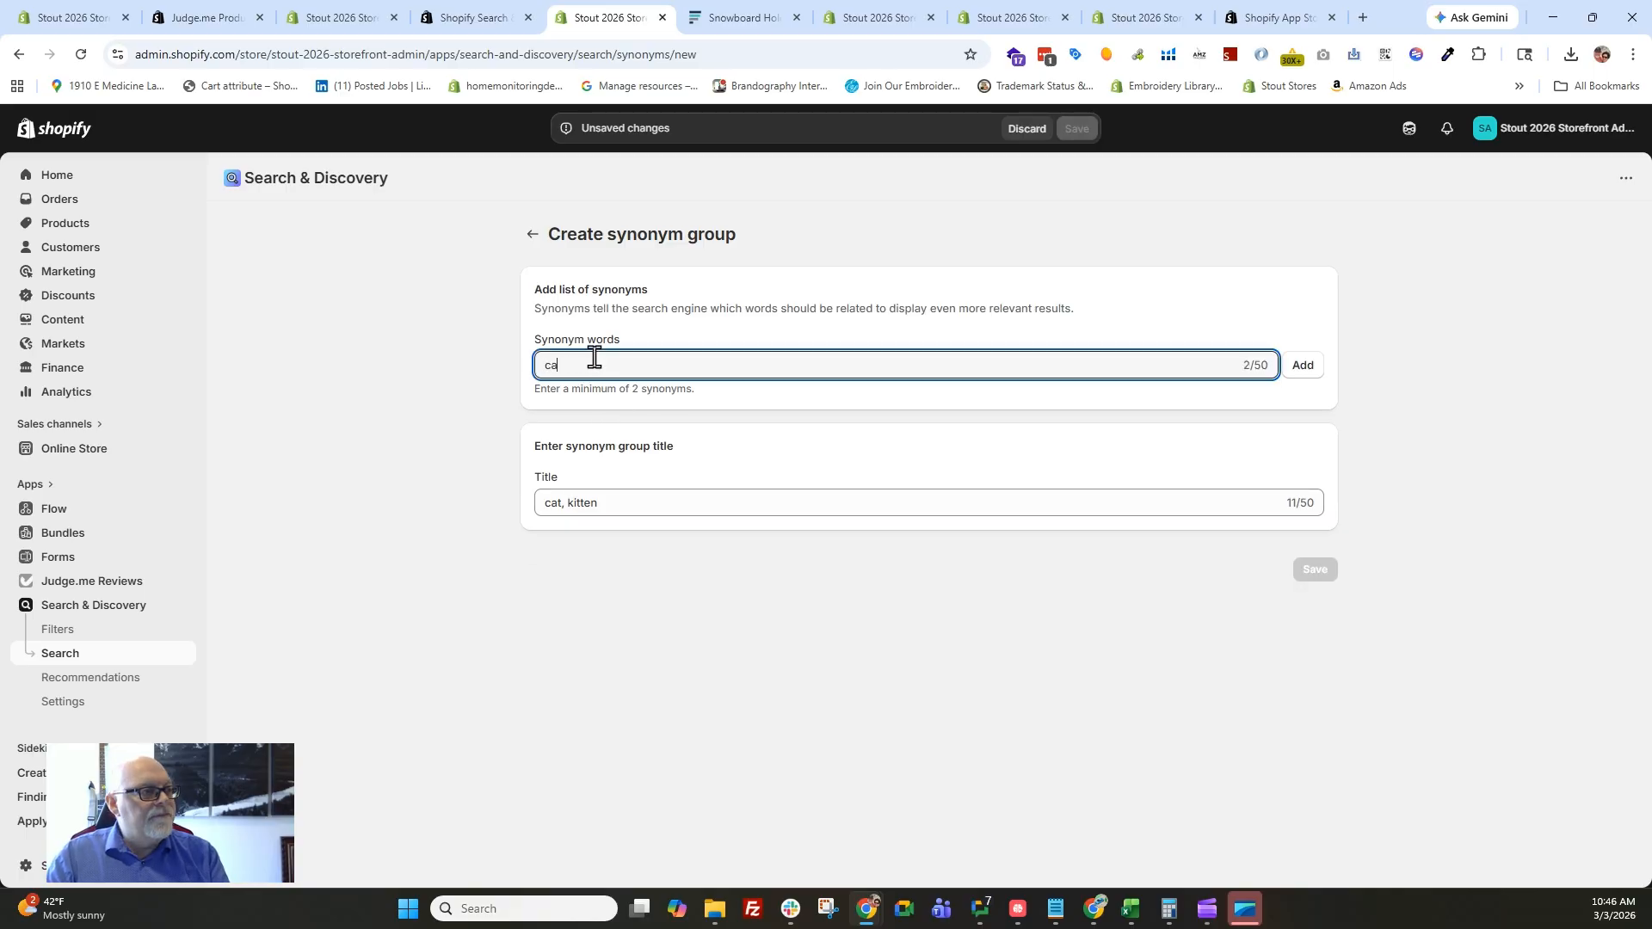
click(1305, 366)
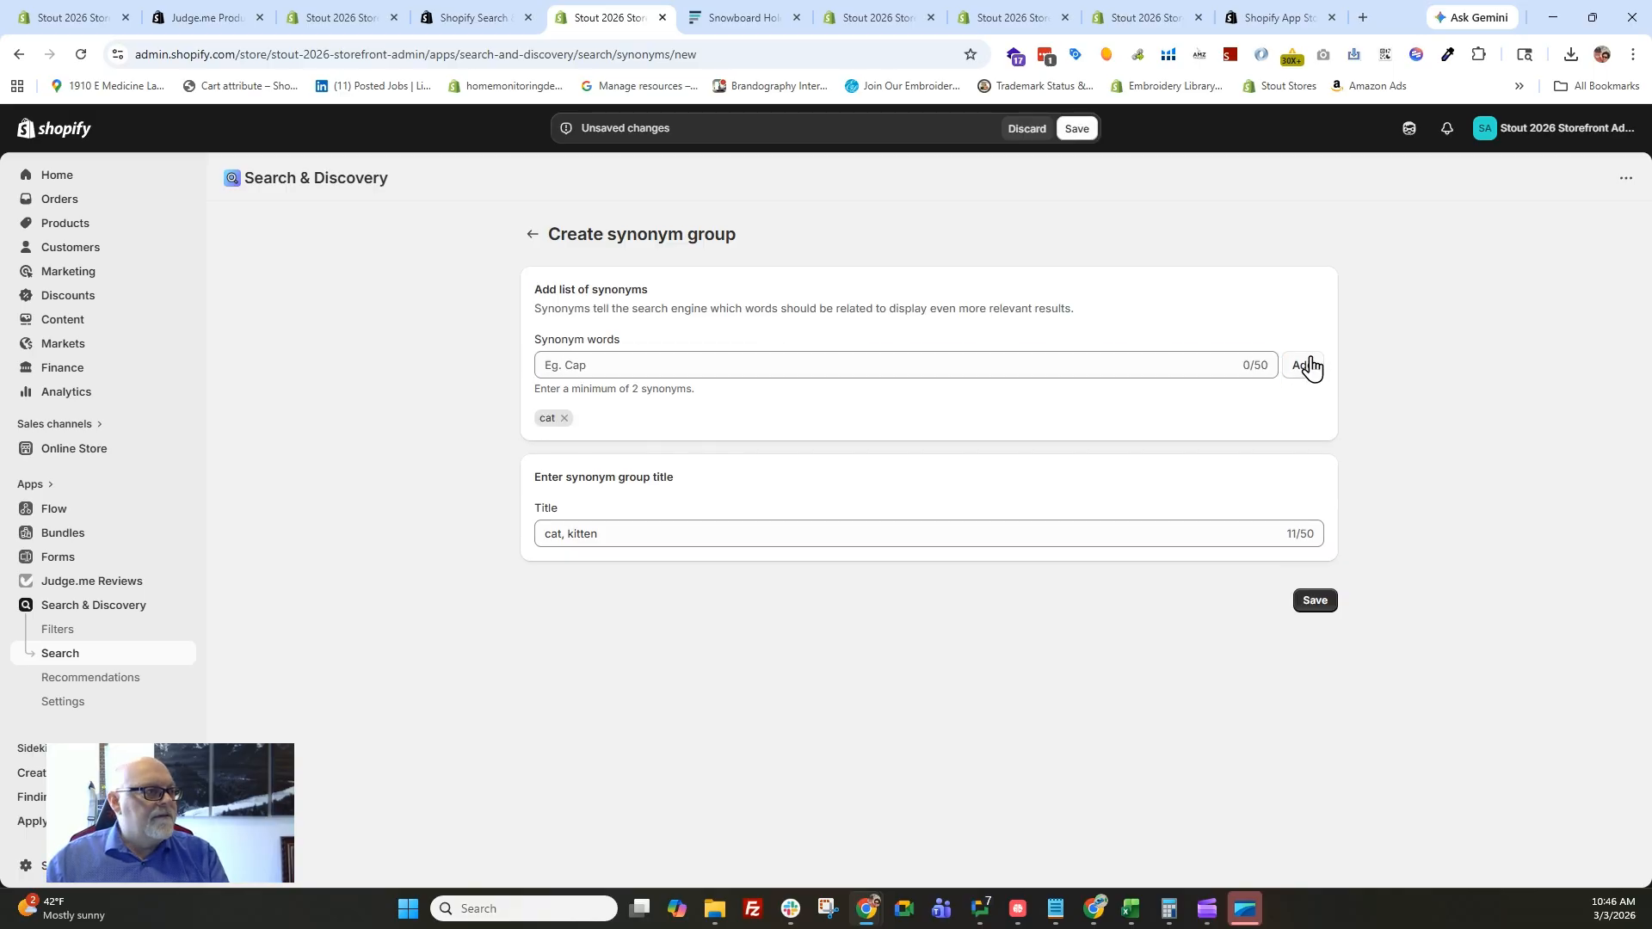
click(943, 367)
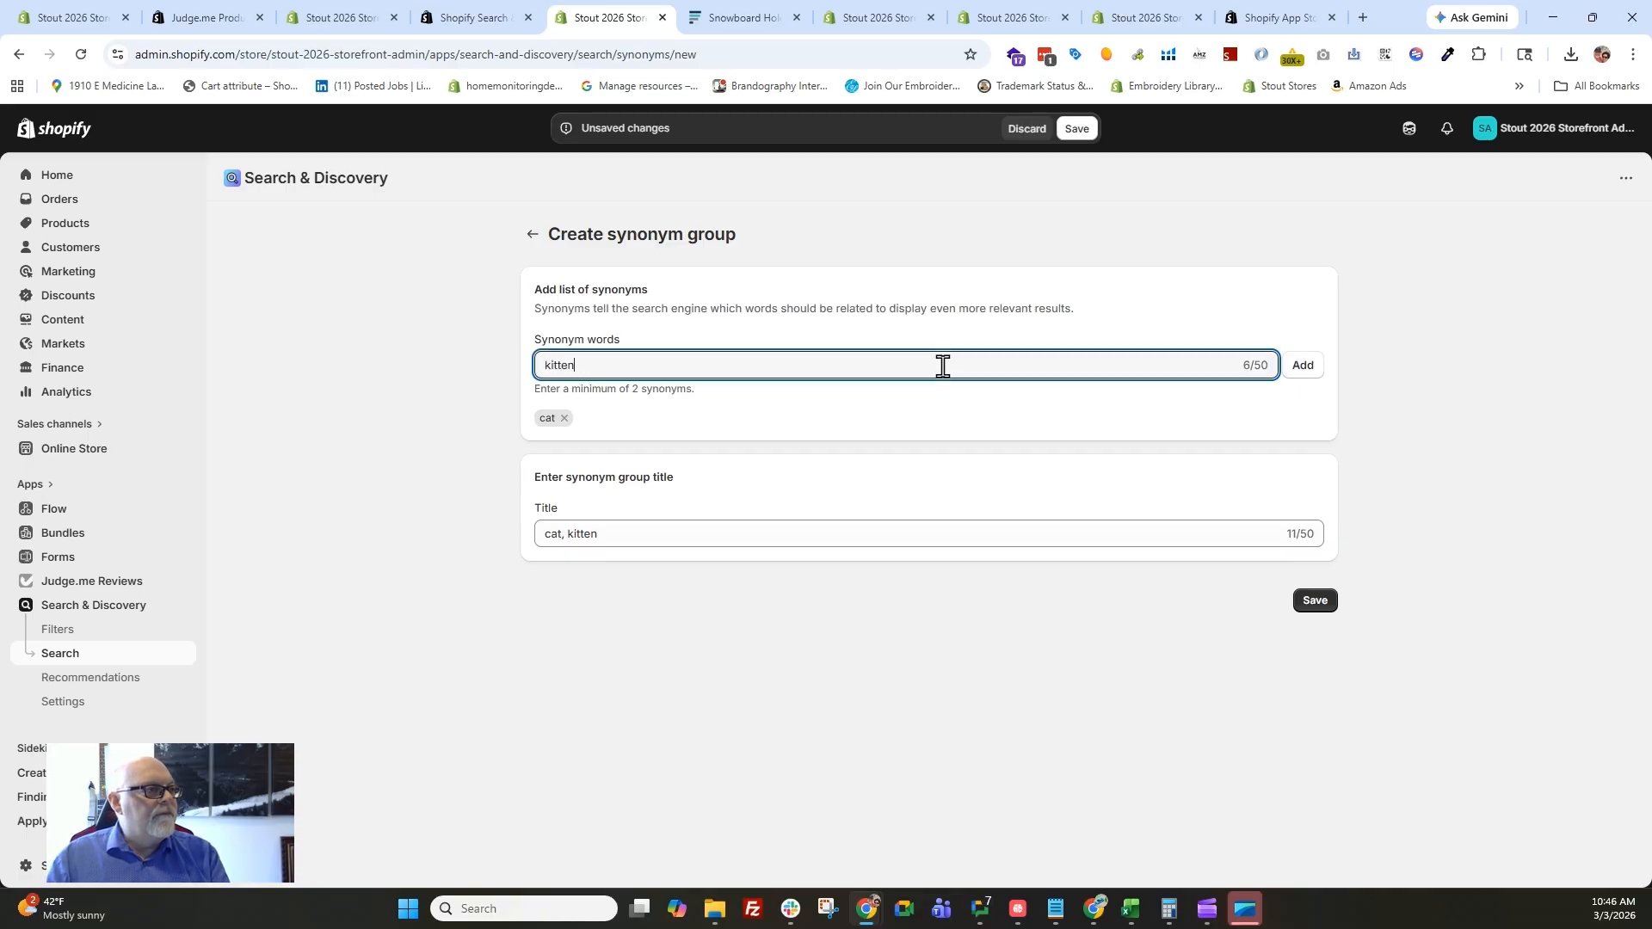
click(1303, 372)
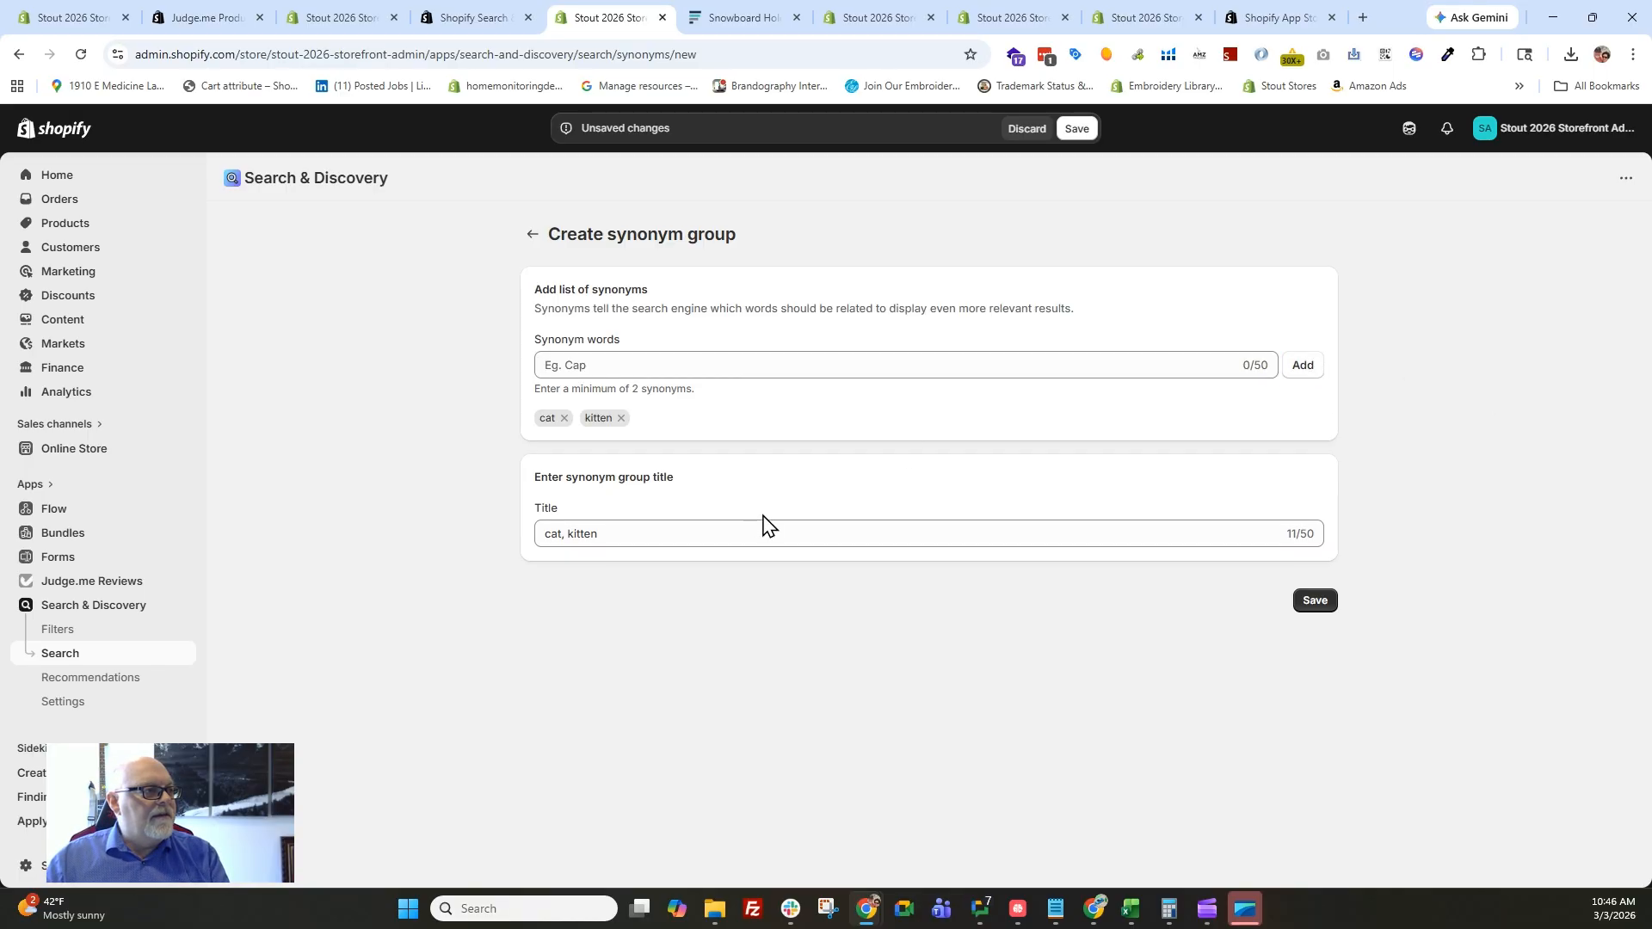
Add "kitty" and "cats" to the synonym words and save the synonym group.
click(647, 369)
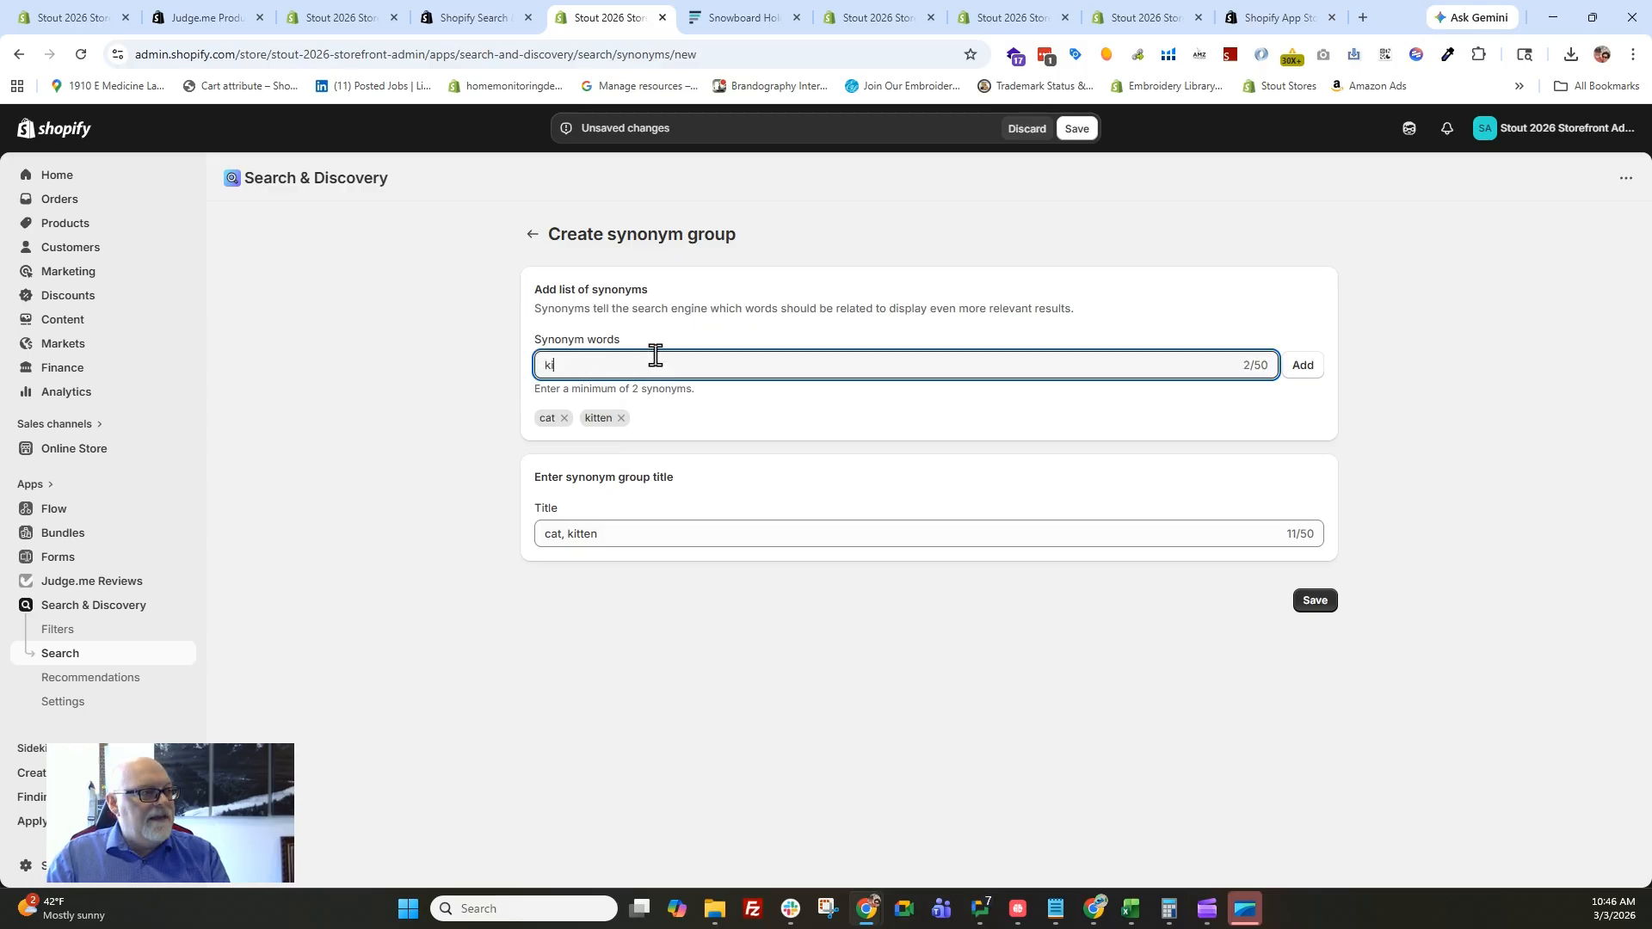
click(1303, 368)
click(714, 362)
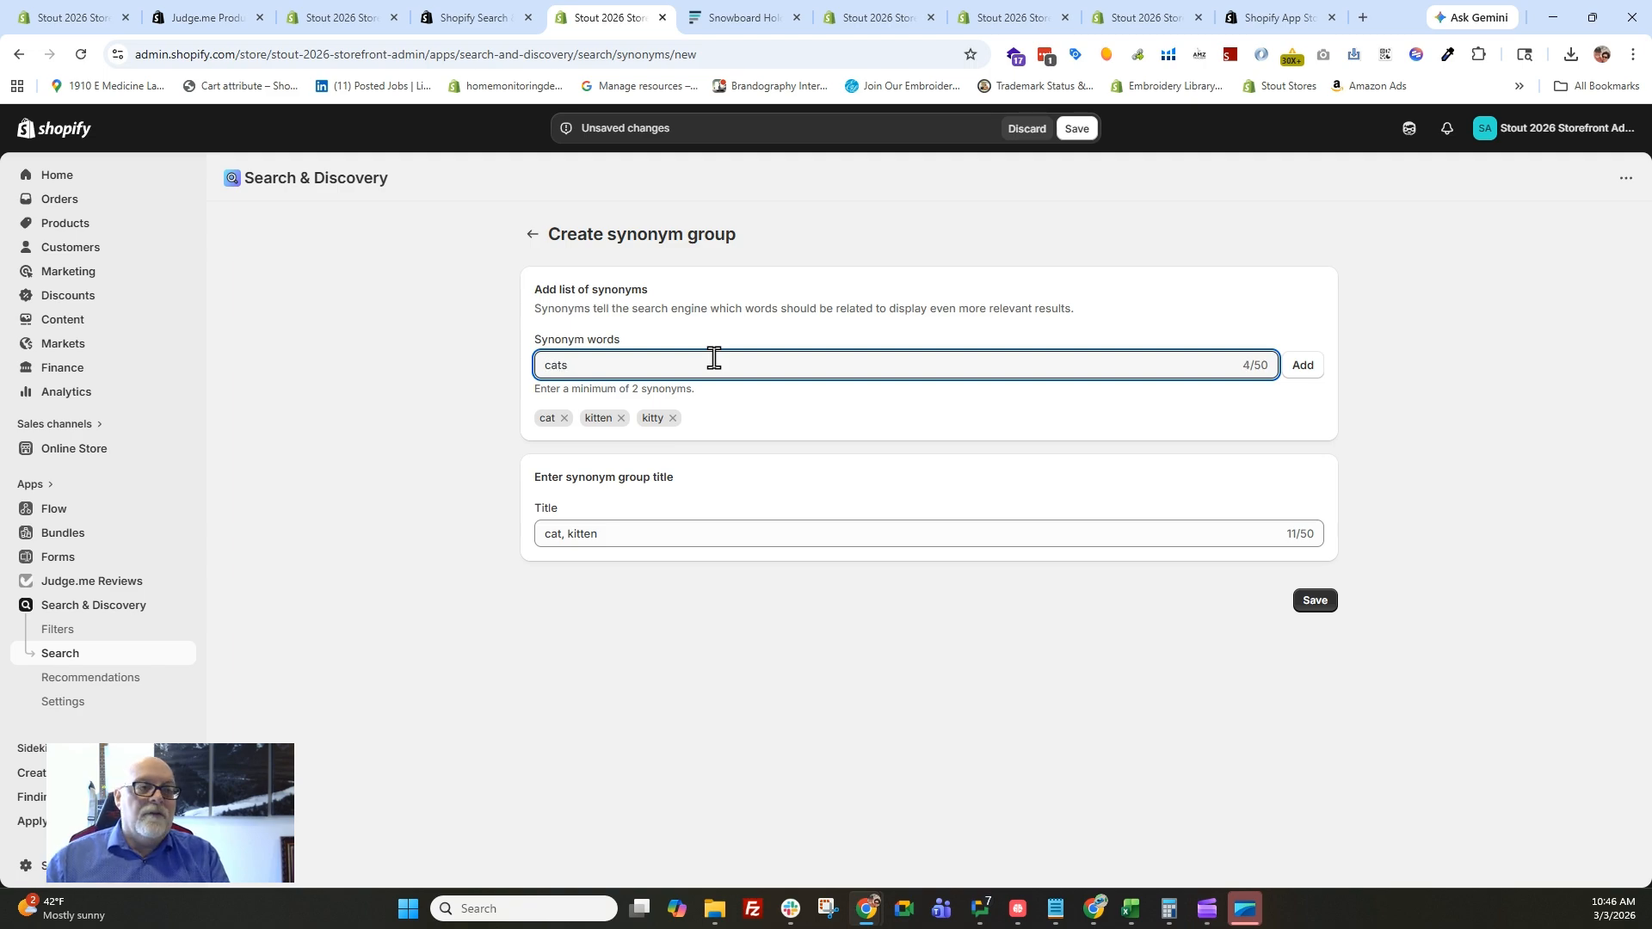
click(1304, 370)
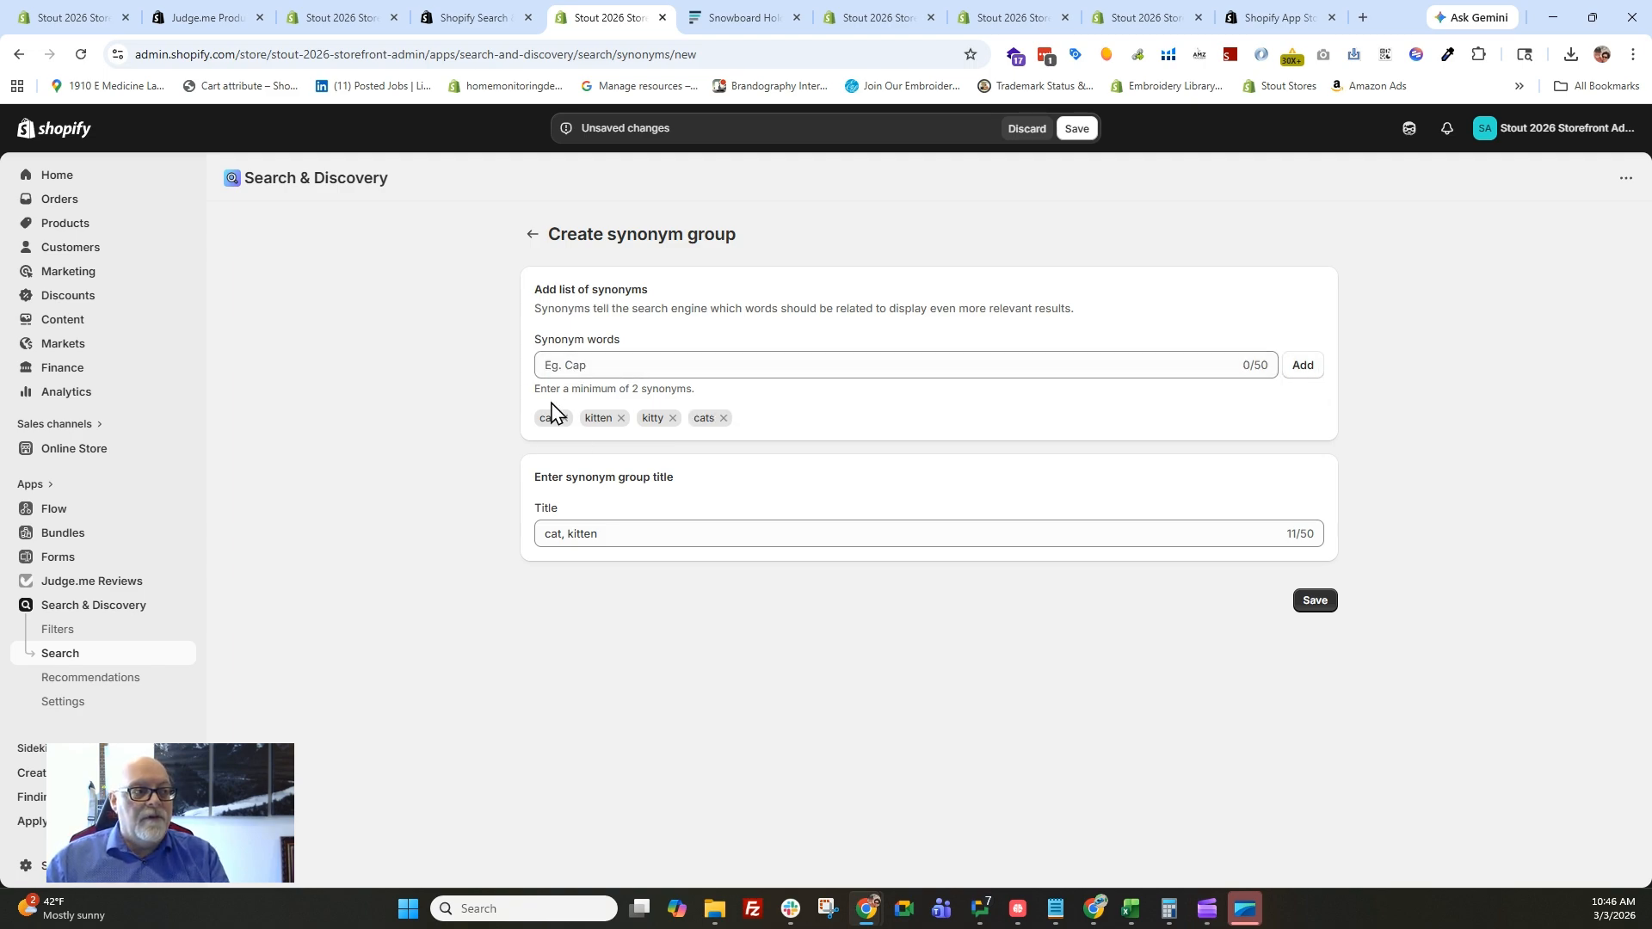
click(629, 362)
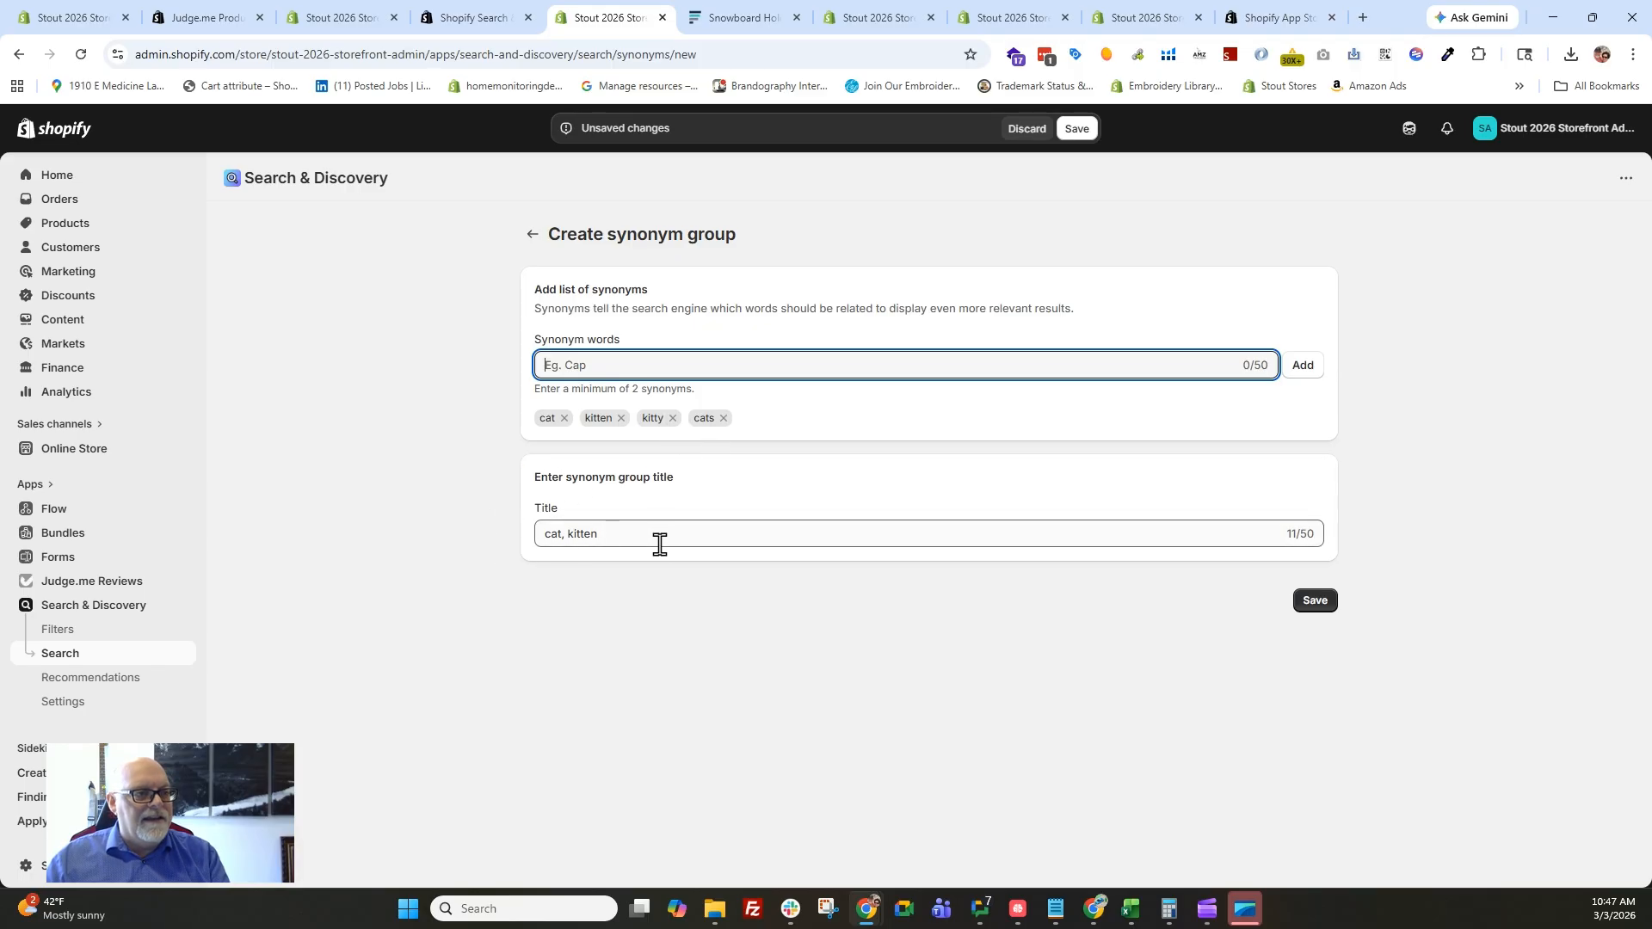
click(1321, 603)
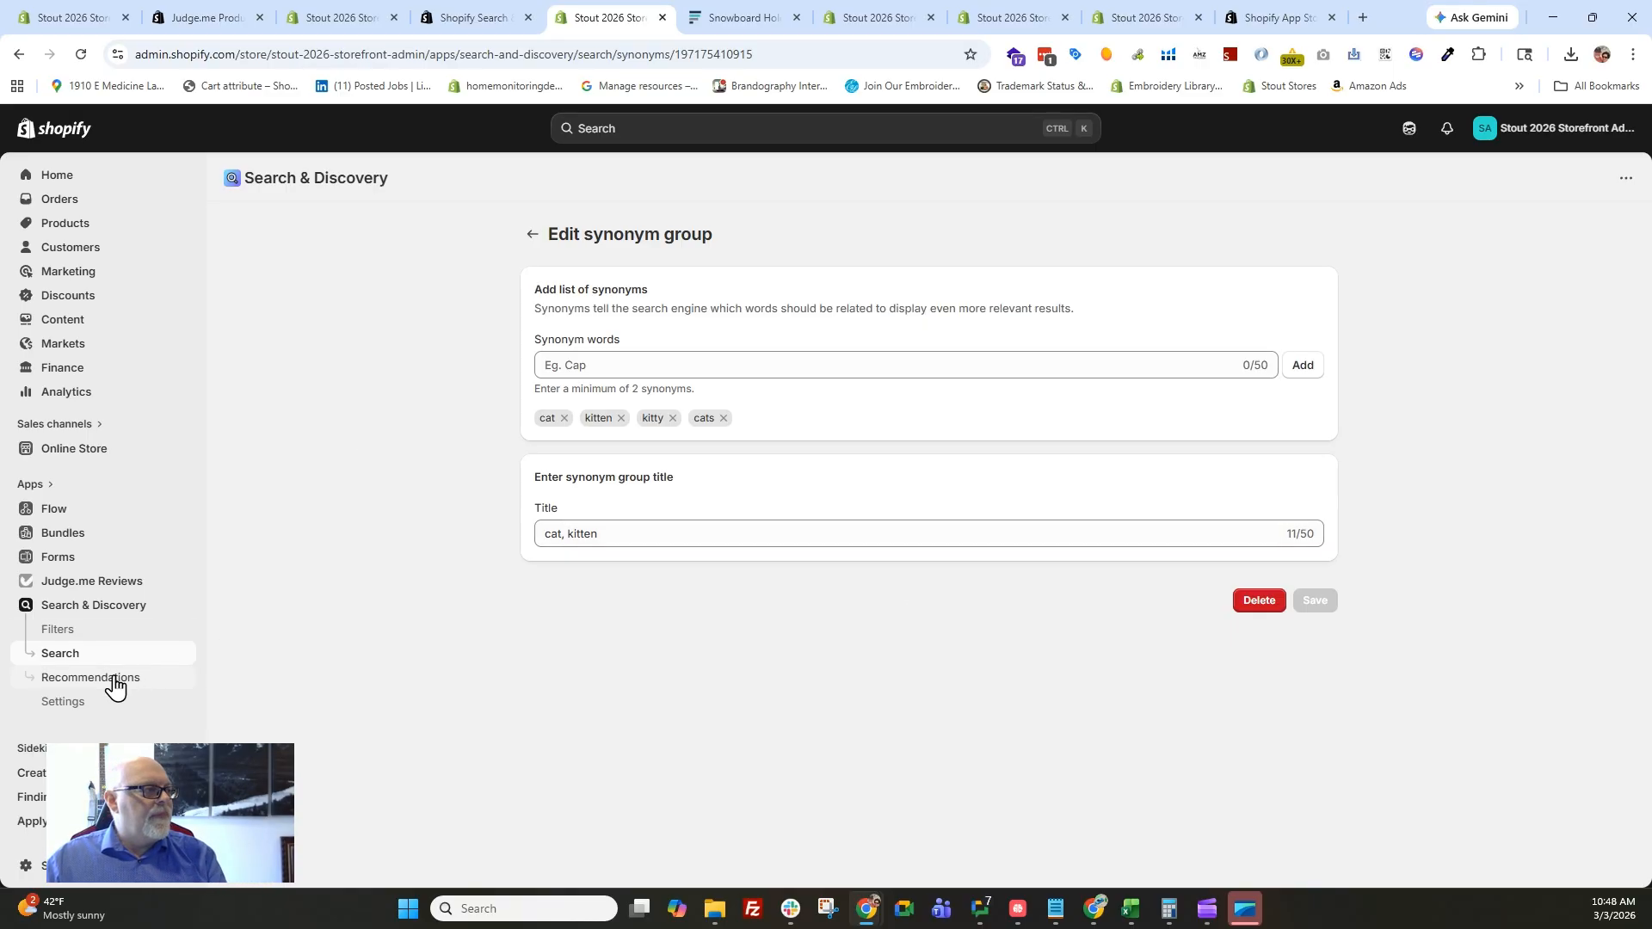
Go back to the search settings, open the product boosts and start creating a new boost.
click(56, 662)
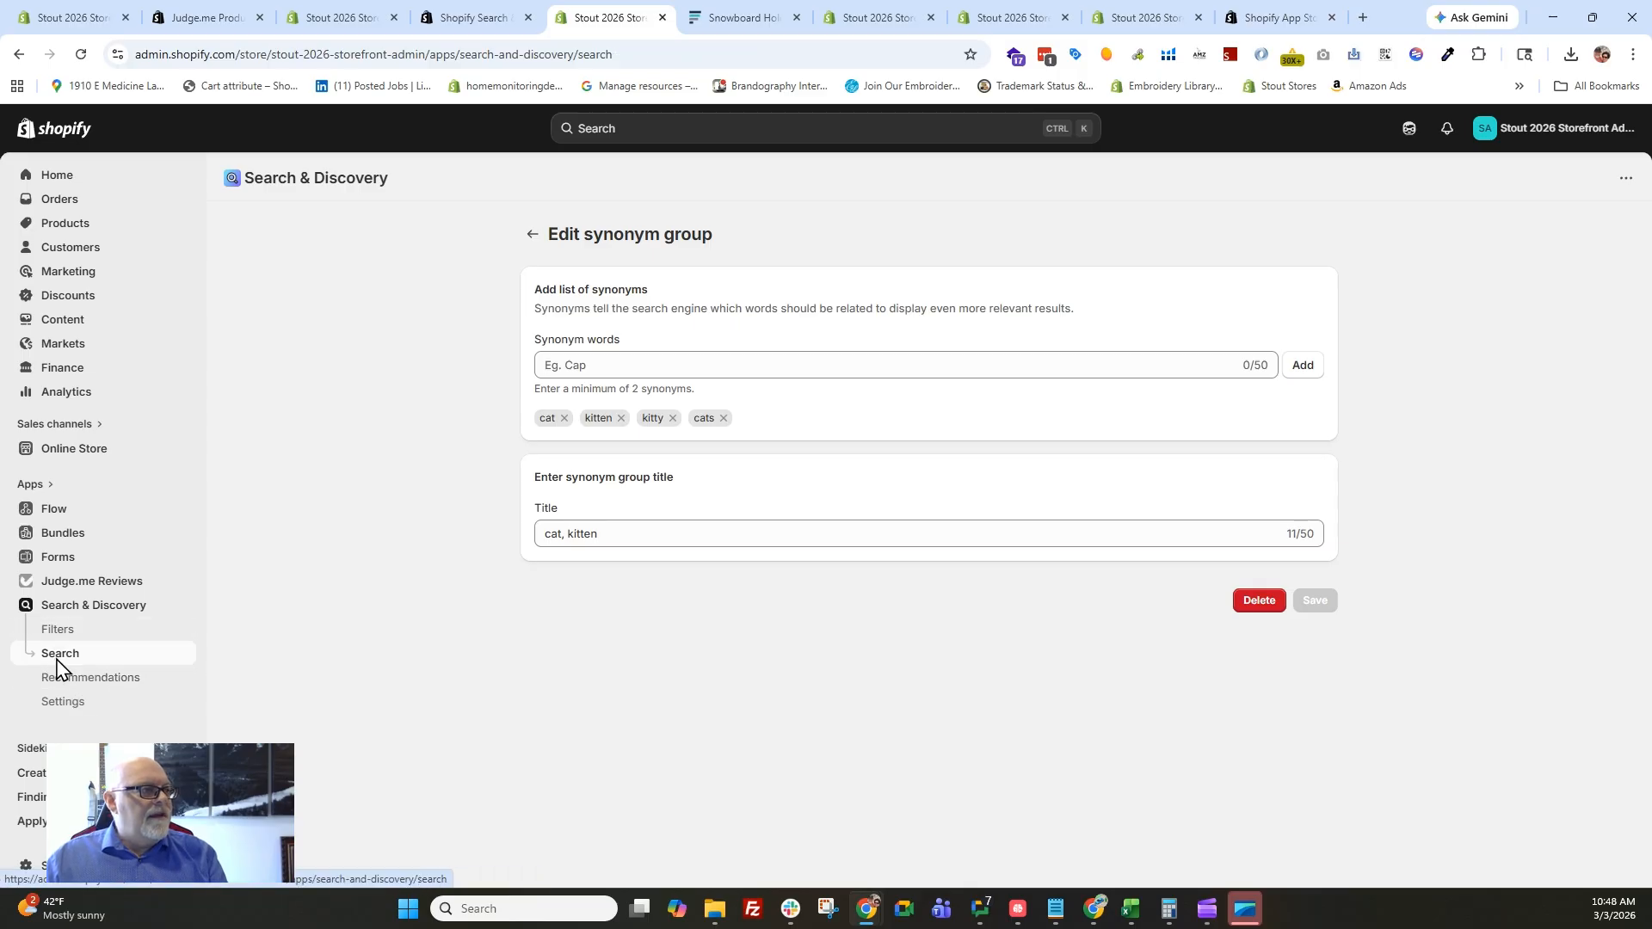
click(654, 309)
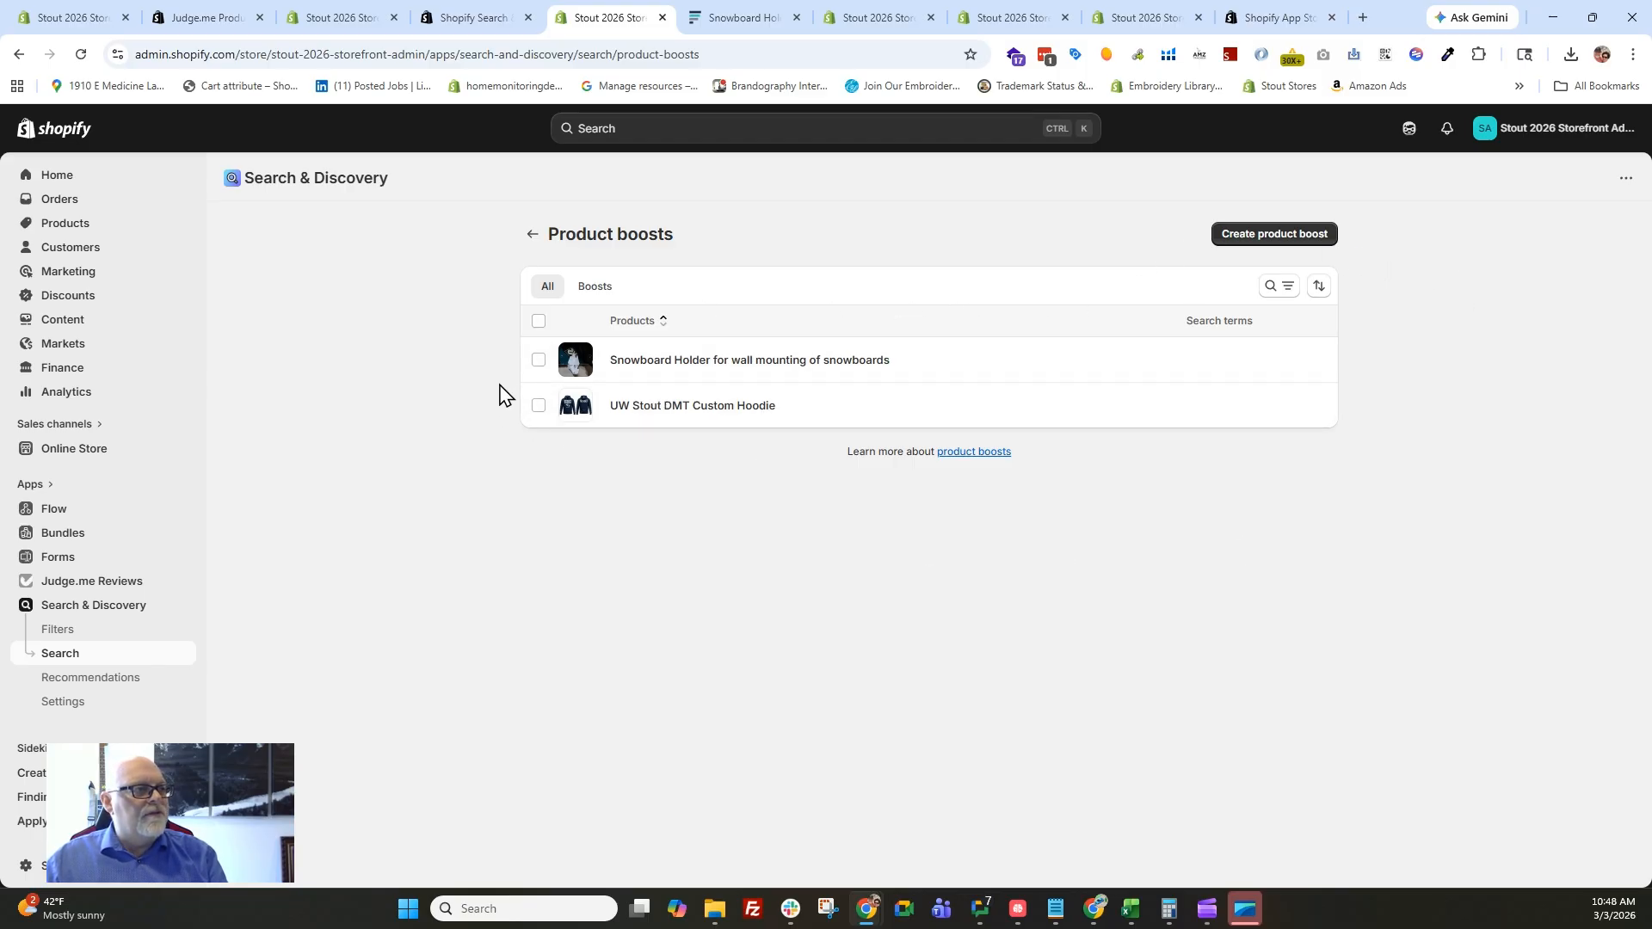
click(539, 406)
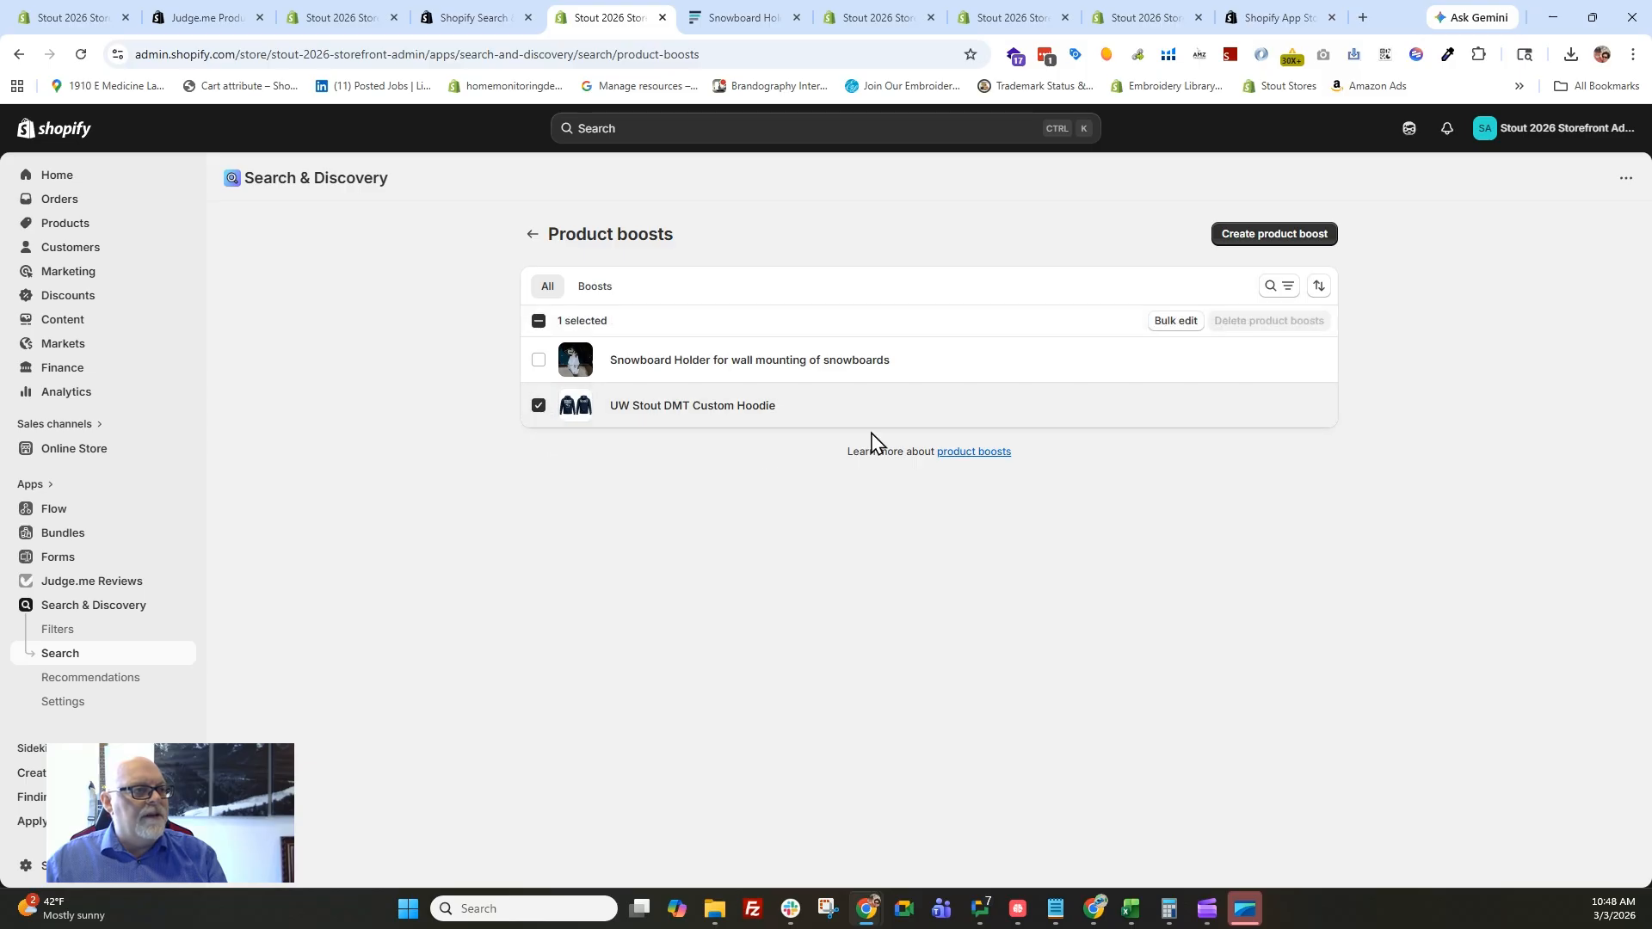
click(1291, 238)
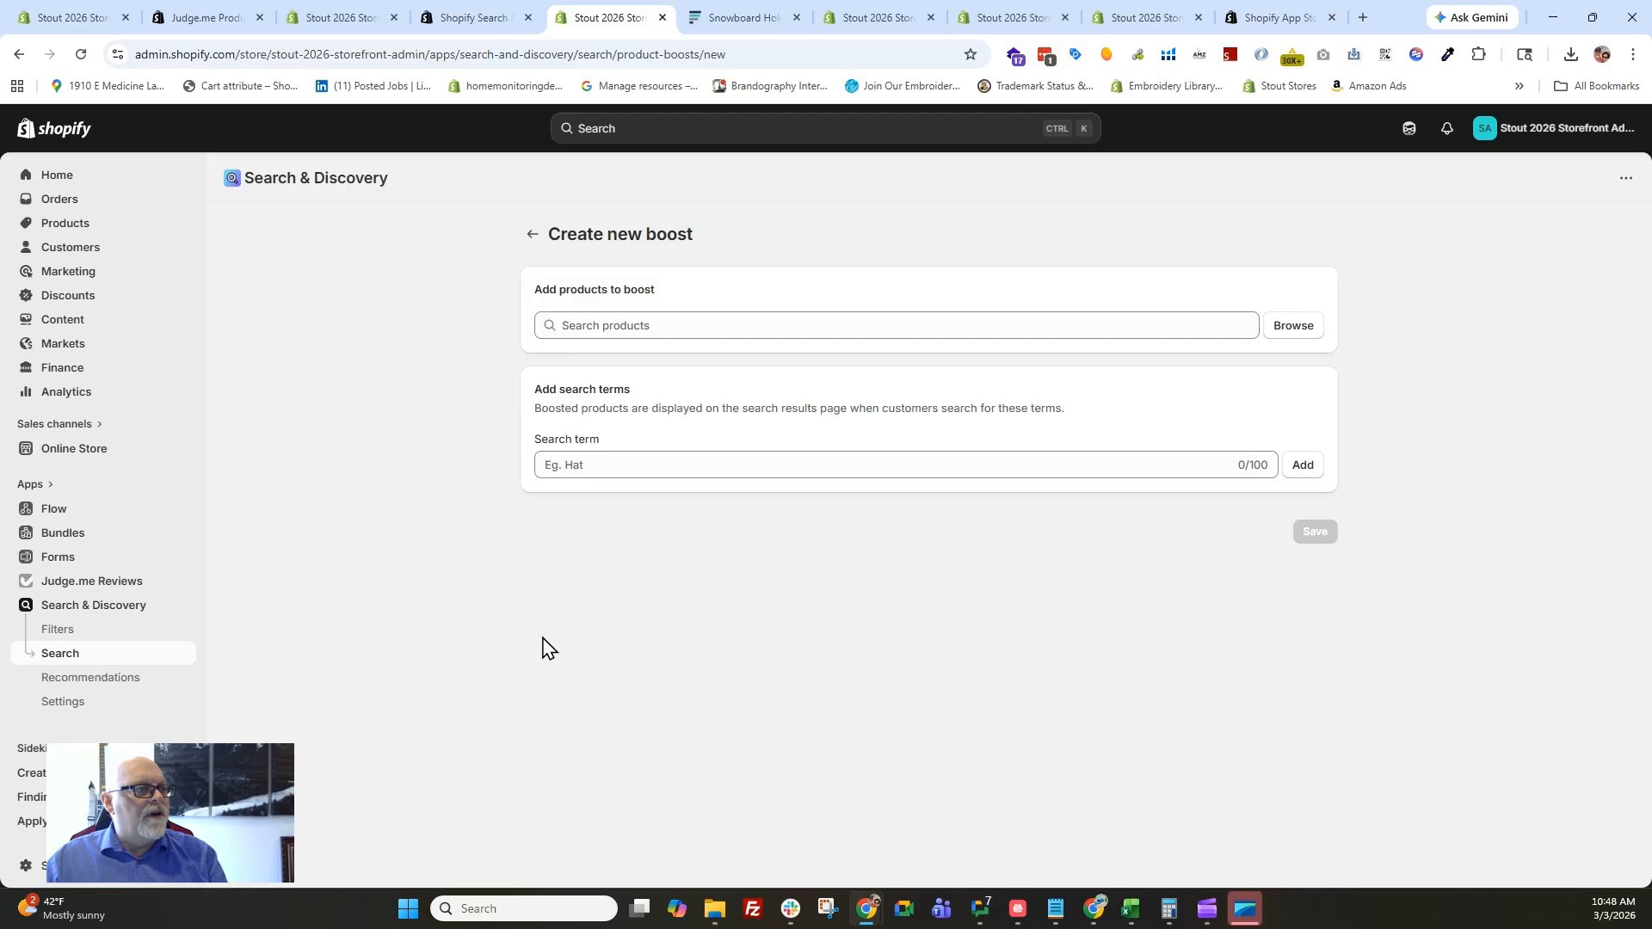
Add the UW Stout DMT Custom Hoodie as the product to boost.
click(647, 326)
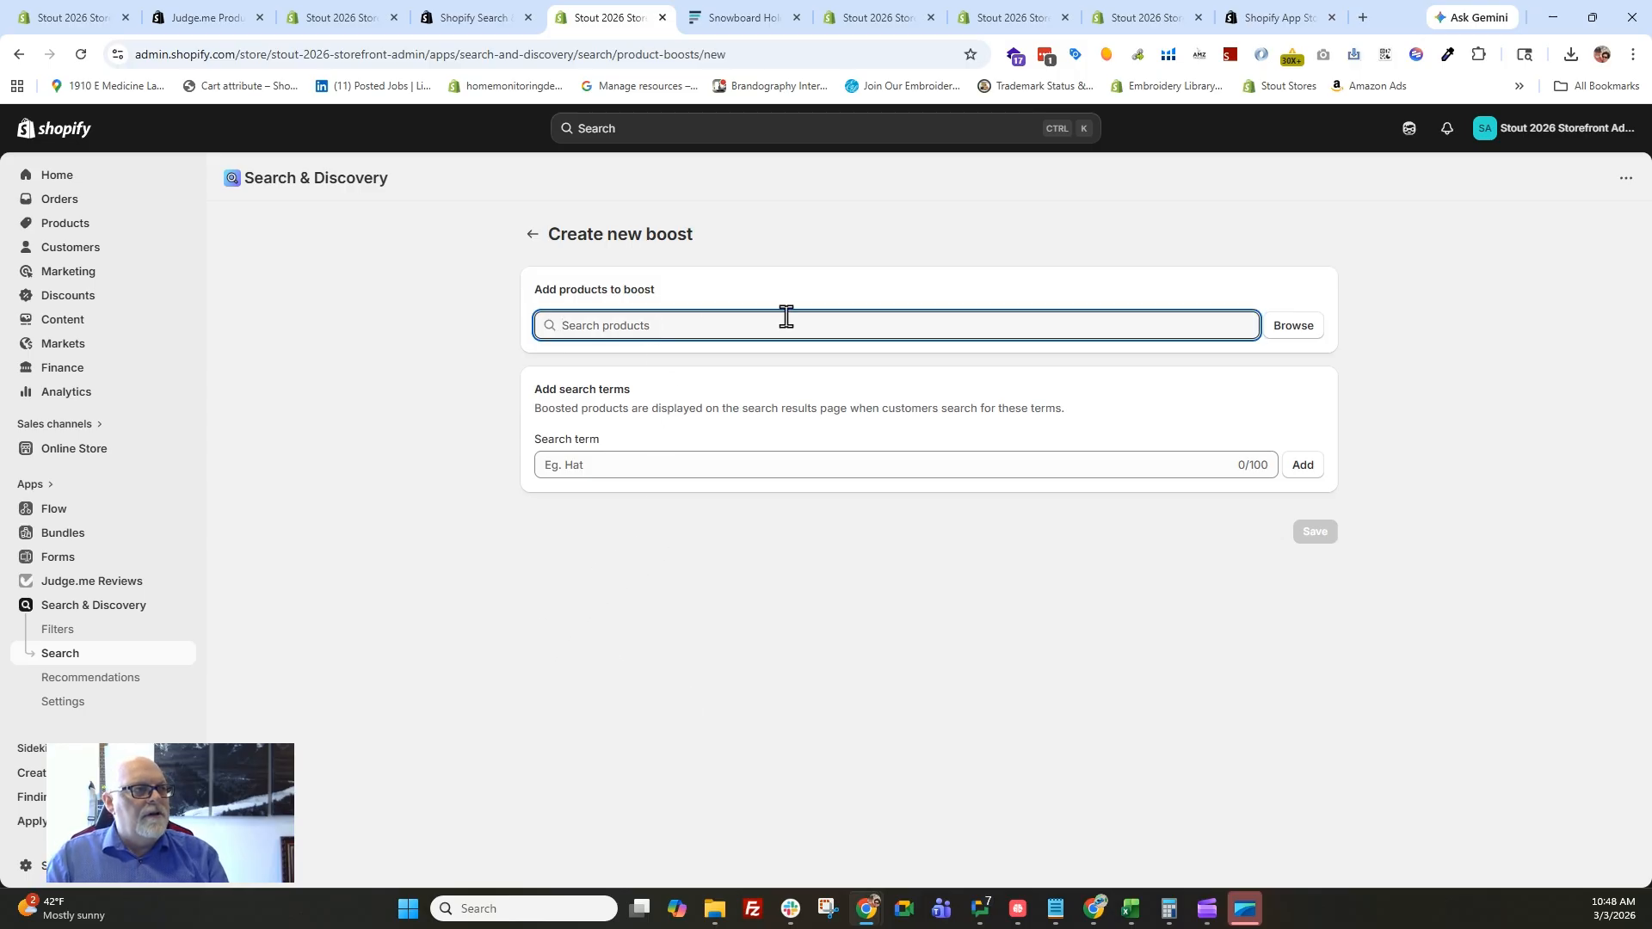
text(c)
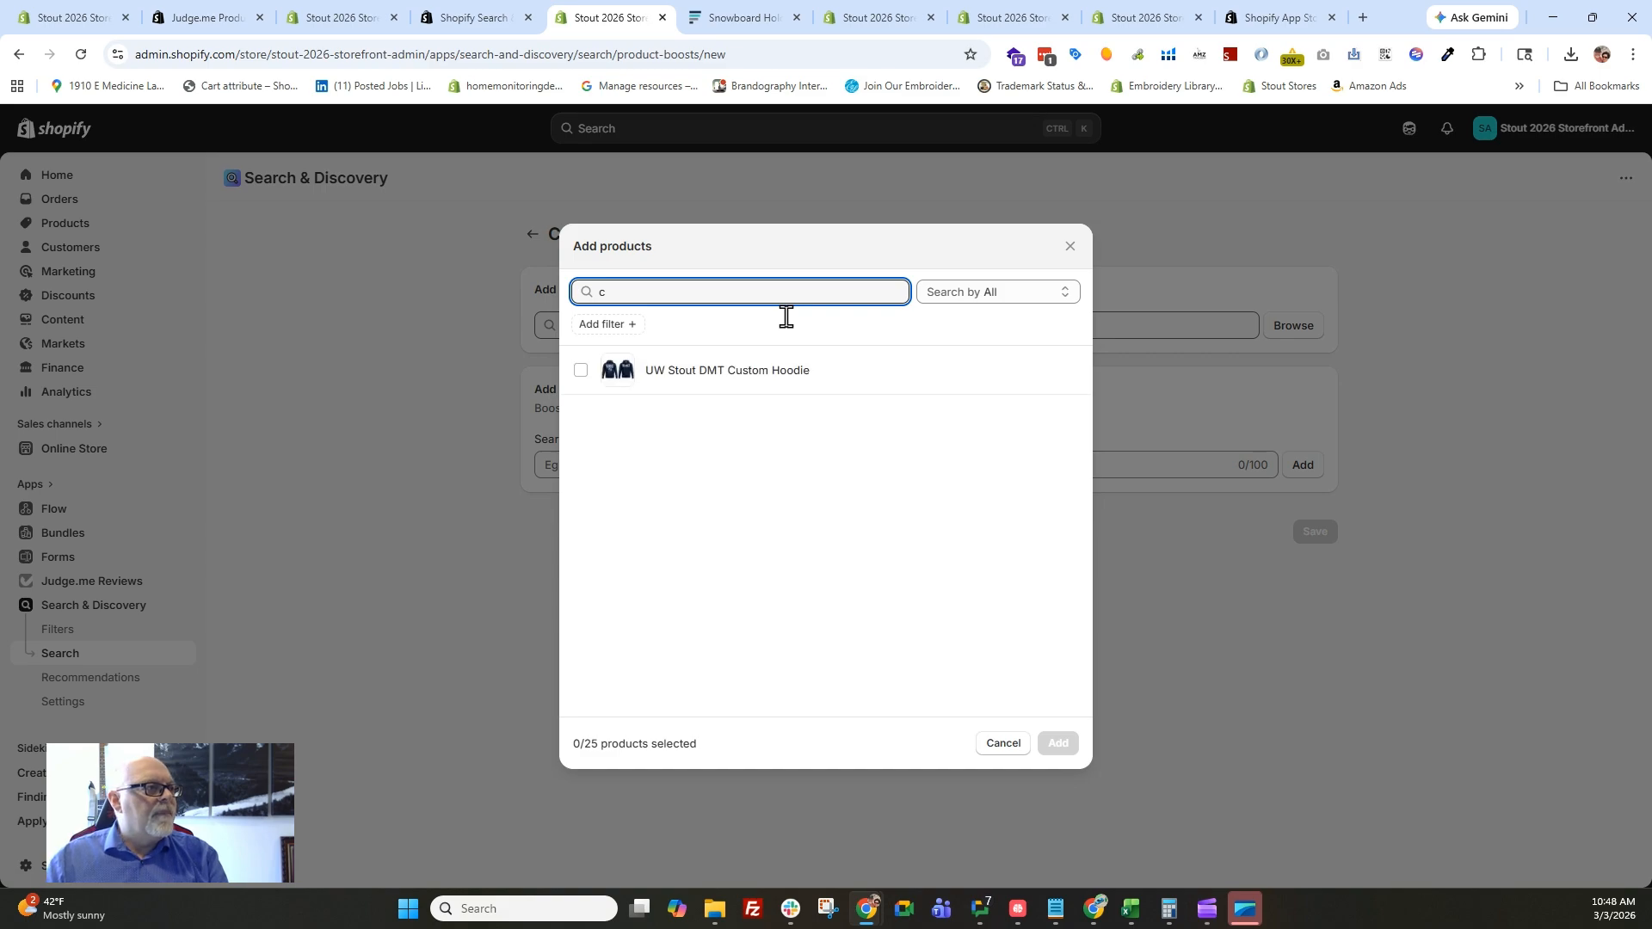
drag(580, 291, 659, 293)
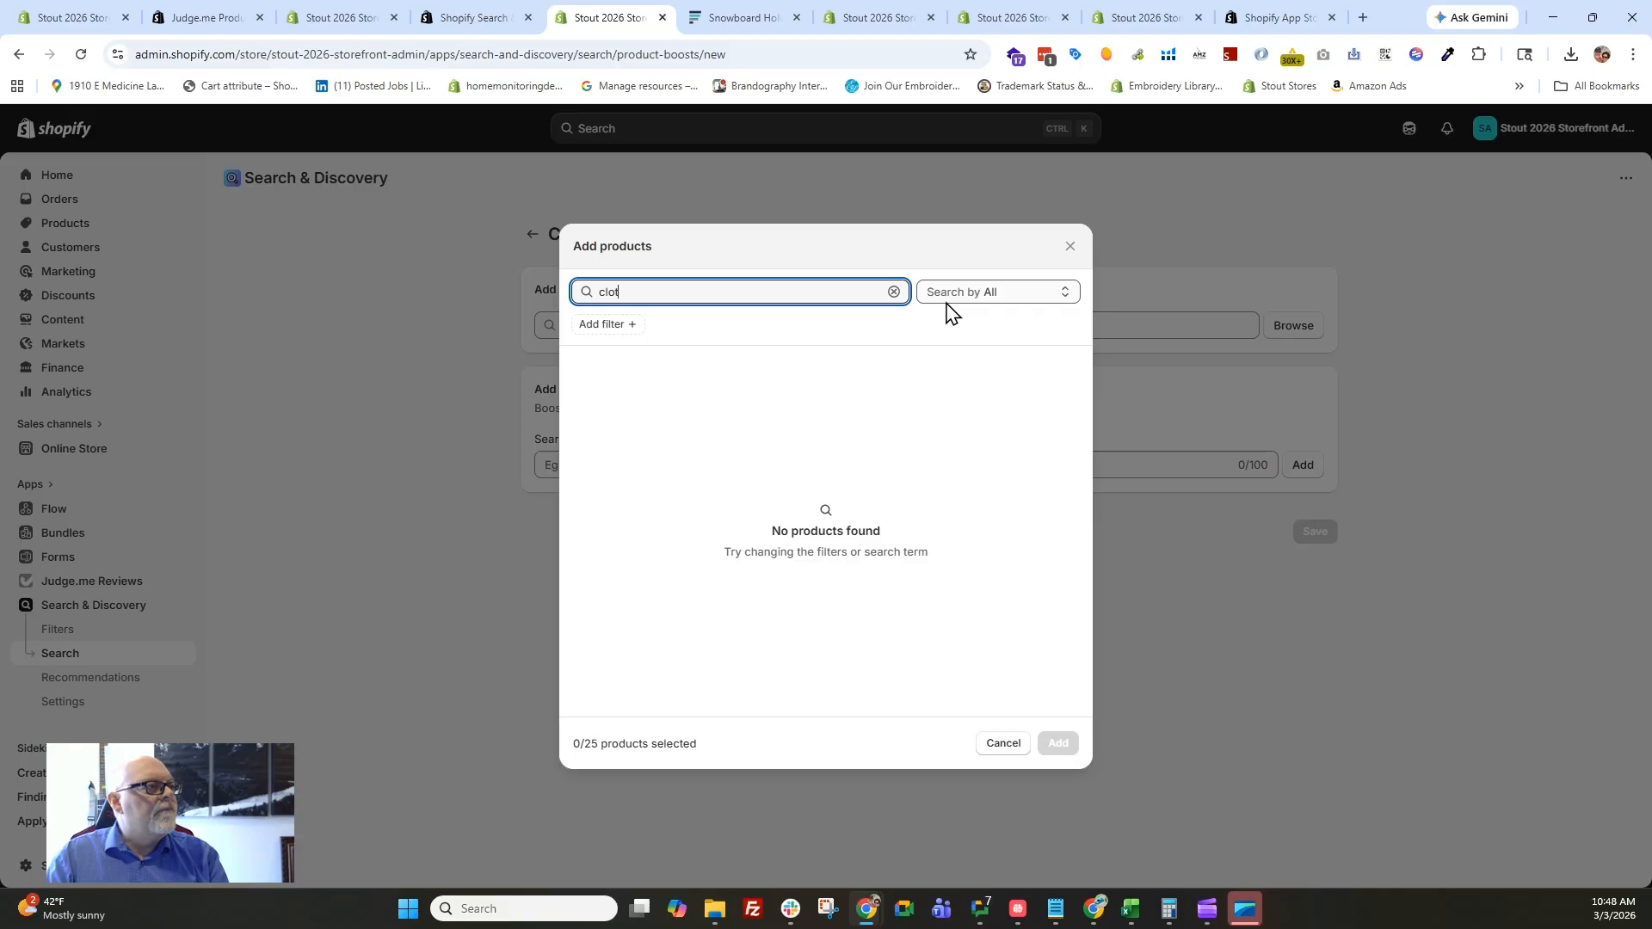
key(BackSpace)
key(BackSpace)
key(BackSpace)
key(BackSpace)
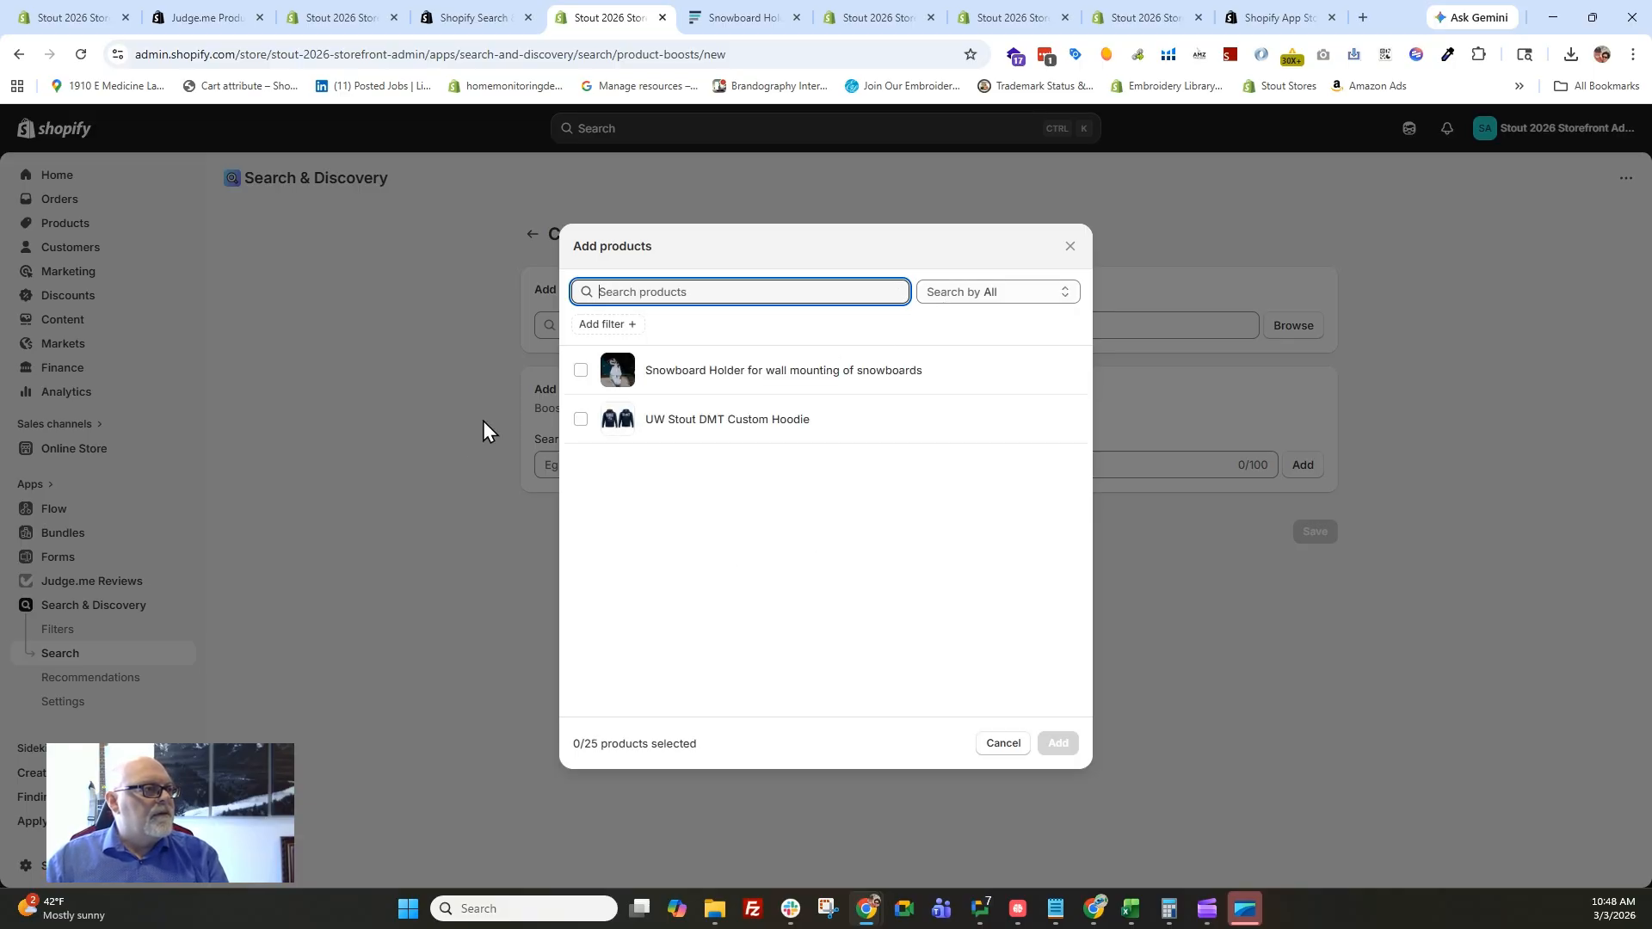
click(581, 419)
click(1060, 744)
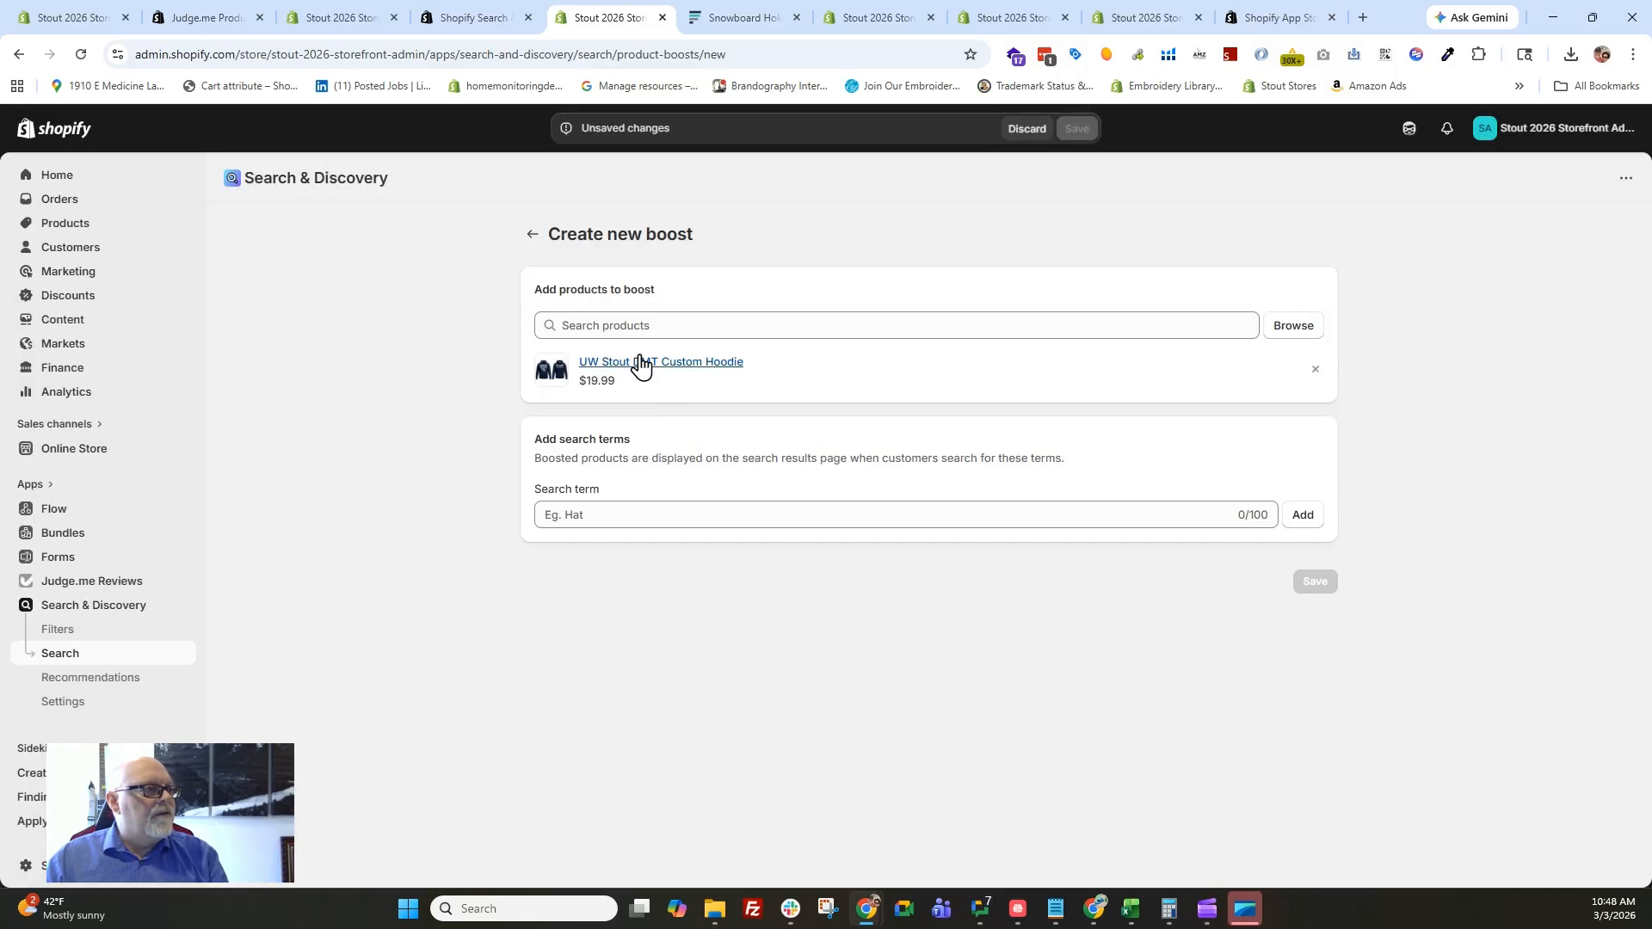
Add "clothing" as the boost's search term and save the boost.
click(633, 514)
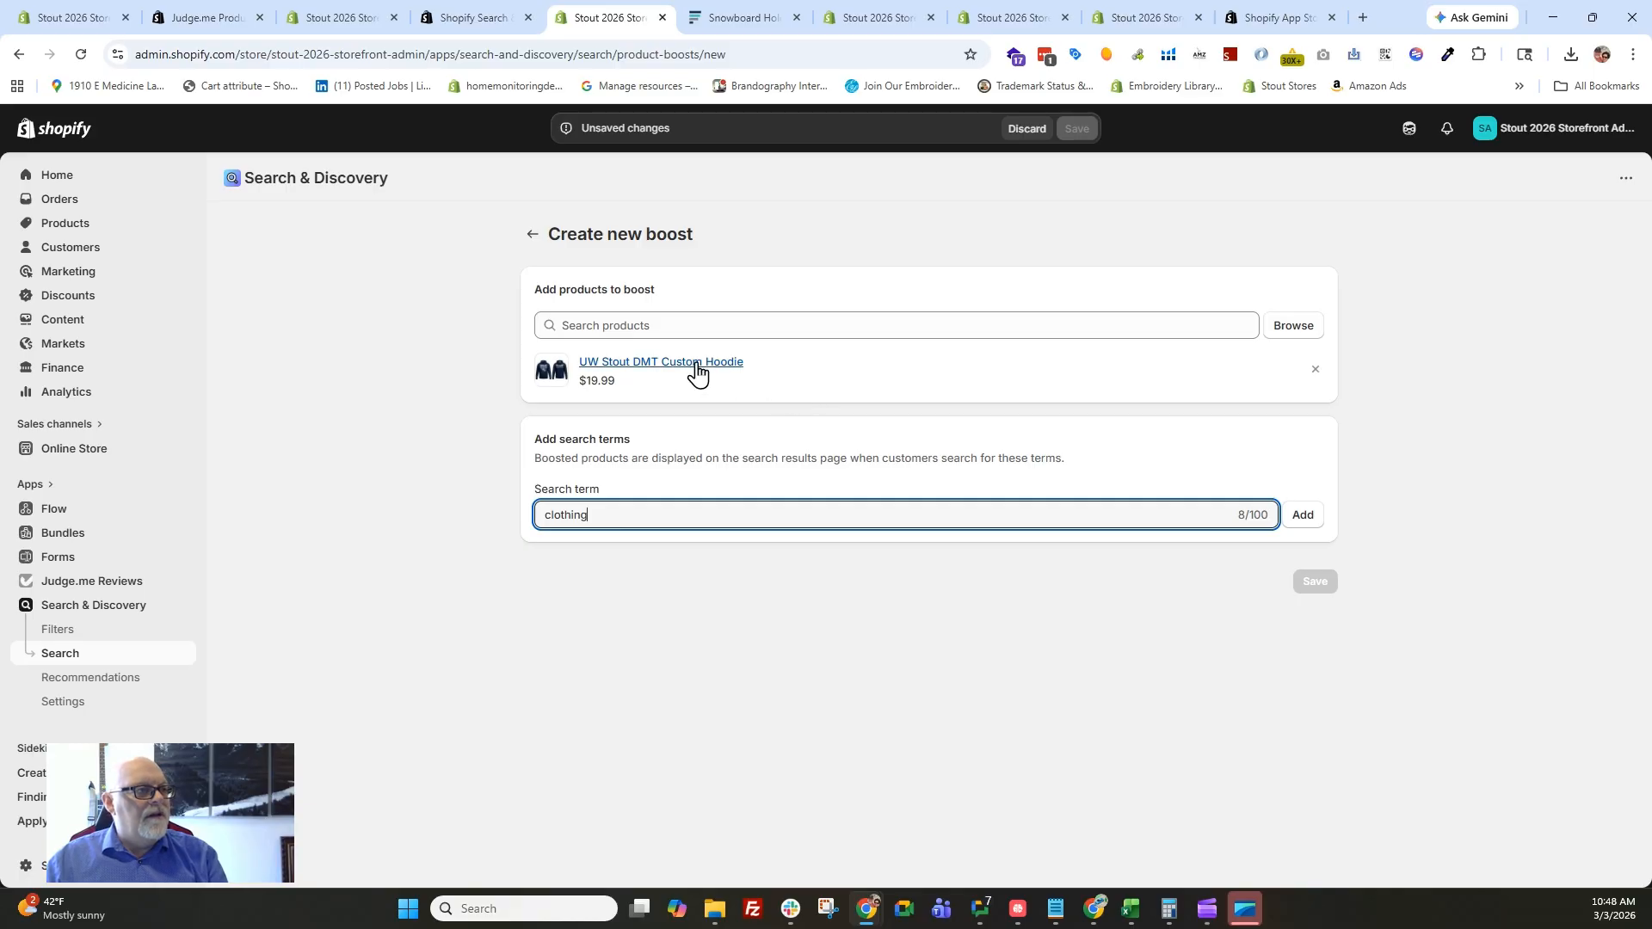
click(1304, 516)
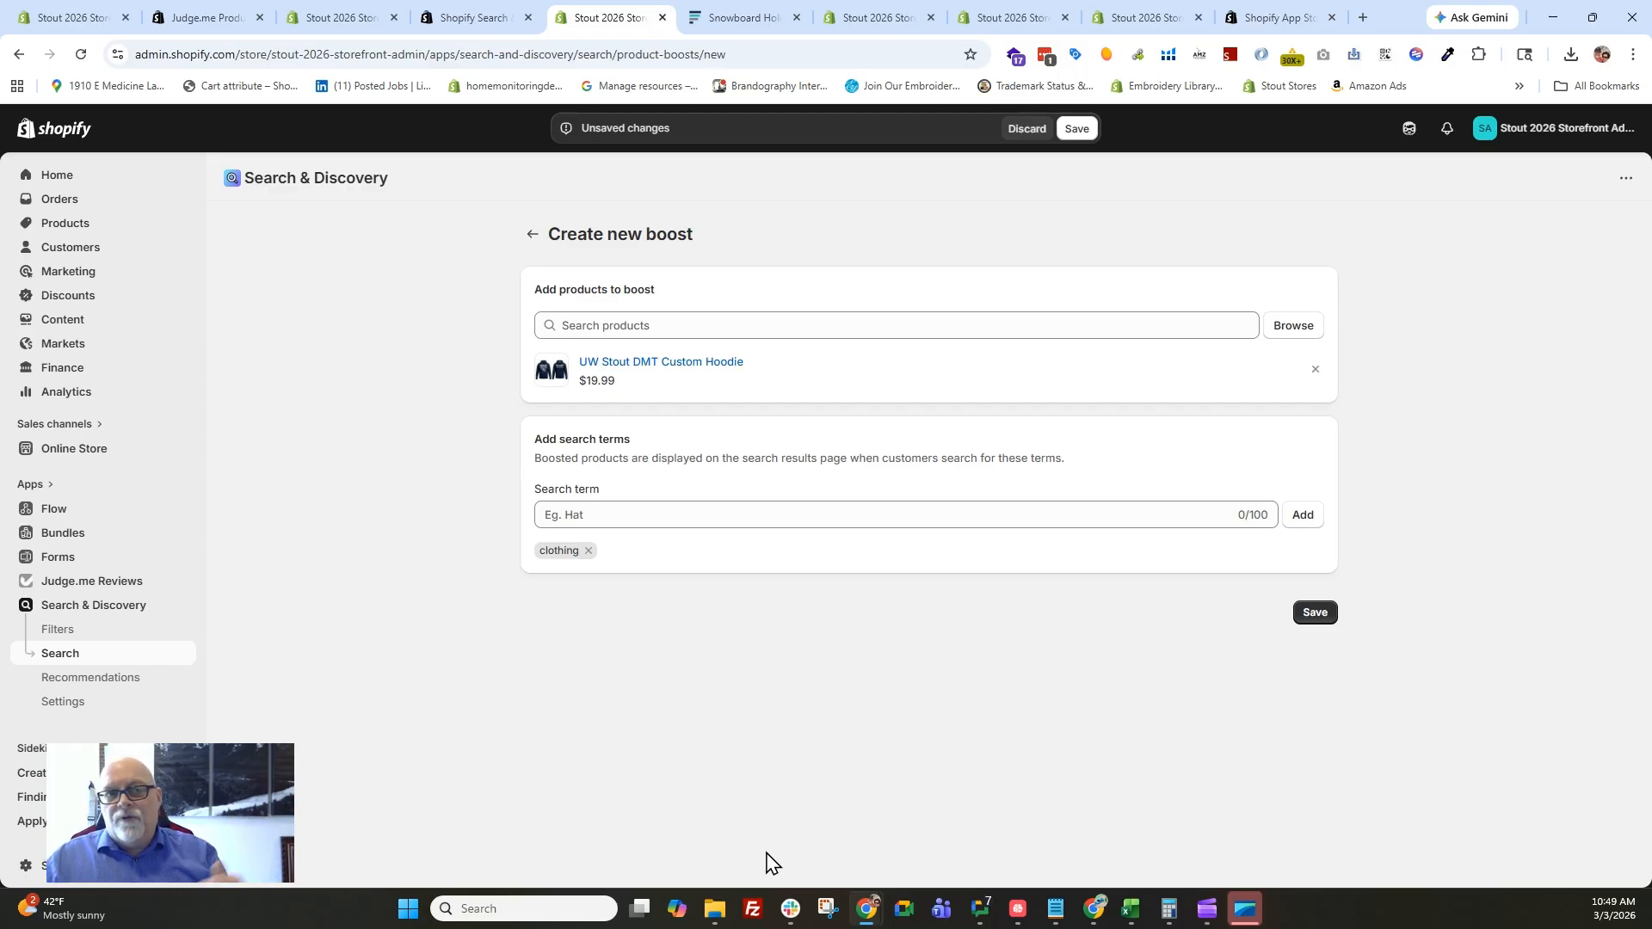
click(1315, 613)
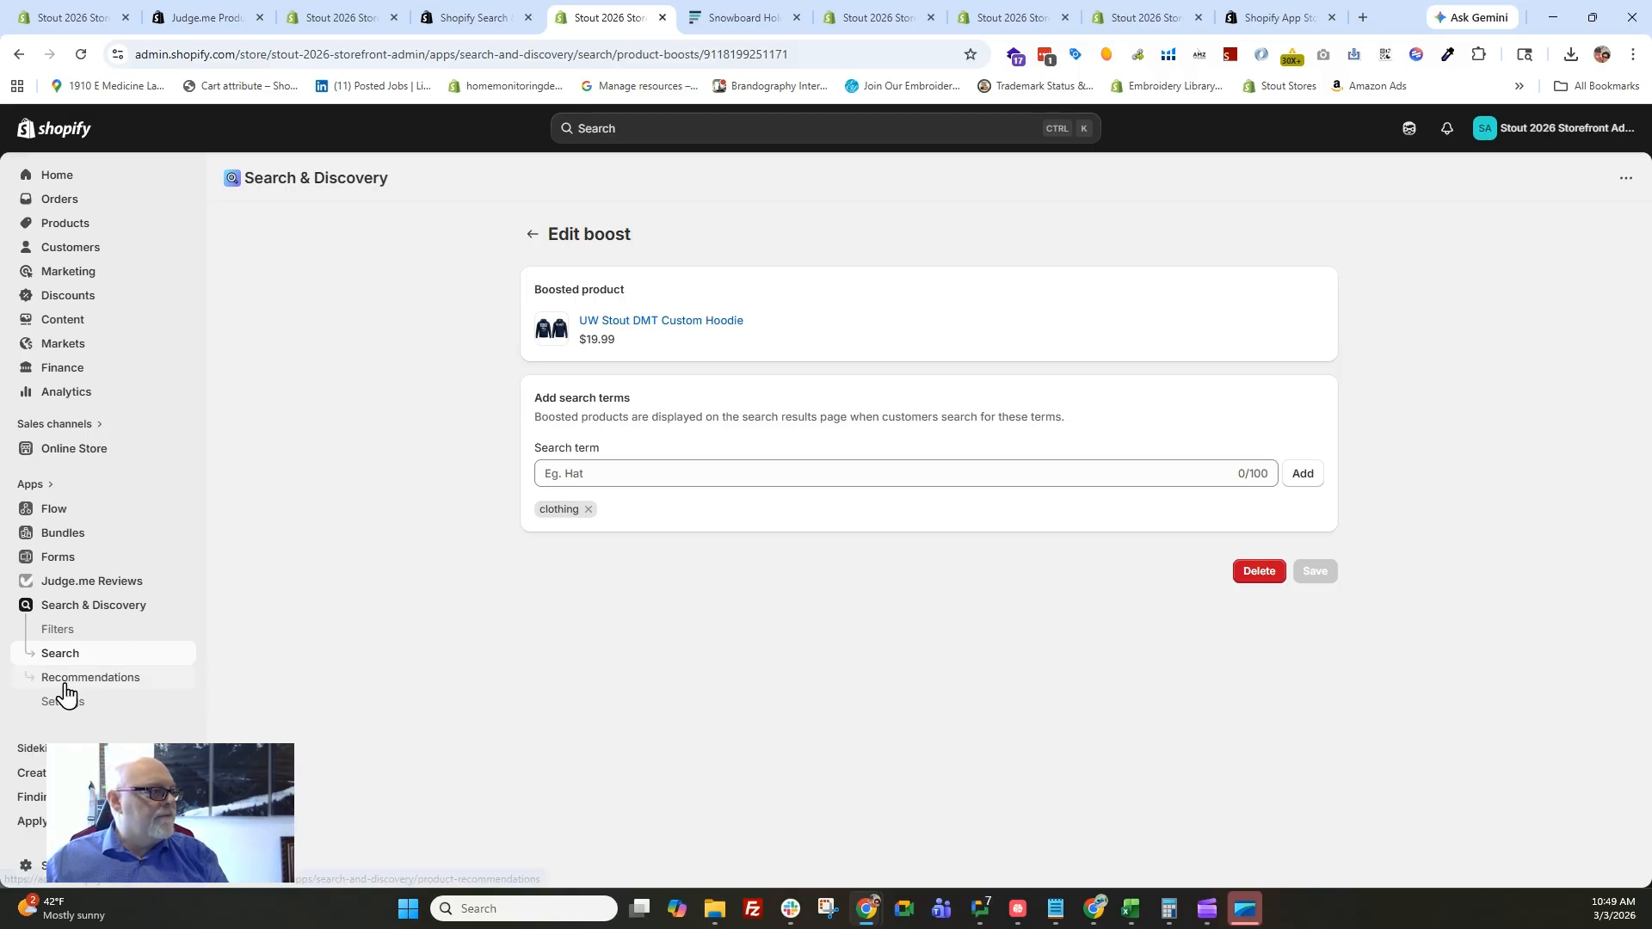
Try adding a storefront filter with the Neckline category metafield as its source, discard it and return to the filters list.
click(85, 631)
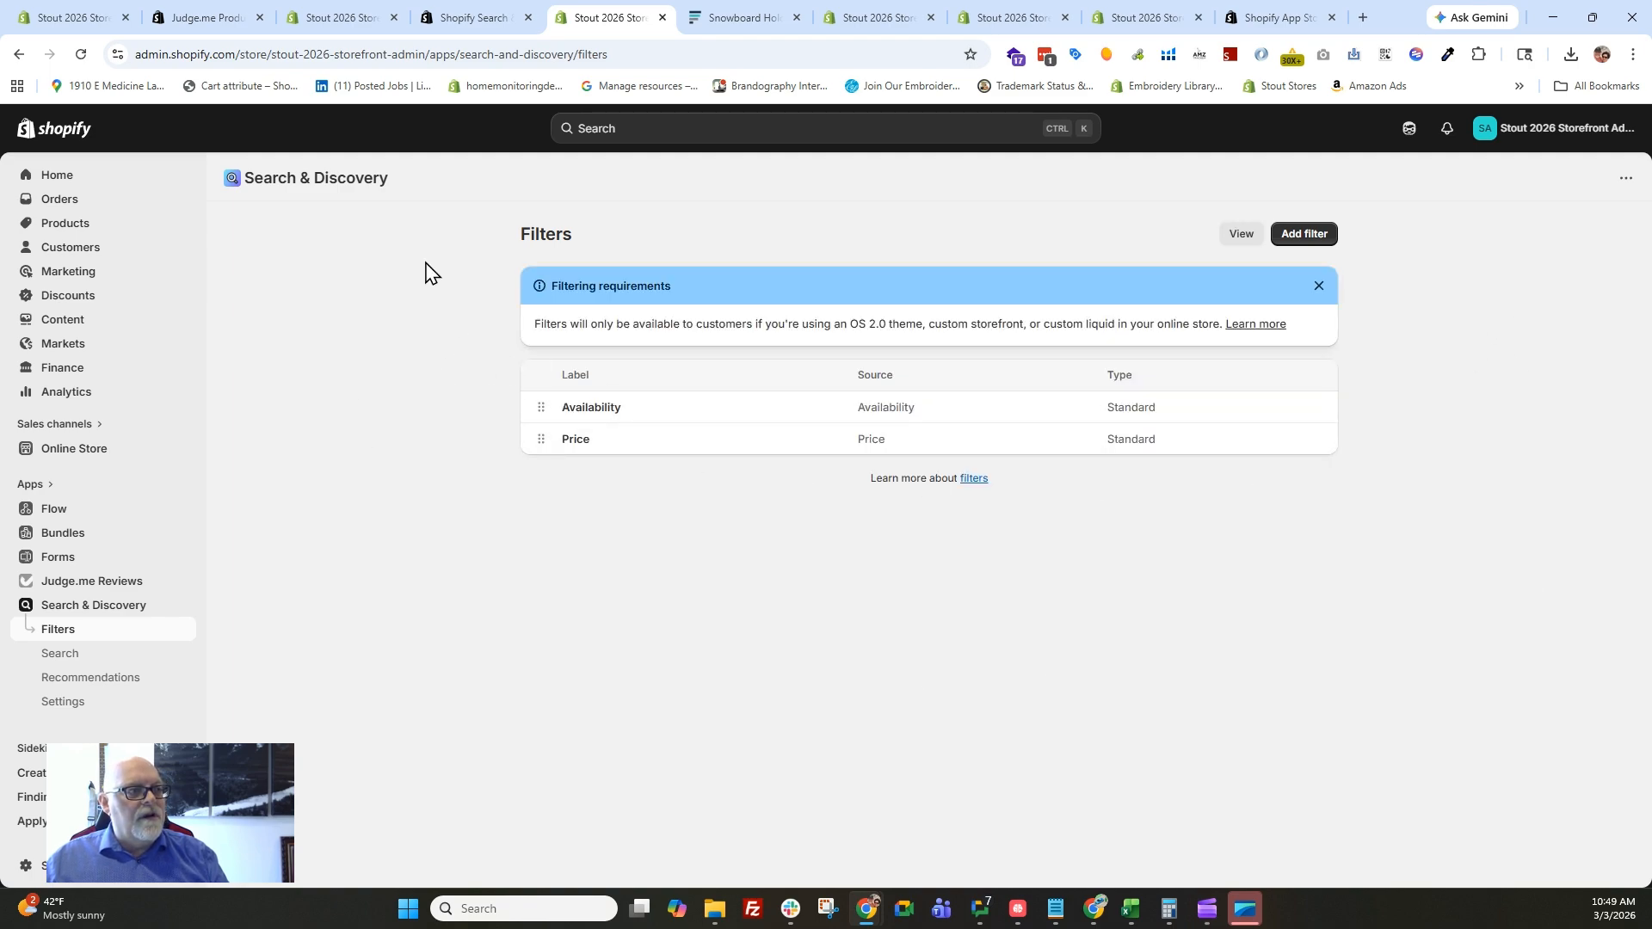
click(1304, 236)
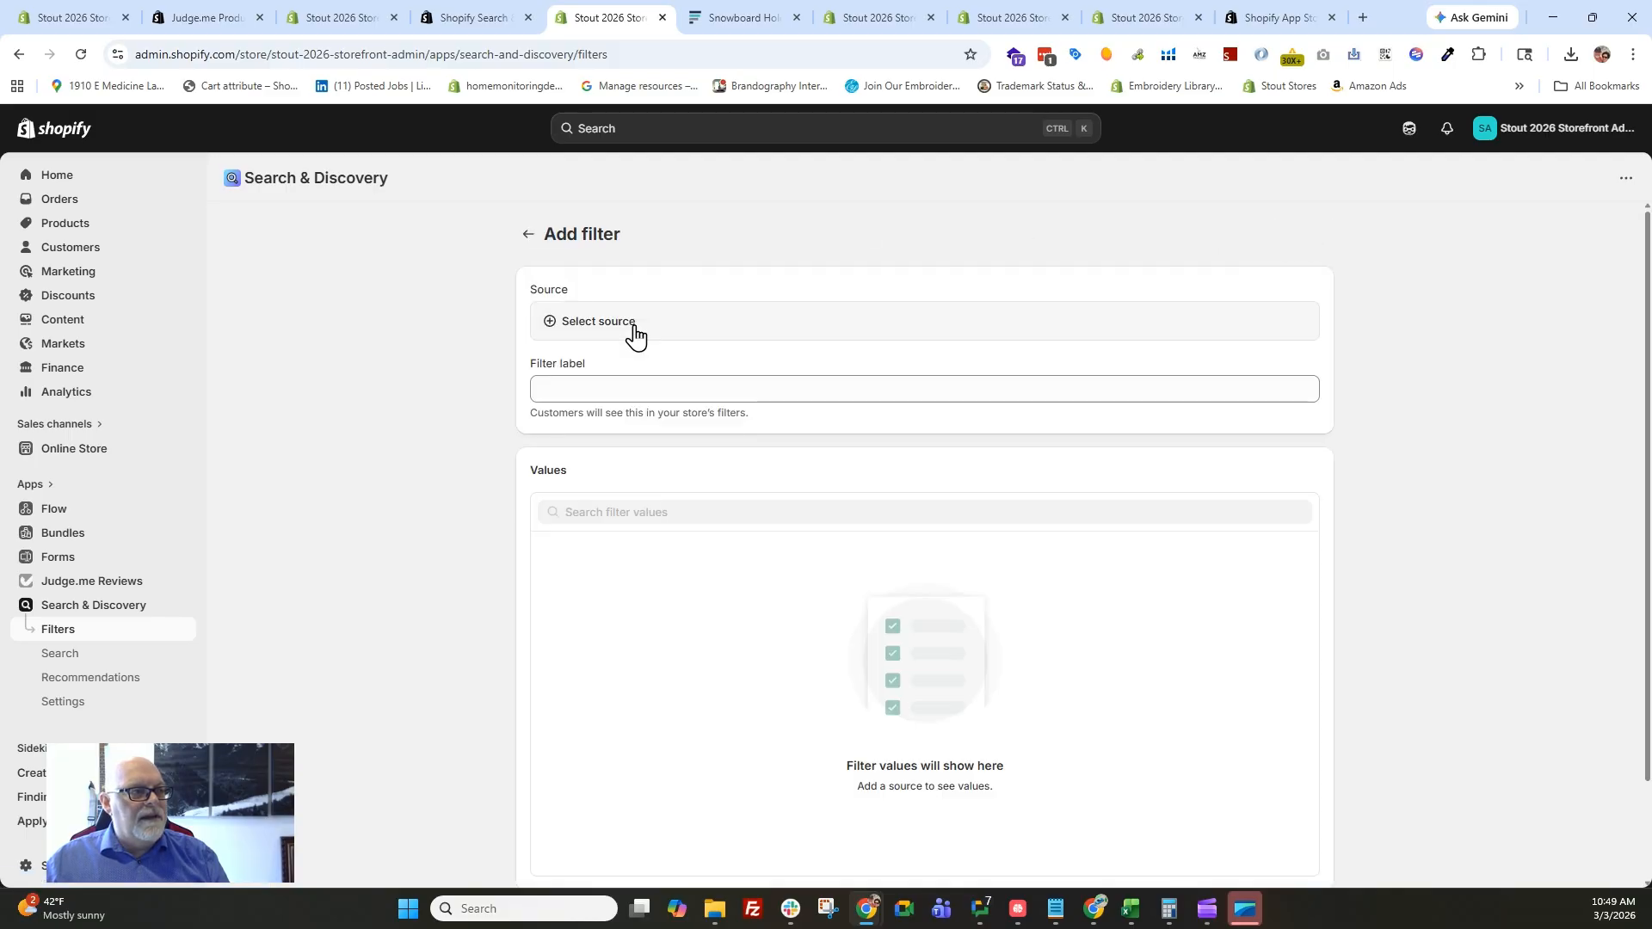
click(611, 396)
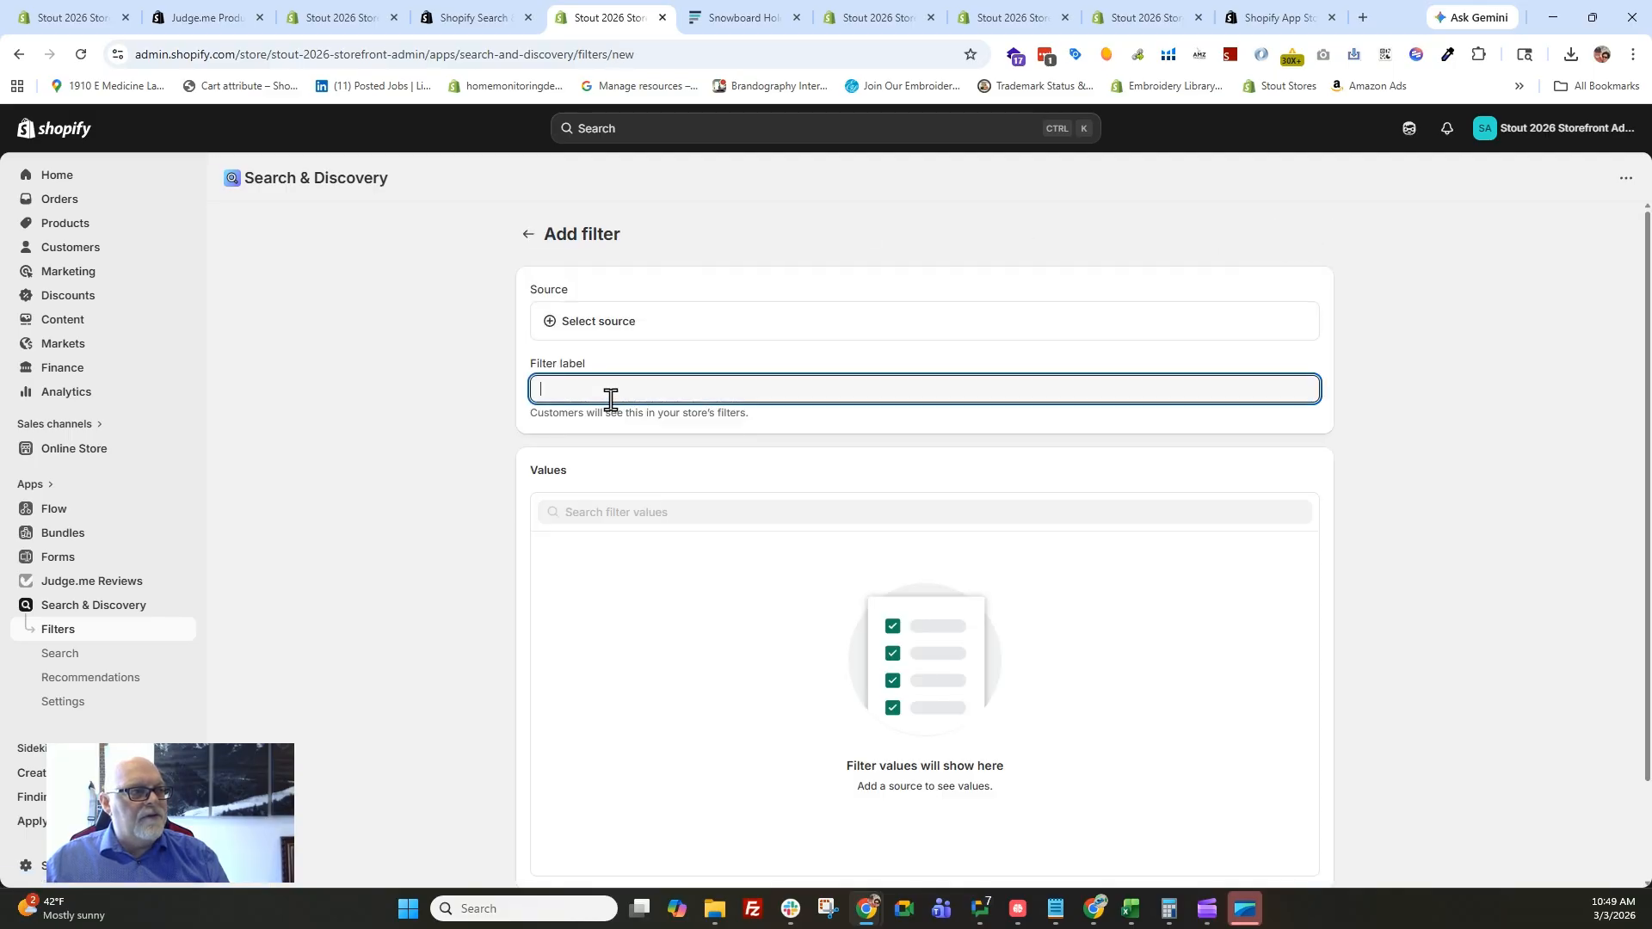
click(602, 321)
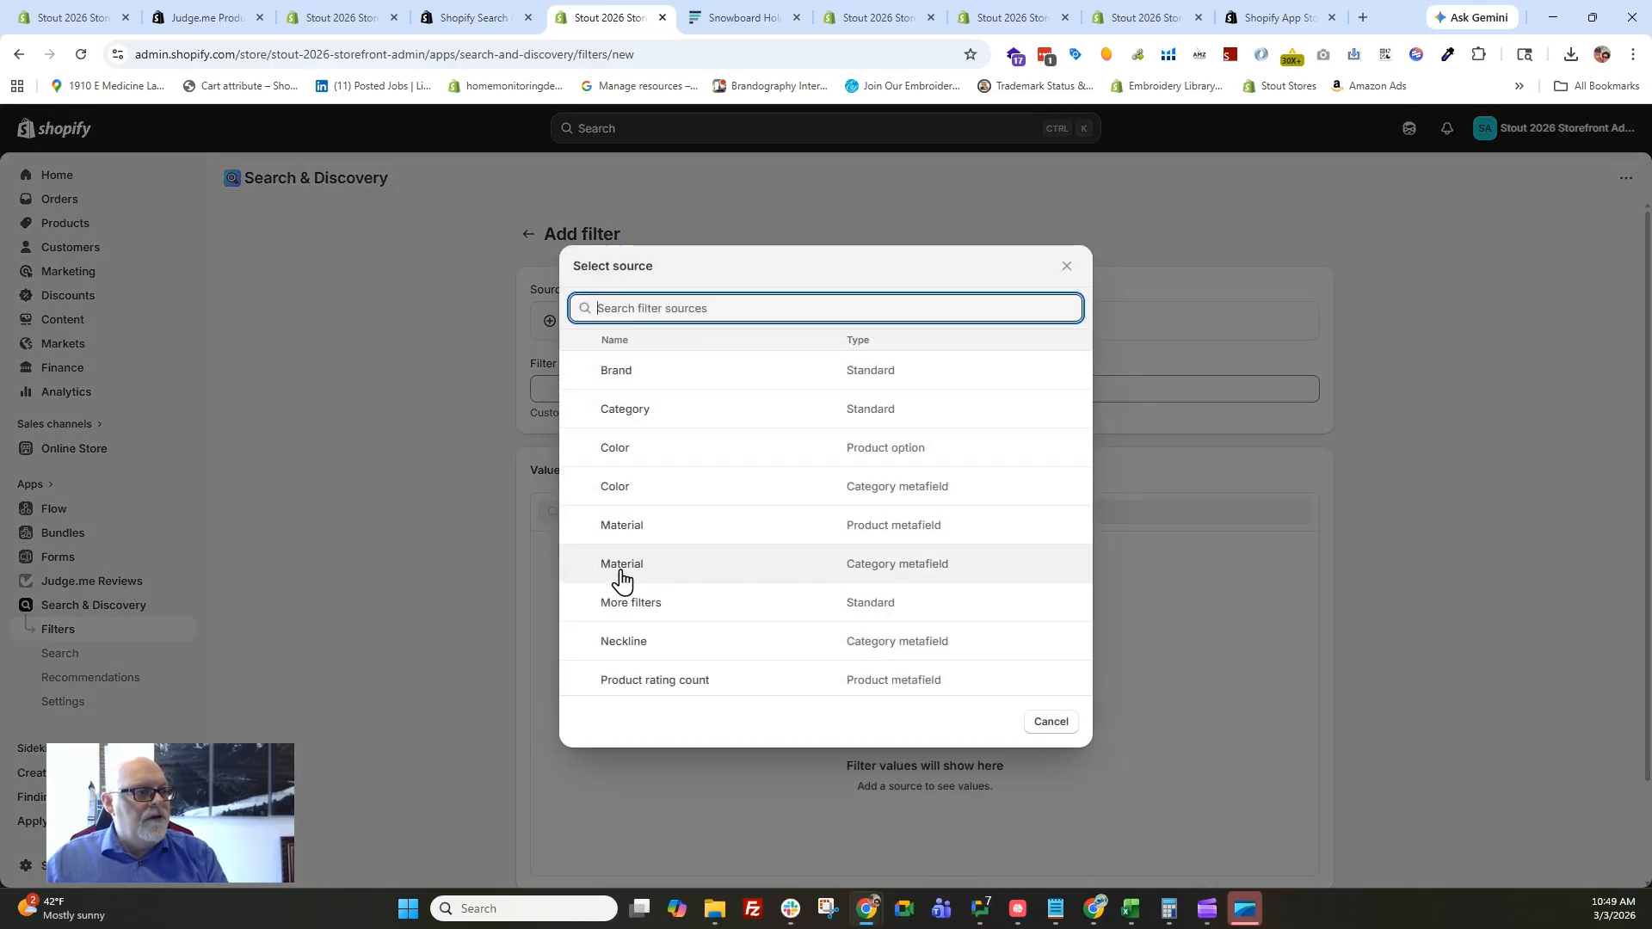
scroll(622, 576, down, 3)
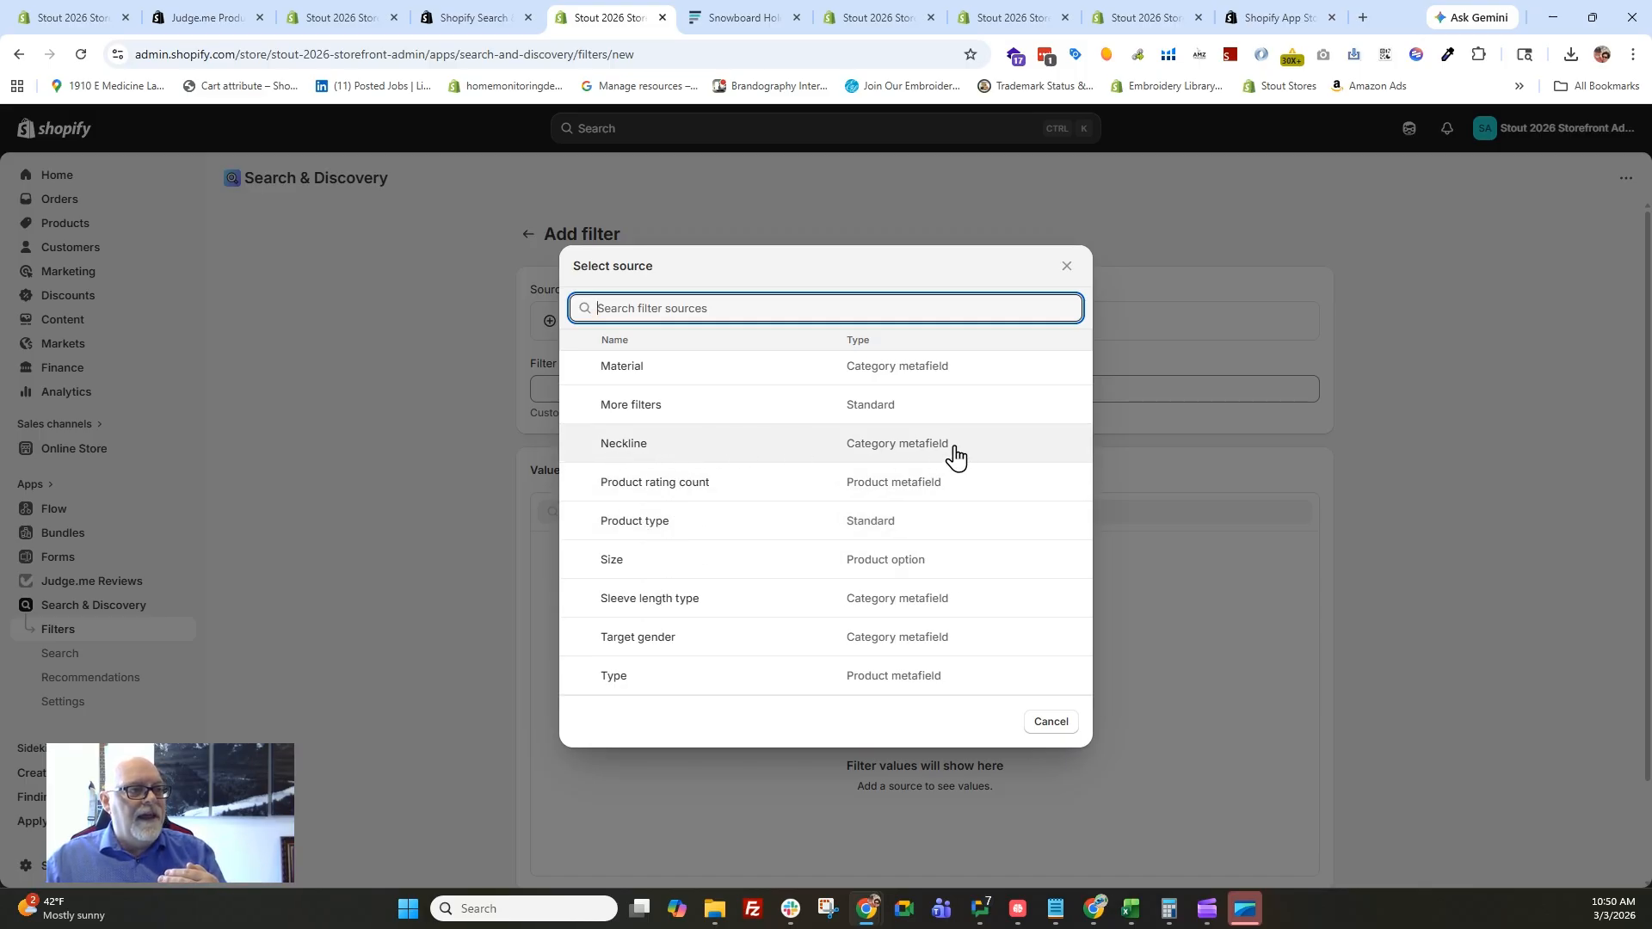
click(618, 456)
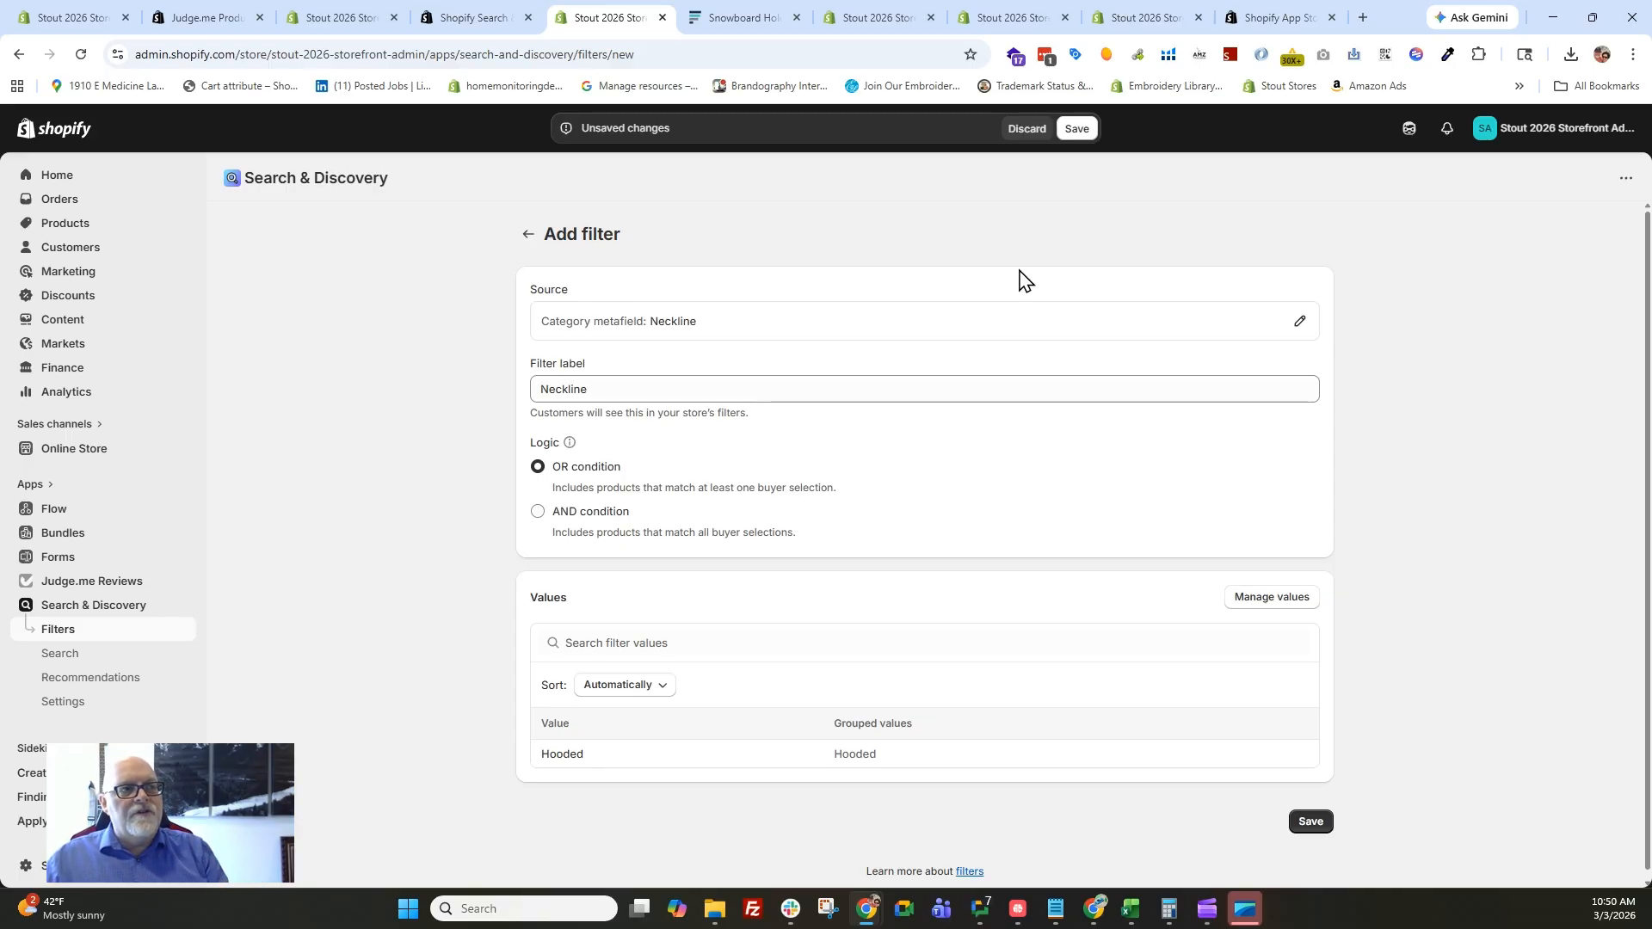
click(1028, 131)
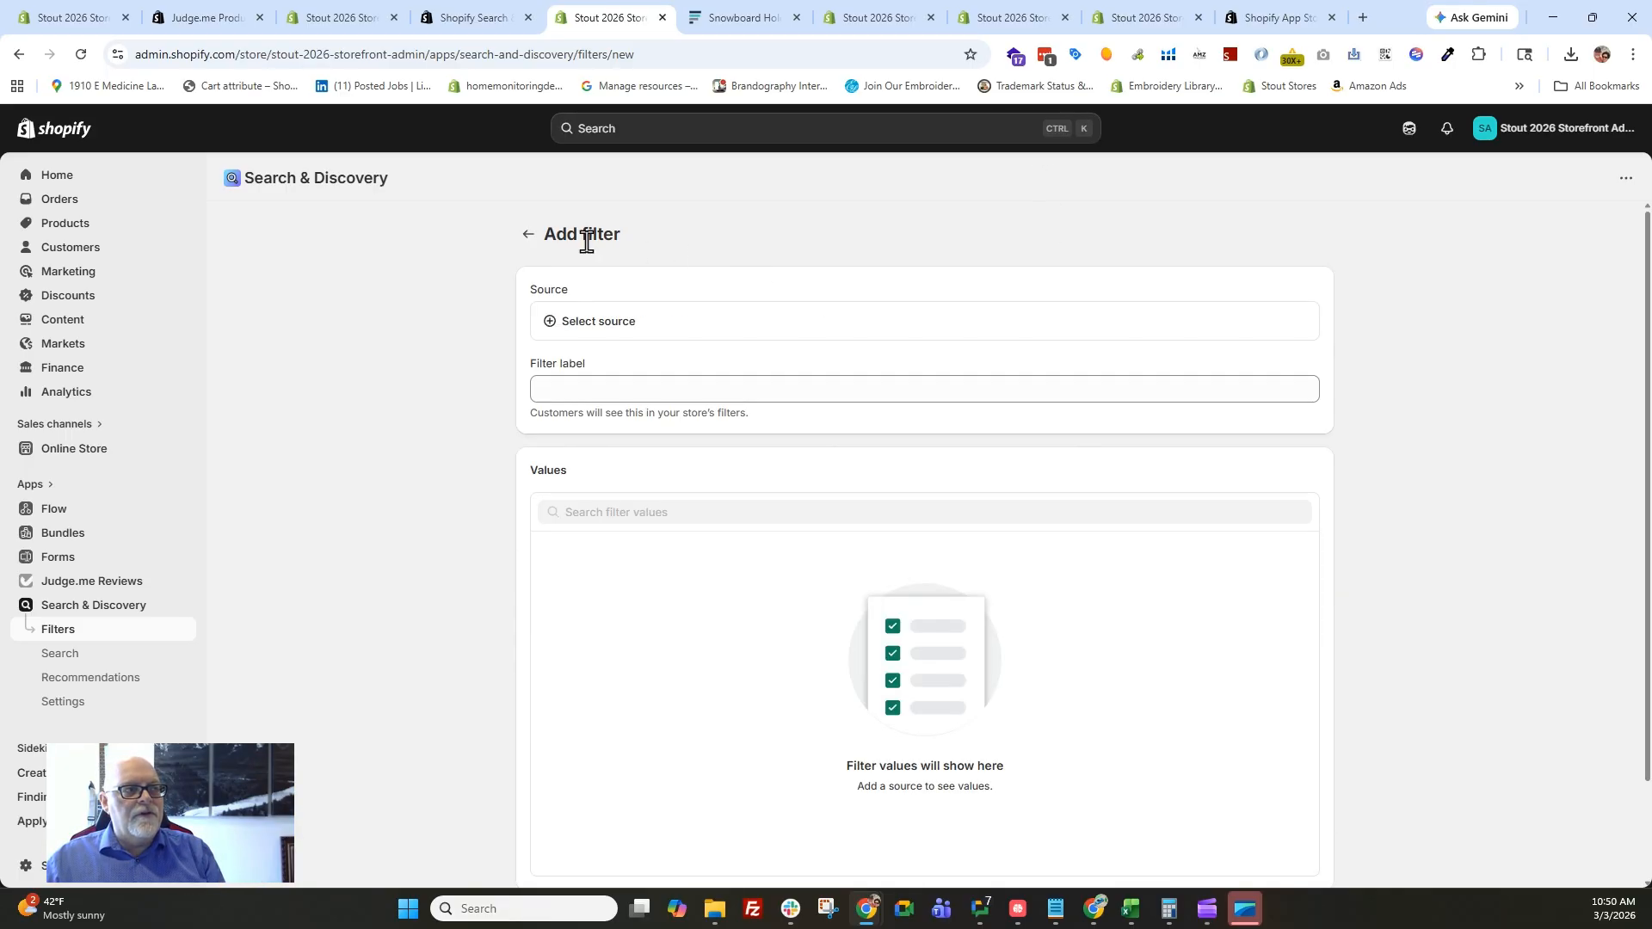
click(529, 235)
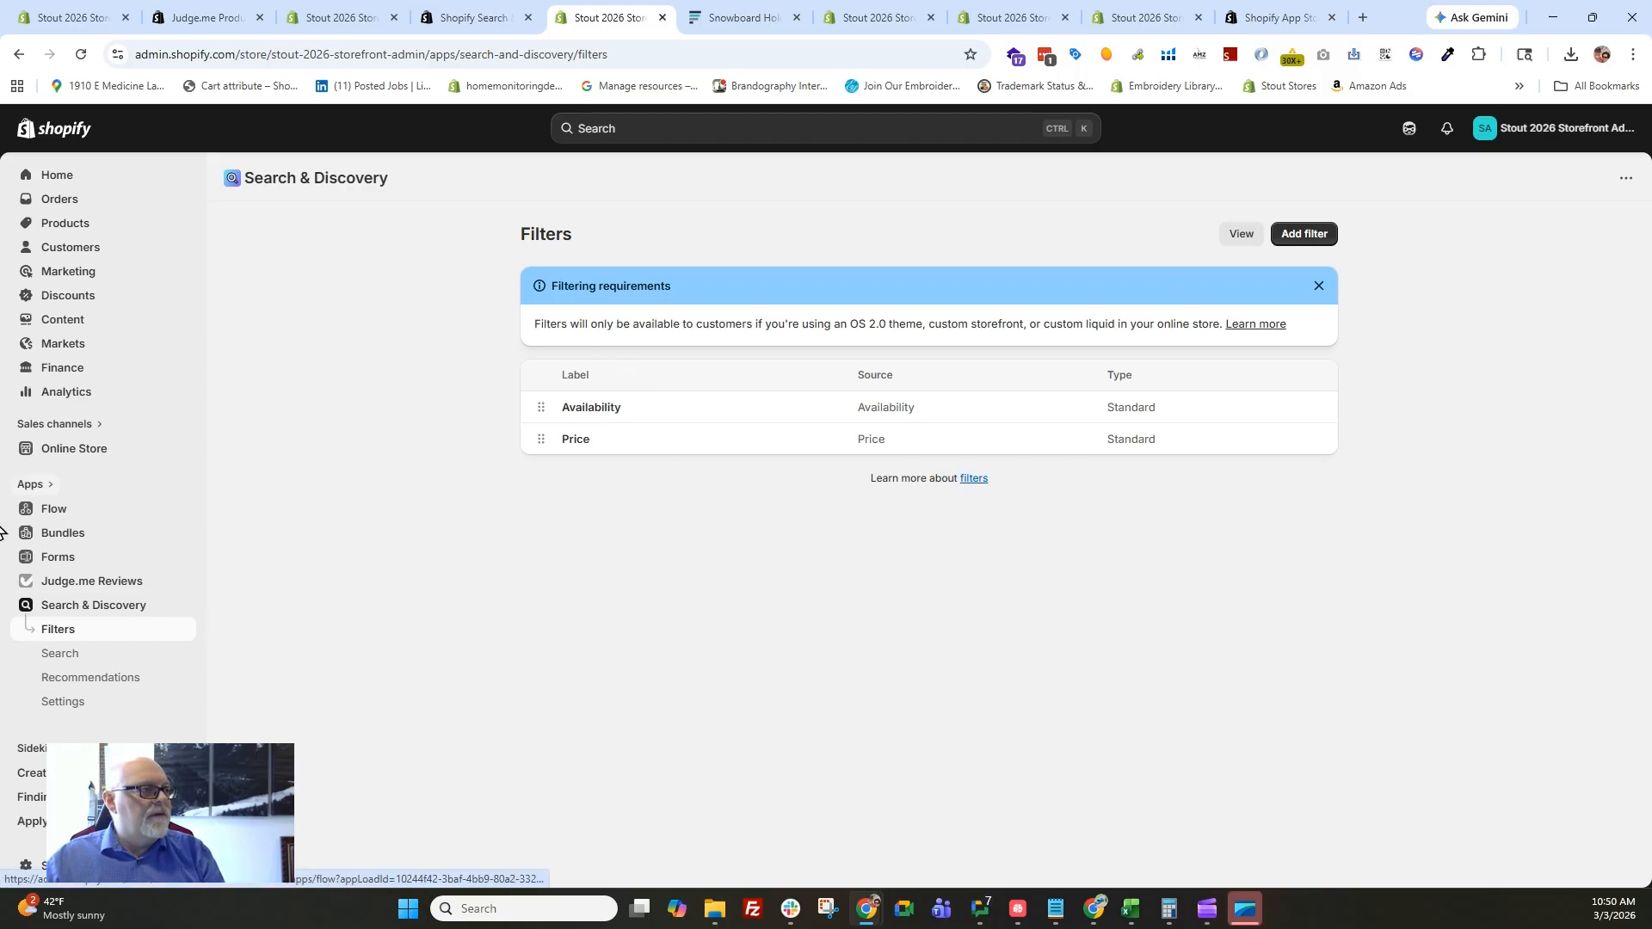
Switch to the theme editor, open the default collection template and select the Collection section's Filtering and sorting block.
click(889, 19)
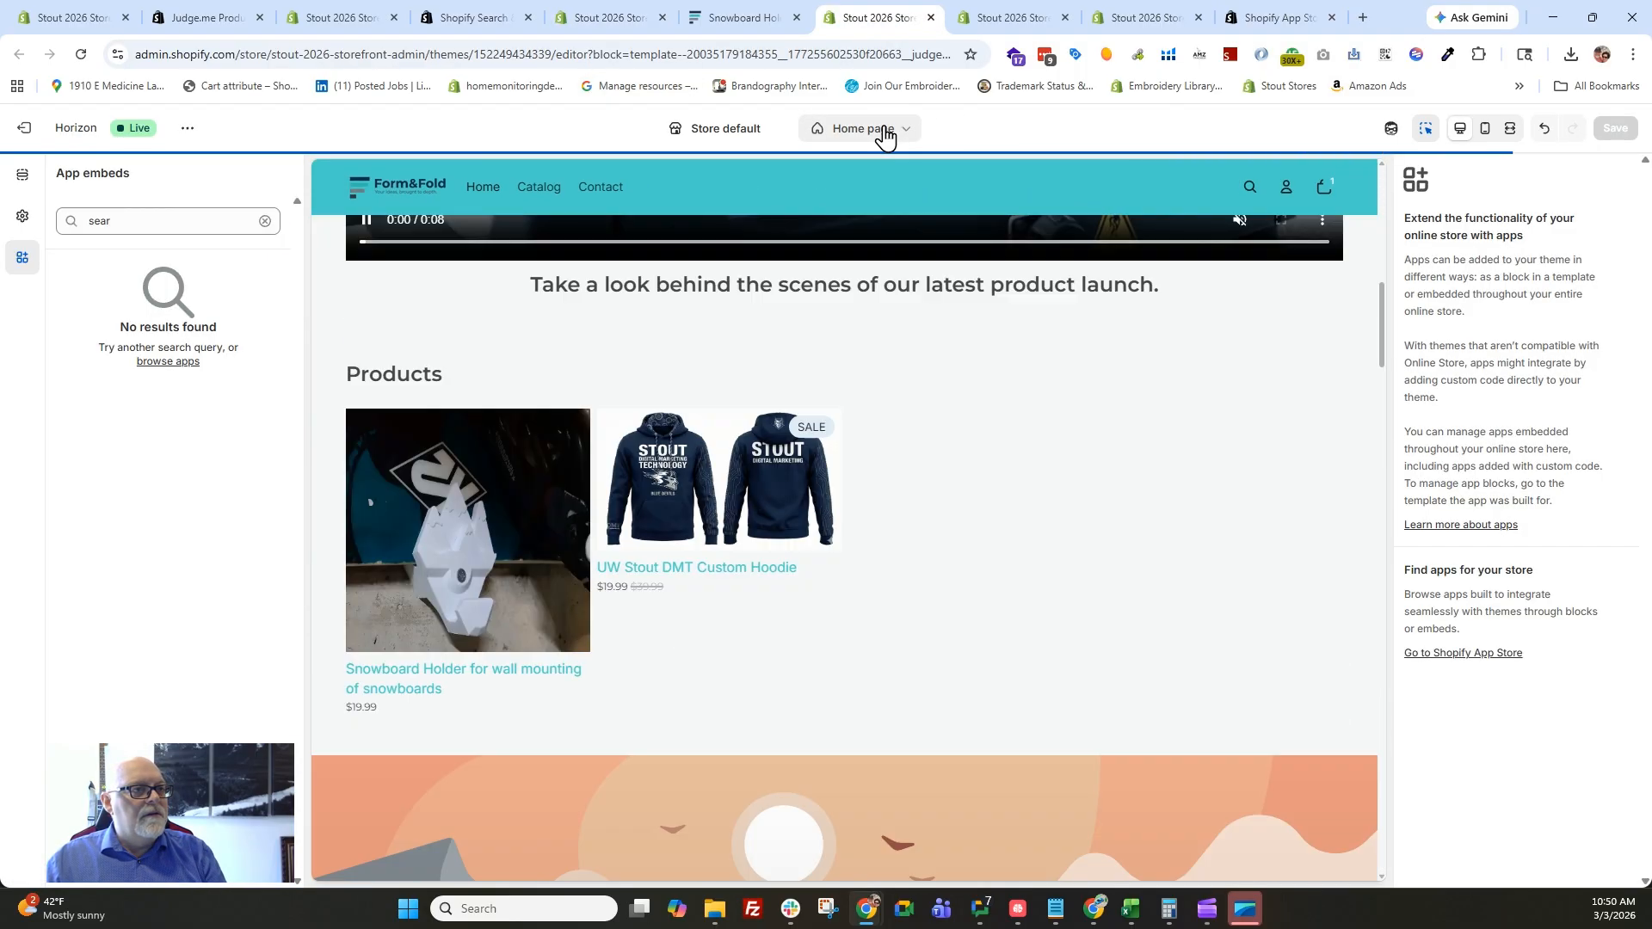
click(884, 129)
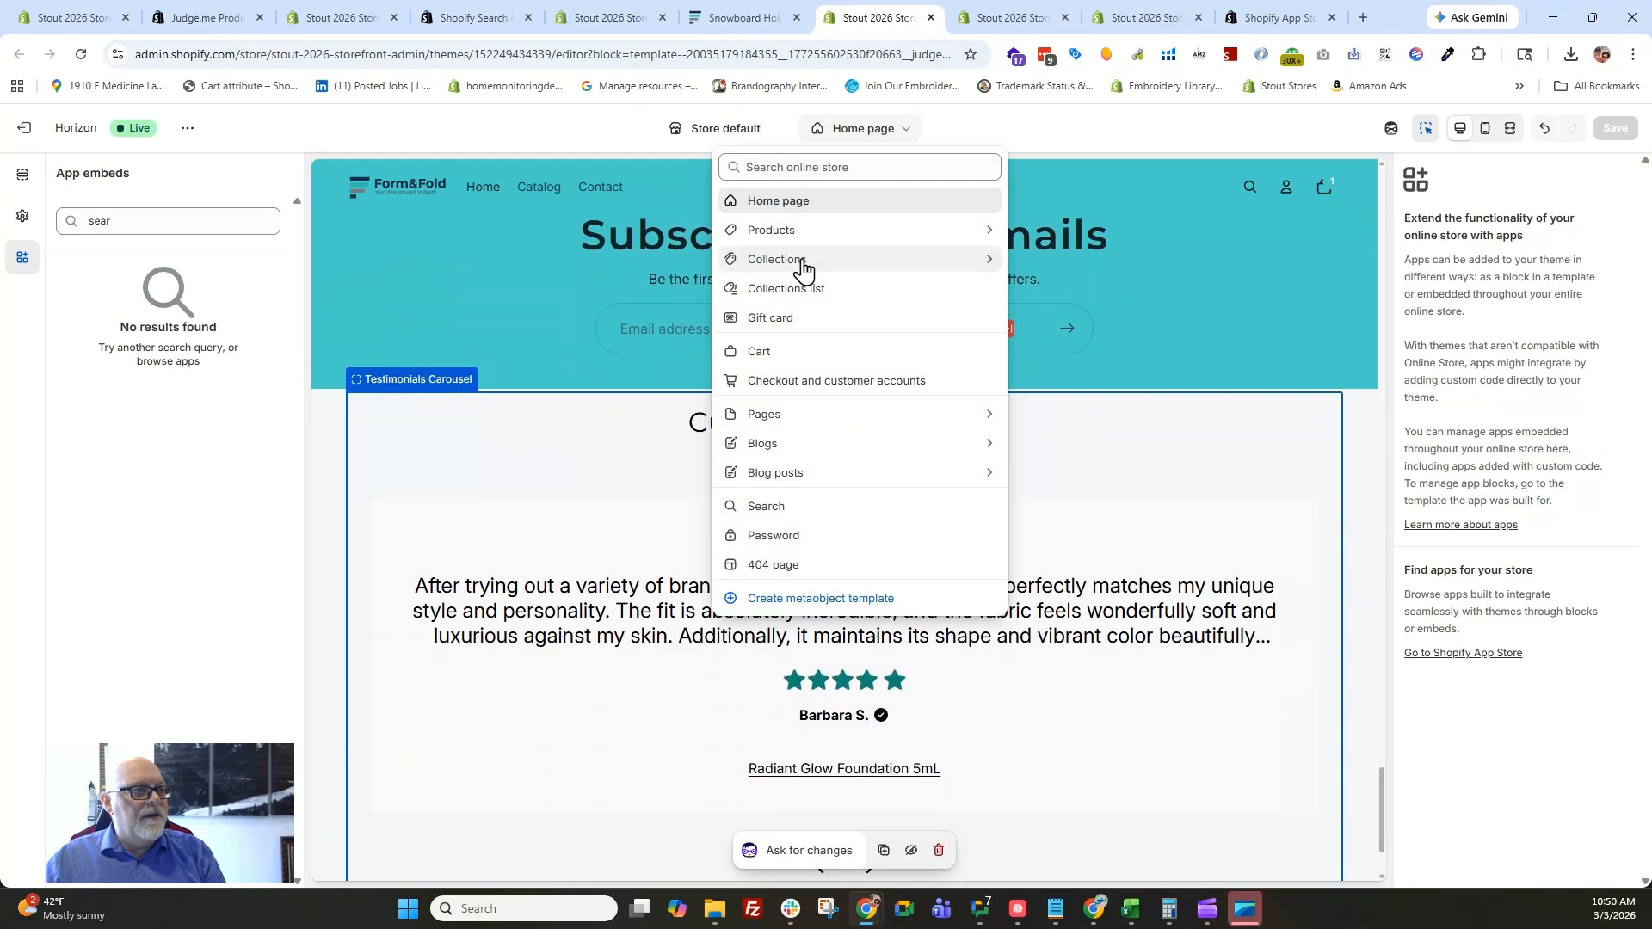
click(799, 260)
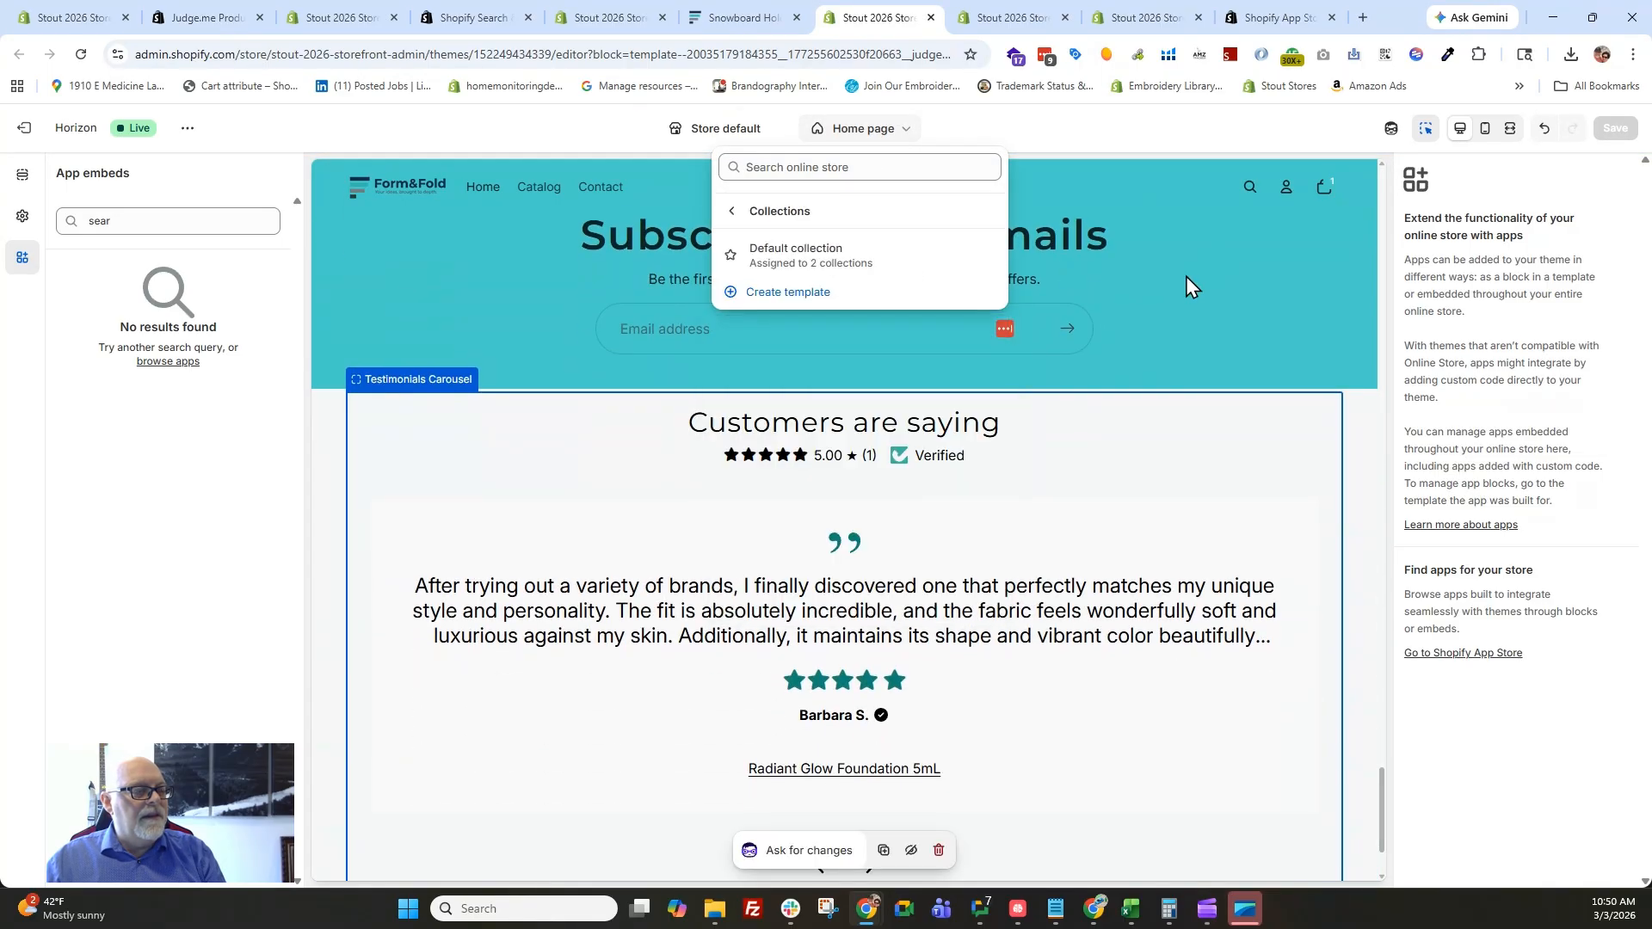
click(809, 262)
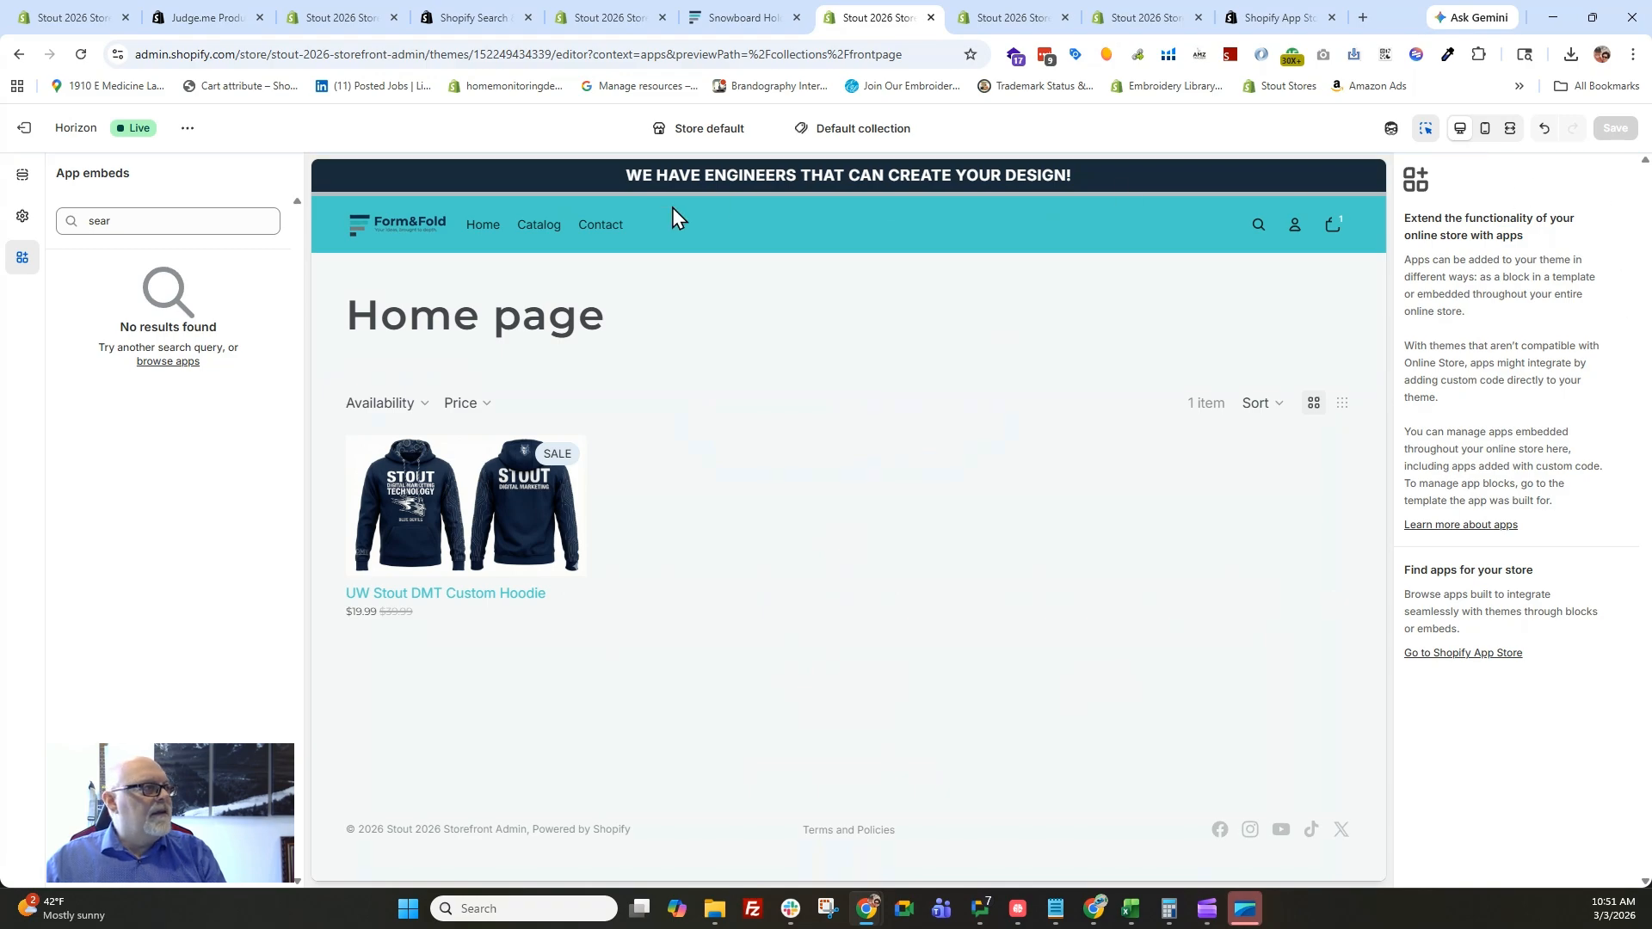
click(23, 175)
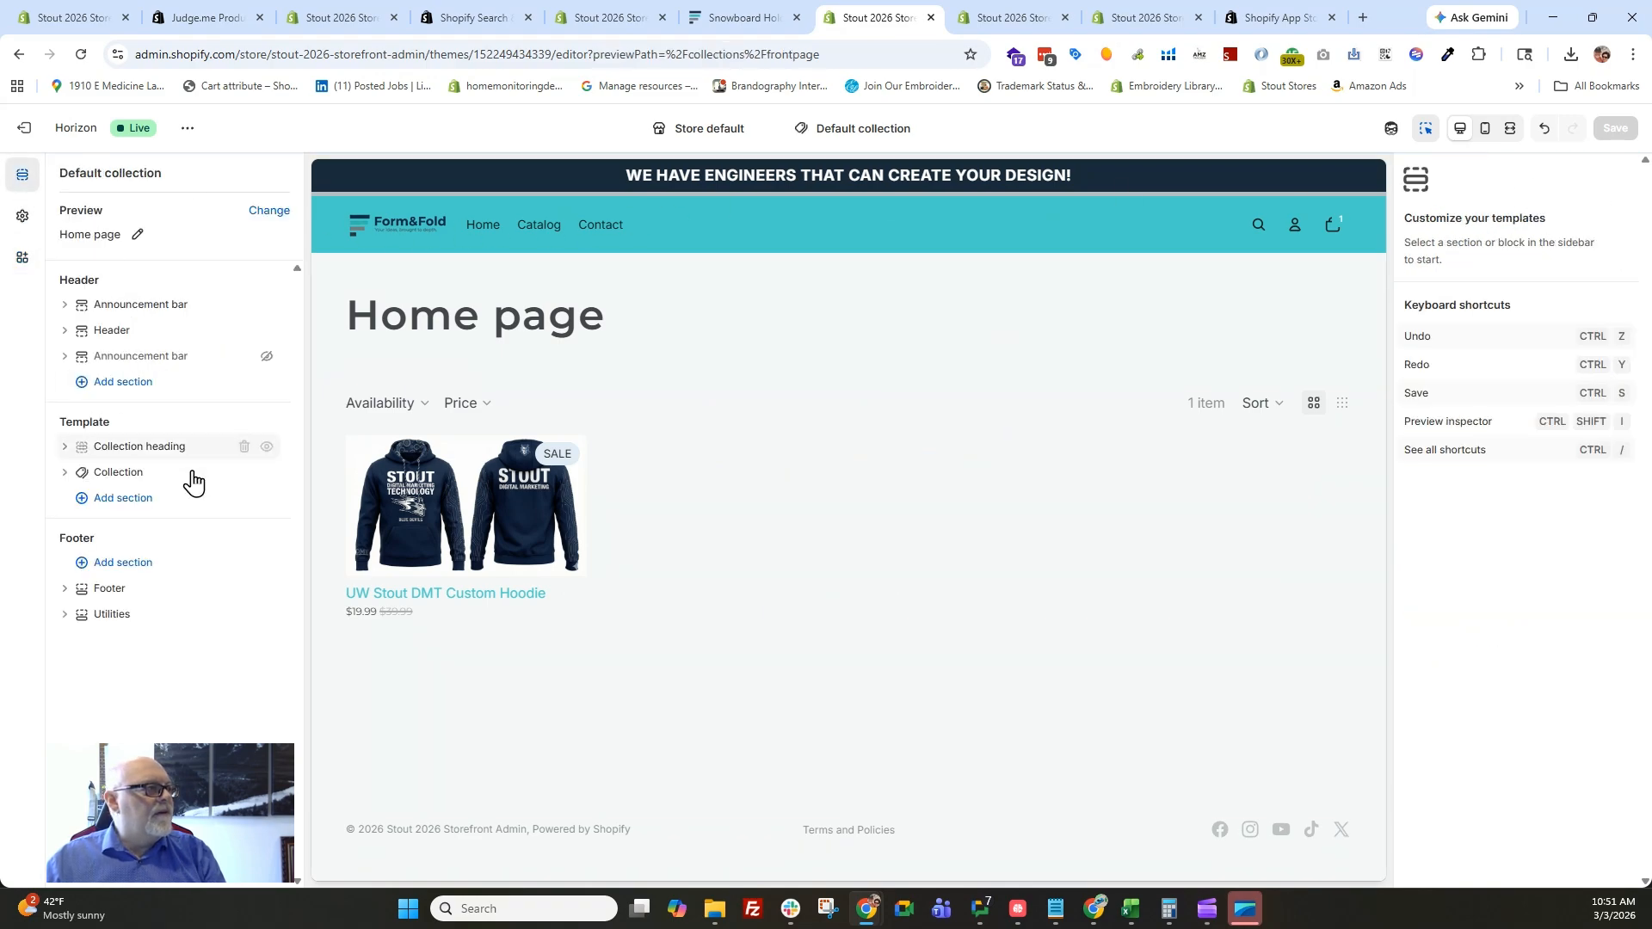
click(122, 476)
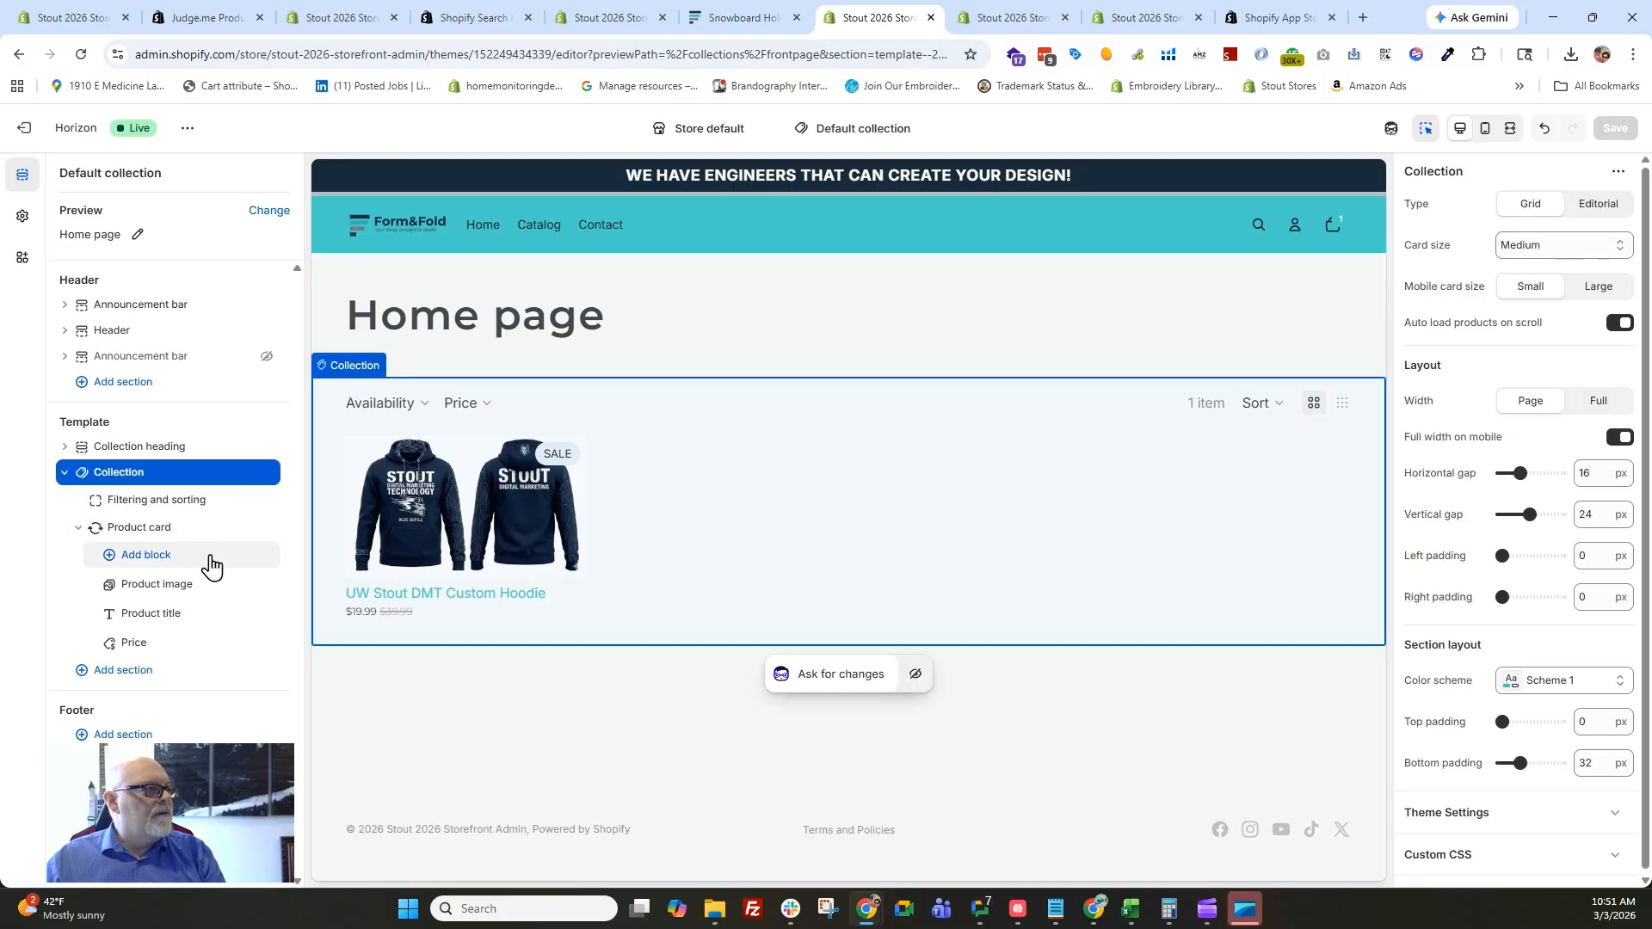
click(142, 502)
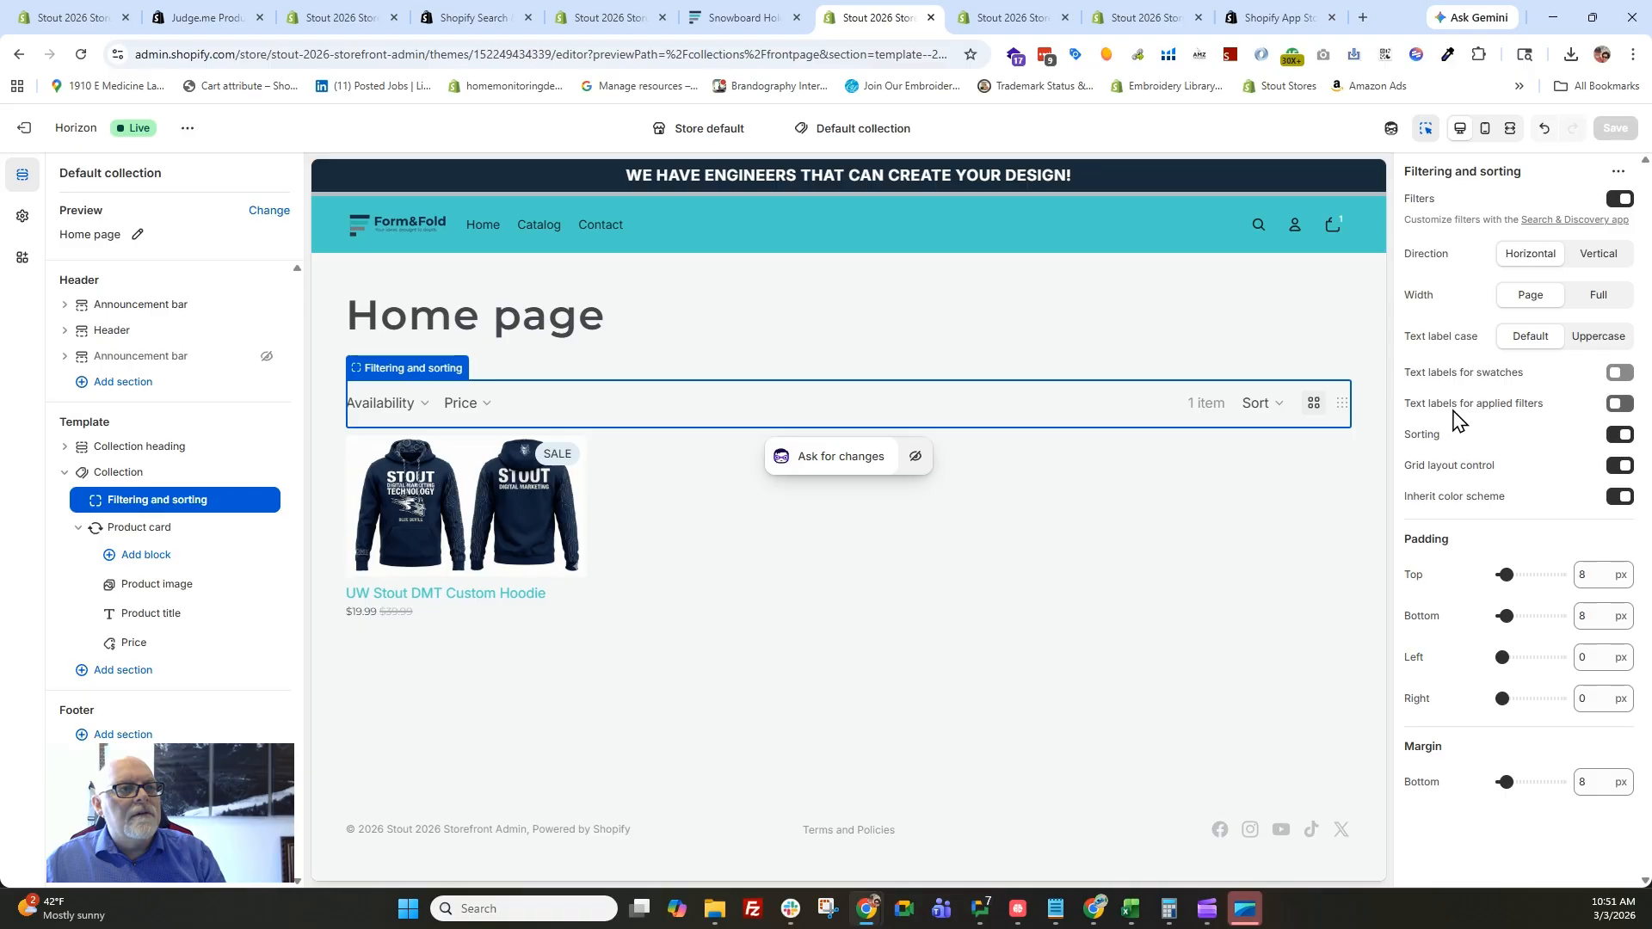
Enable text labels for applied filters, set the filter direction to Vertical and save the template.
click(1620, 408)
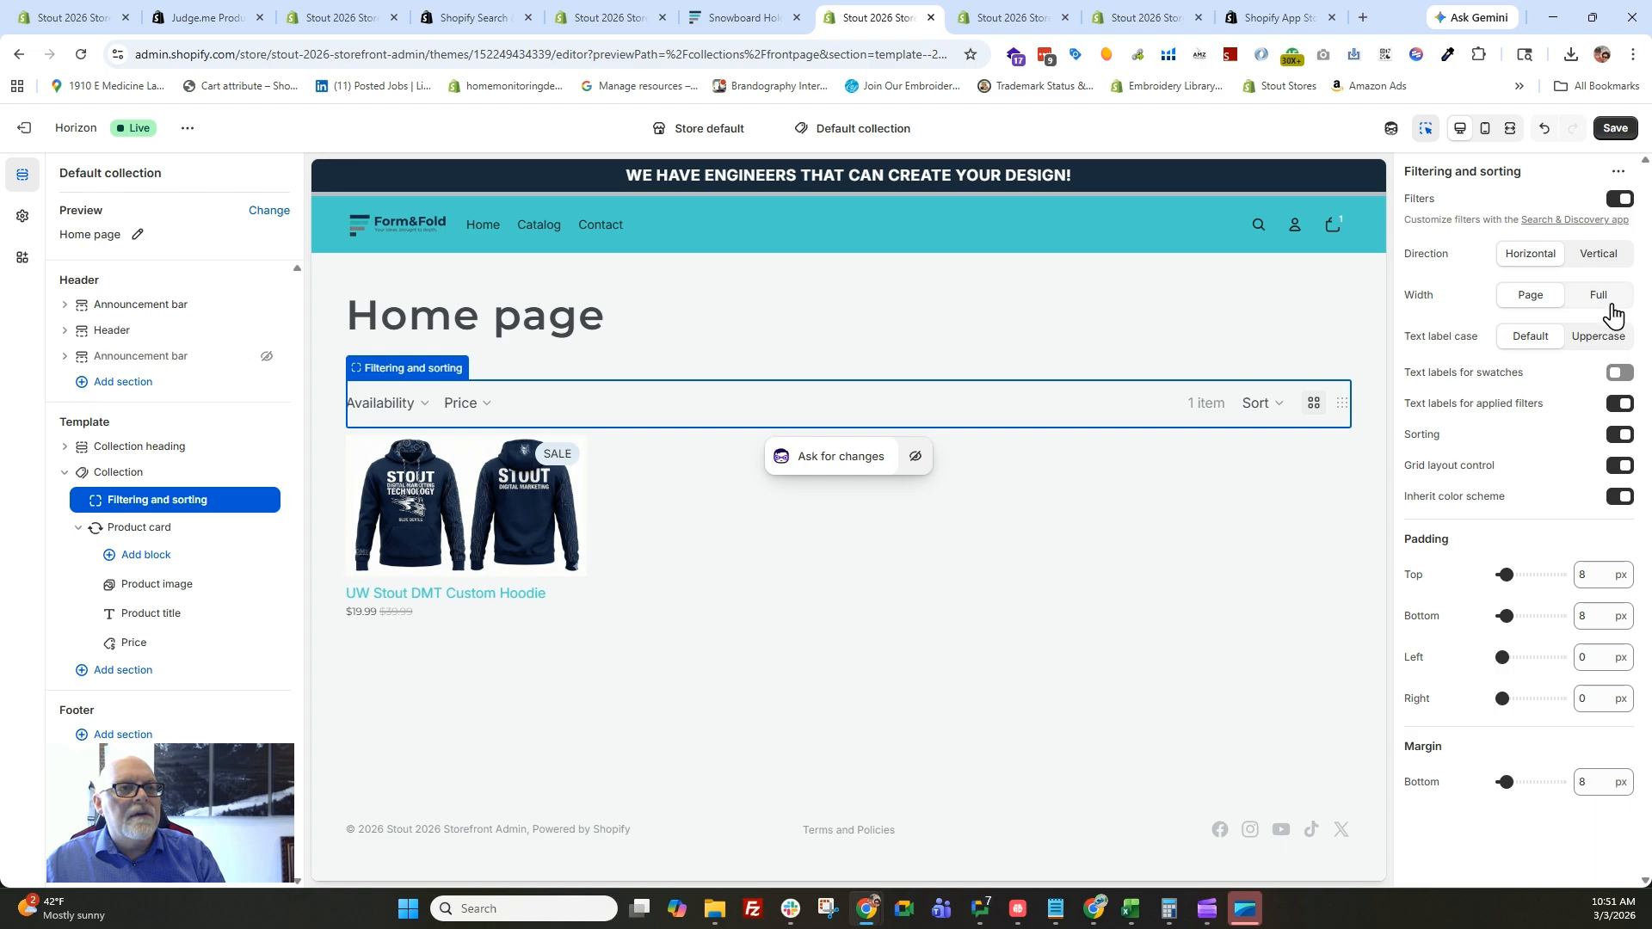
click(1606, 258)
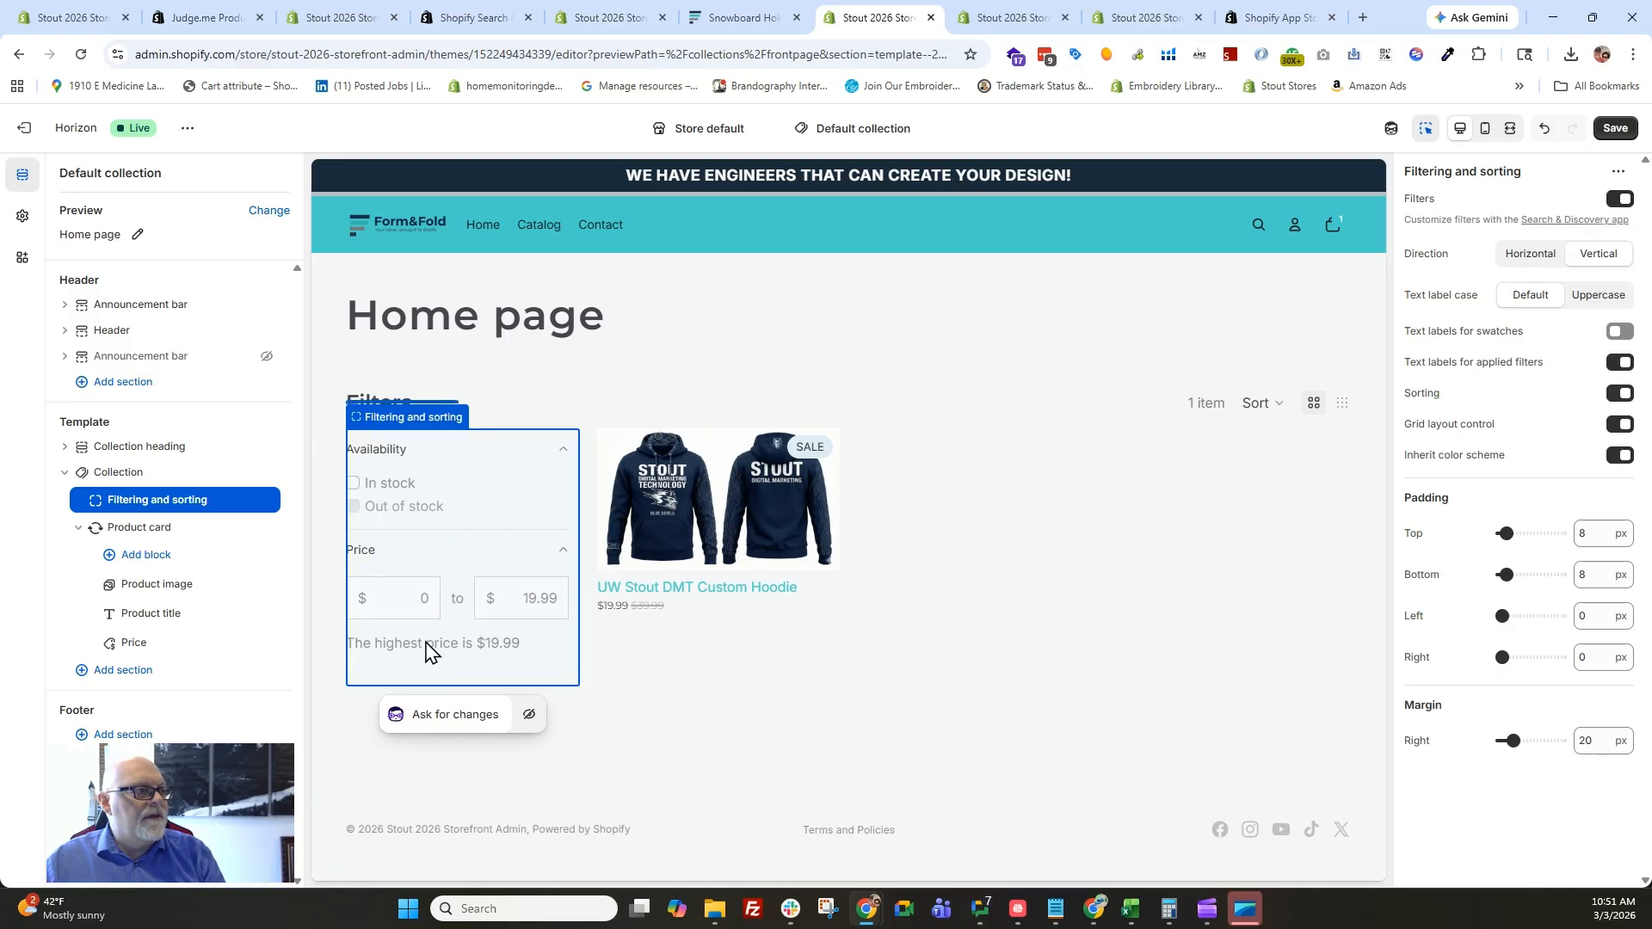
click(1615, 127)
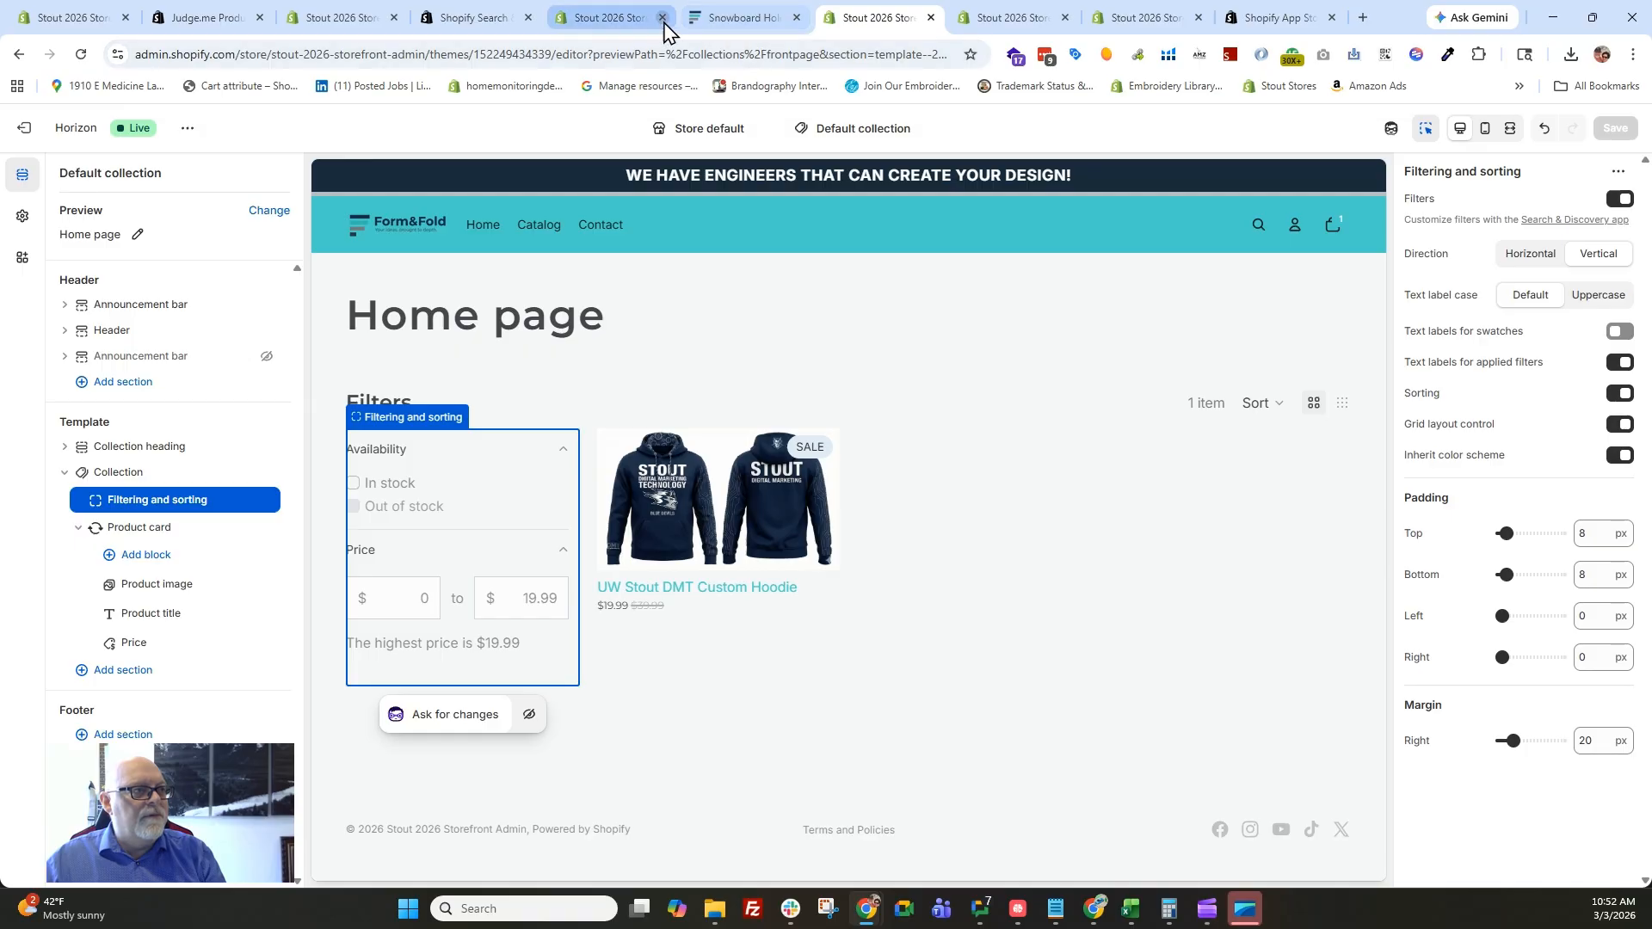
Switch to the live storefront, open the product catalog and filter it to In stock items.
click(723, 37)
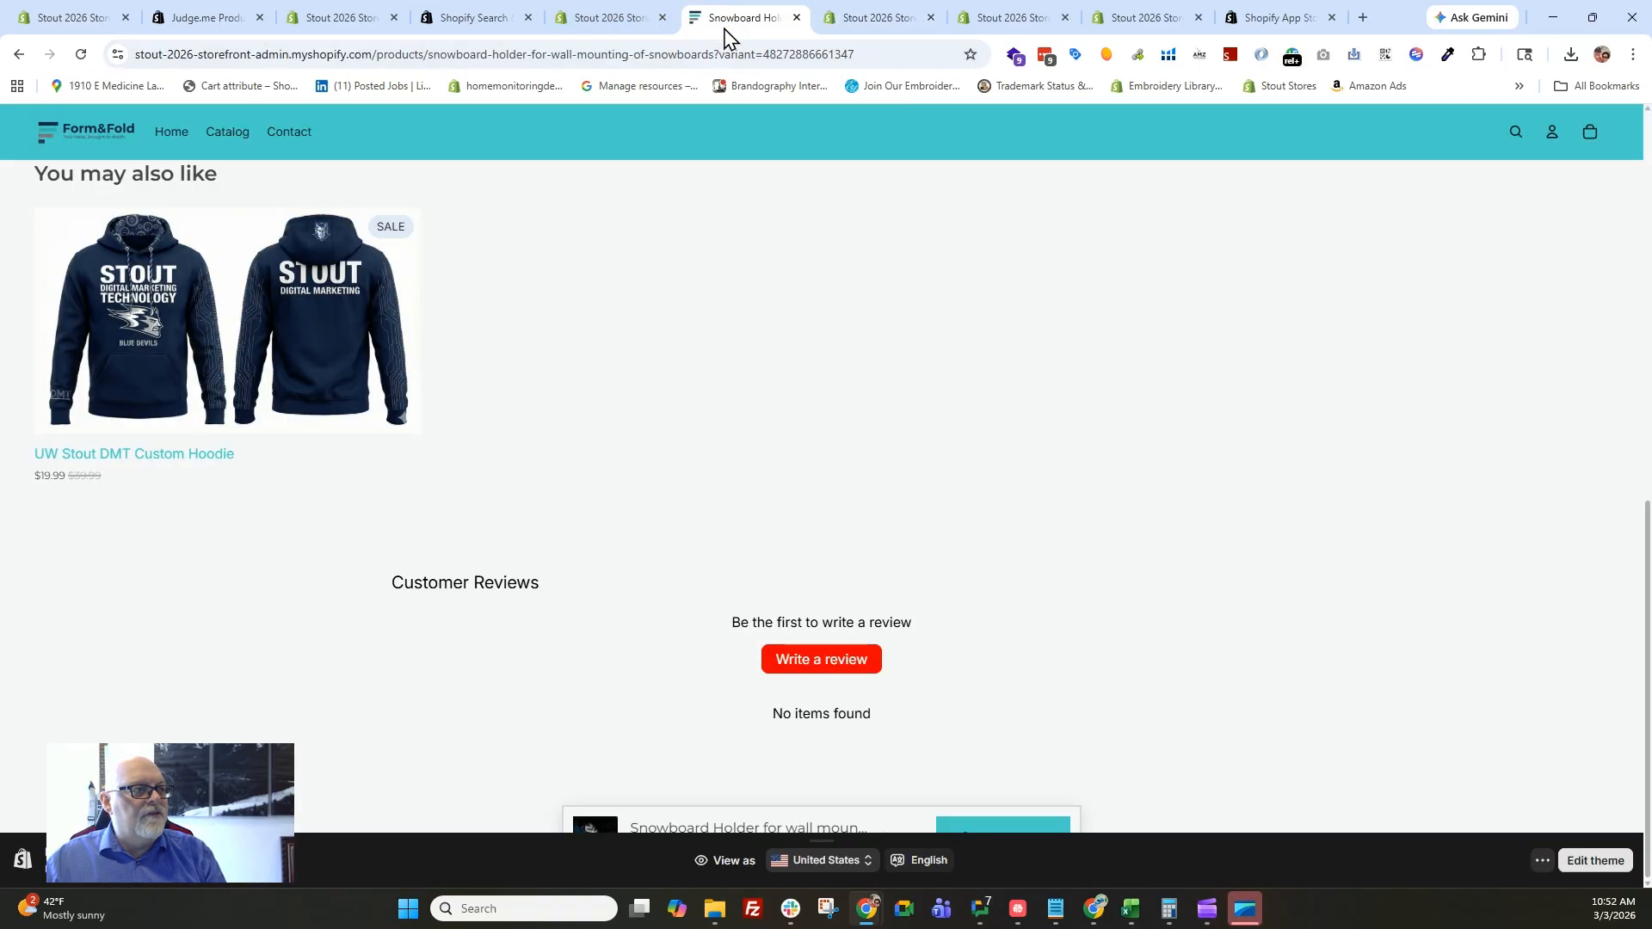
scroll(560, 327, up, 3)
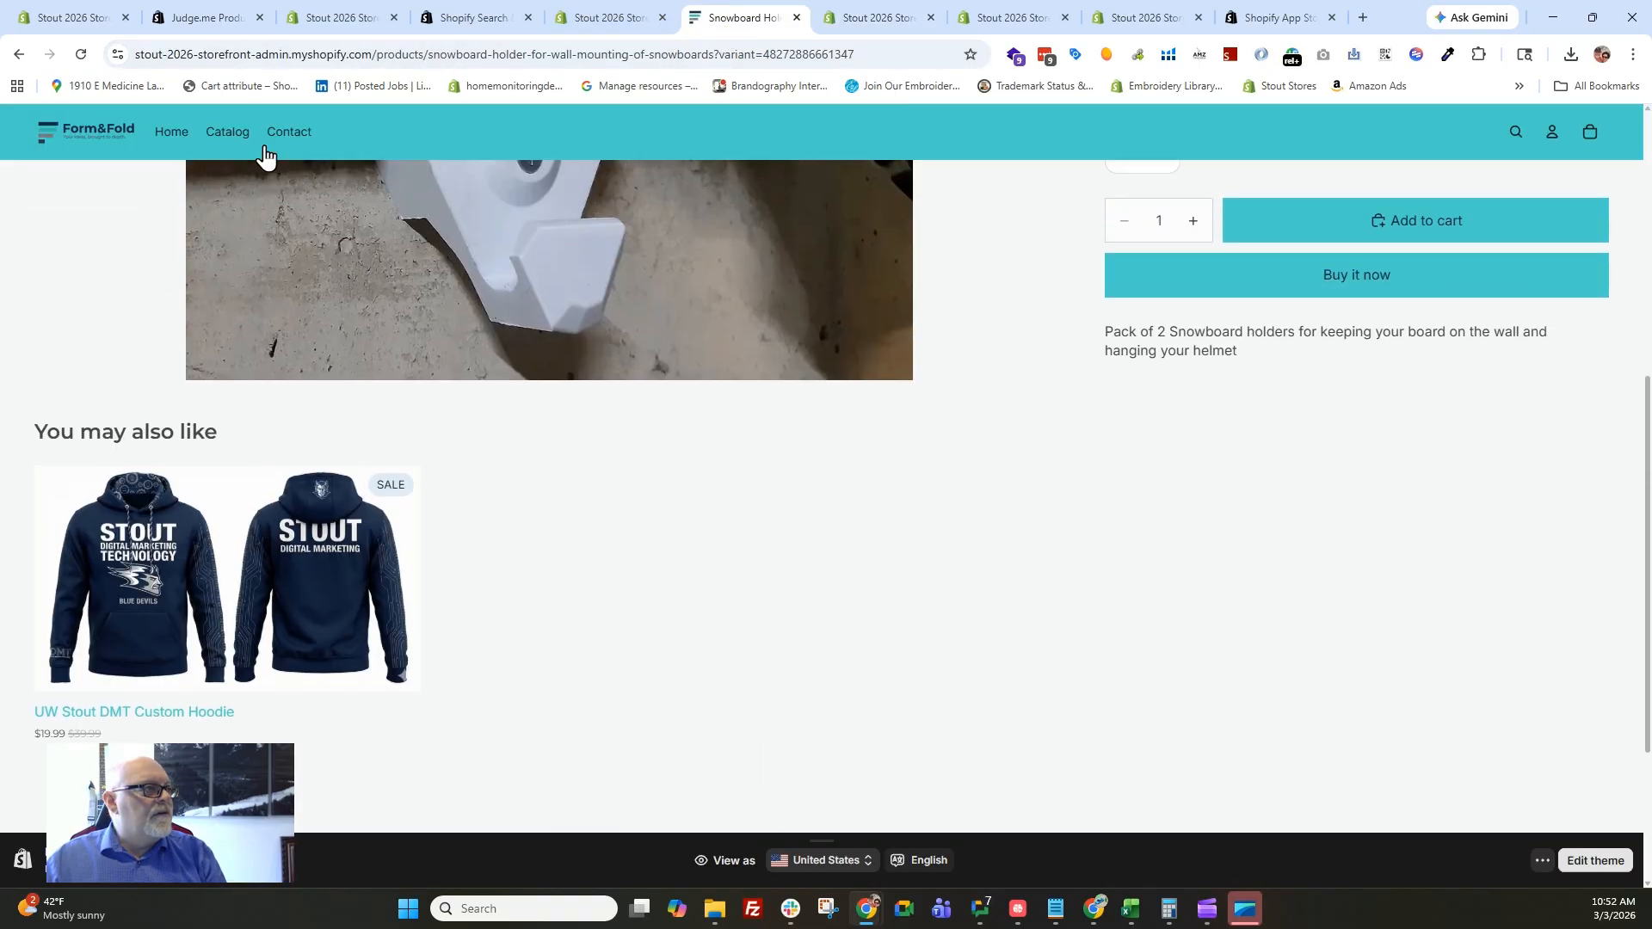
click(224, 132)
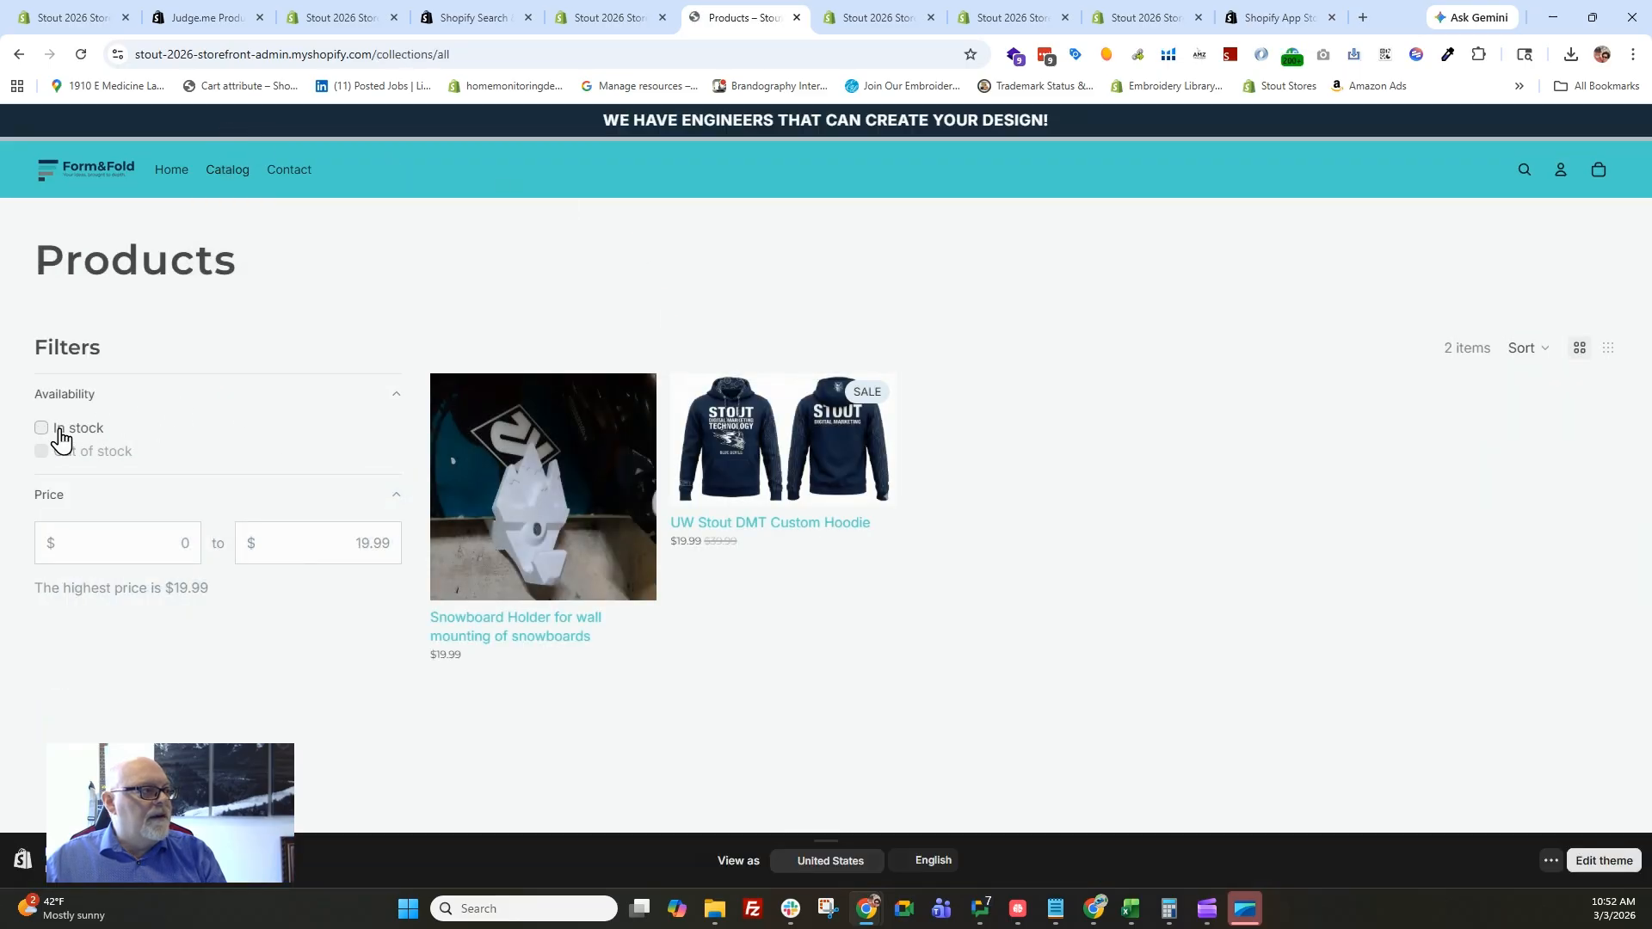
click(41, 428)
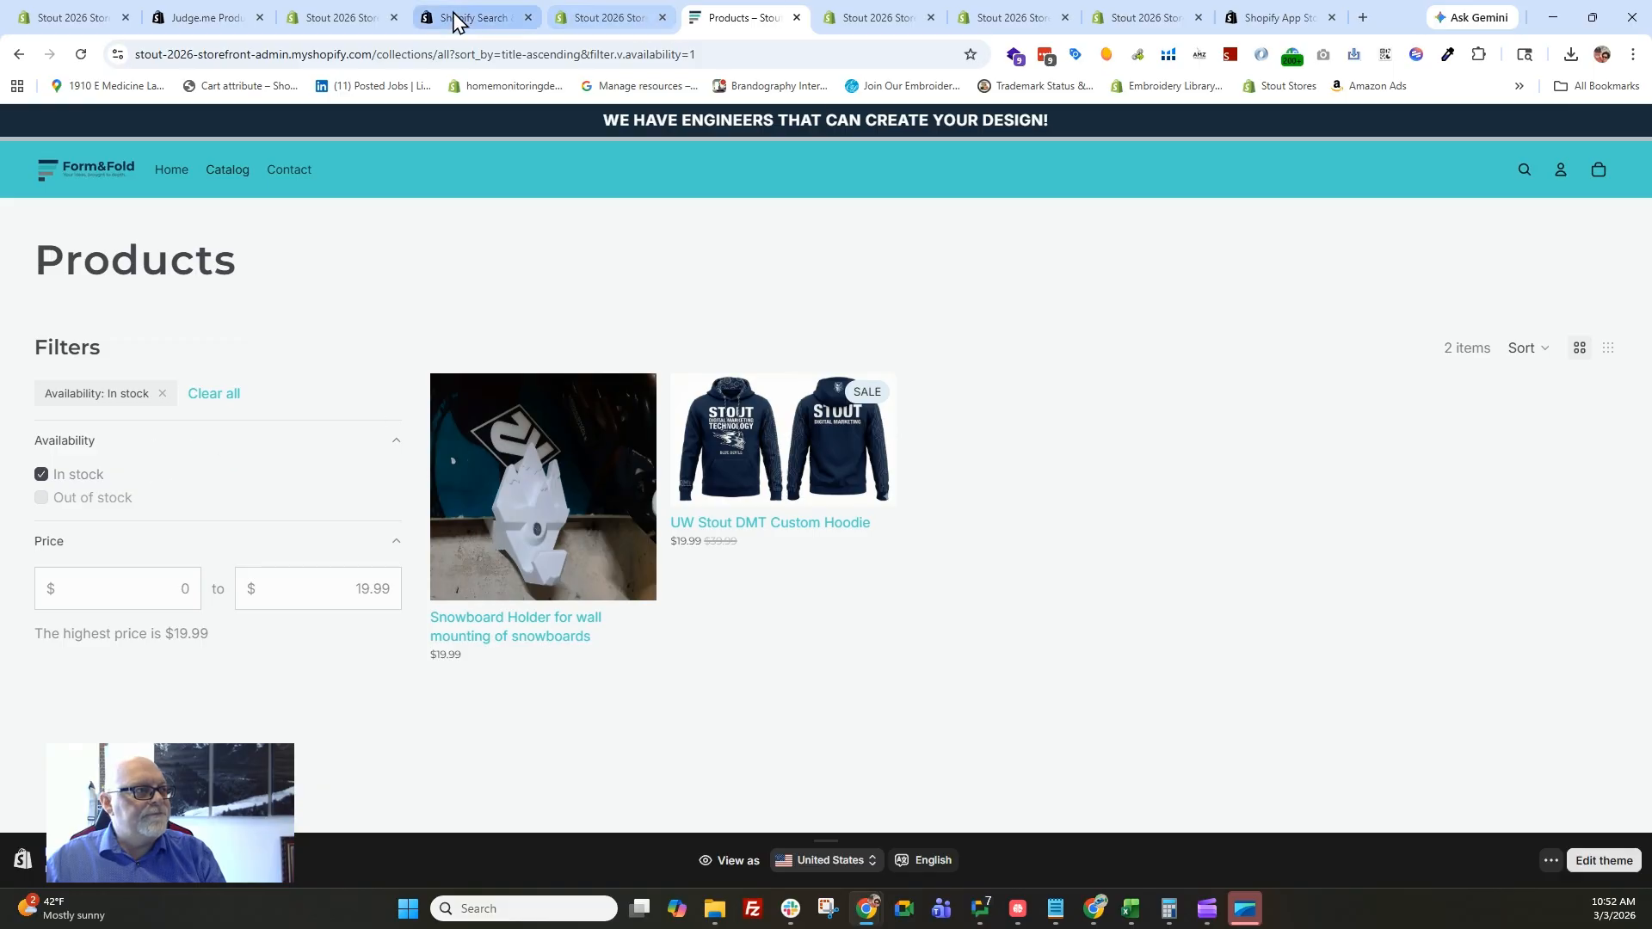
Search the live storefront for "clothing" and open the full search results page.
click(342, 19)
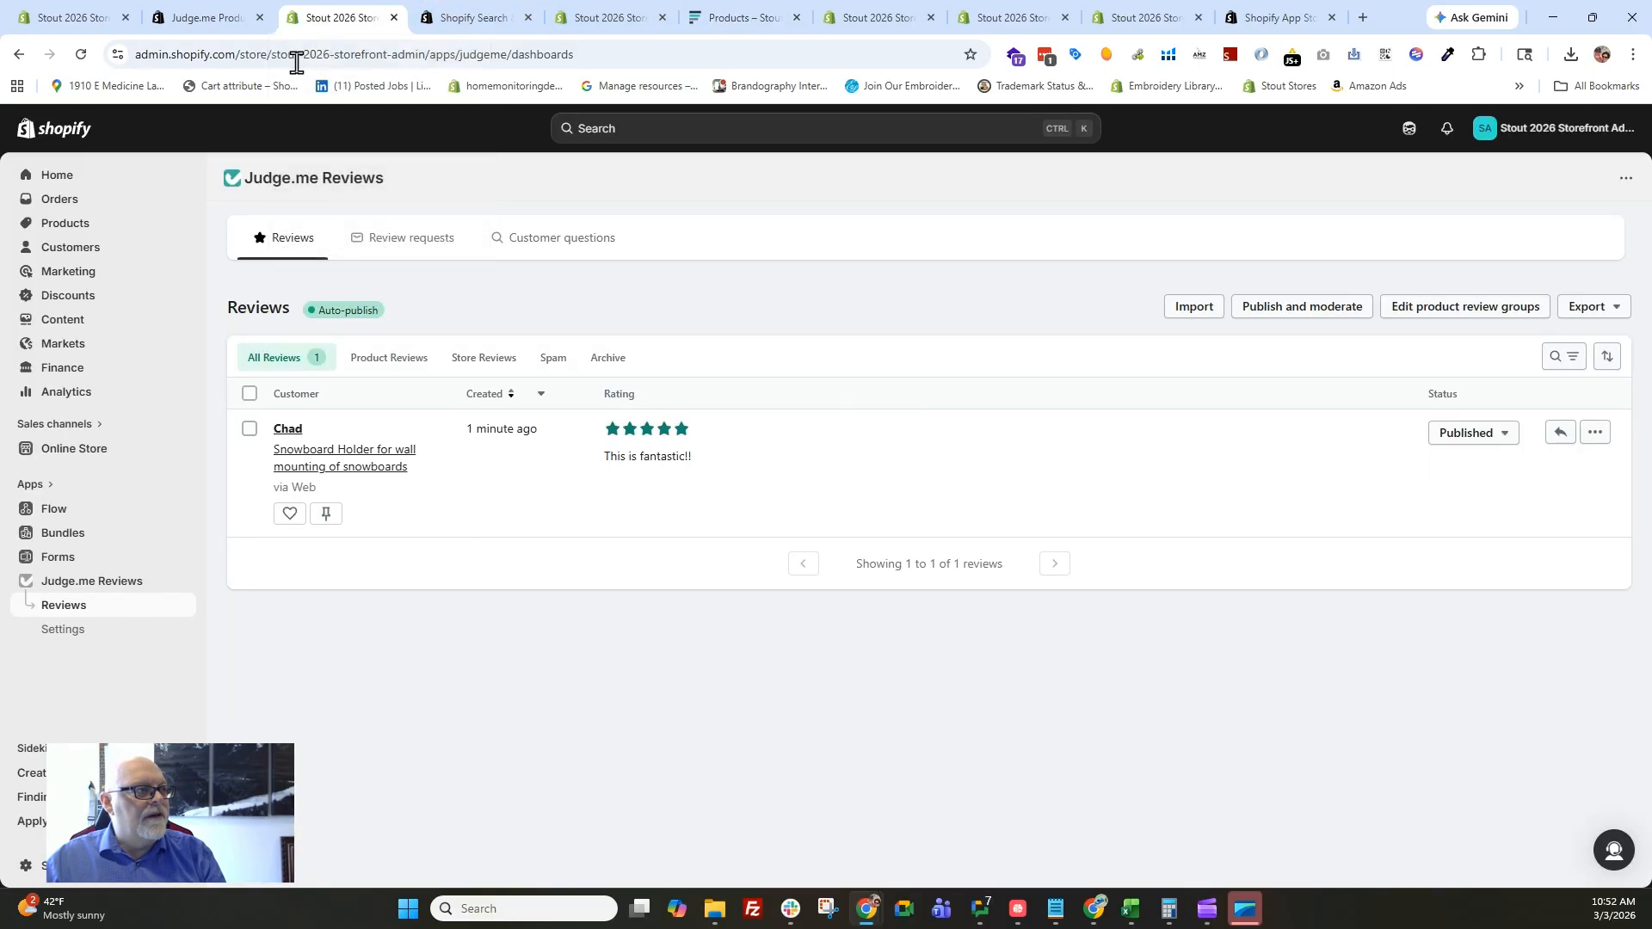
click(611, 19)
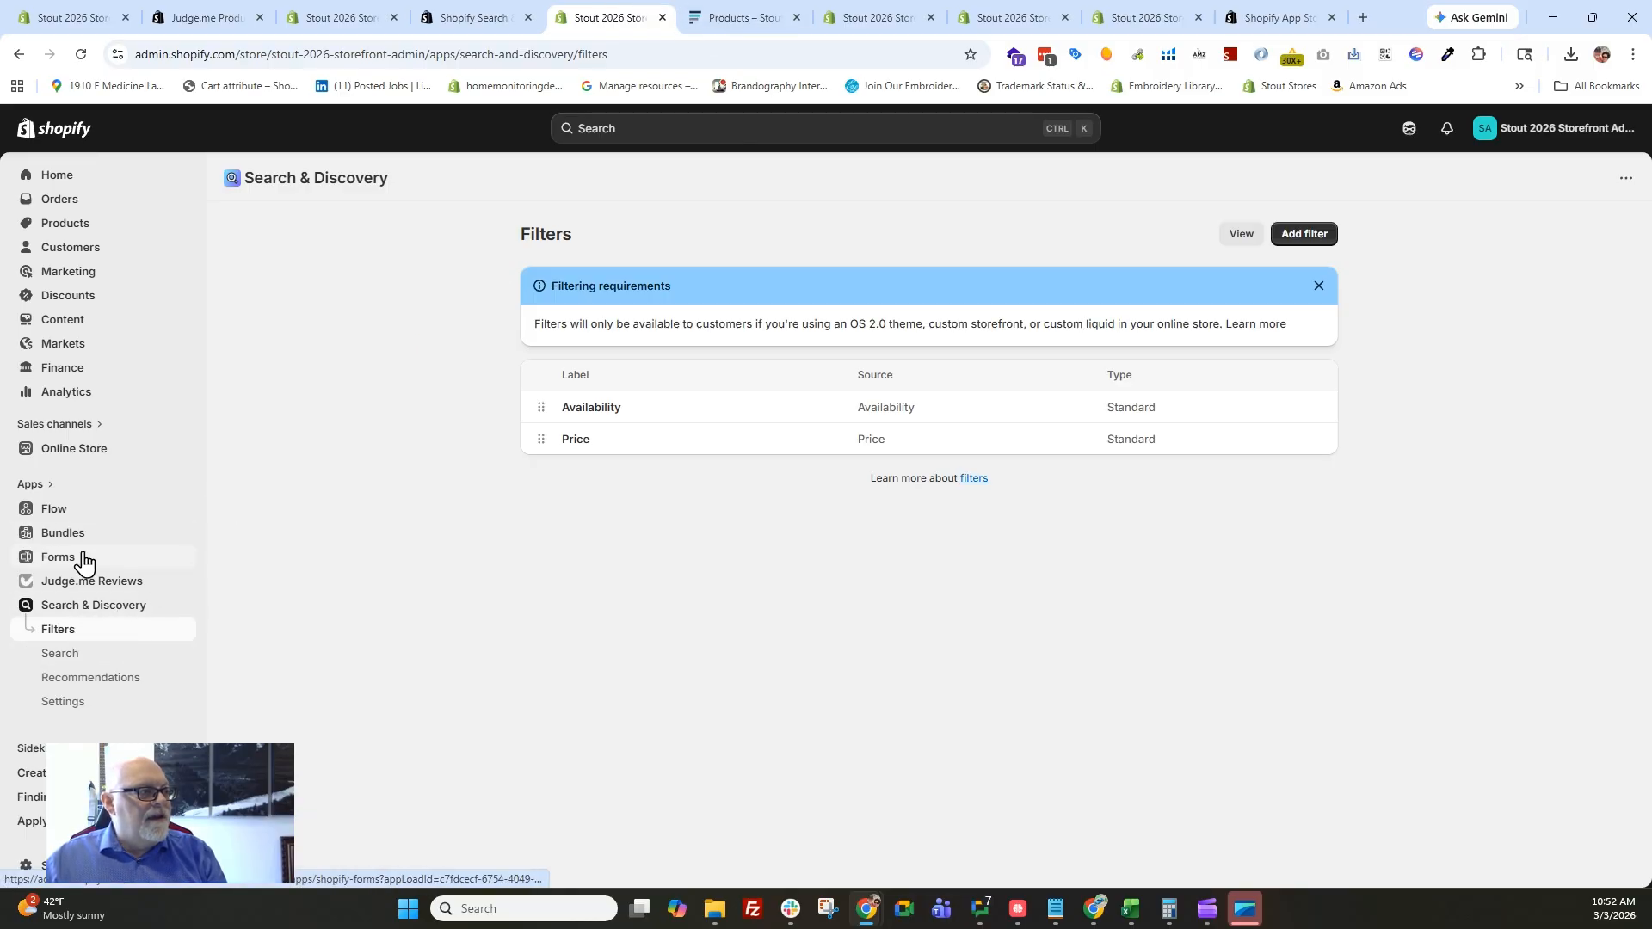
click(748, 19)
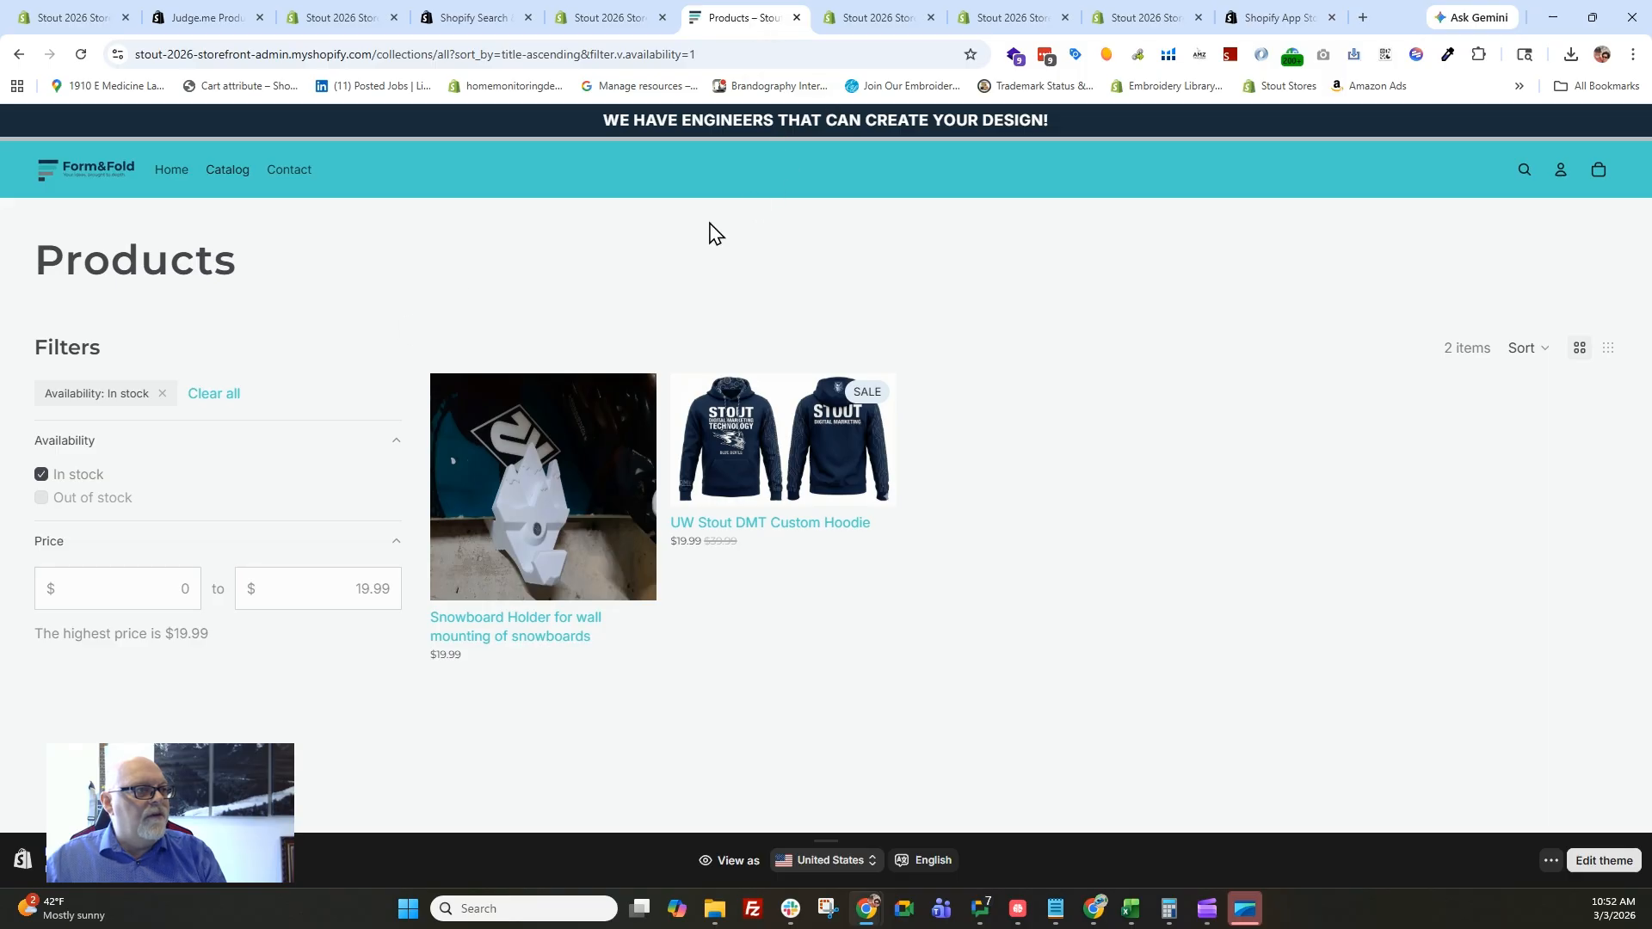
click(1523, 170)
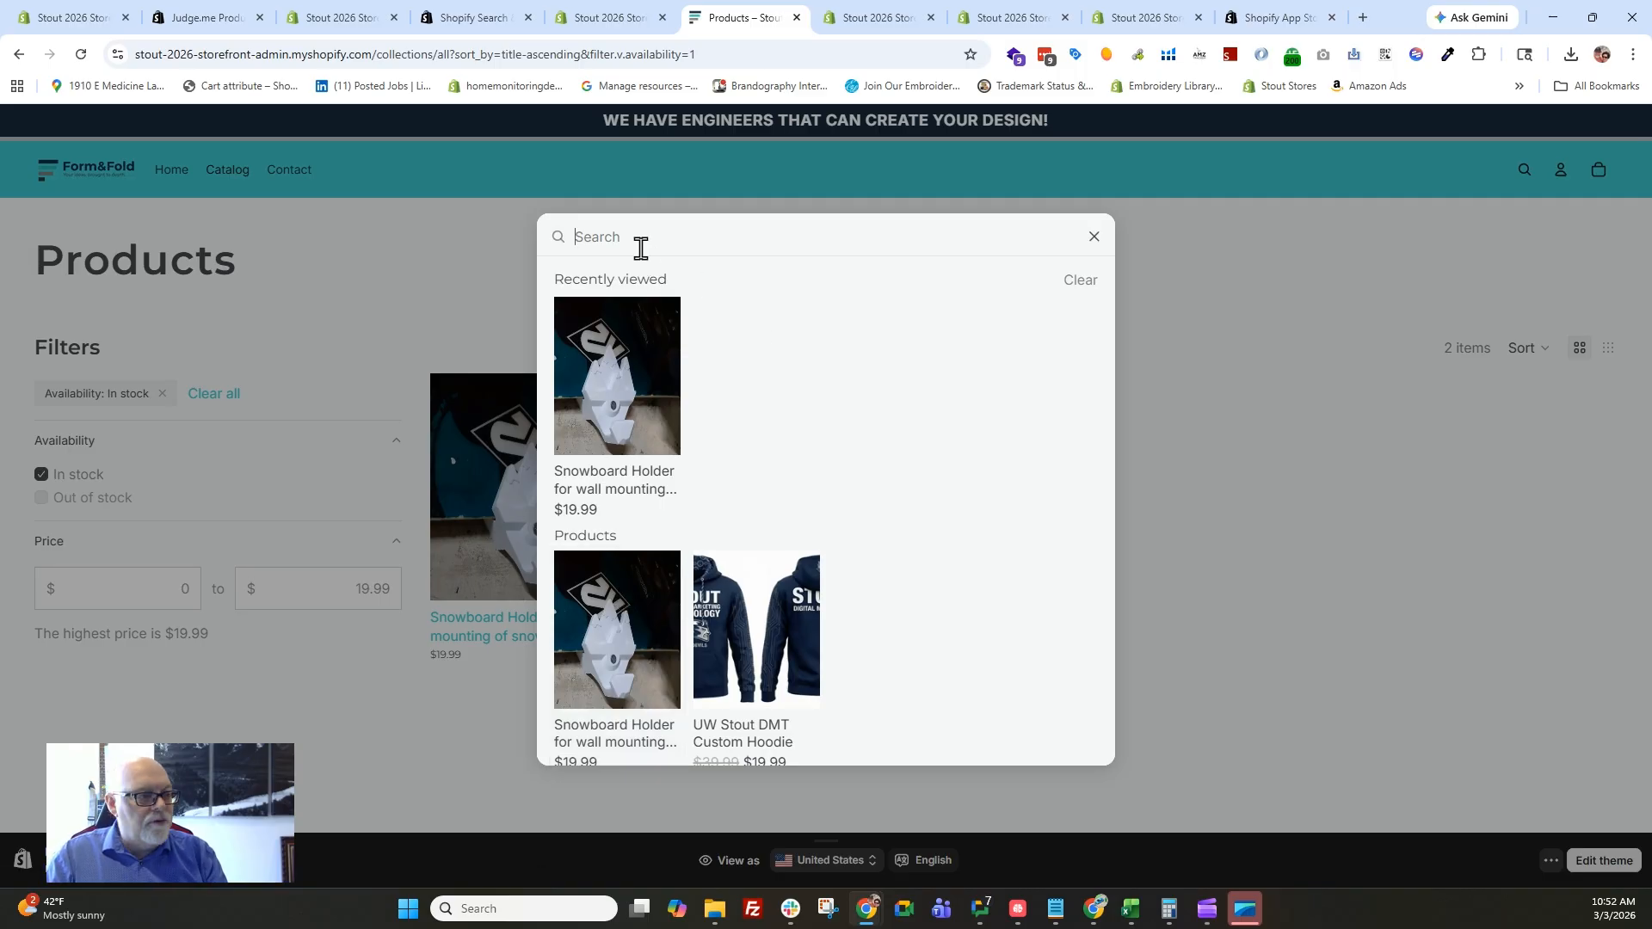
text(clothing)
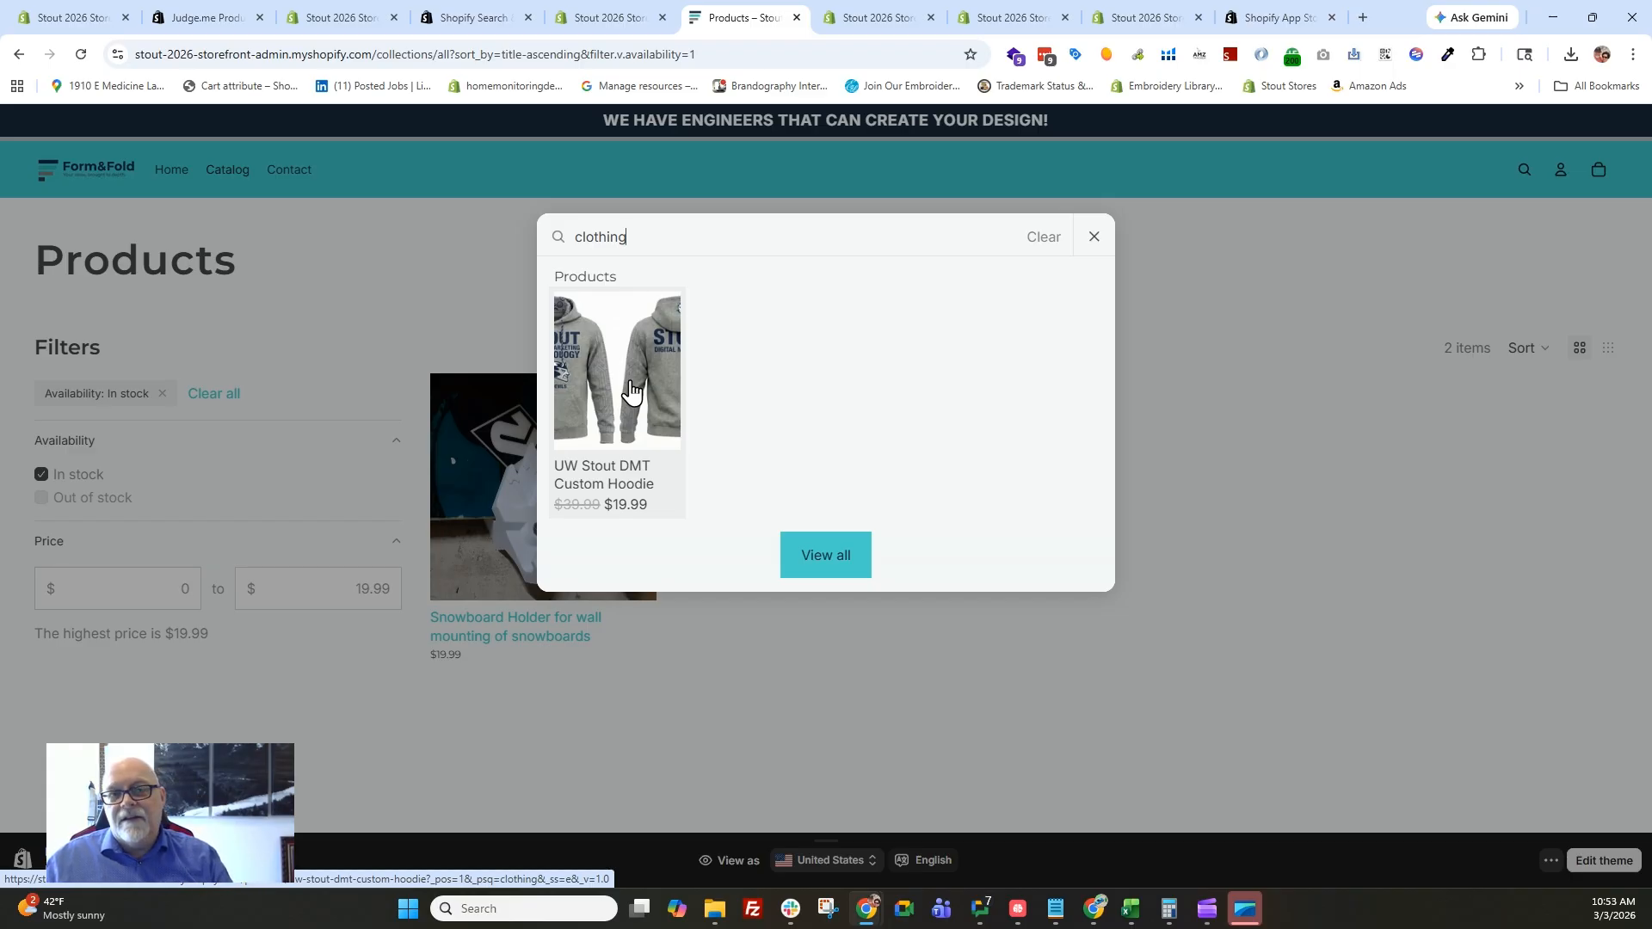
click(857, 557)
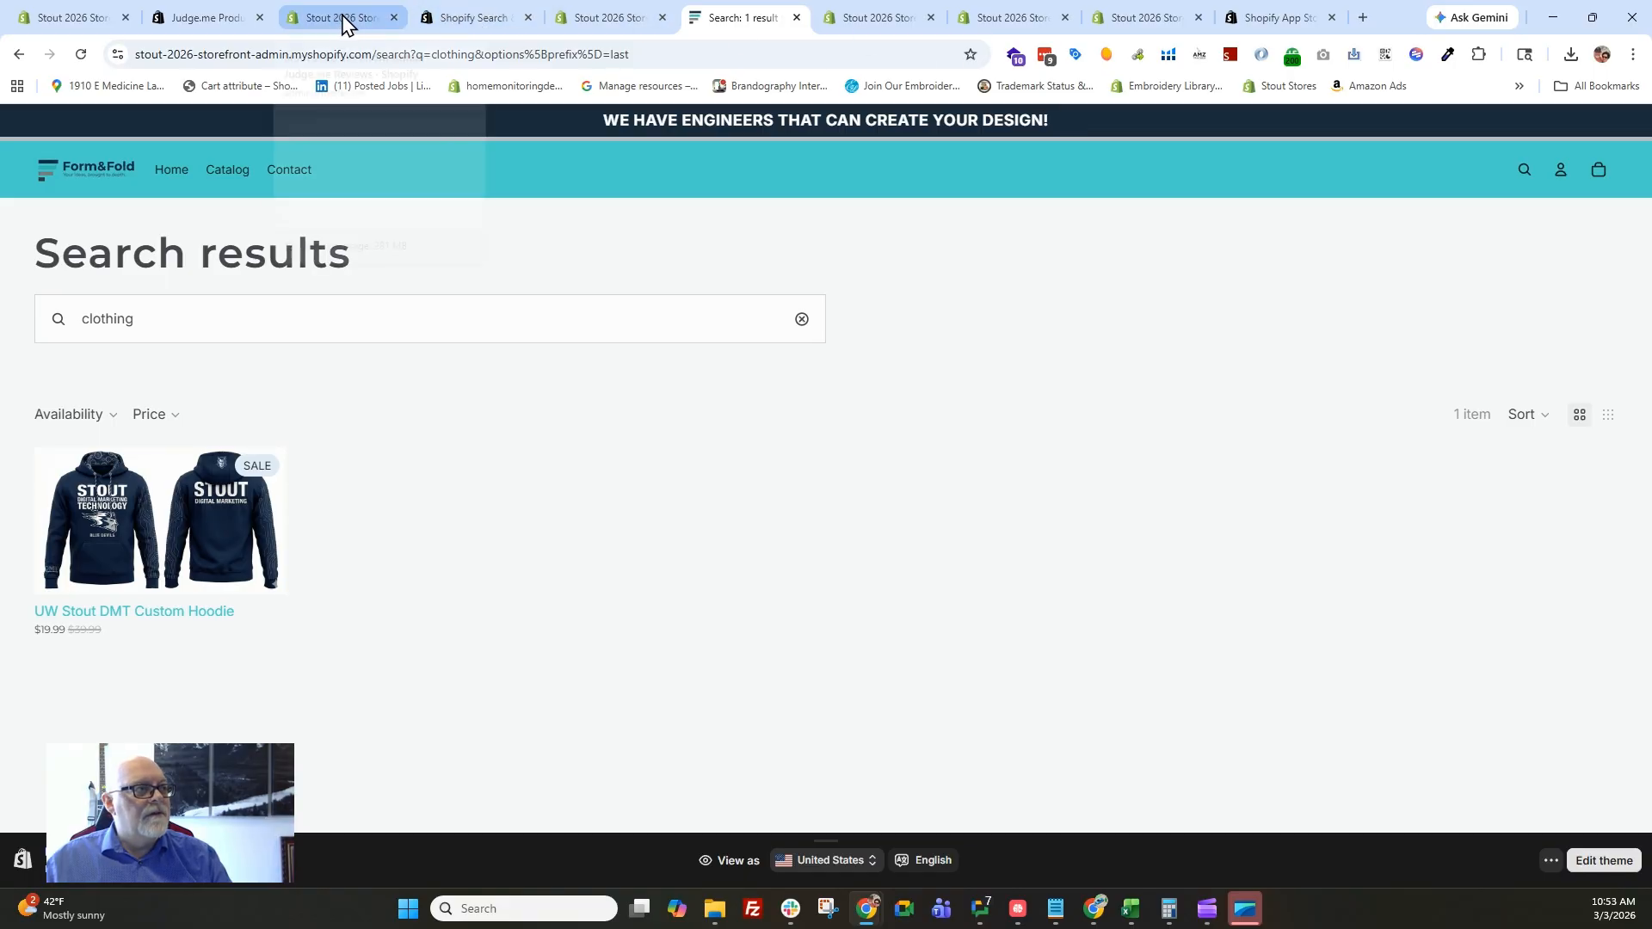
Return to the store admin, open the Bundles app and start a new bundle titled "Buy 2 Get A Discount".
click(602, 18)
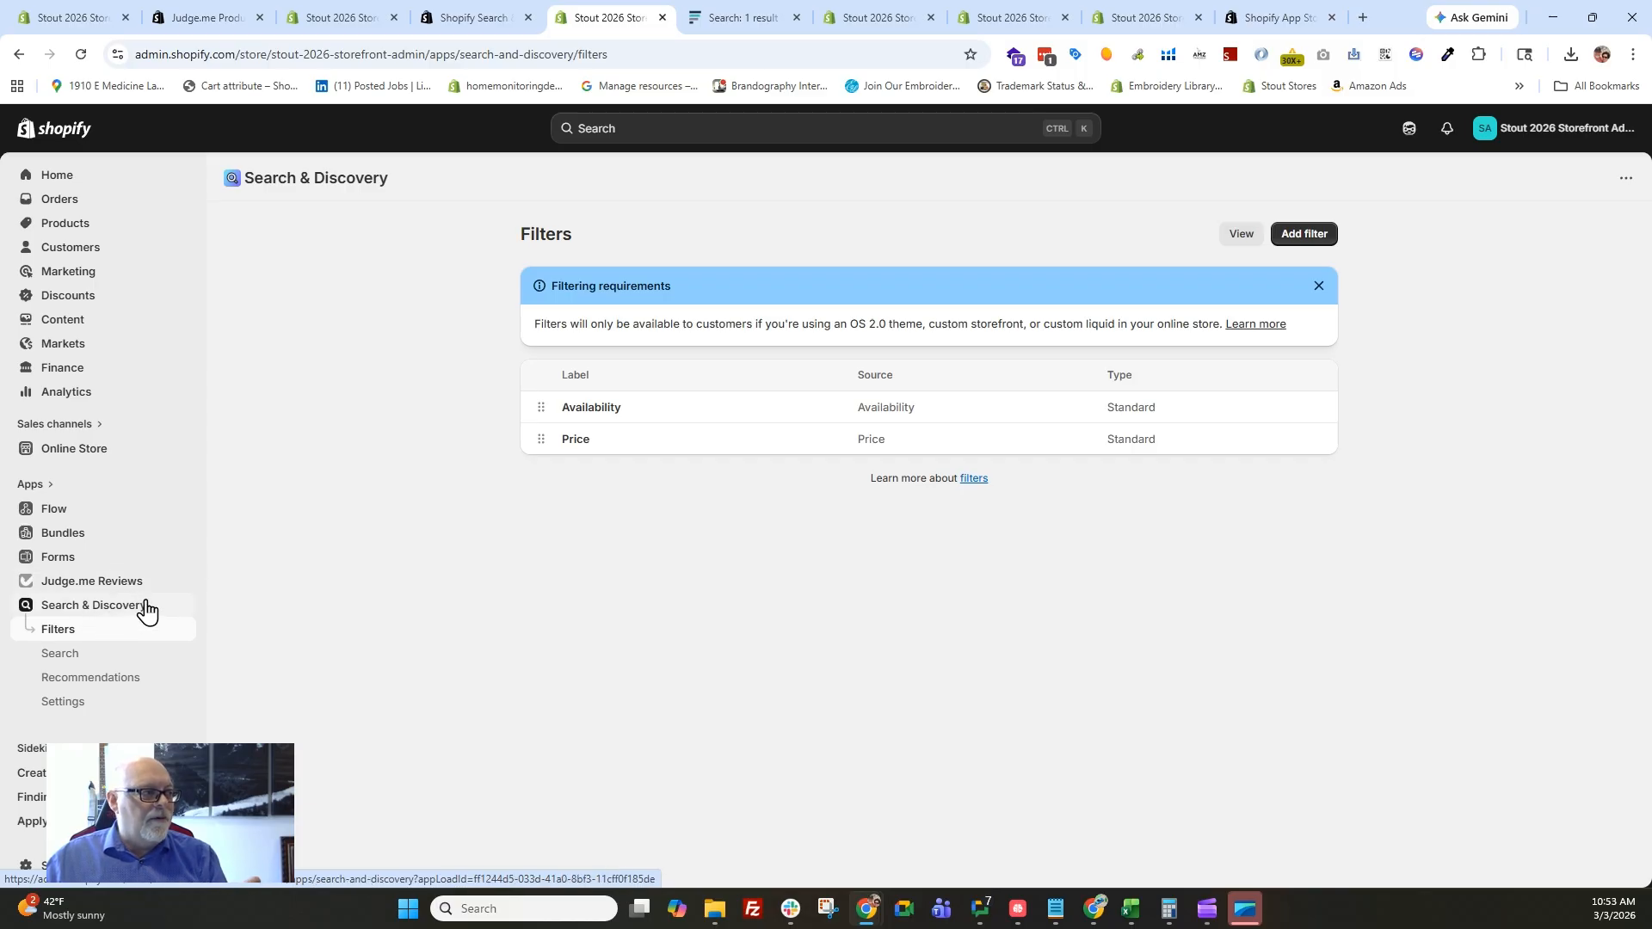
click(65, 541)
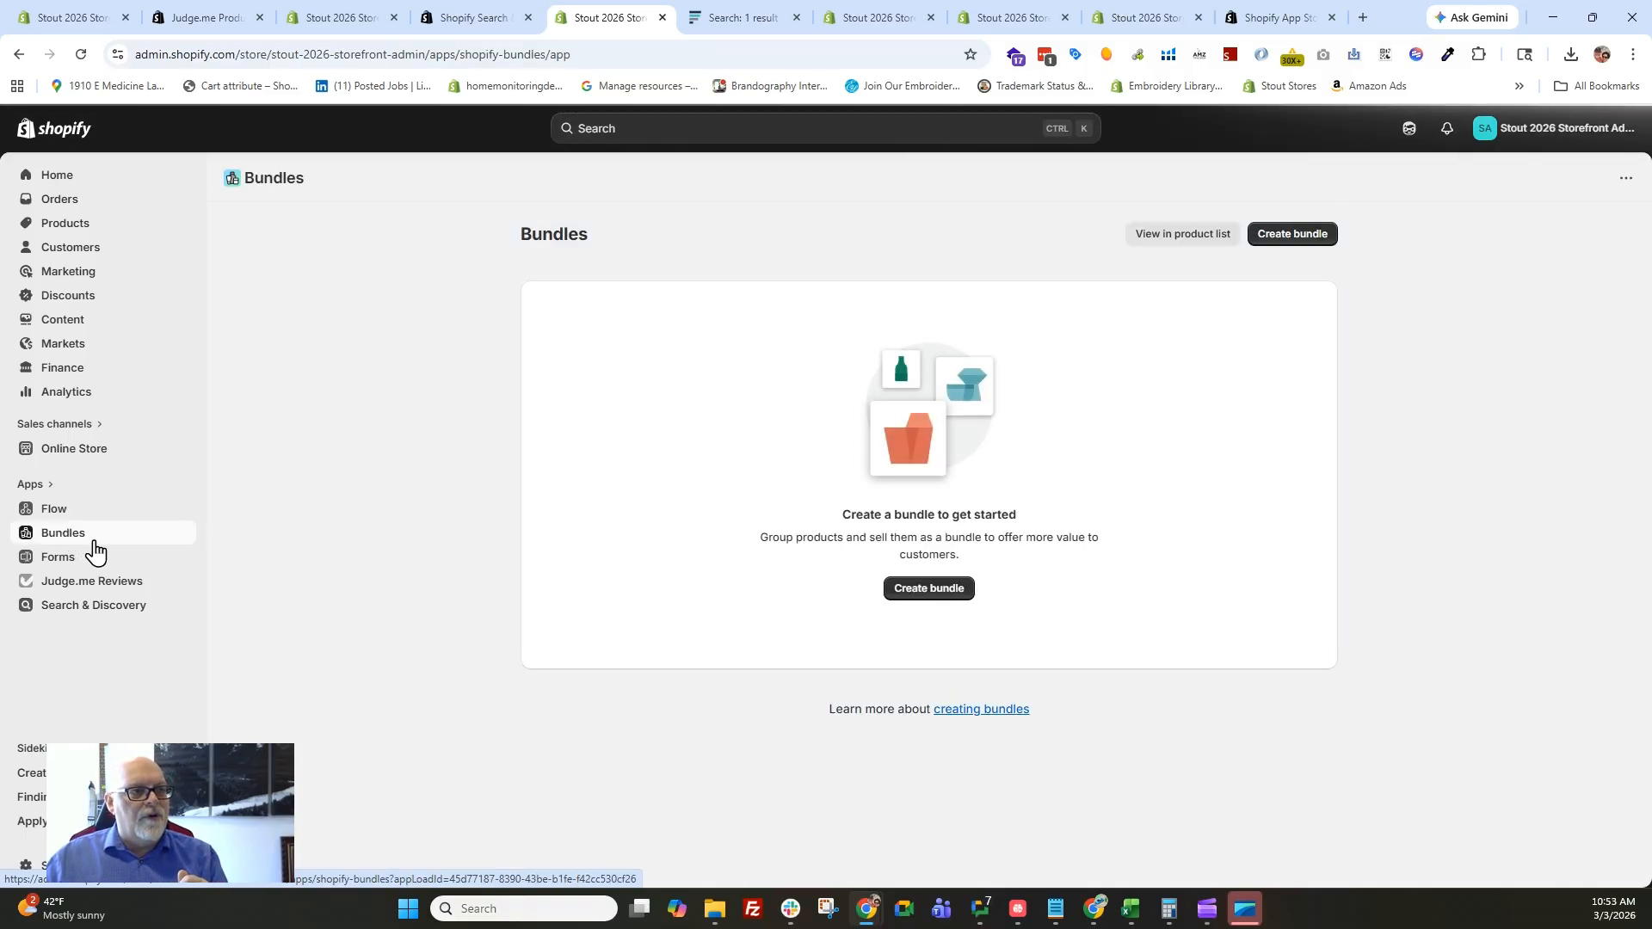
click(1298, 236)
click(637, 308)
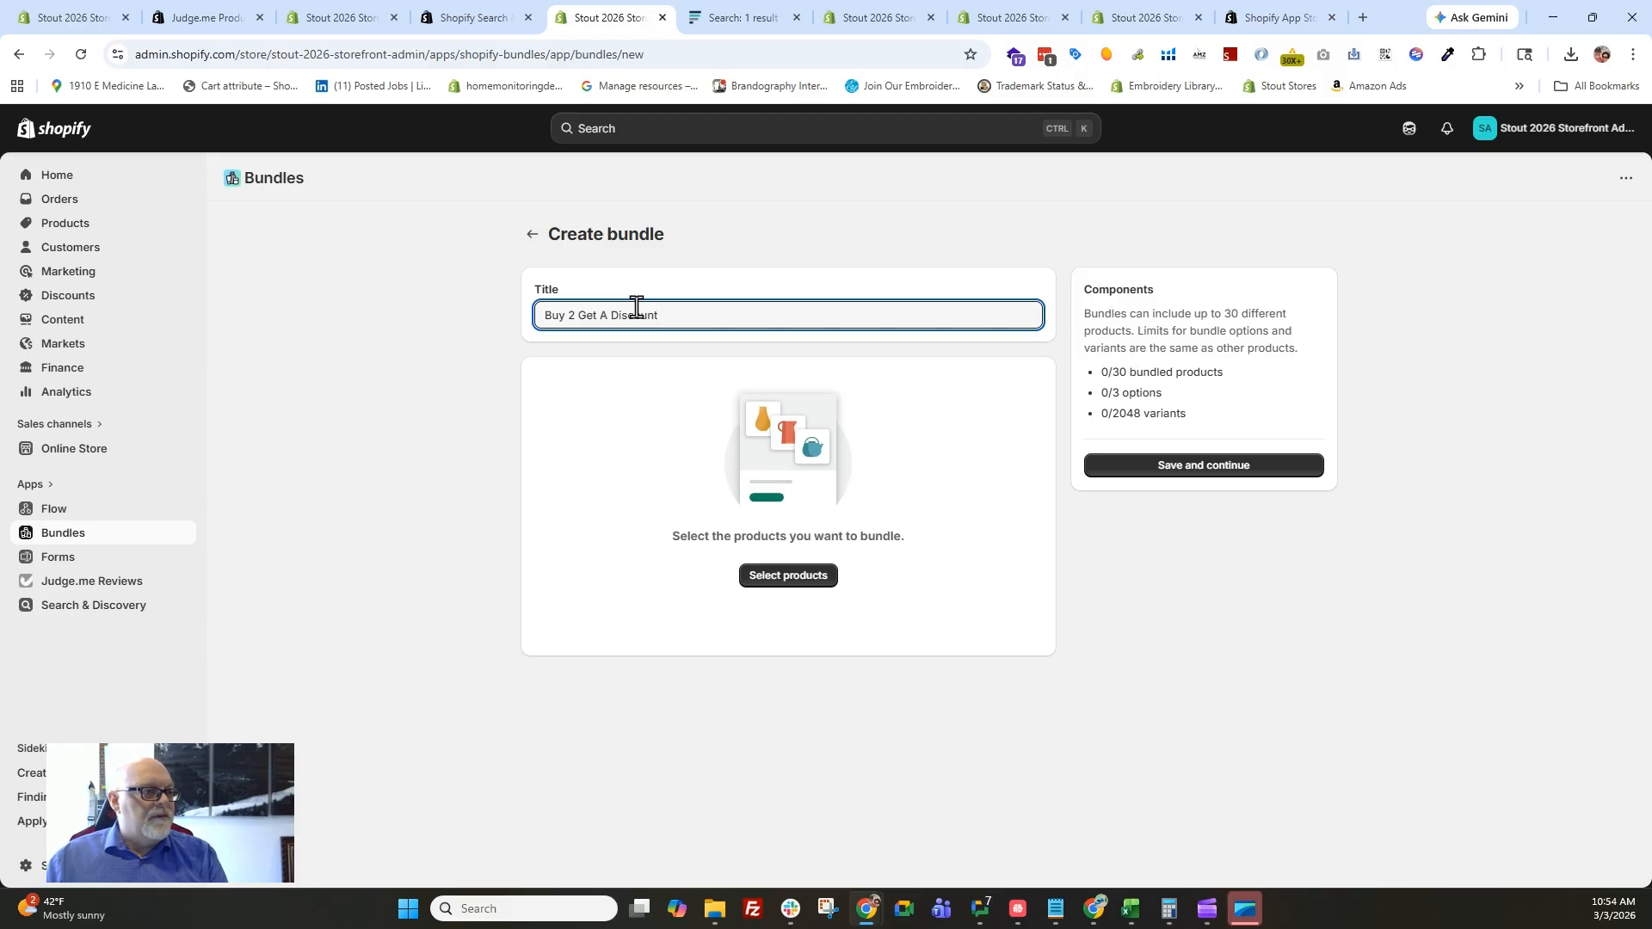
Add the Snowboard Holder and the UW Stout DMT Custom Hoodie to the bundle, and exclude the hoodie's gray color.
click(807, 581)
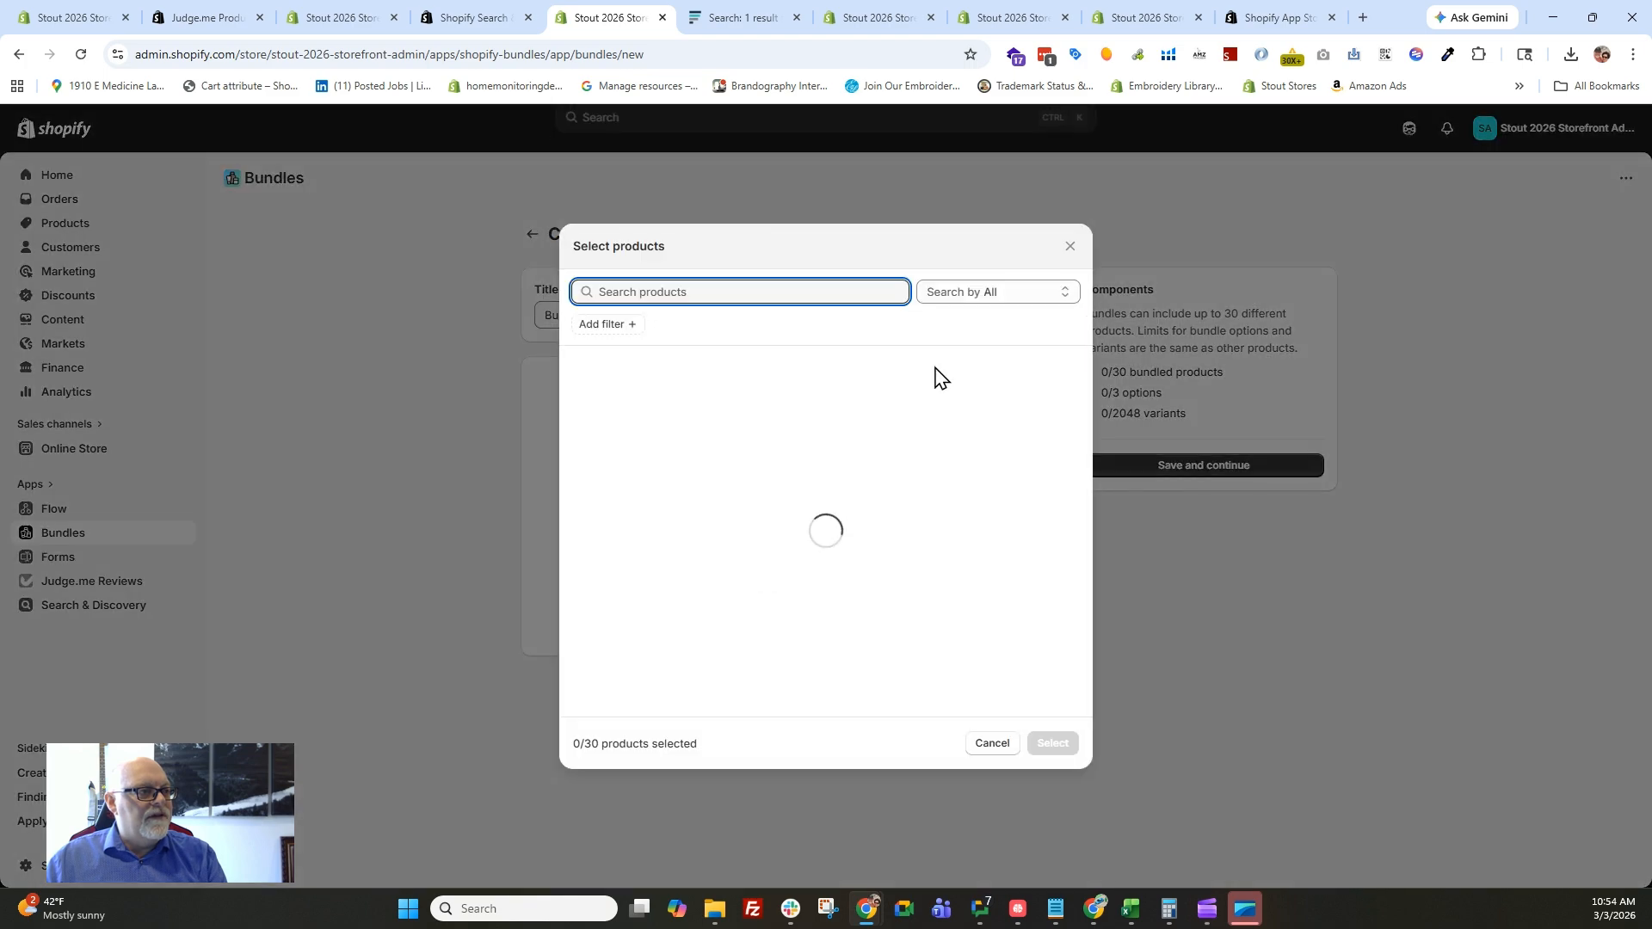
click(584, 372)
click(581, 420)
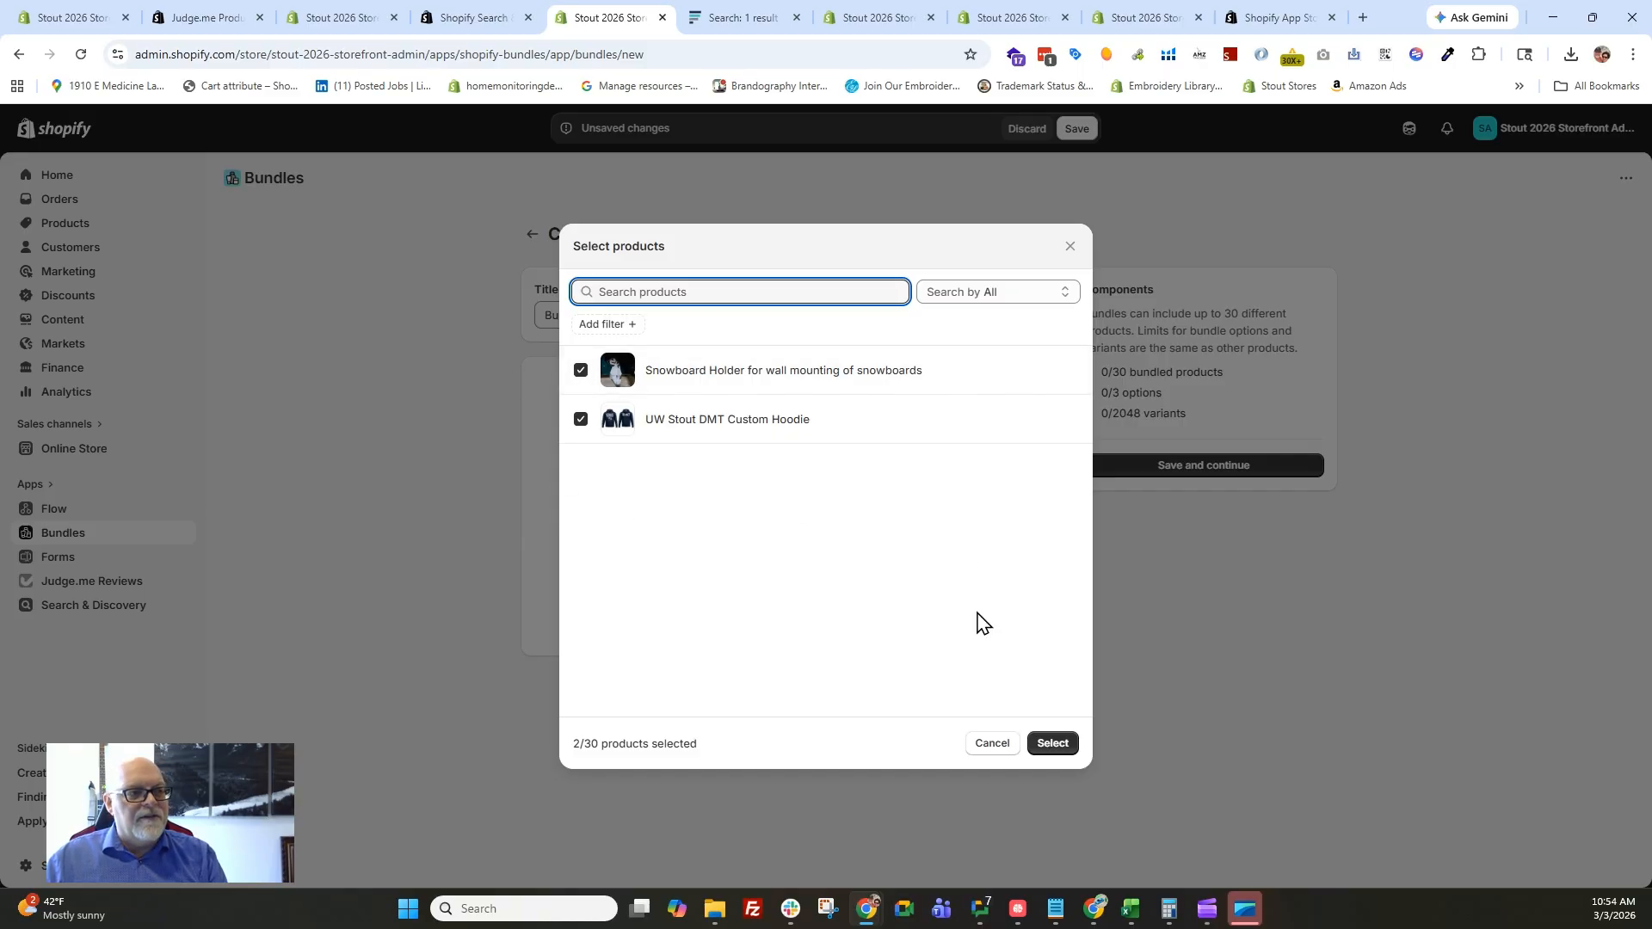
click(1060, 748)
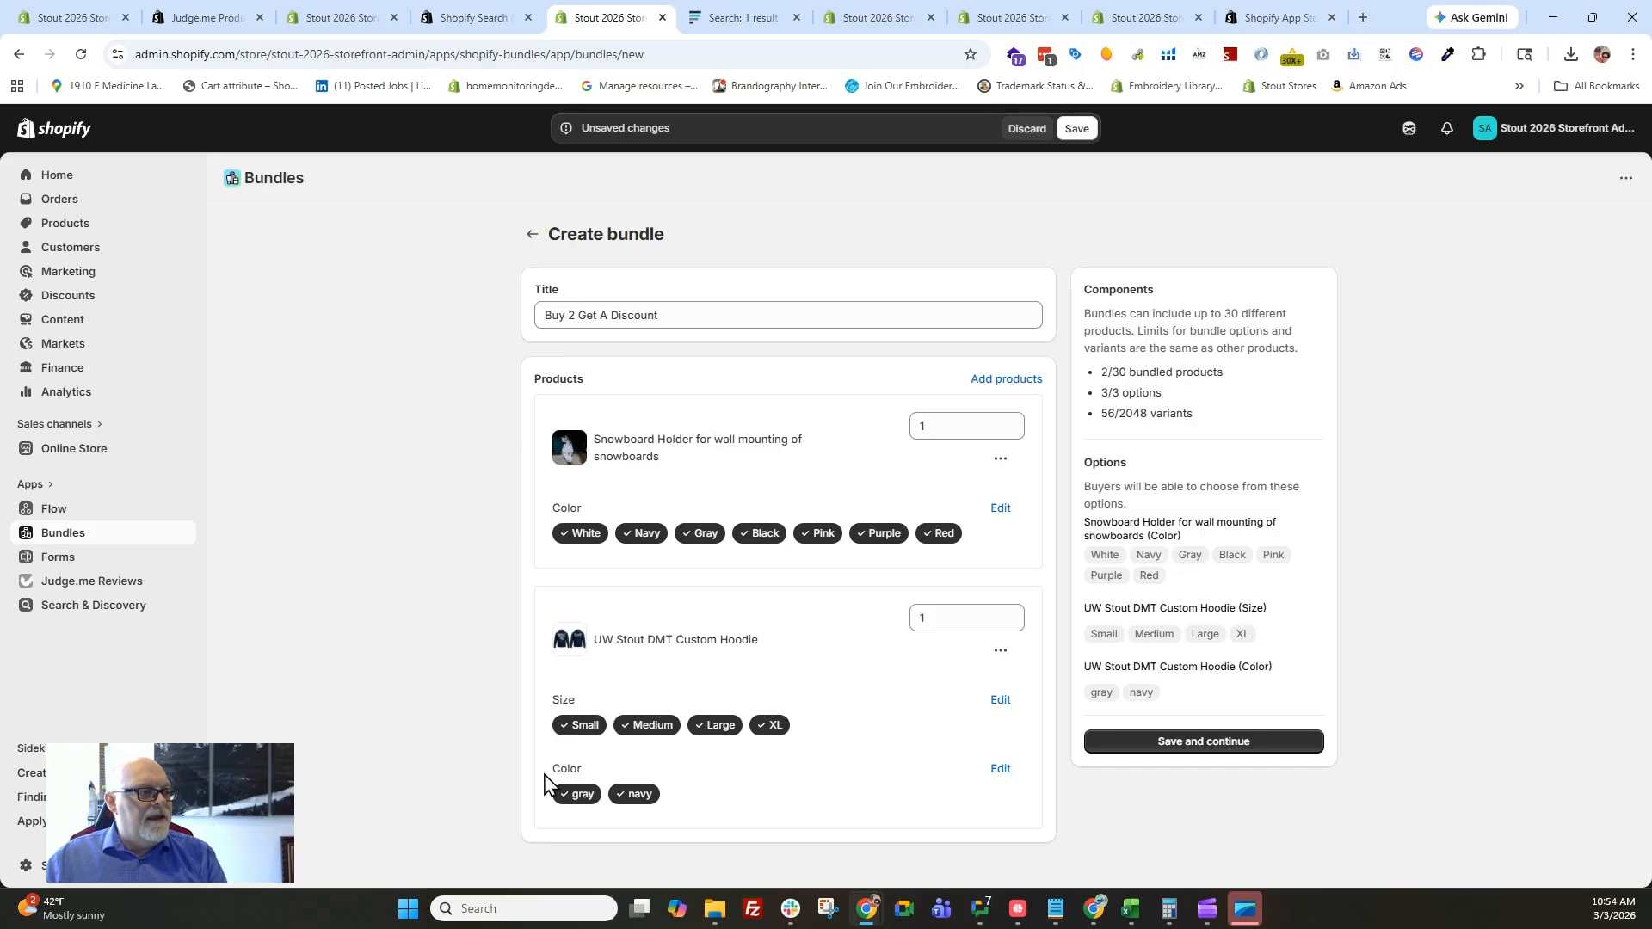
click(581, 800)
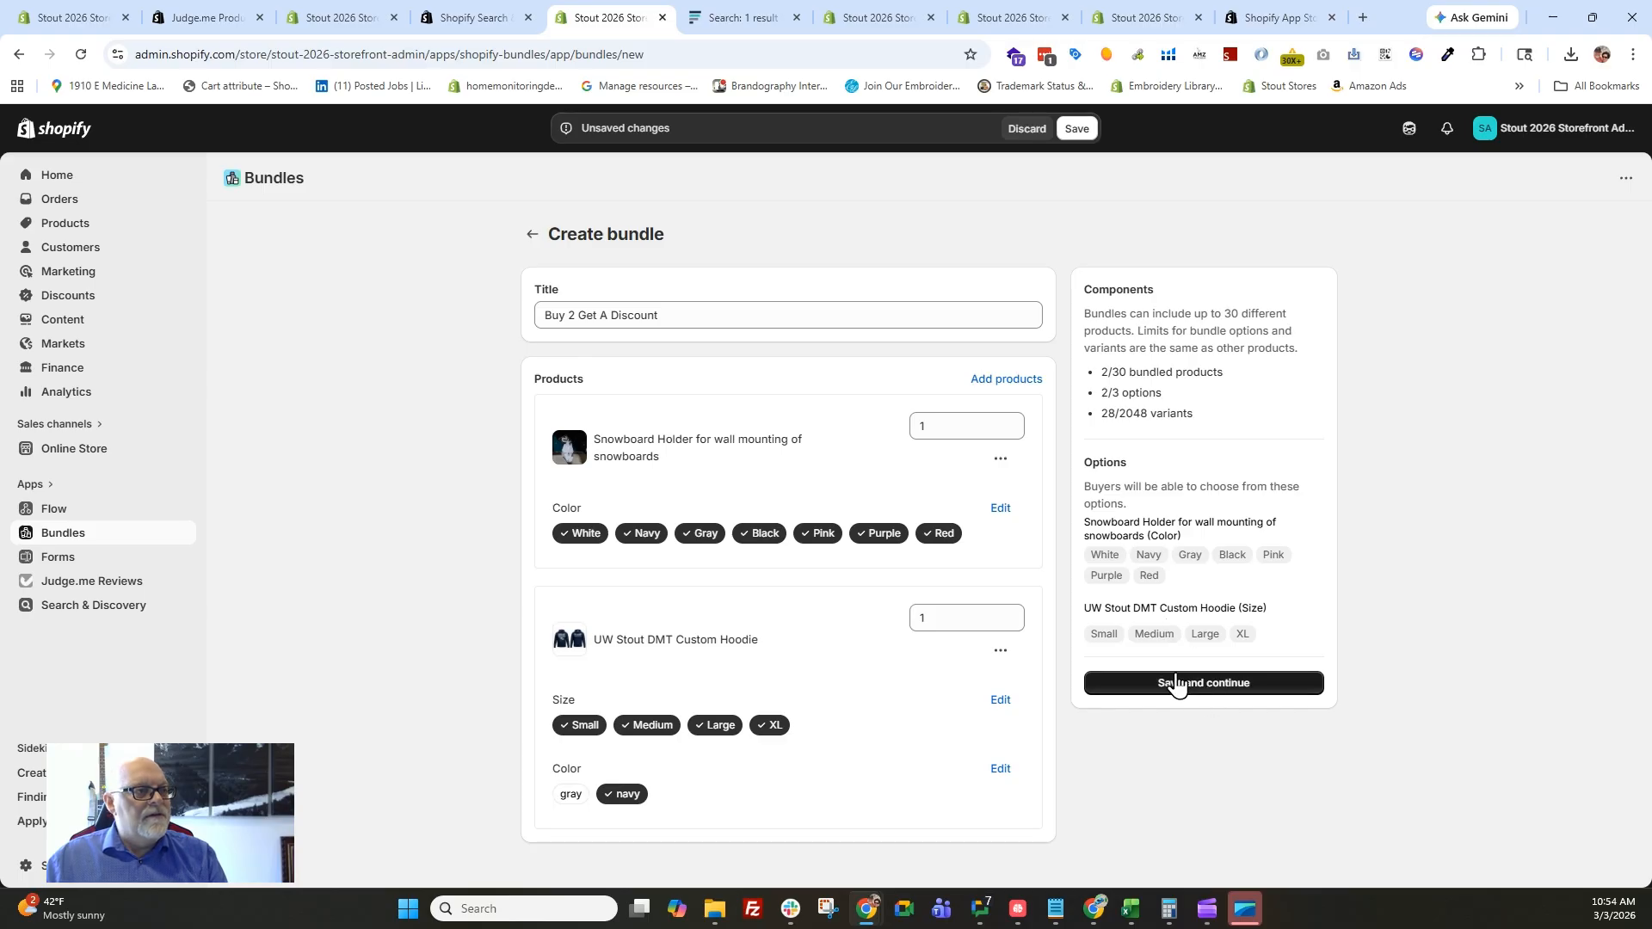
Save the new bundle and give its product page the existing Snowboardmount image and the description "Here's a great bundle".
click(1198, 699)
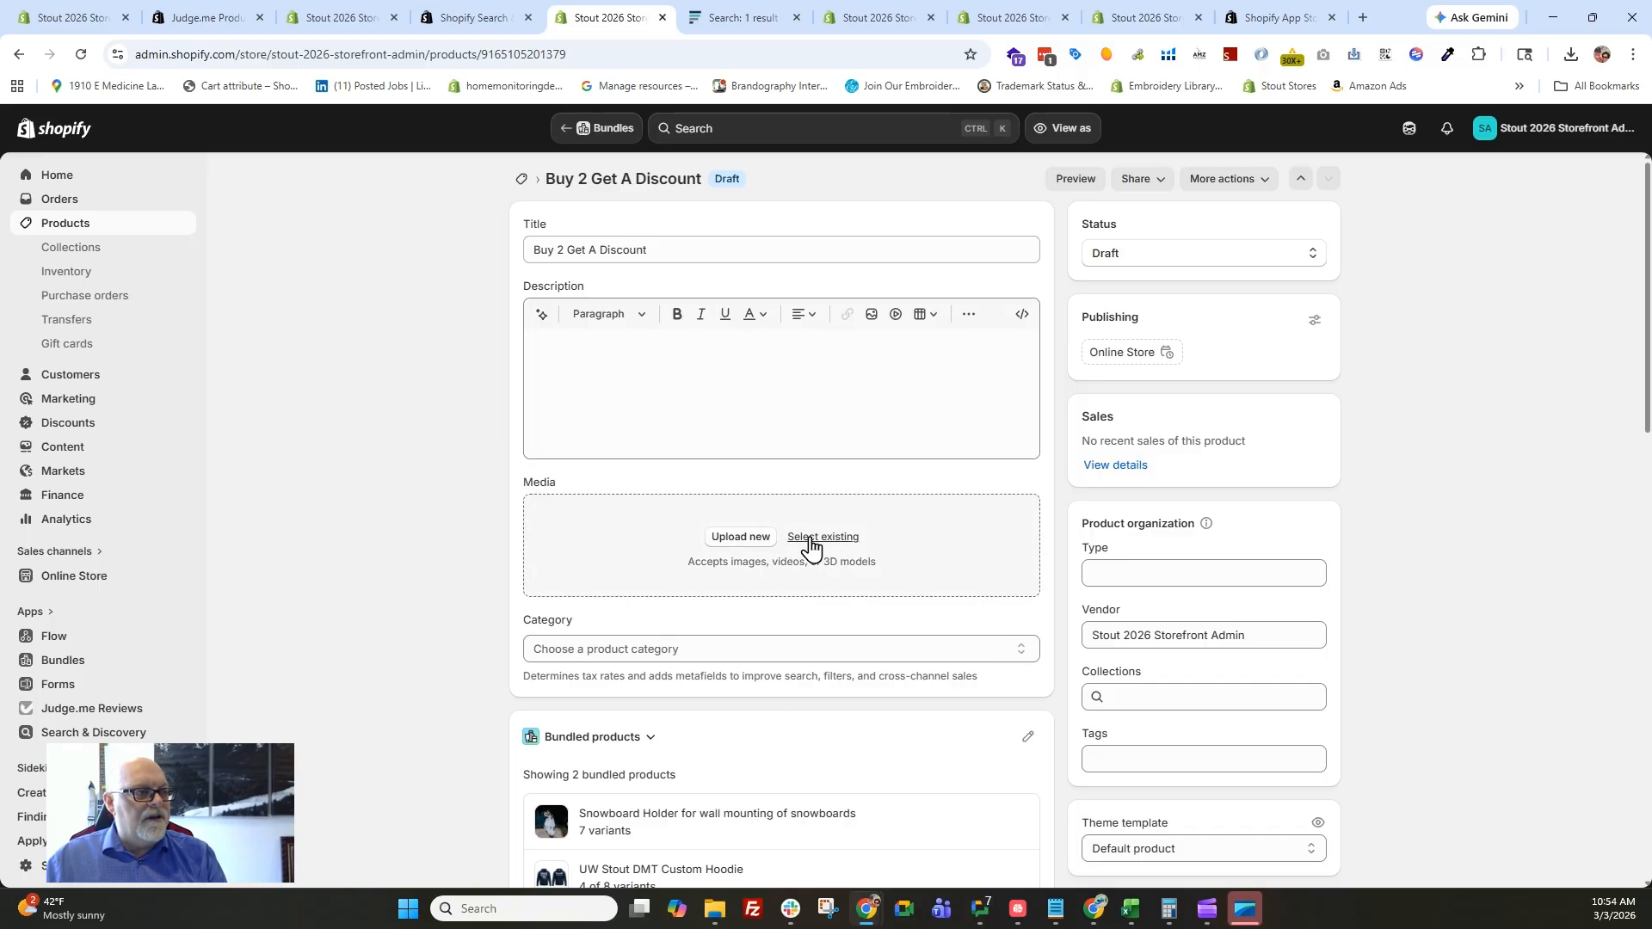
click(847, 538)
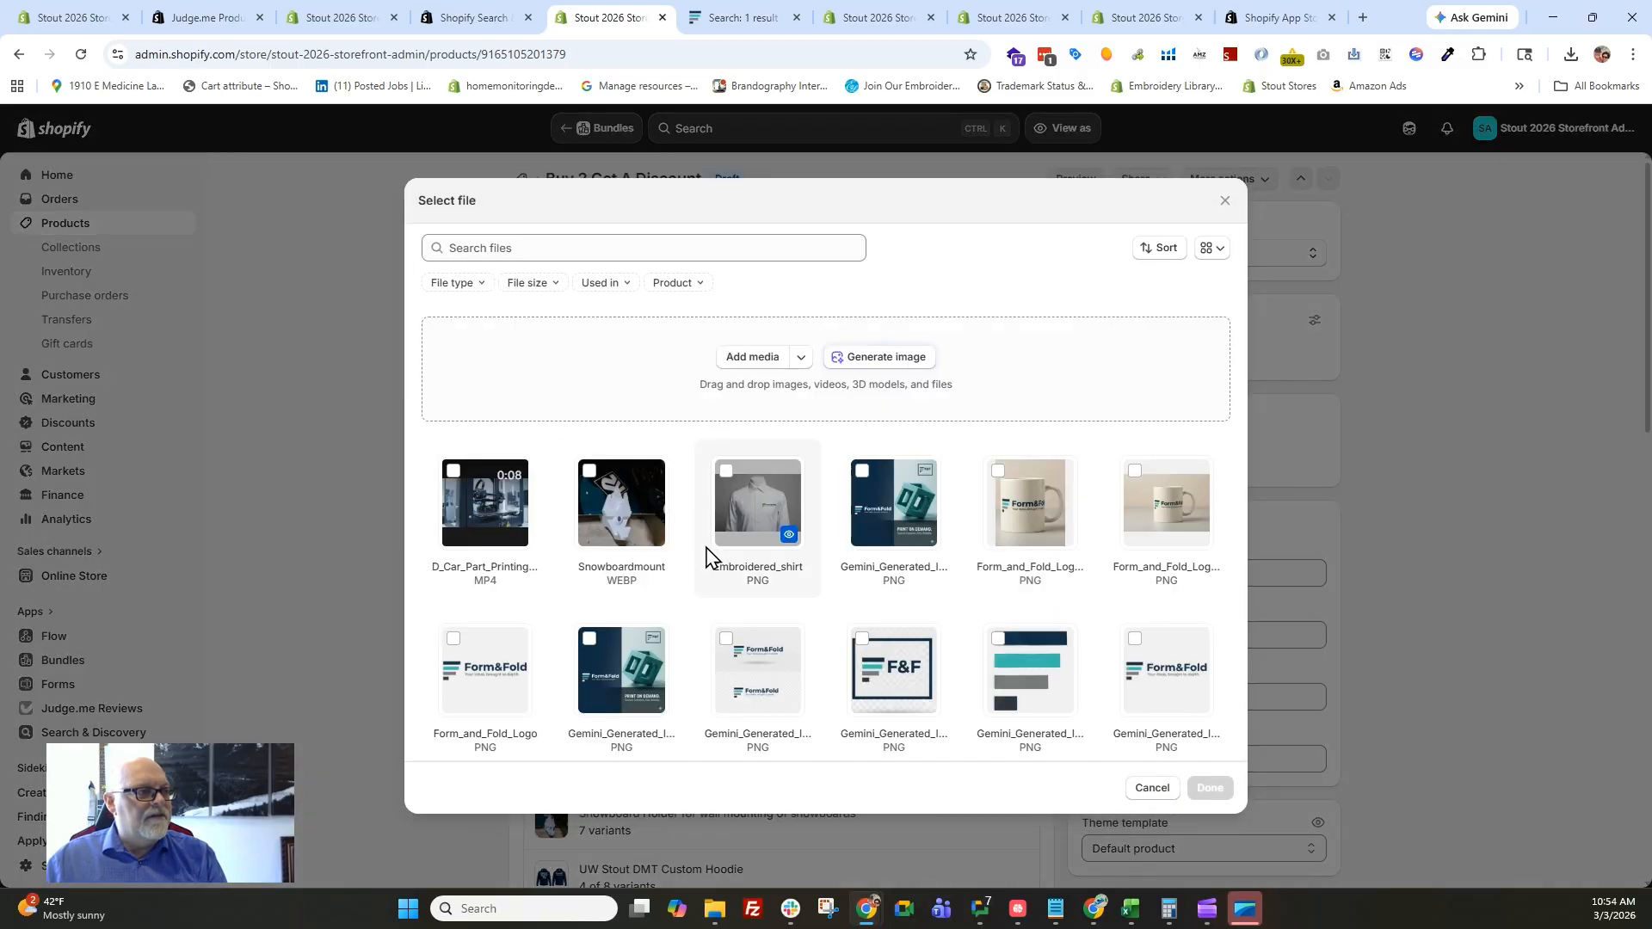
click(628, 508)
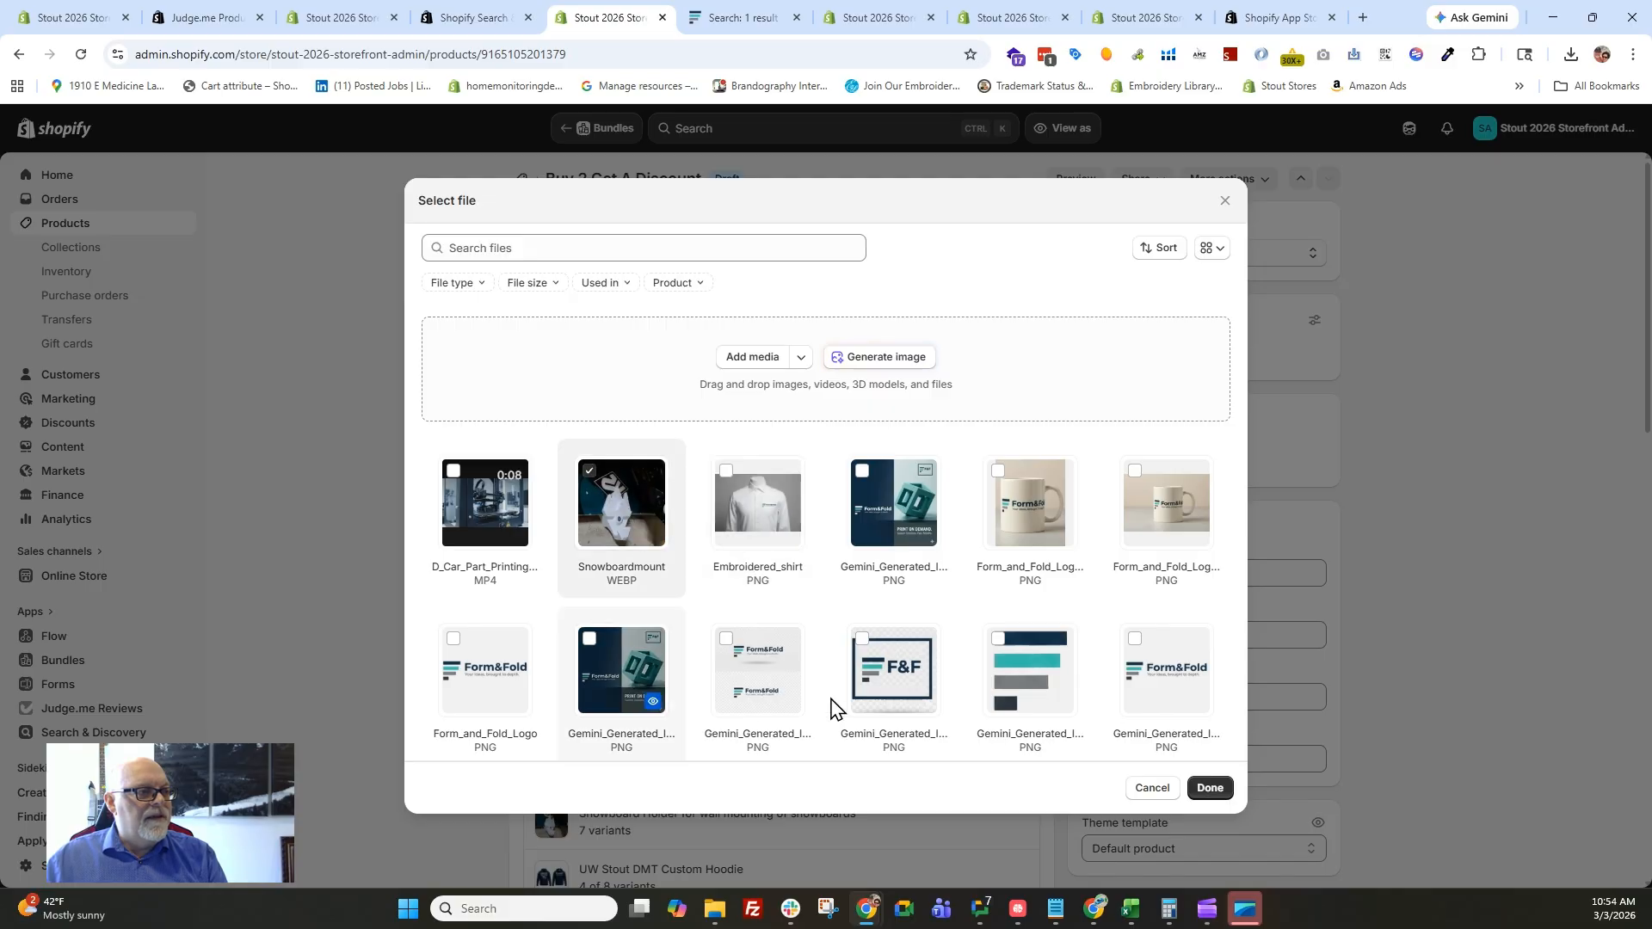
click(1210, 788)
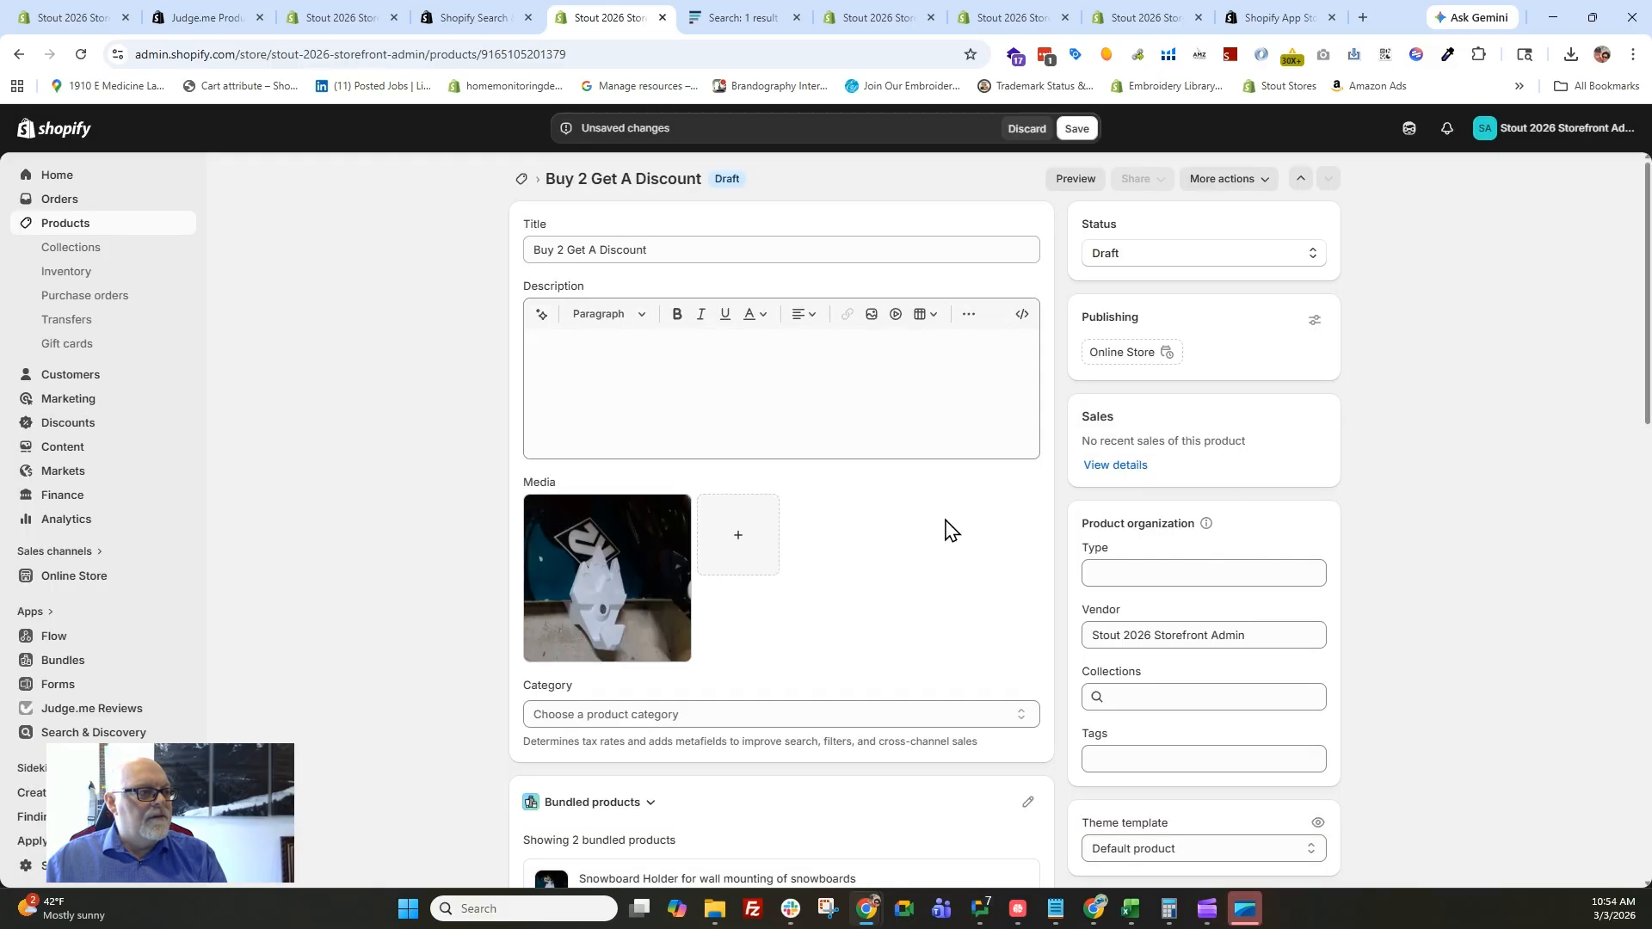
click(652, 376)
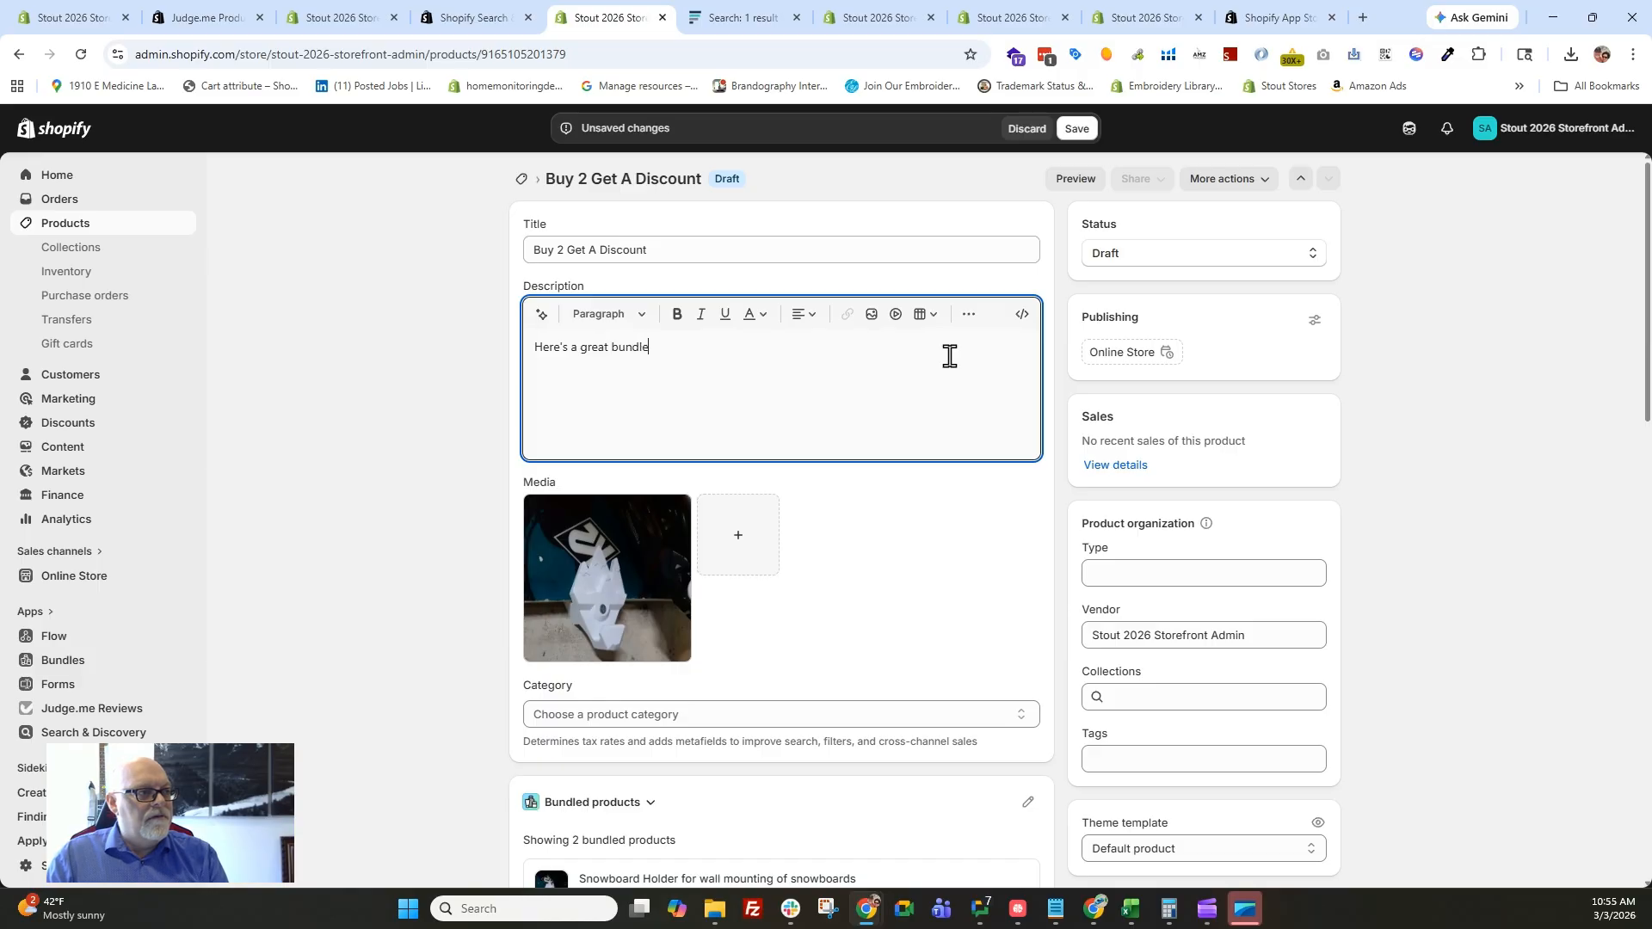
click(402, 482)
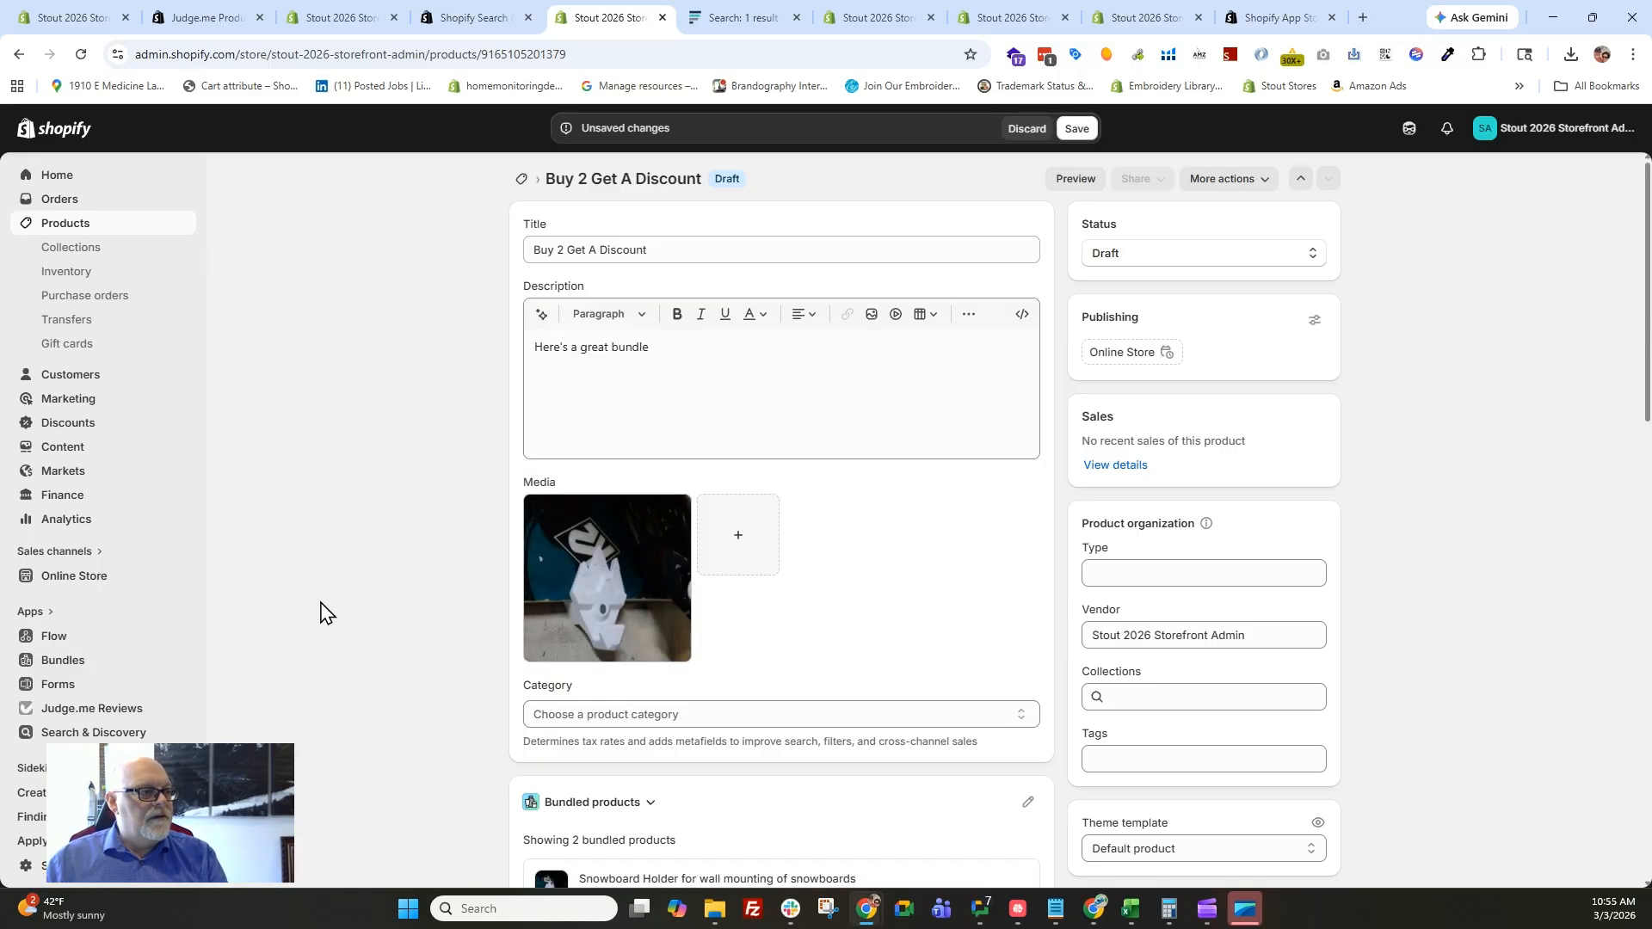
Set the price of all bundle variants to $29.99 in bulk and save the product.
scroll(320, 613, down, 8)
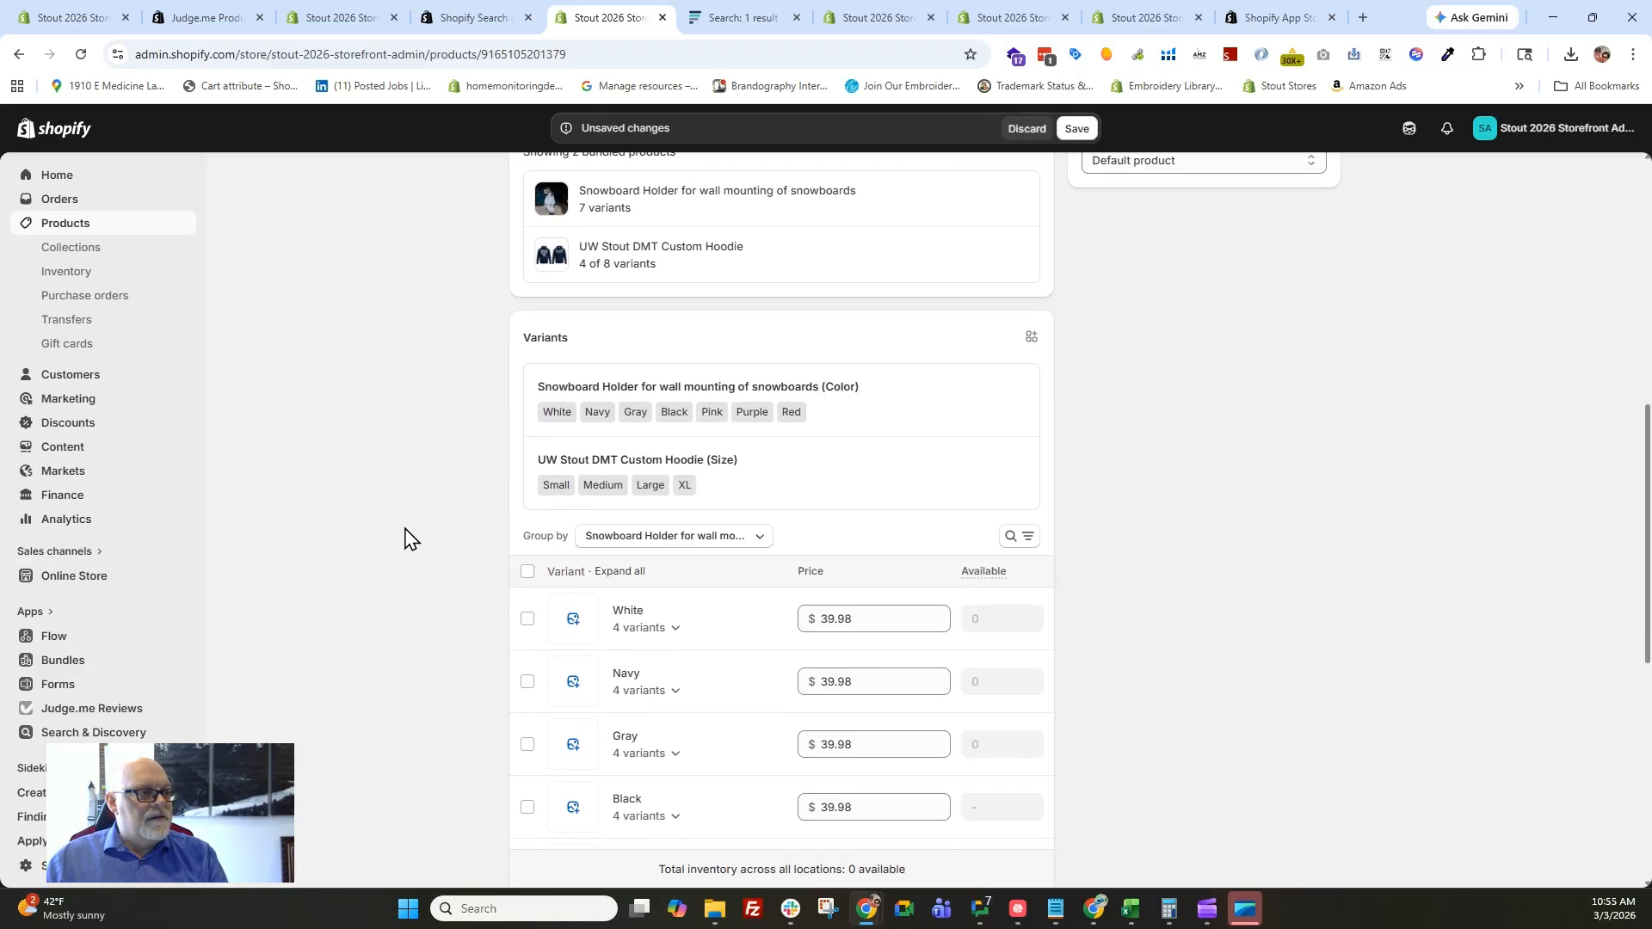
scroll(370, 603, down, 1)
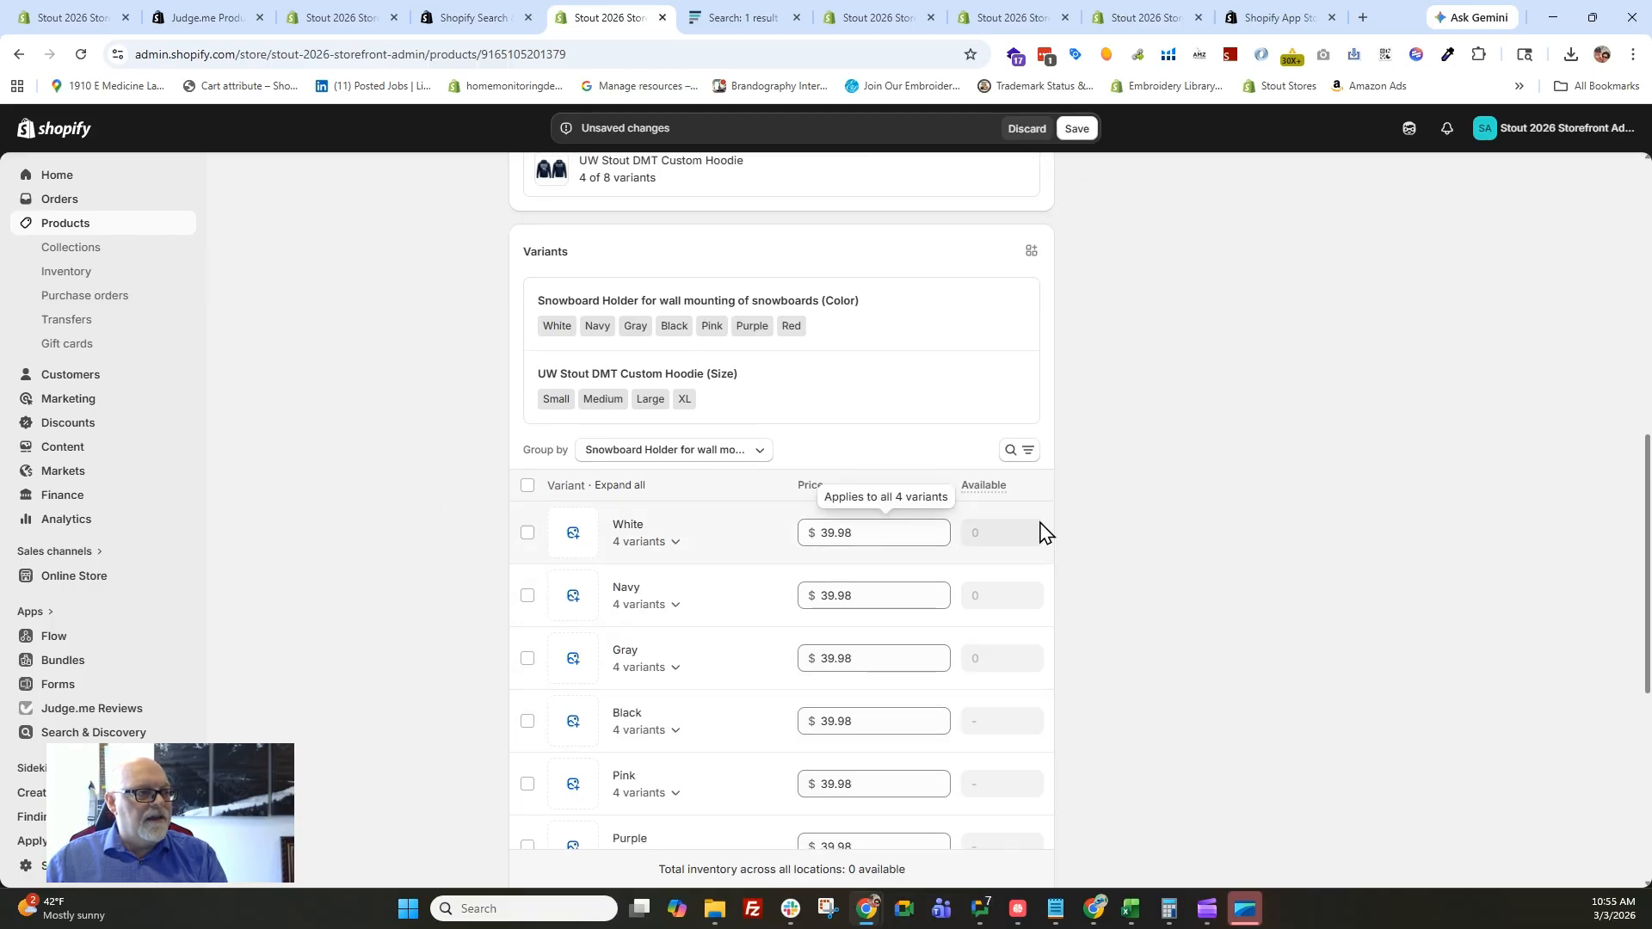
scroll(1075, 490, down, 2)
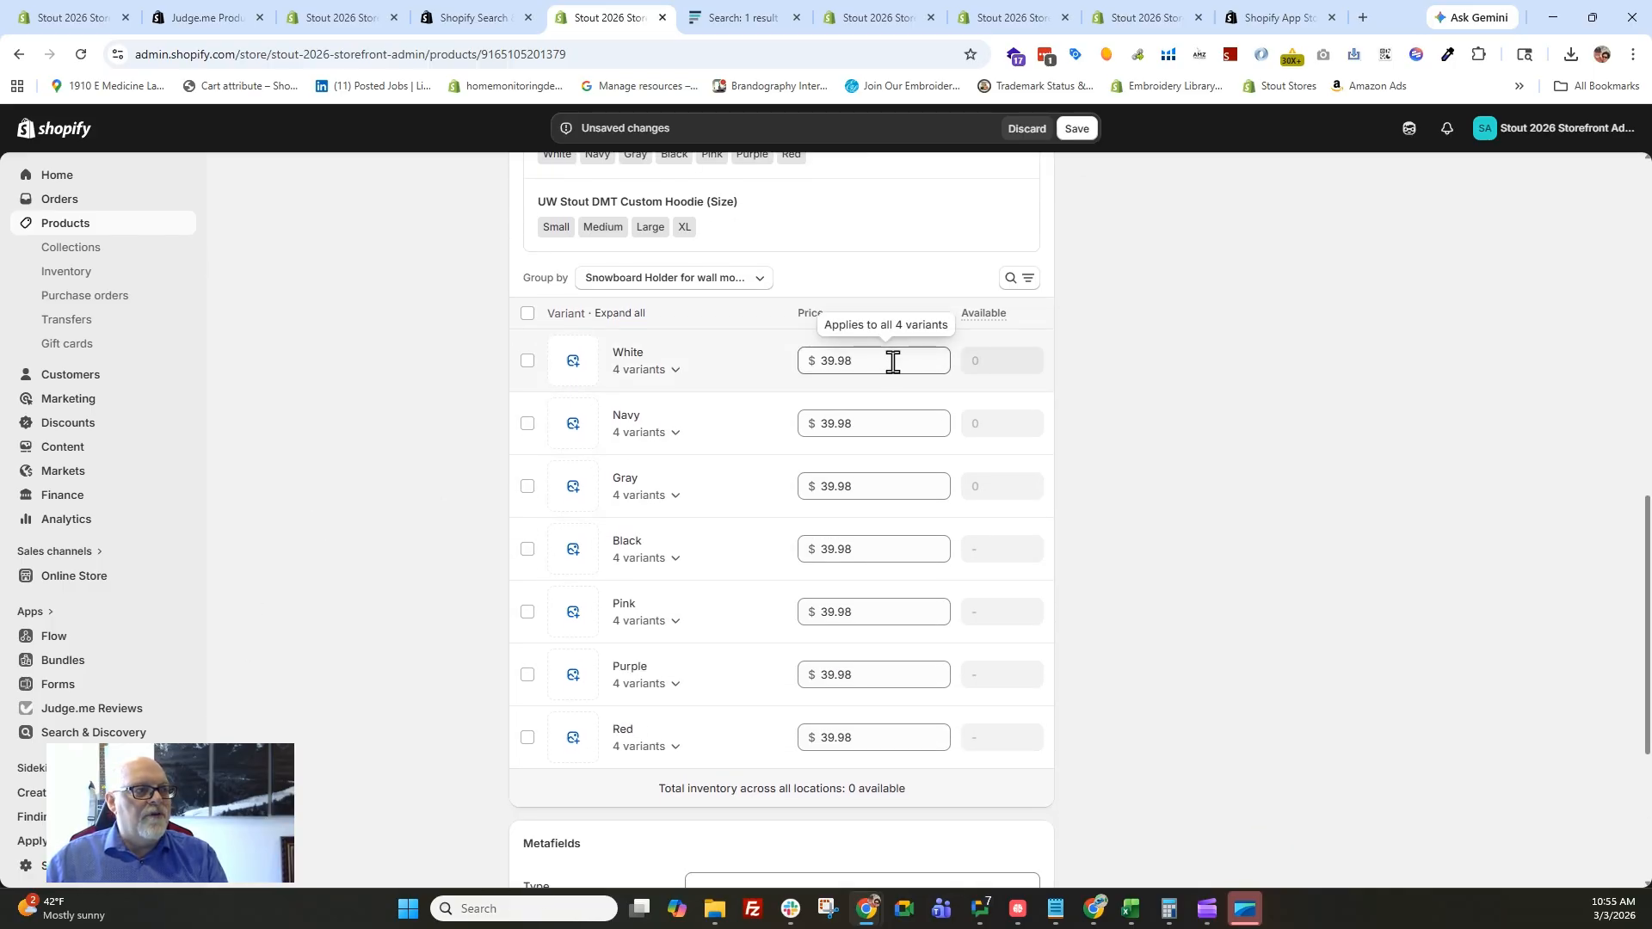
click(527, 313)
click(1035, 315)
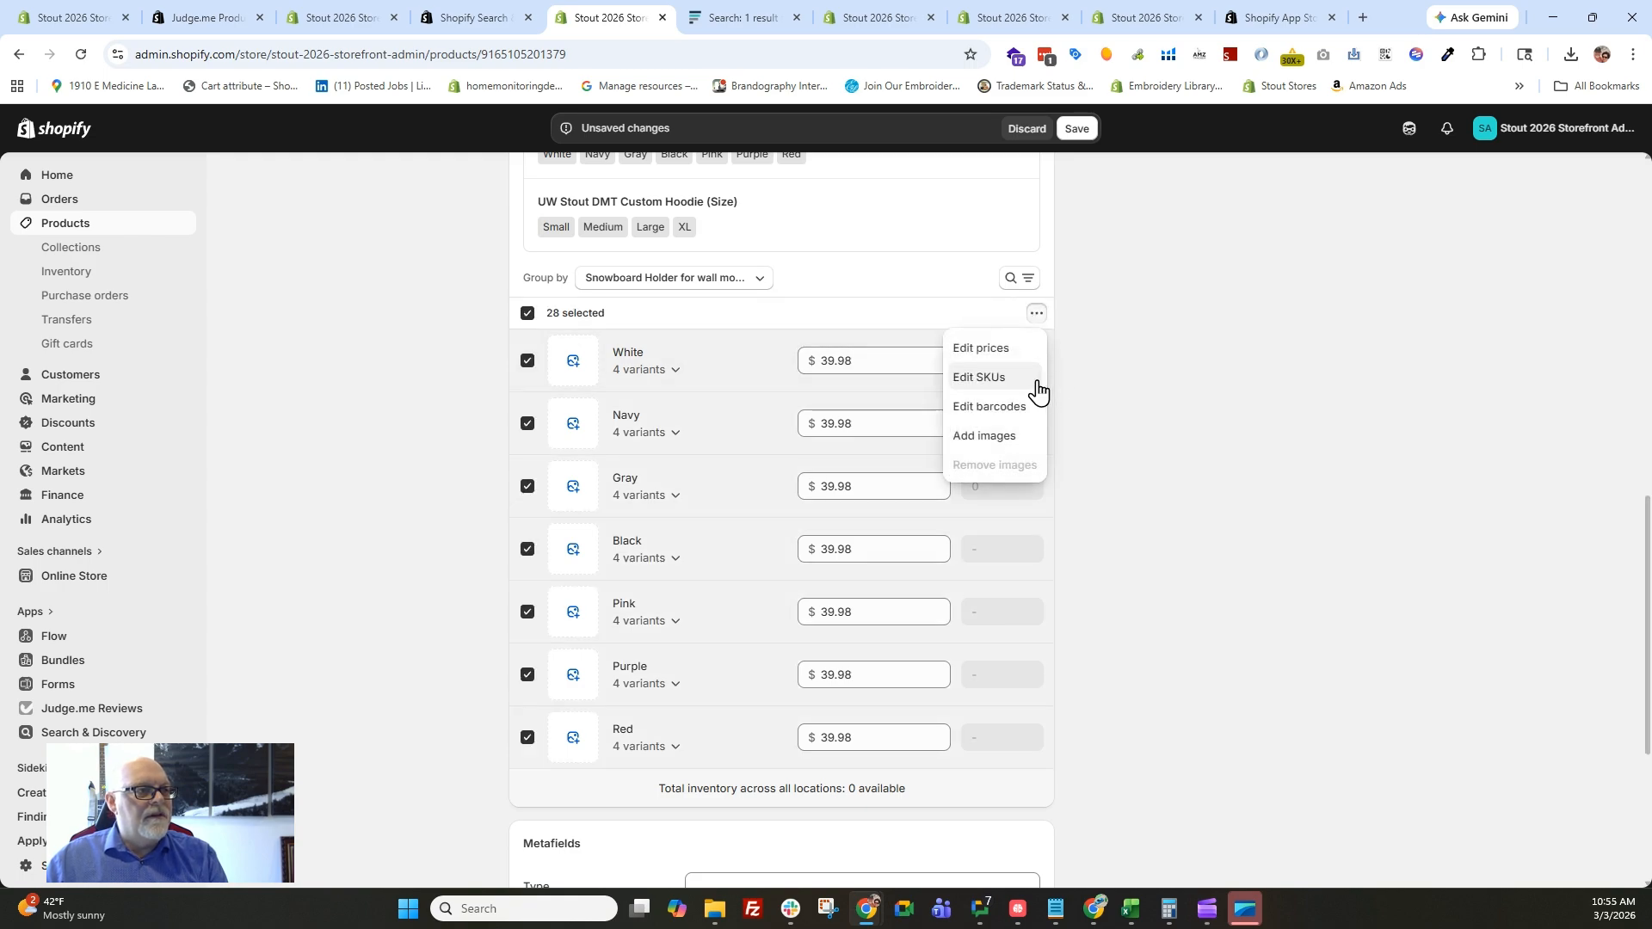
click(1006, 349)
click(659, 504)
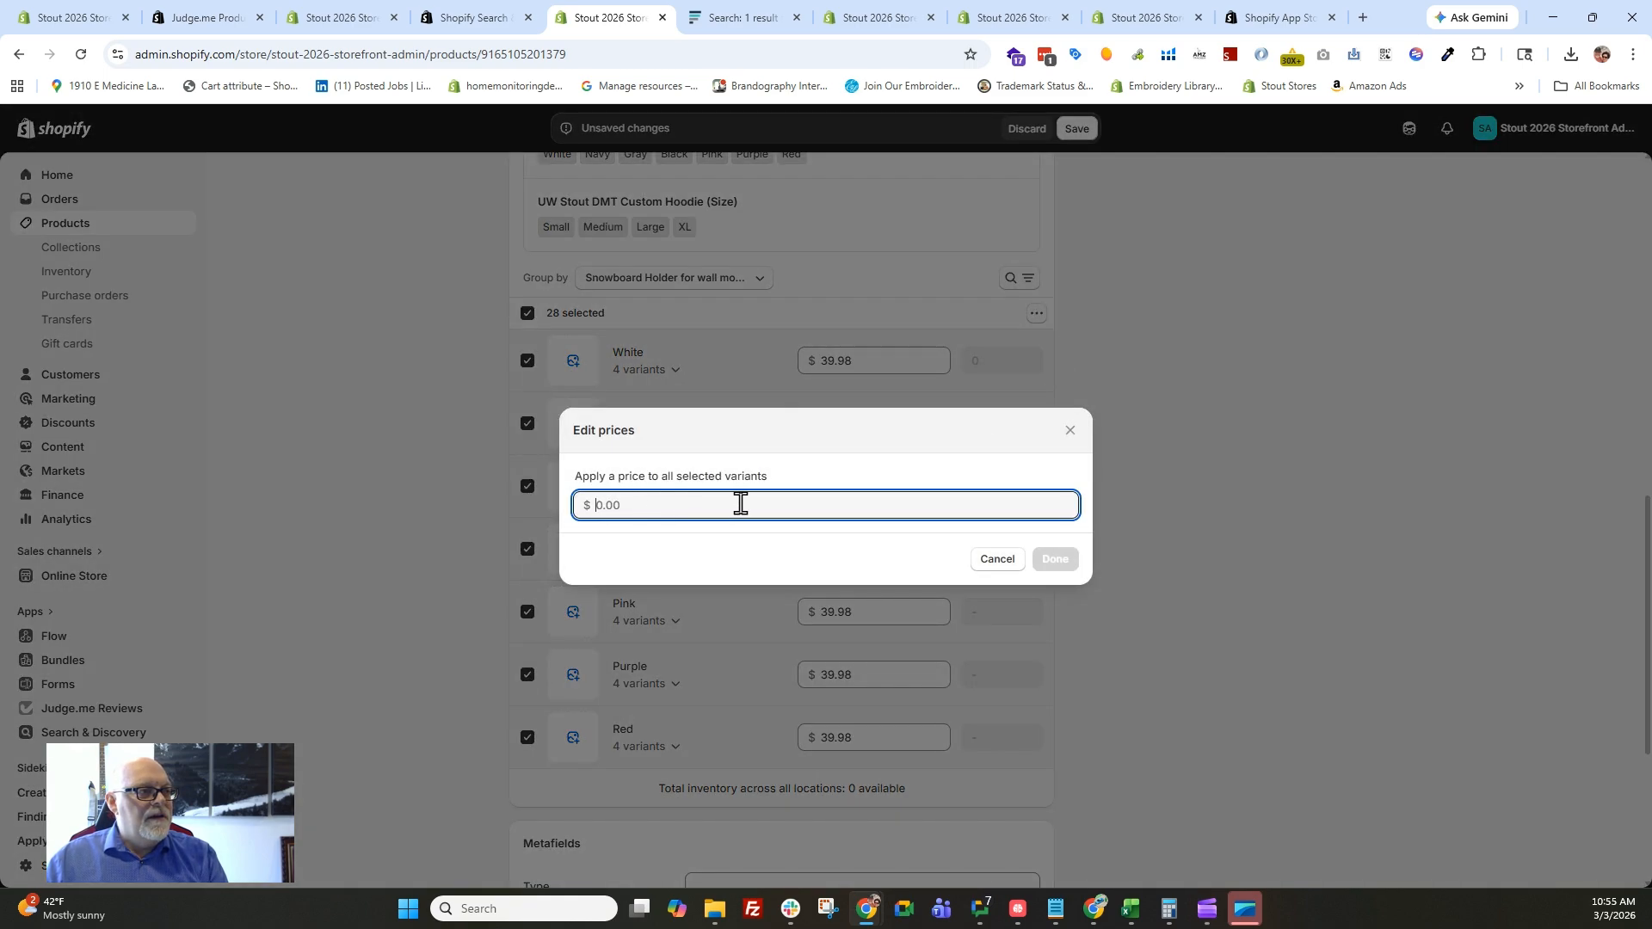
text(29)
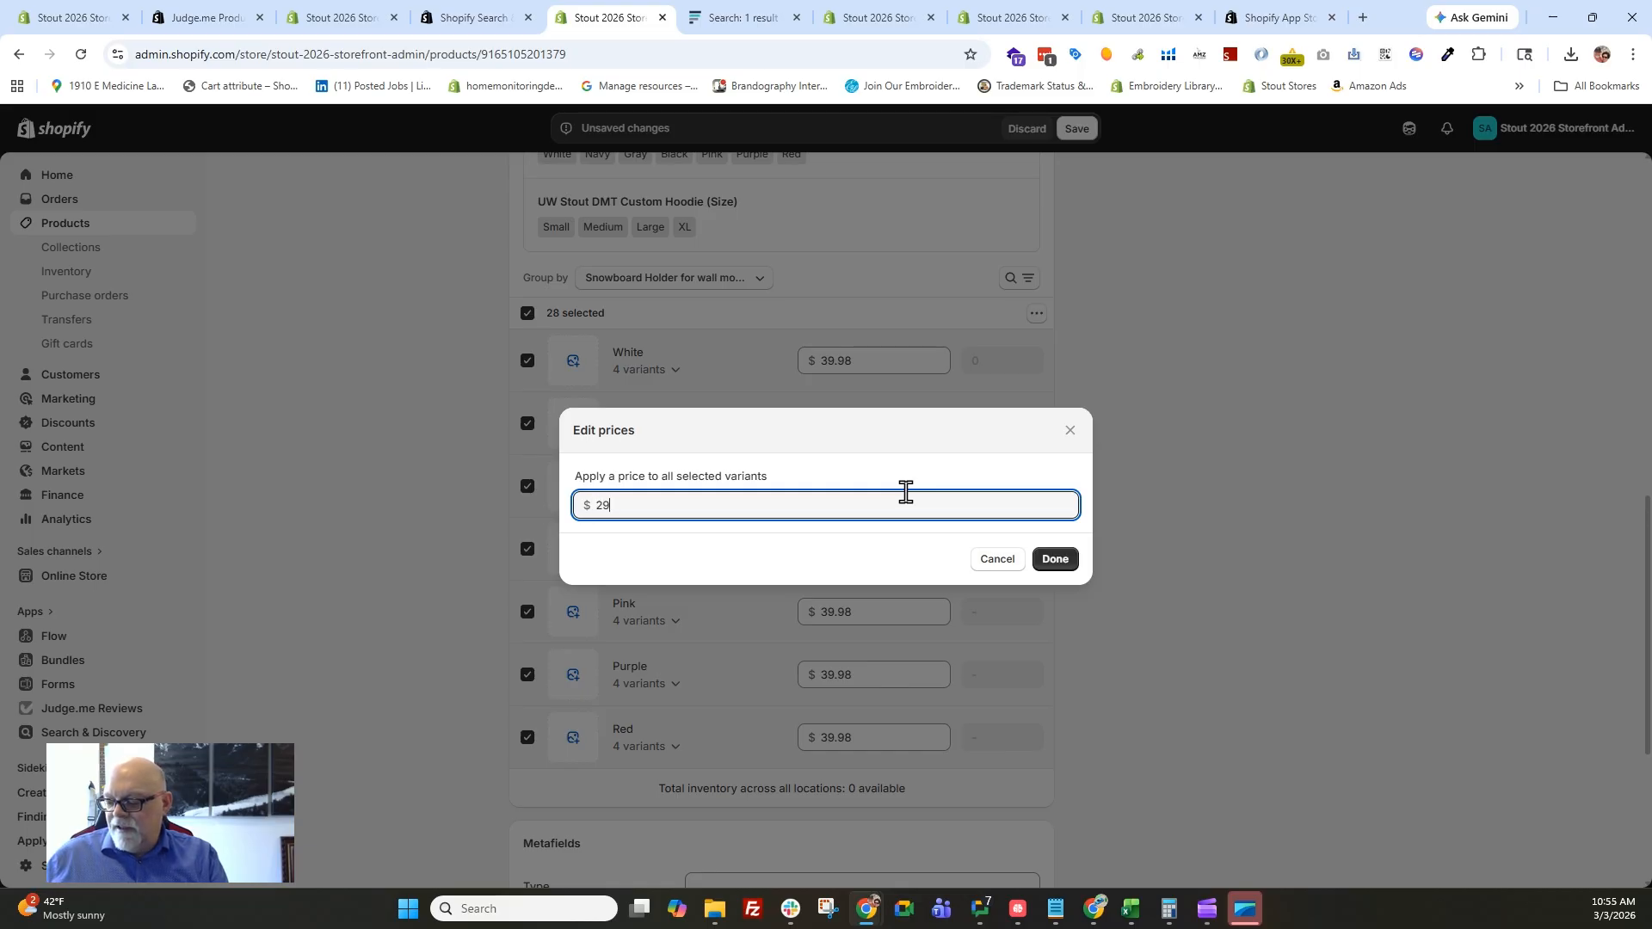
text(.99)
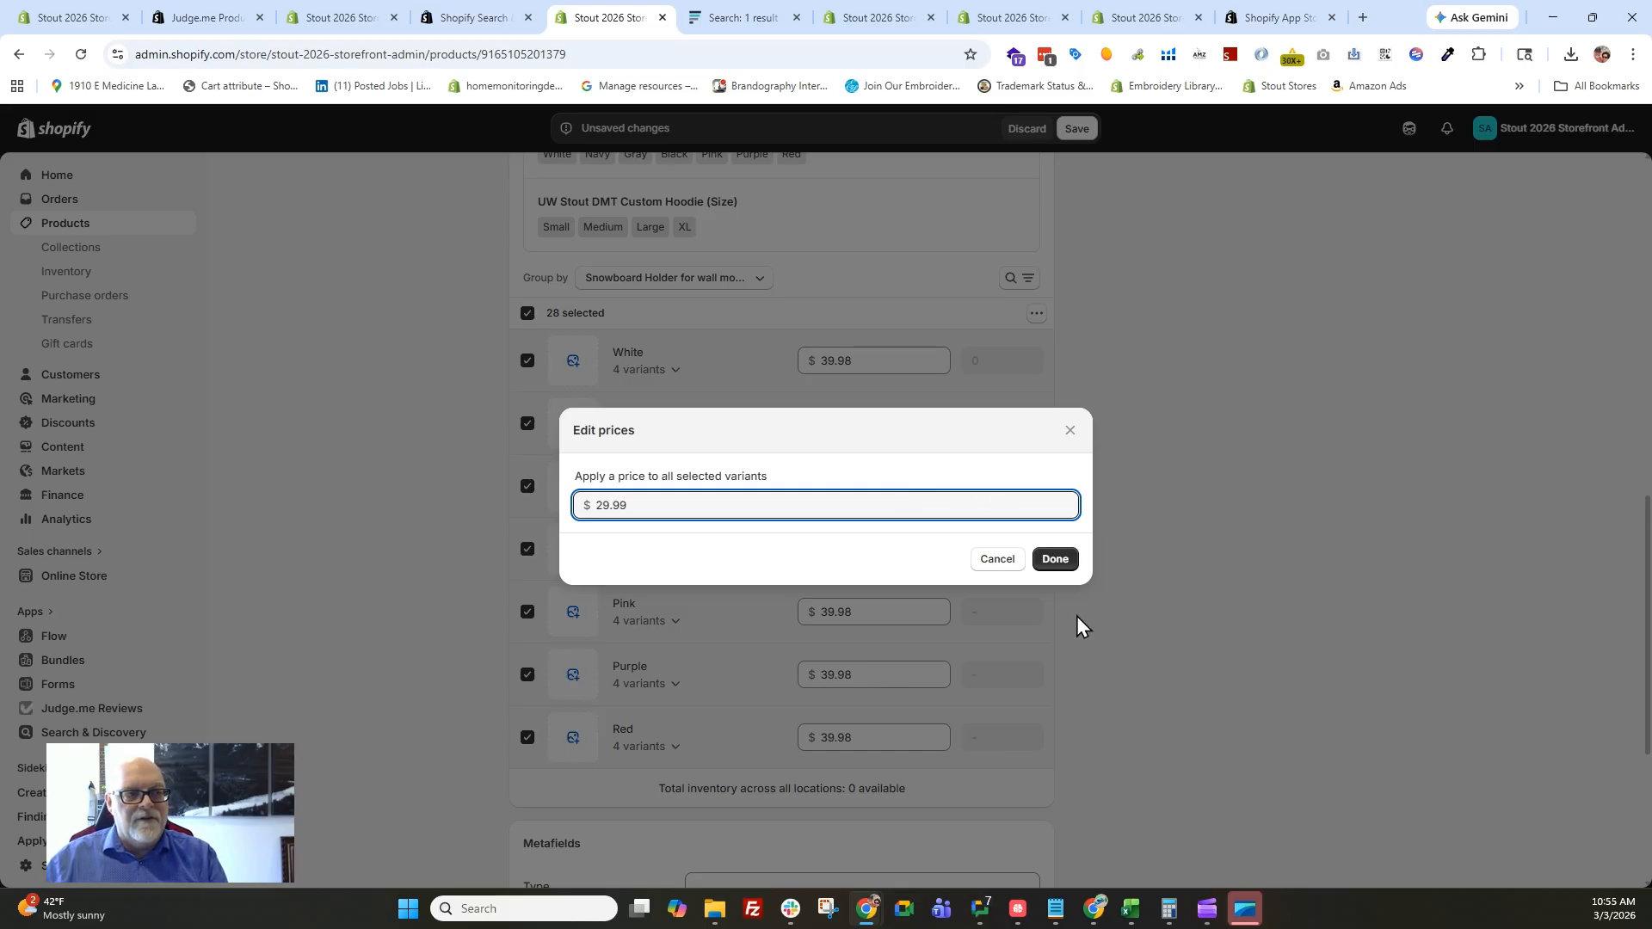
click(1059, 564)
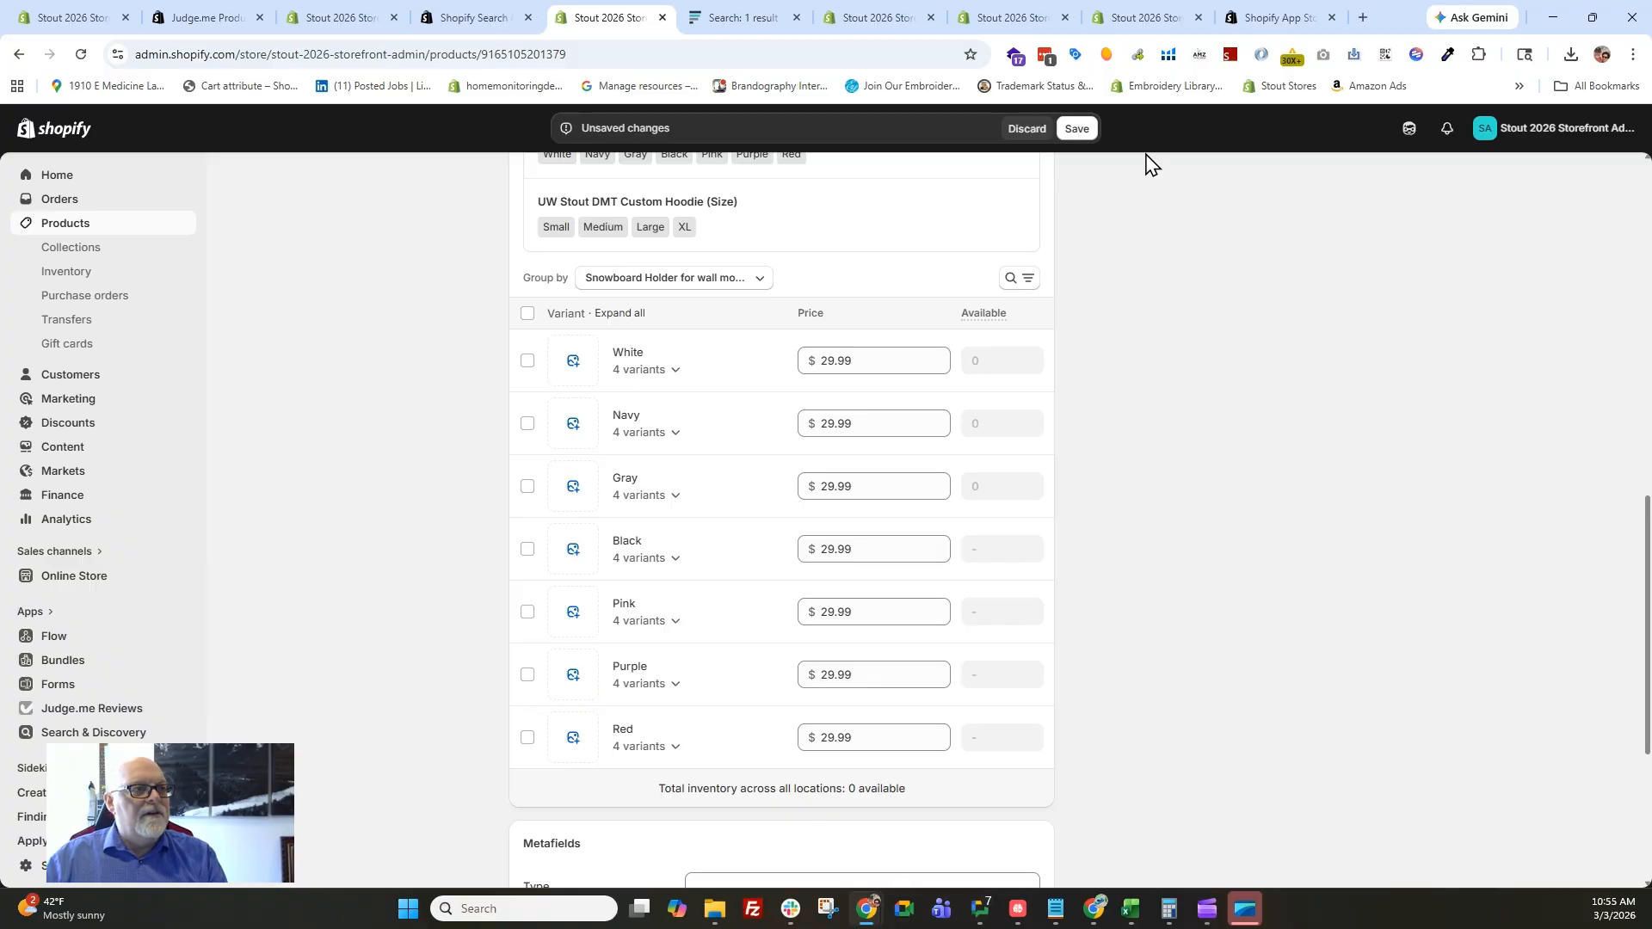
click(1077, 130)
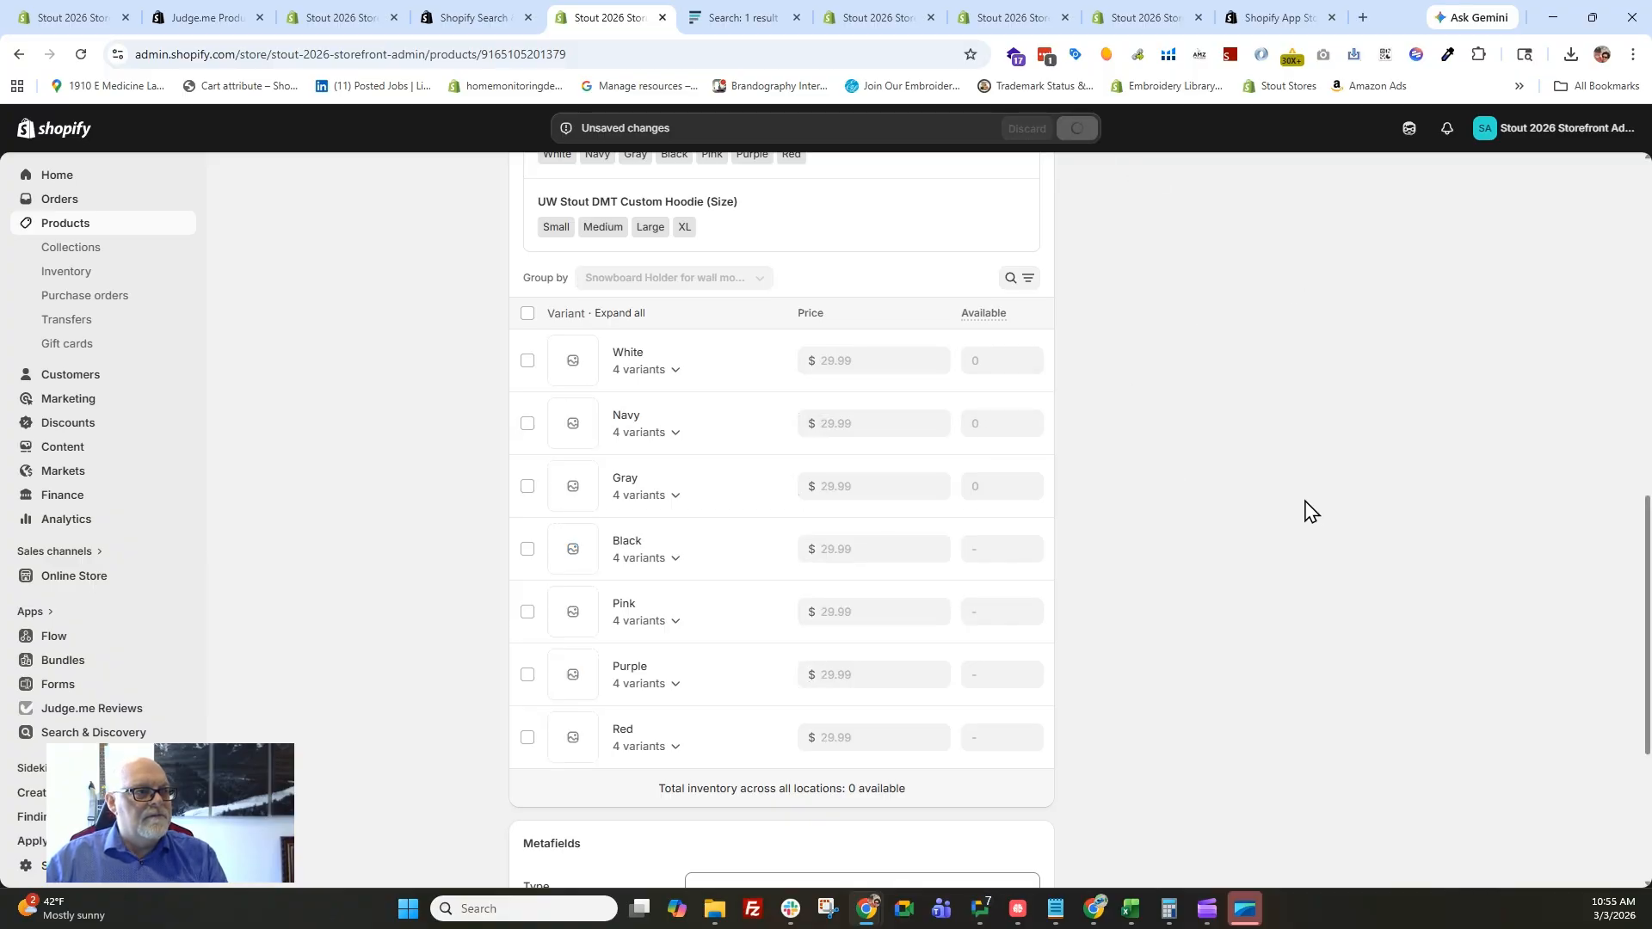
Preview the bundle's product page and try to add the Gray snowboard holder with the Medium hoodie to the cart.
scroll(1274, 499, up, 10)
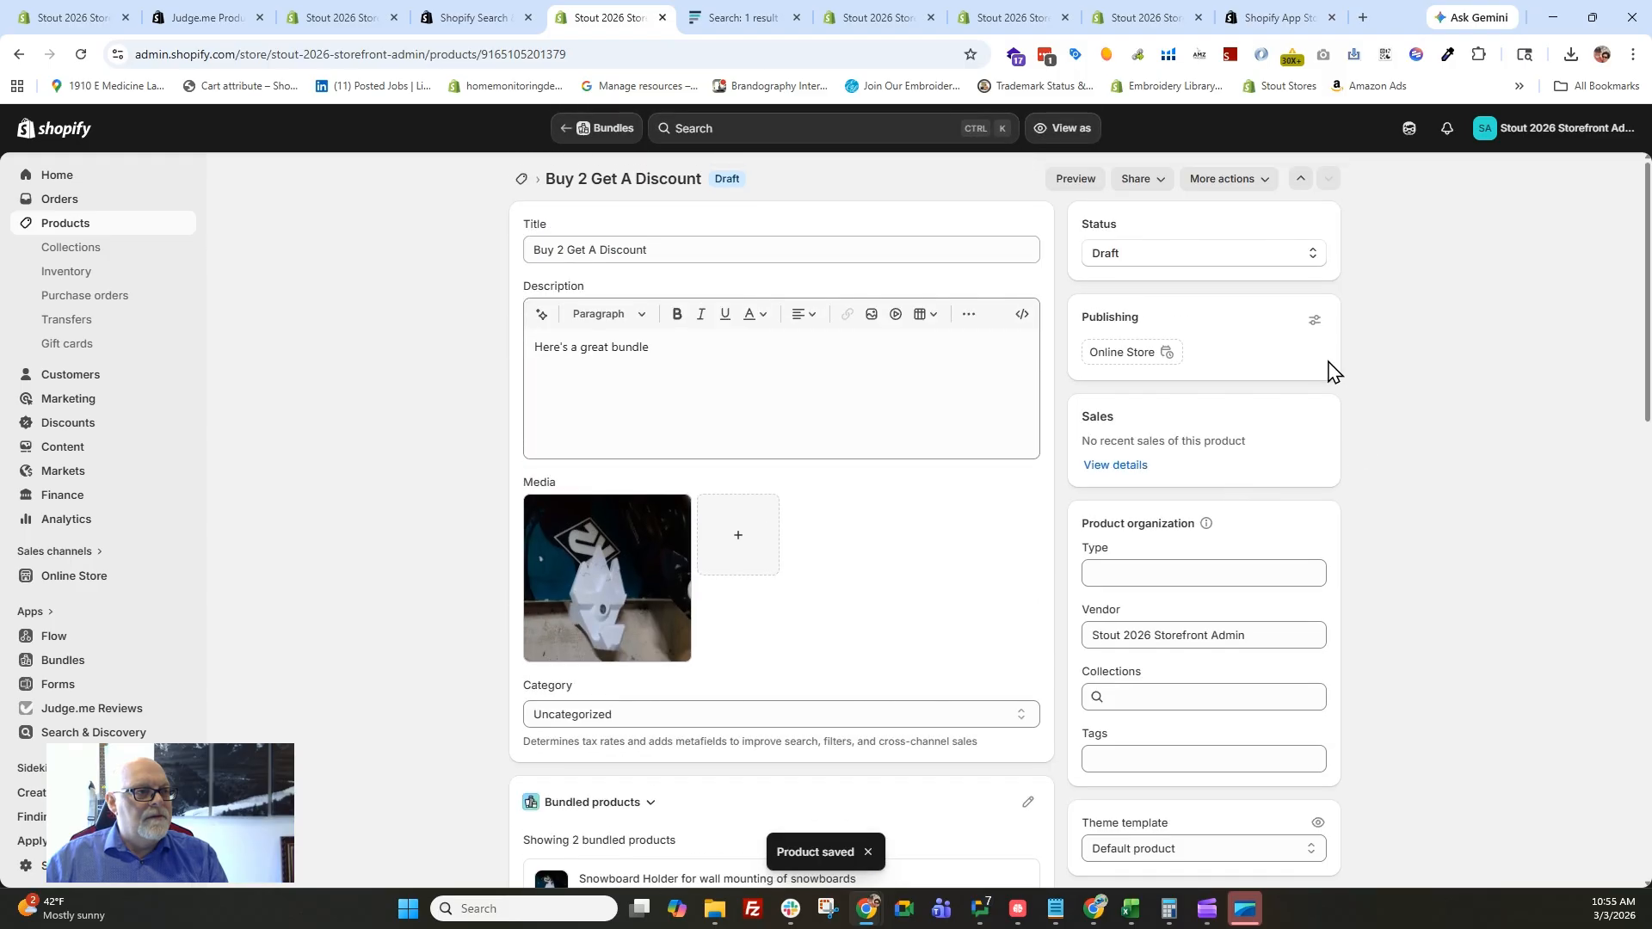
click(1088, 184)
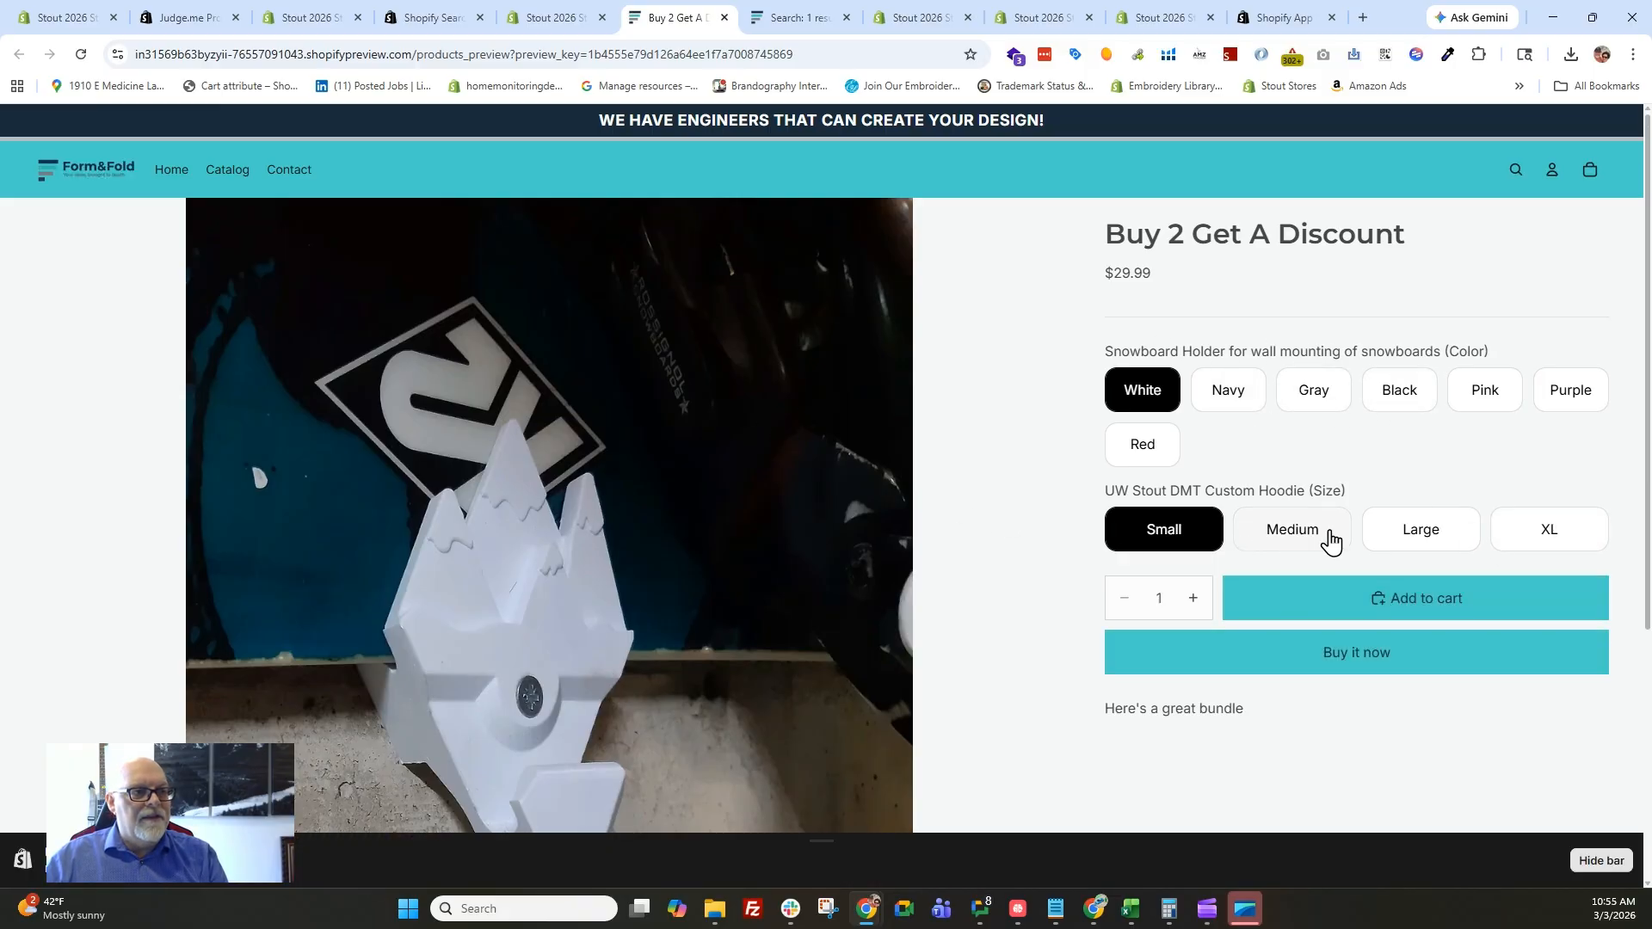
click(1330, 403)
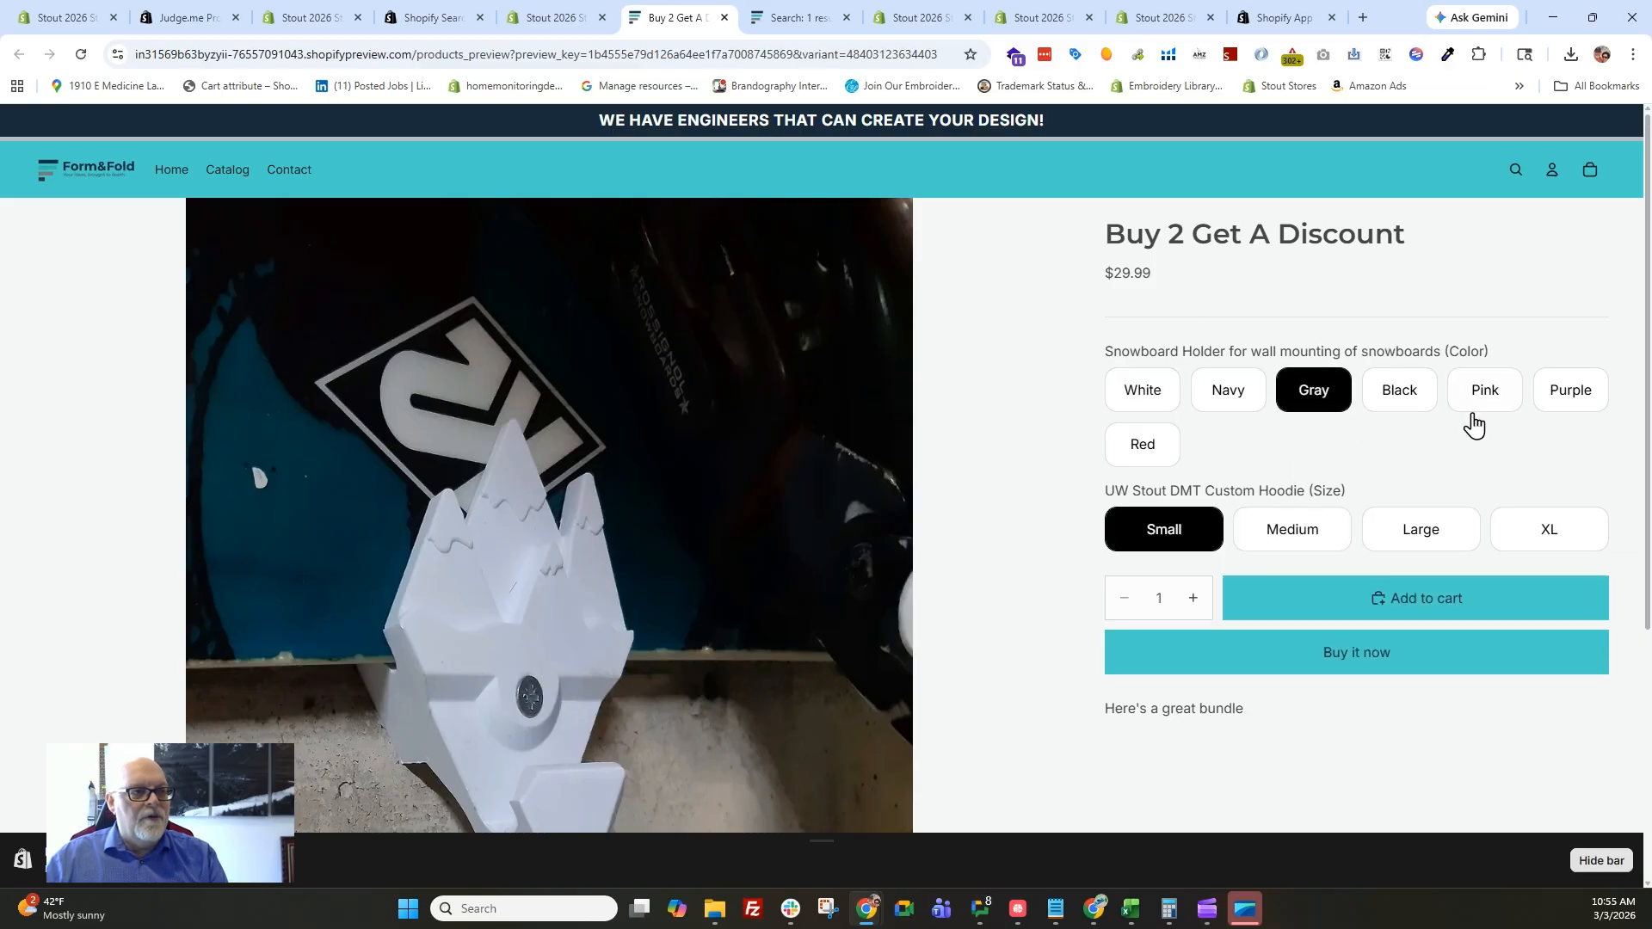
click(1295, 534)
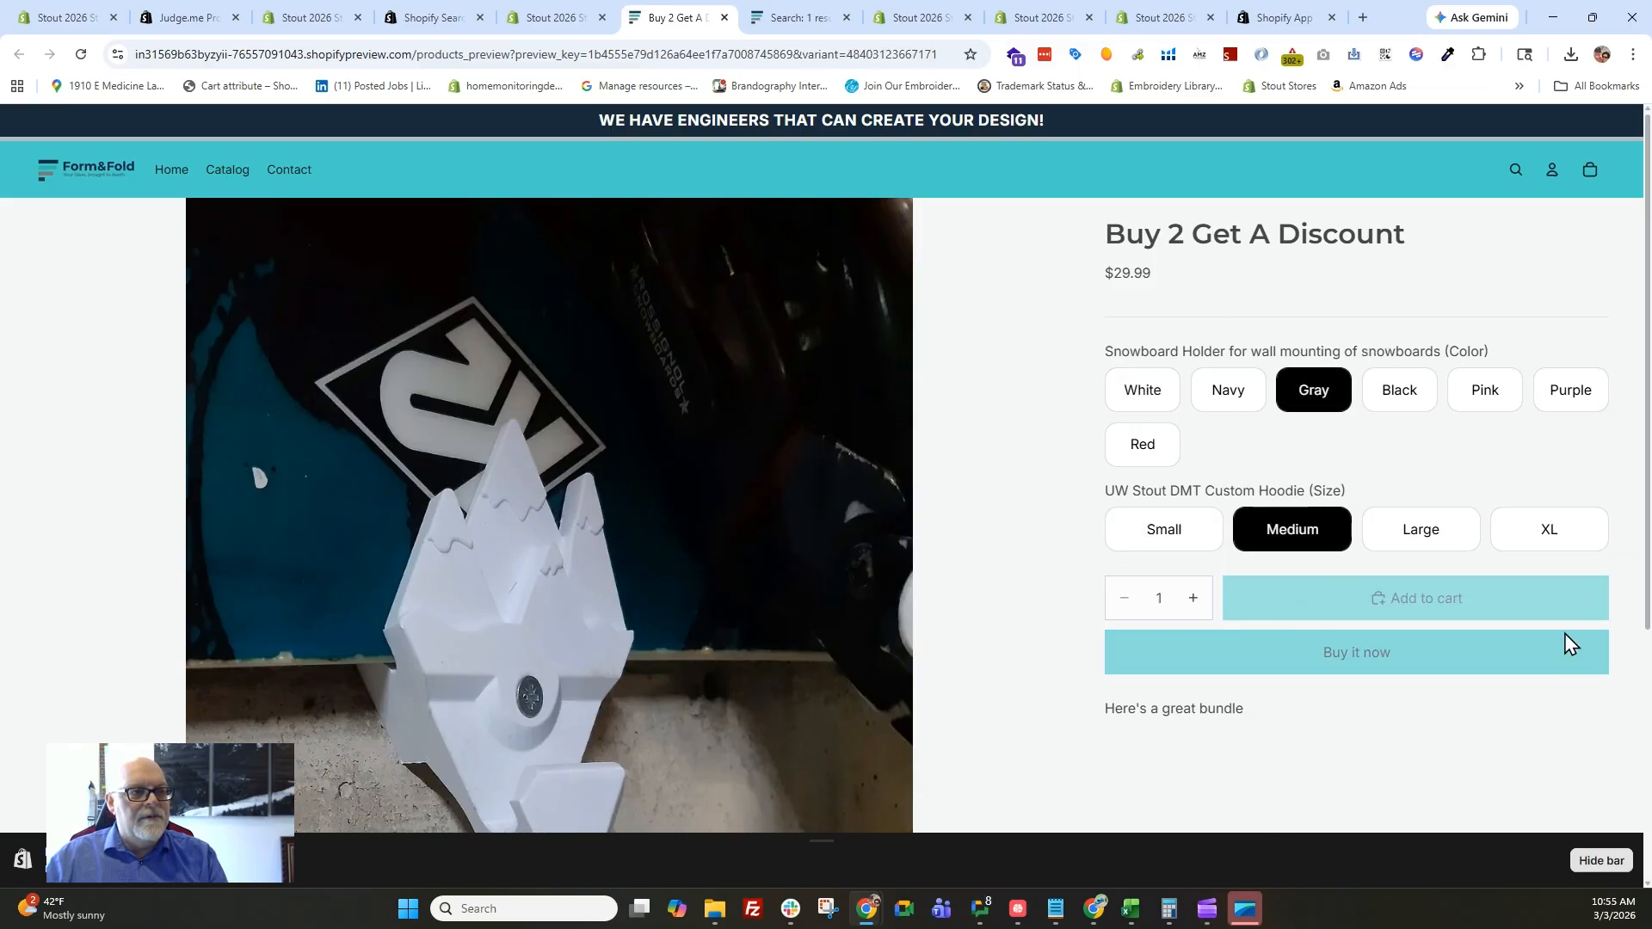
click(1409, 603)
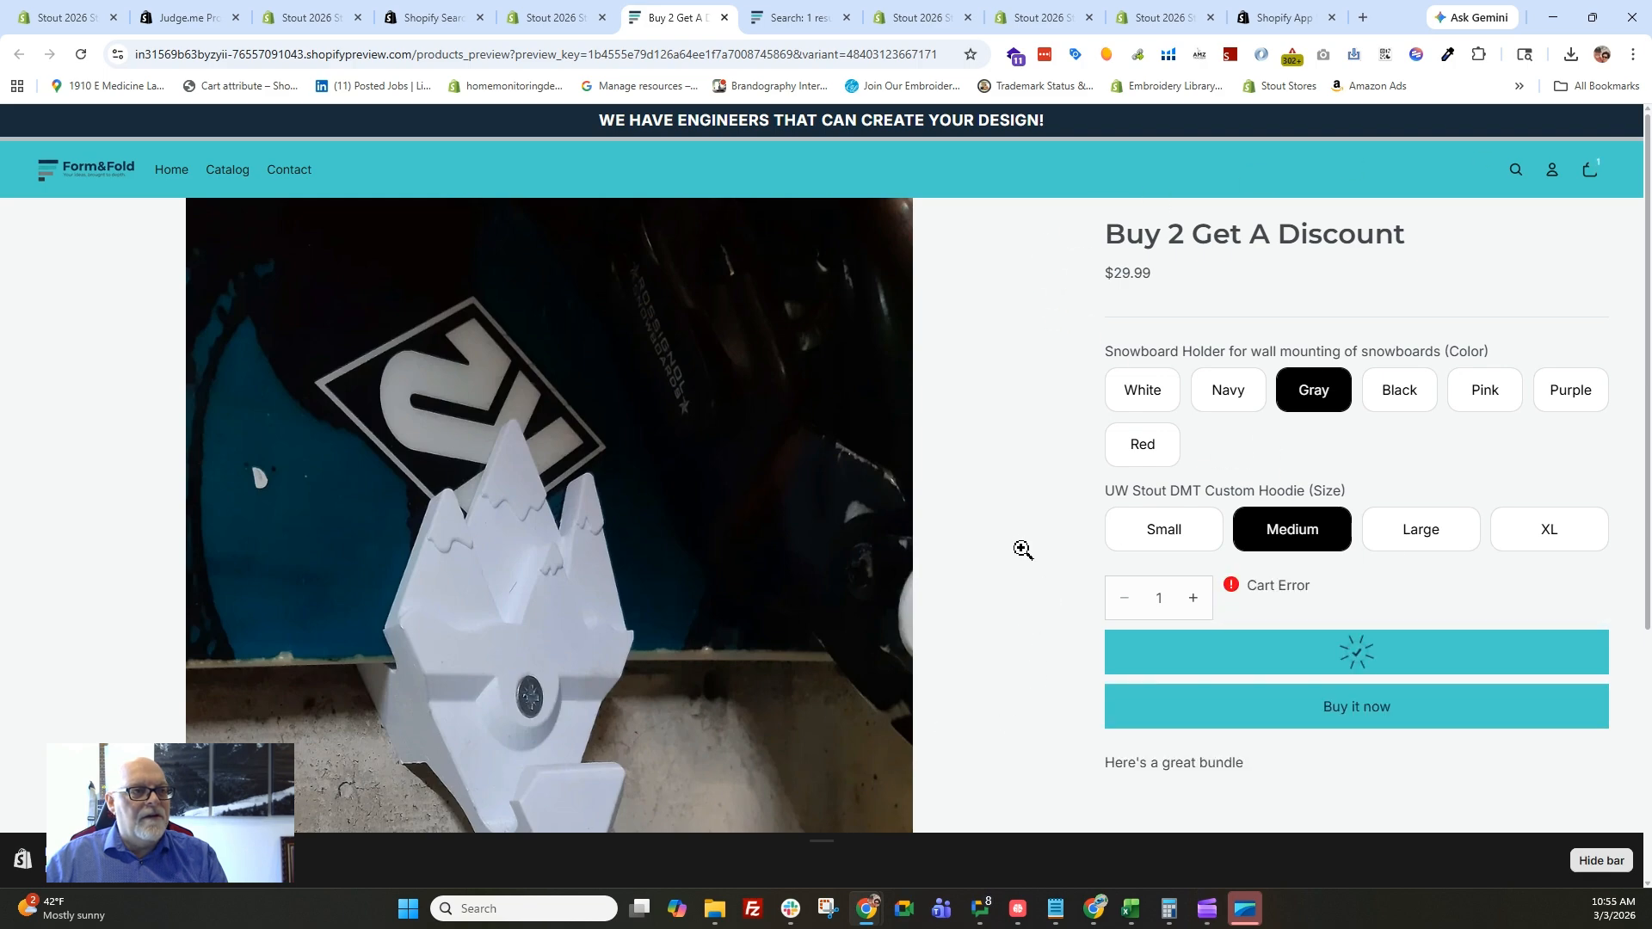
Check the storefront cart and the product catalog for the bundle, and return to the bundle's preview page.
click(1589, 171)
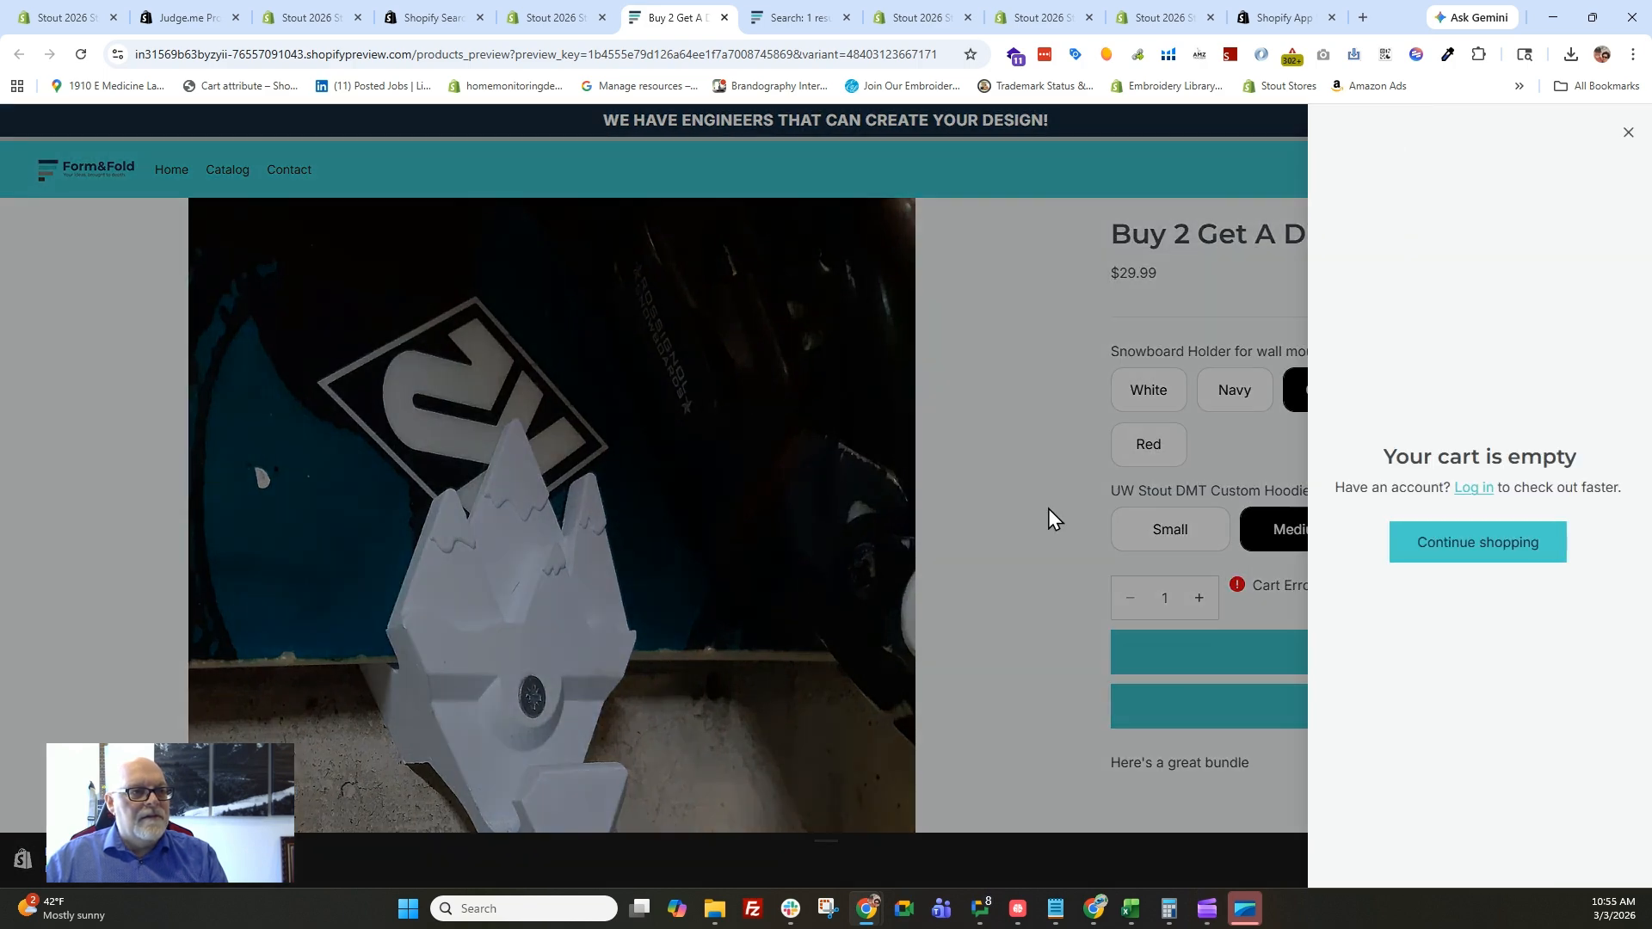
click(1428, 549)
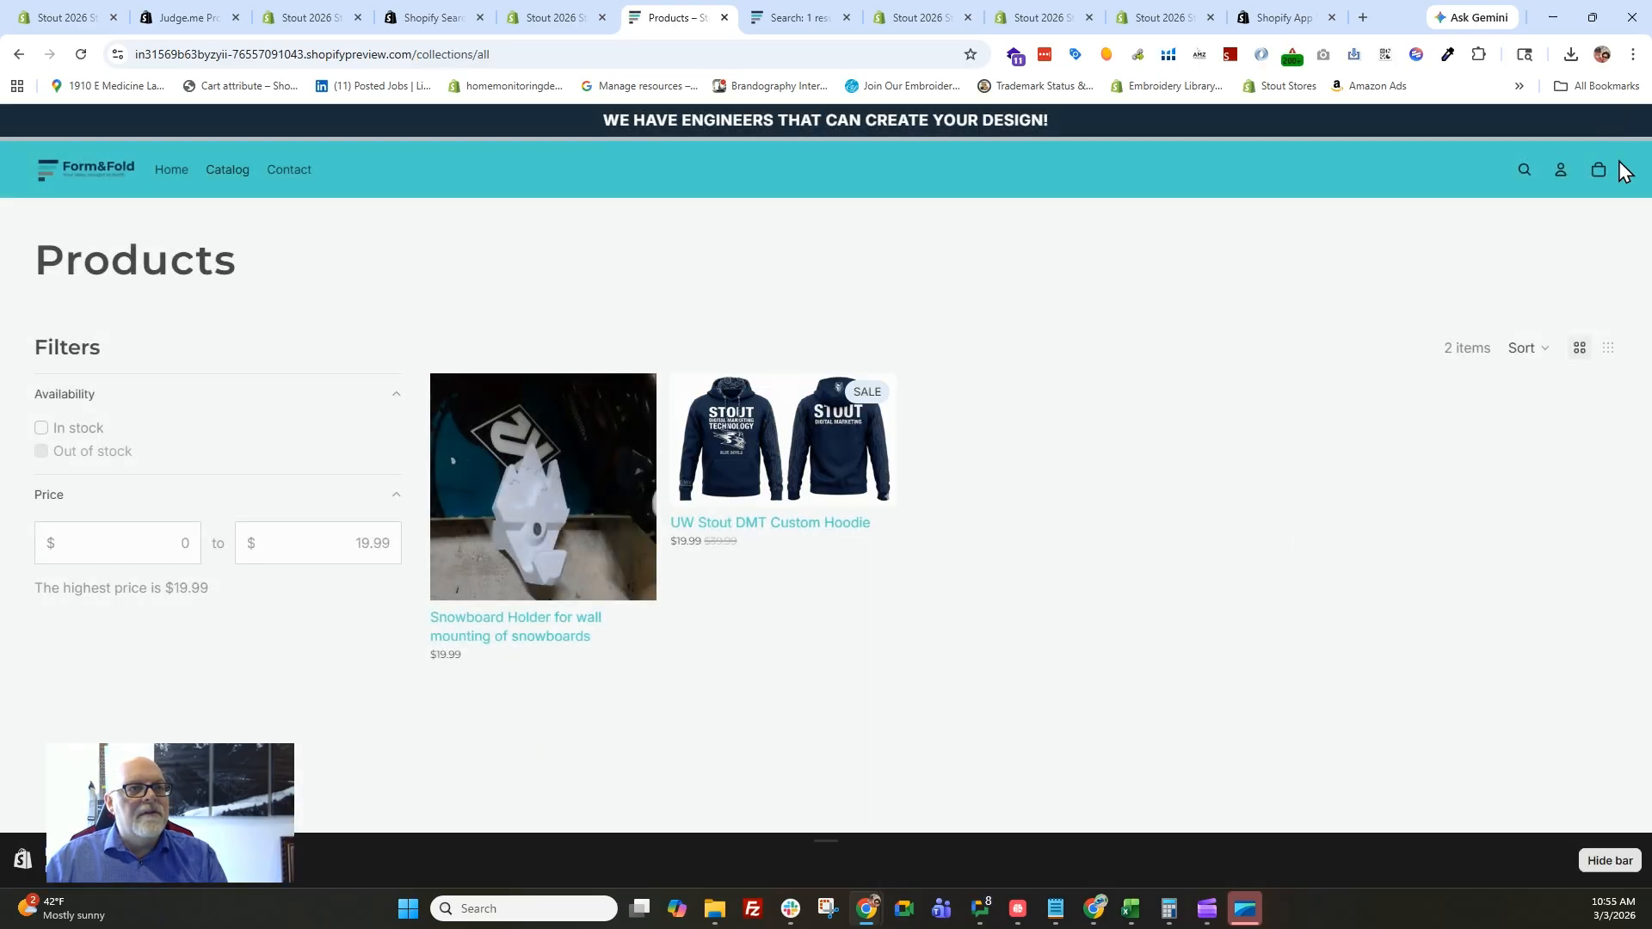
click(1600, 172)
click(1625, 140)
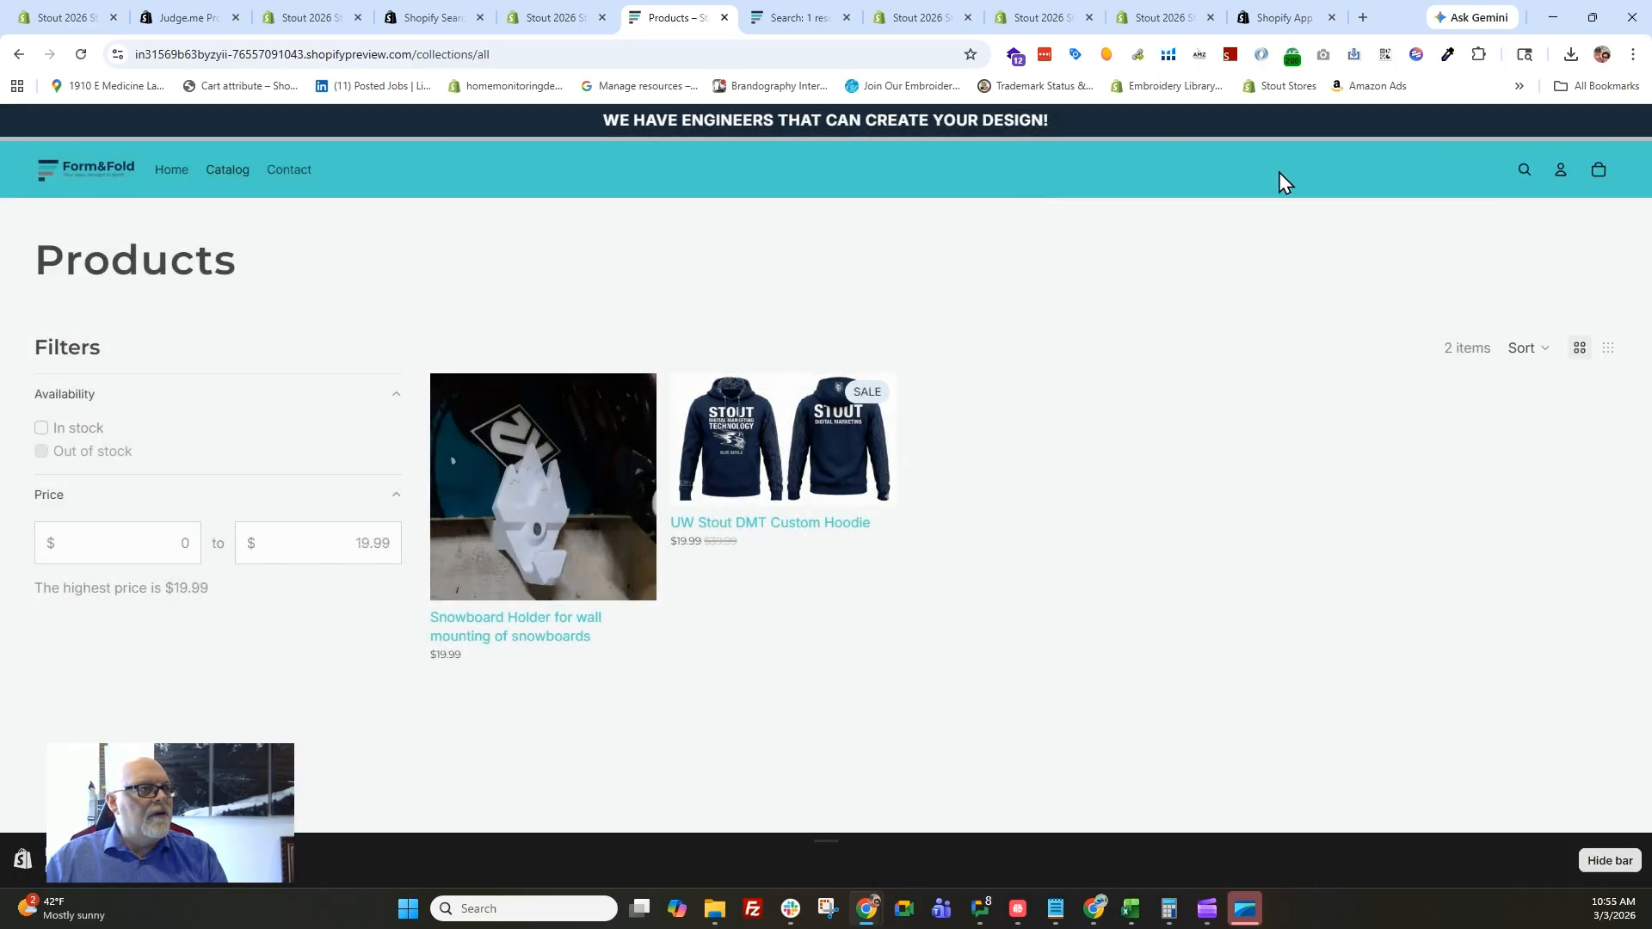
click(19, 56)
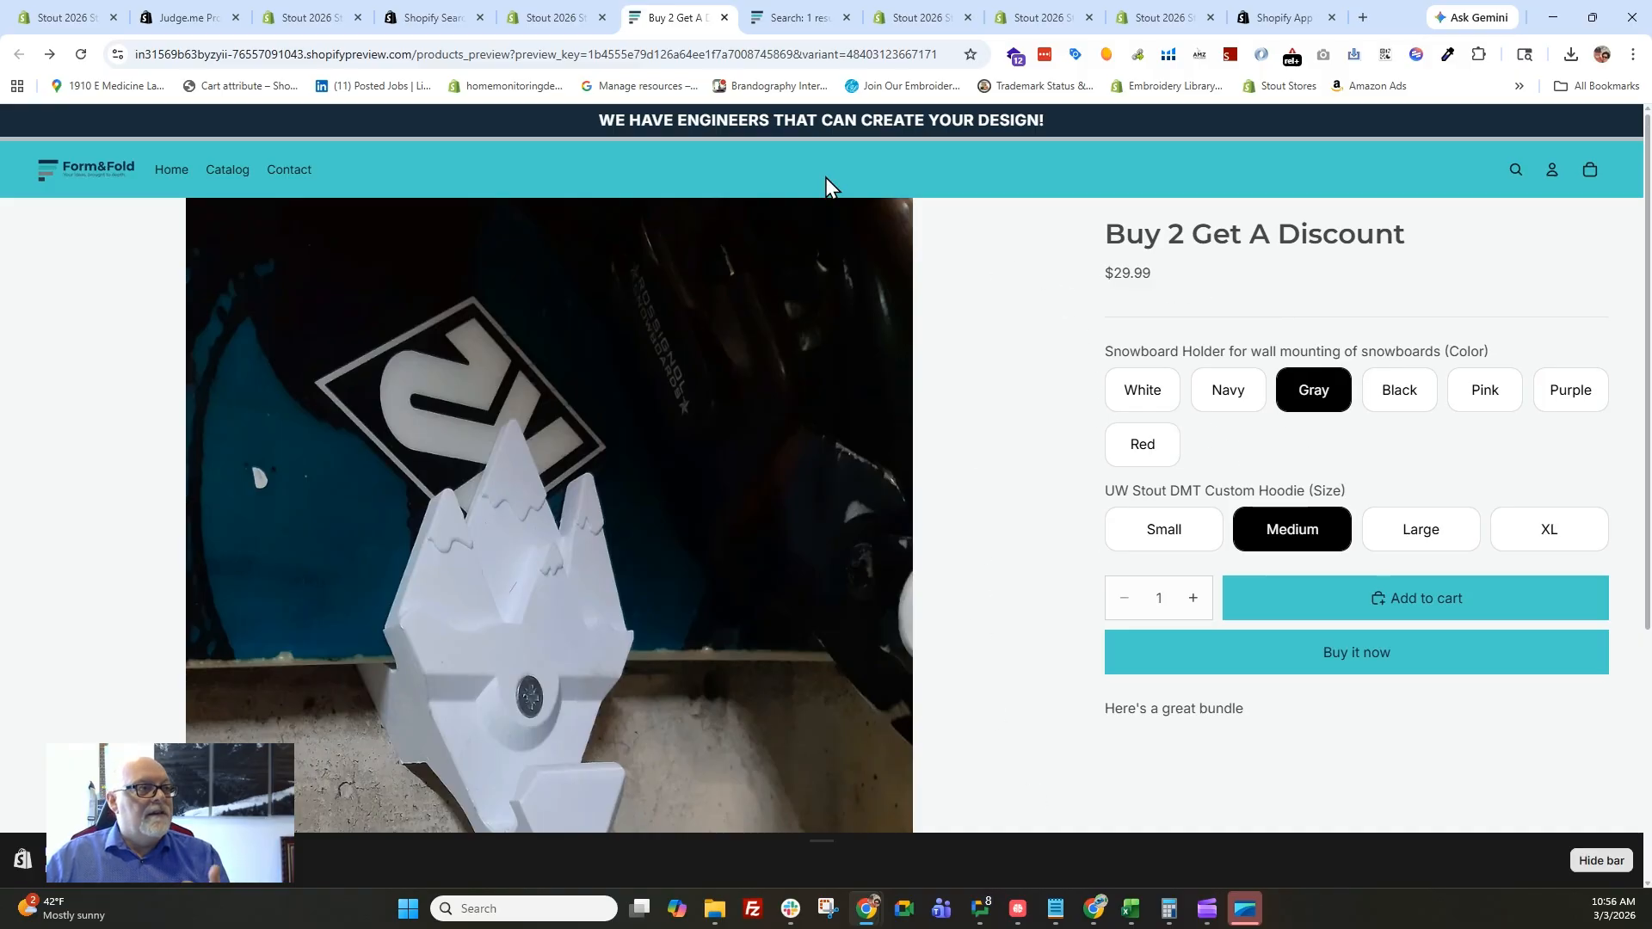
Return to the bundle in the store admin, set its status to Active and save it.
click(562, 26)
click(1215, 254)
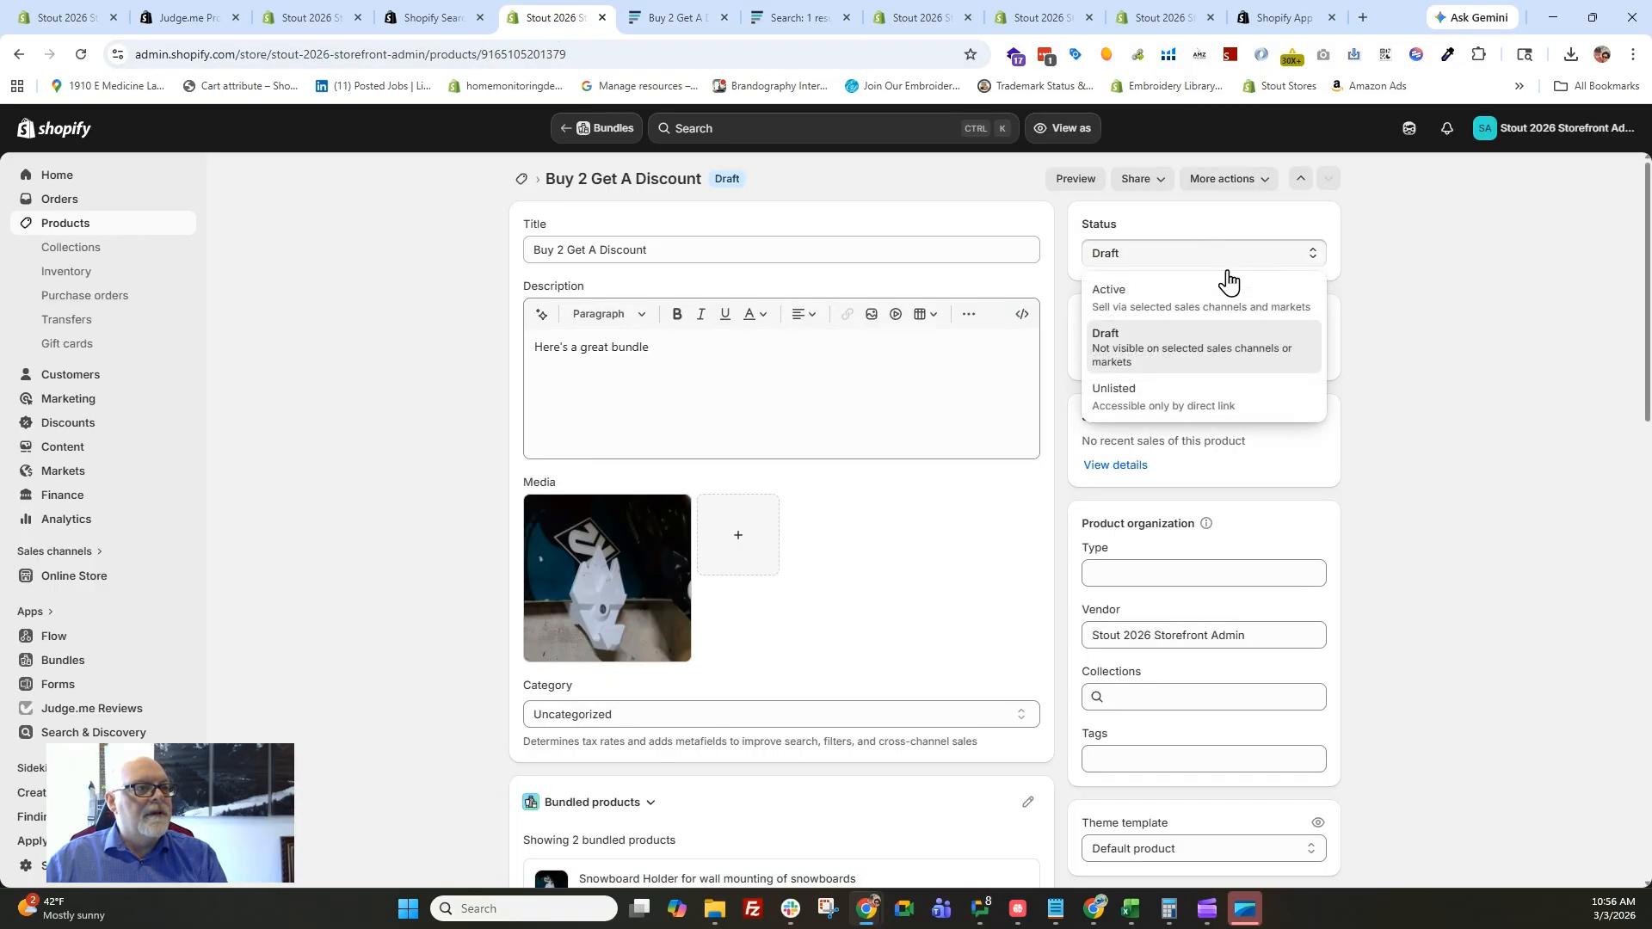
click(1148, 303)
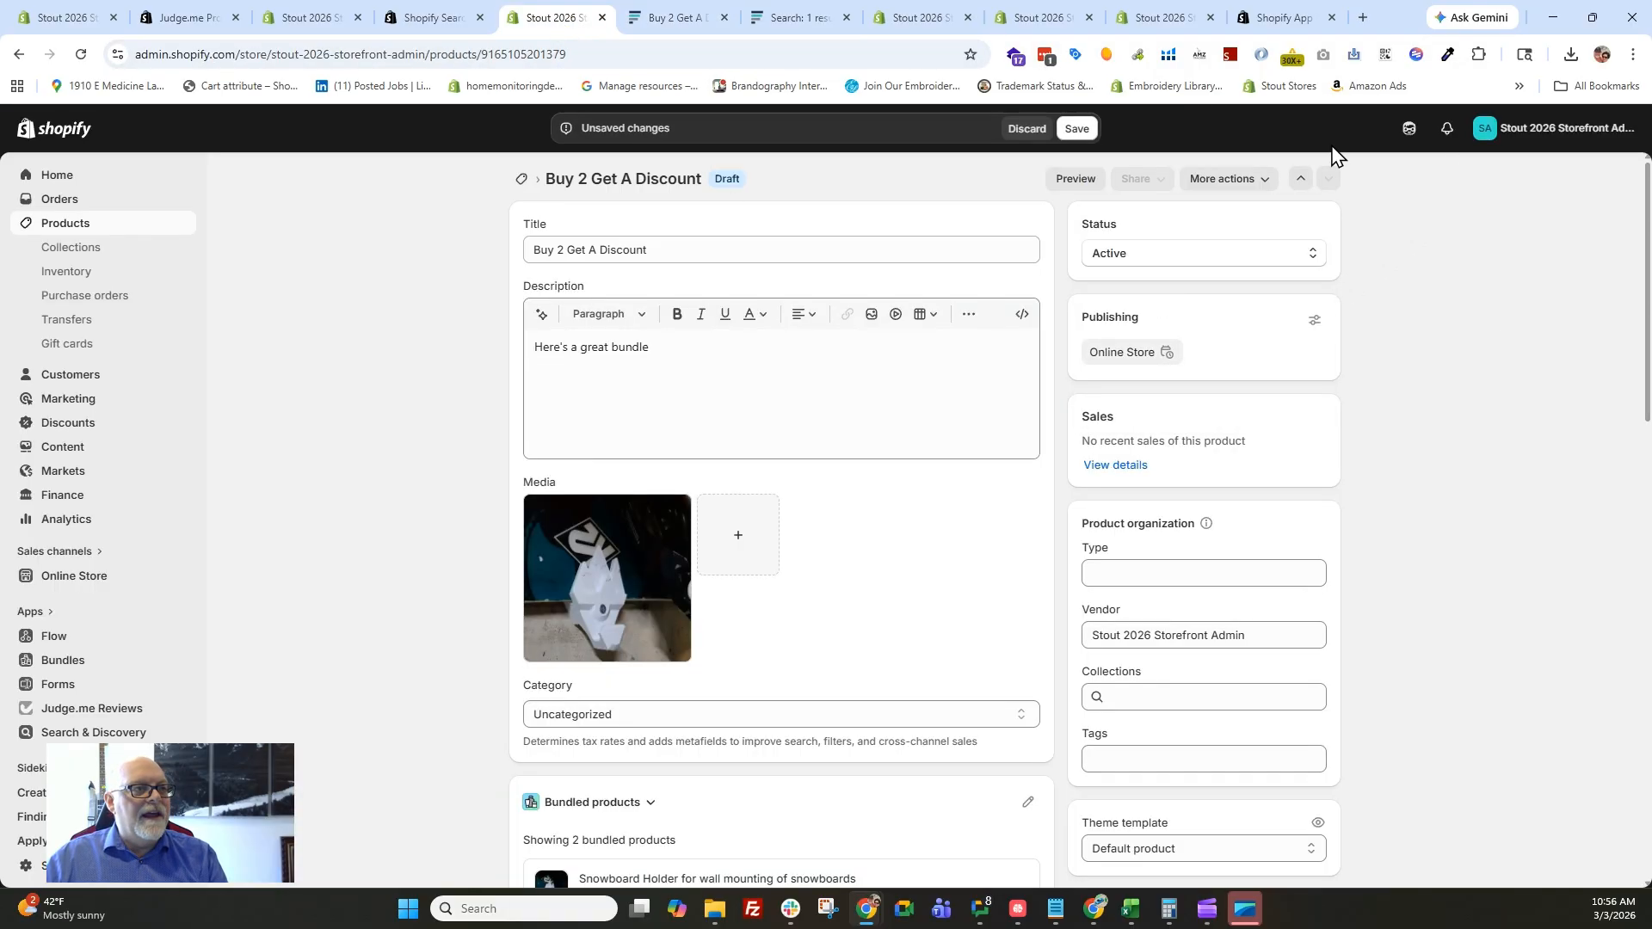
click(1079, 129)
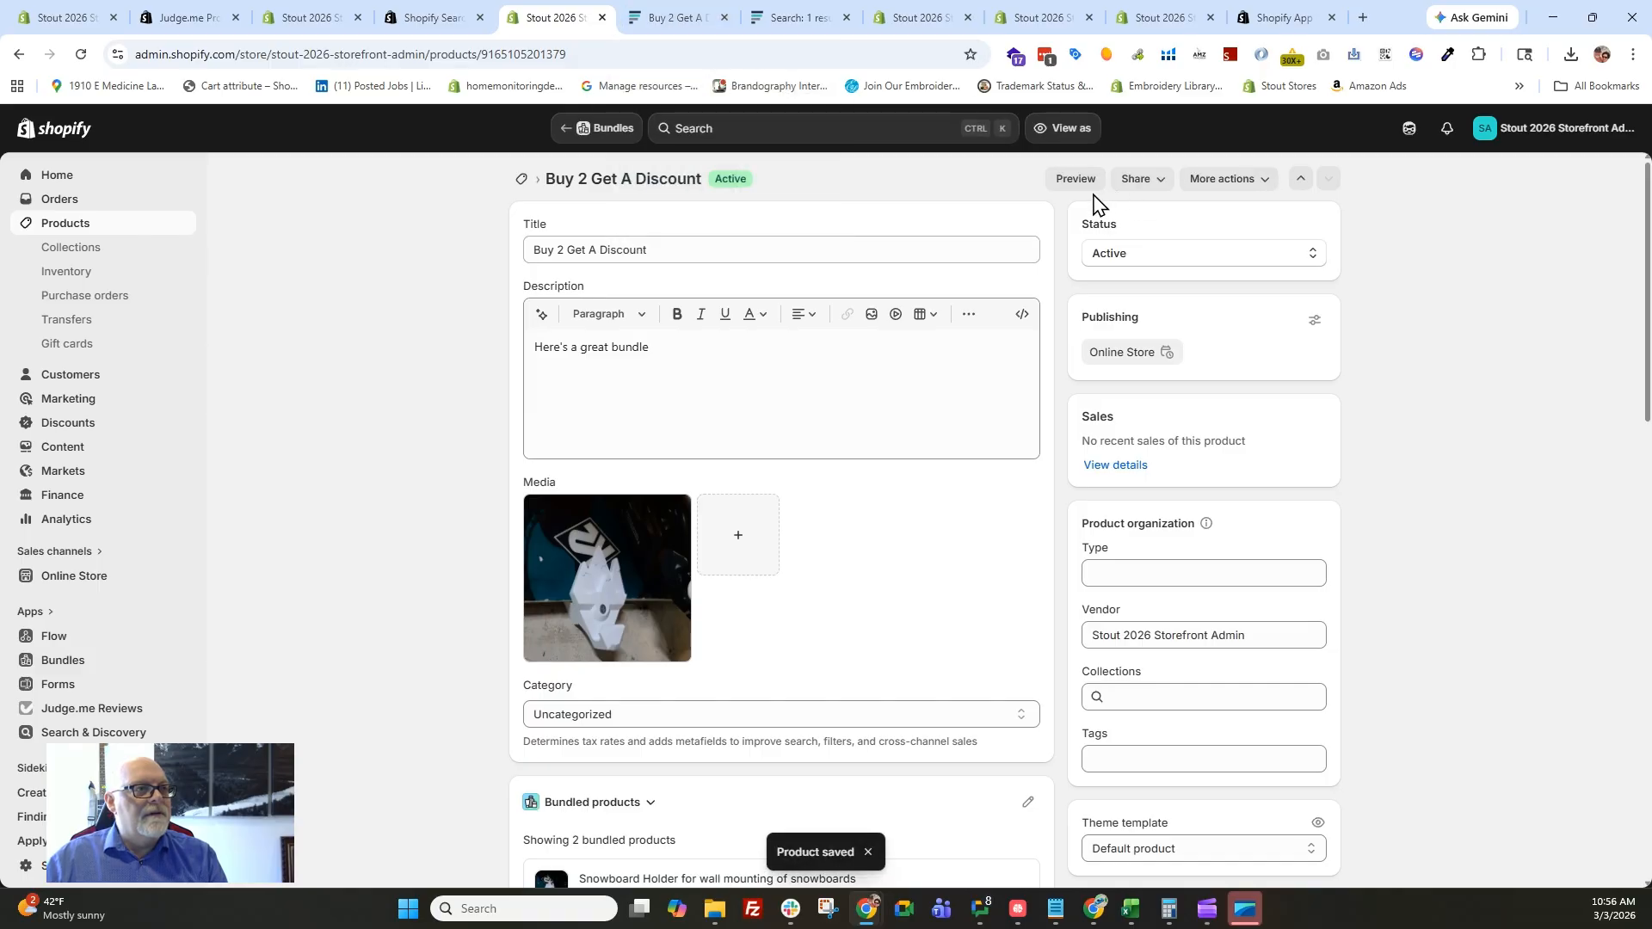
Switch back to the bundle's storefront preview, reload it and add the Gray and Medium combination to the cart.
click(667, 21)
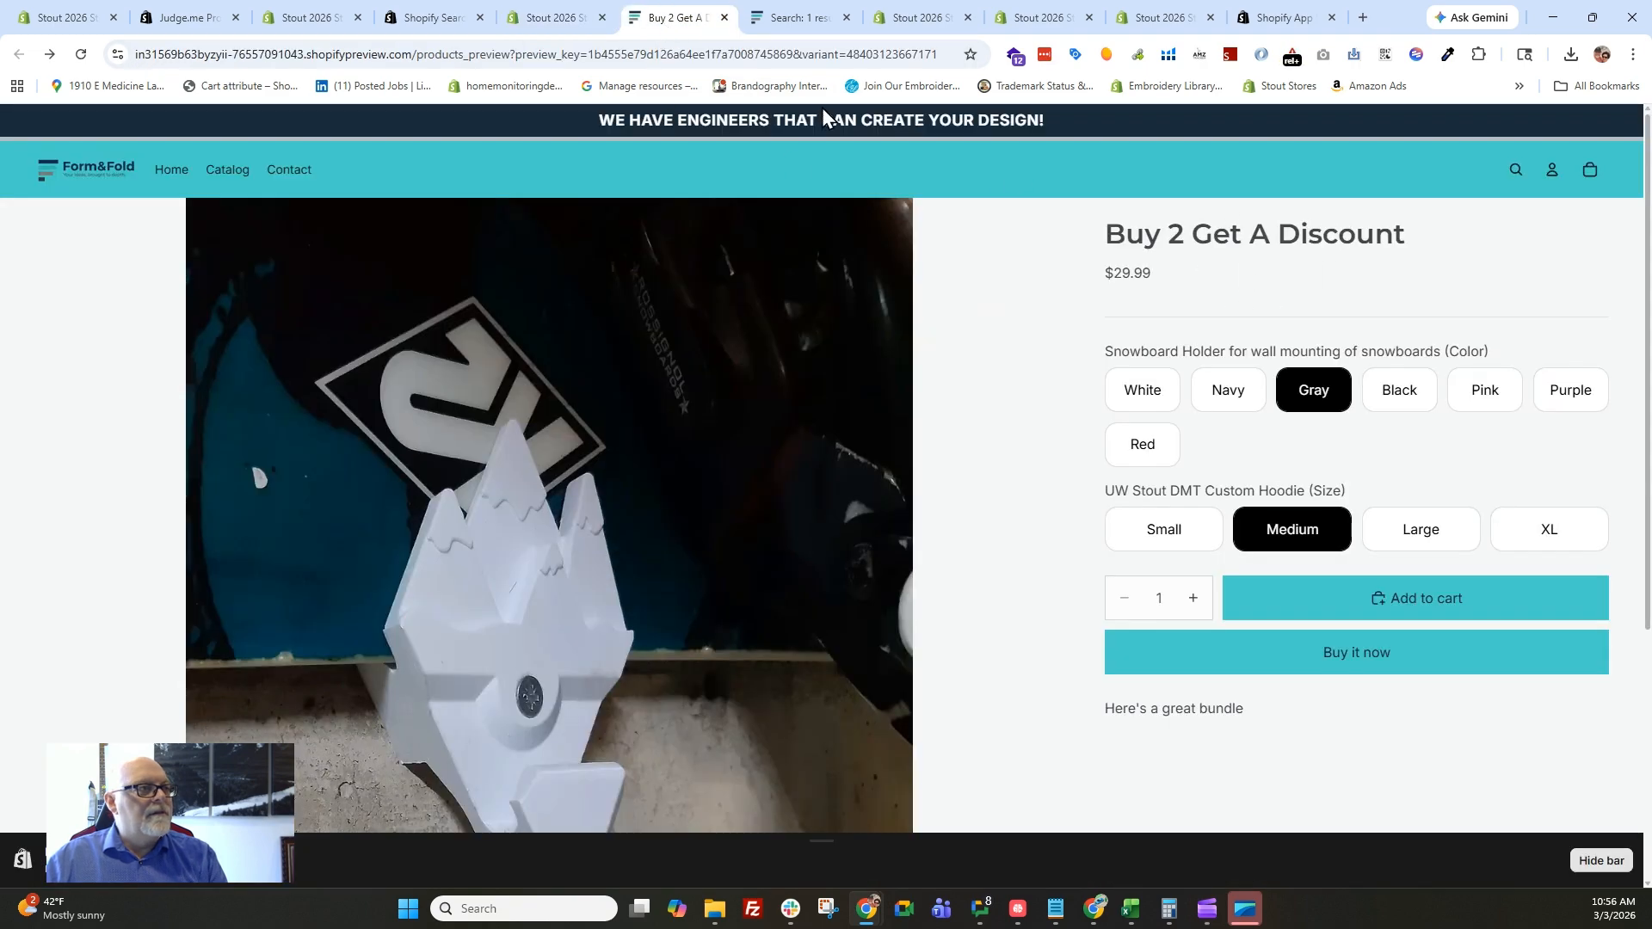
click(80, 54)
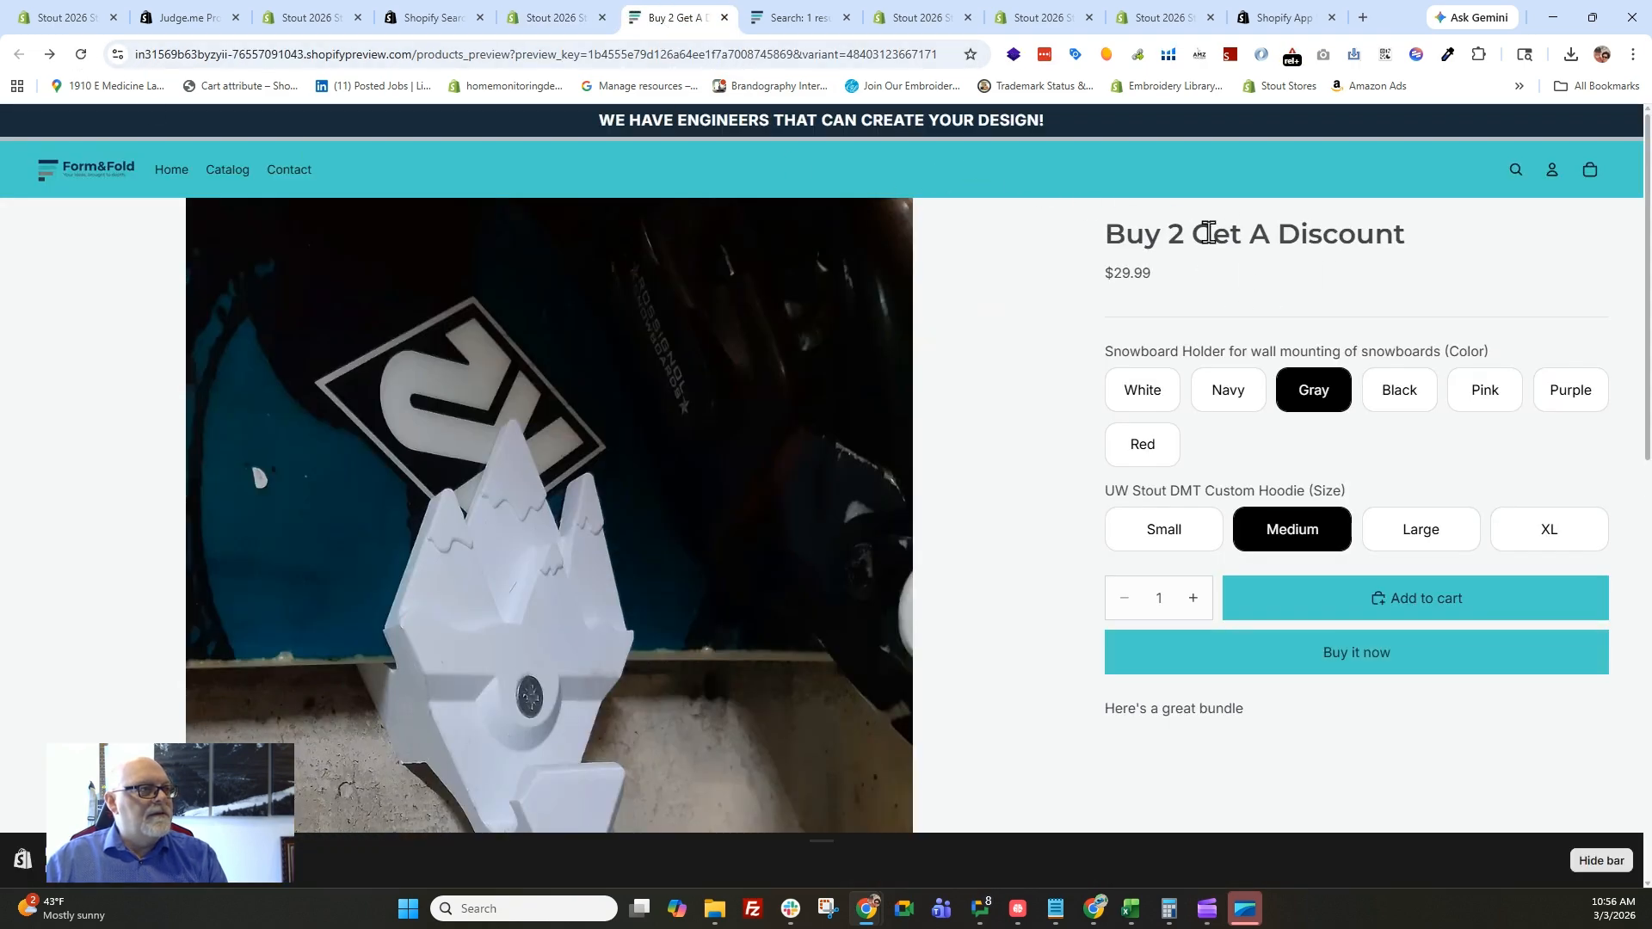
click(1291, 592)
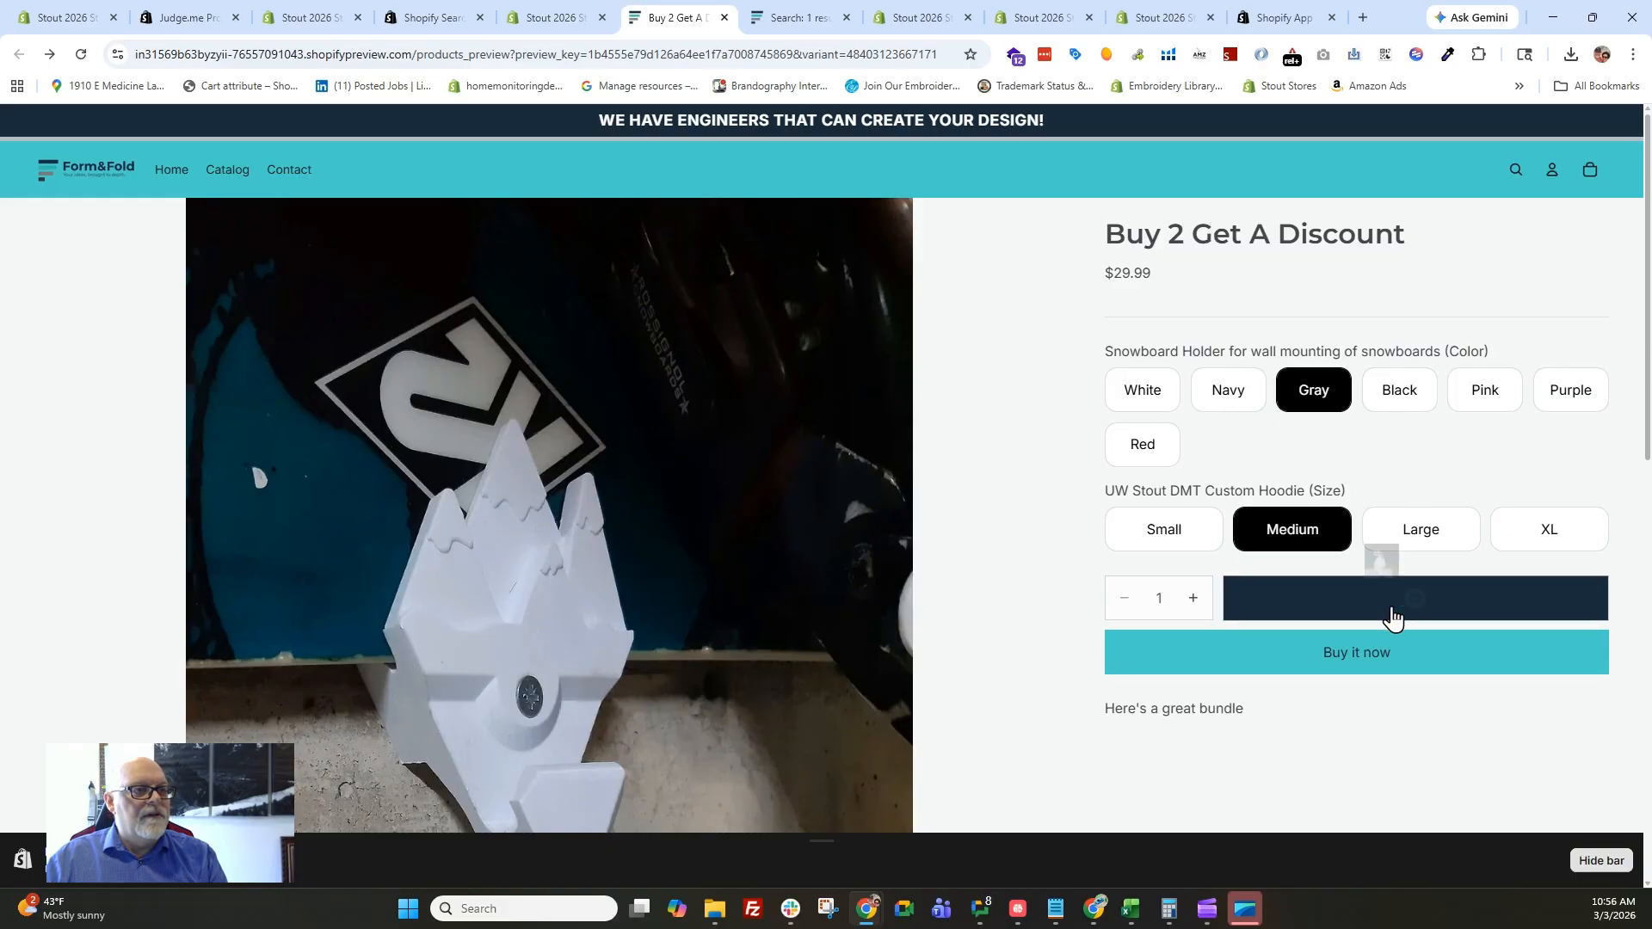
Review the bundle in the storefront cart, close the cart and return to the bundle's product page in the store admin.
click(1592, 174)
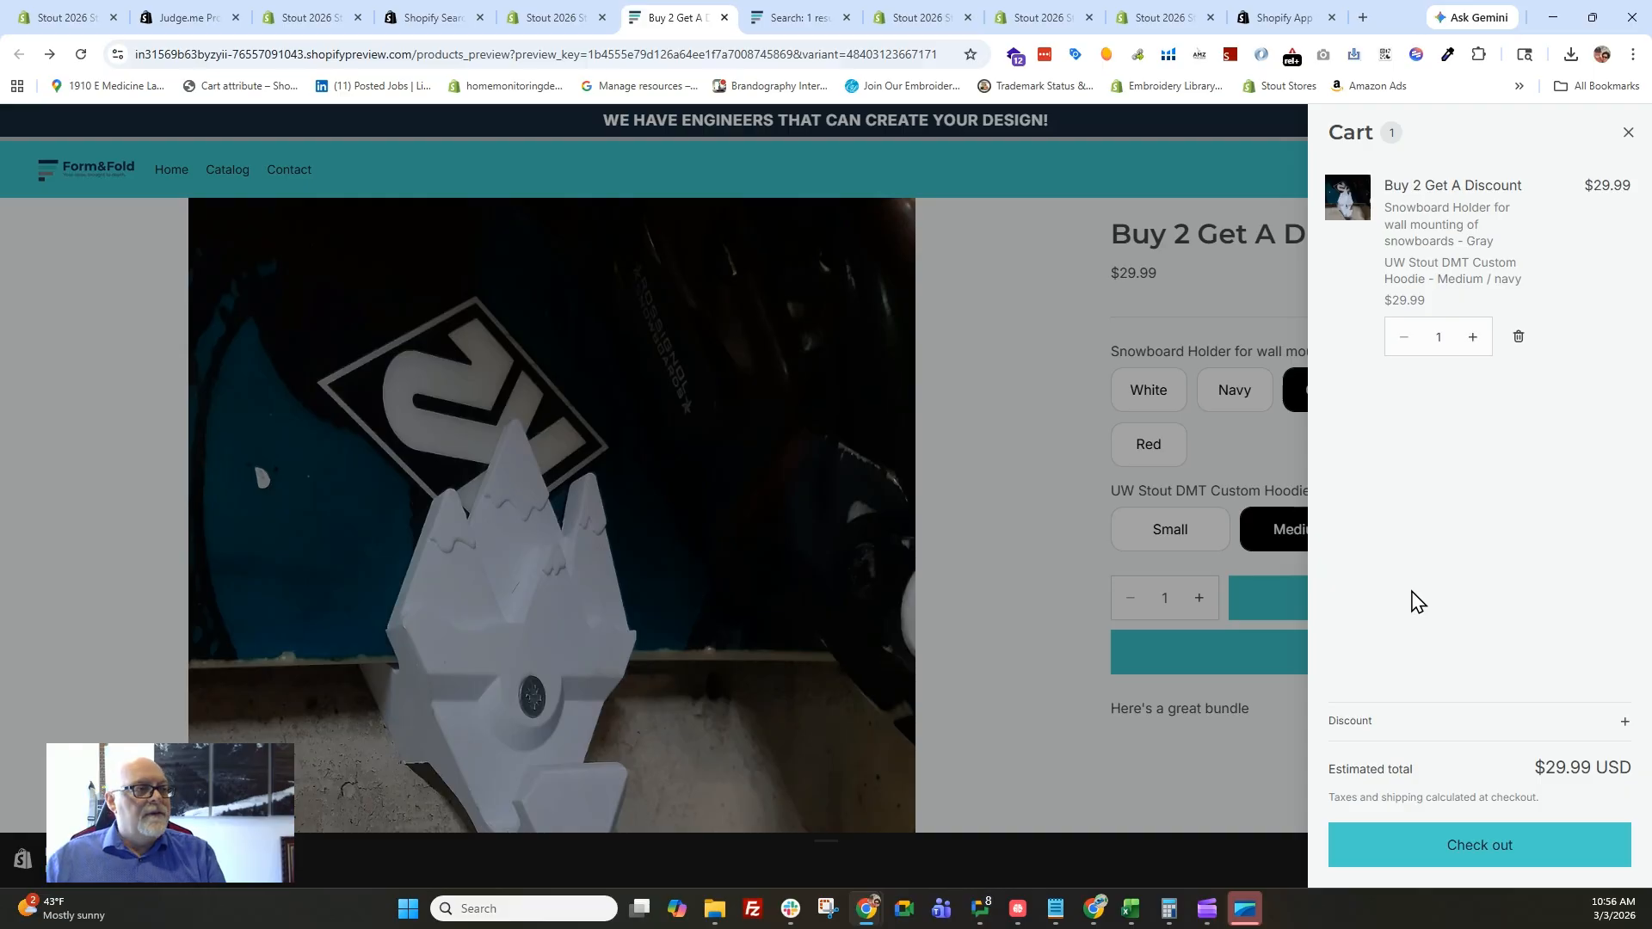
click(1627, 133)
click(568, 19)
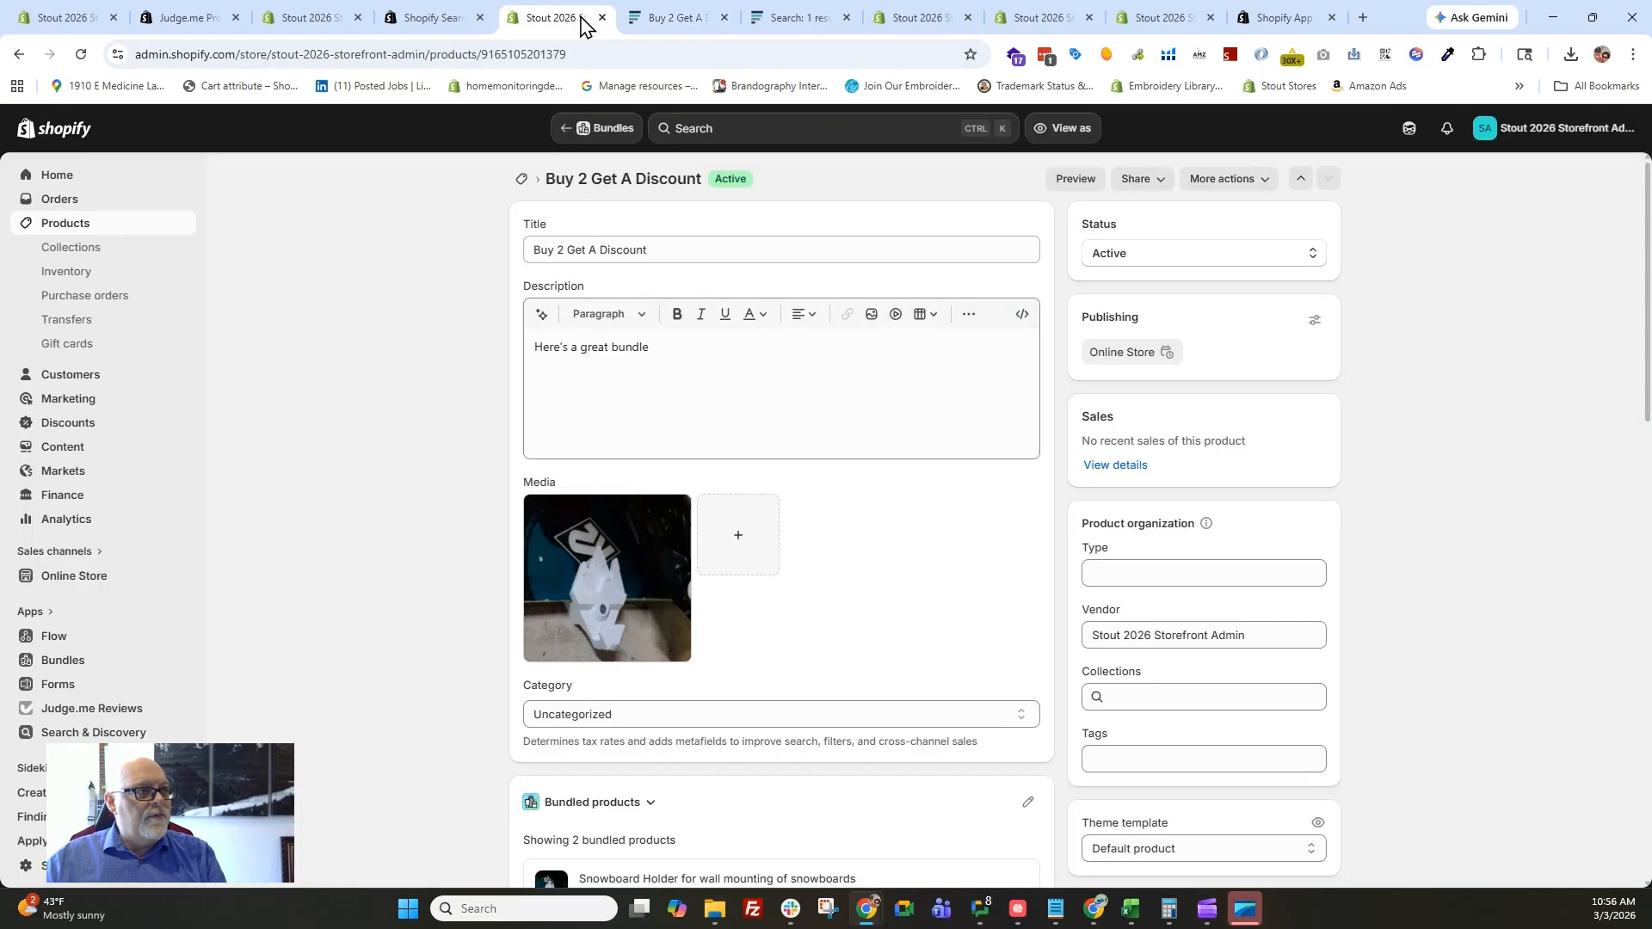